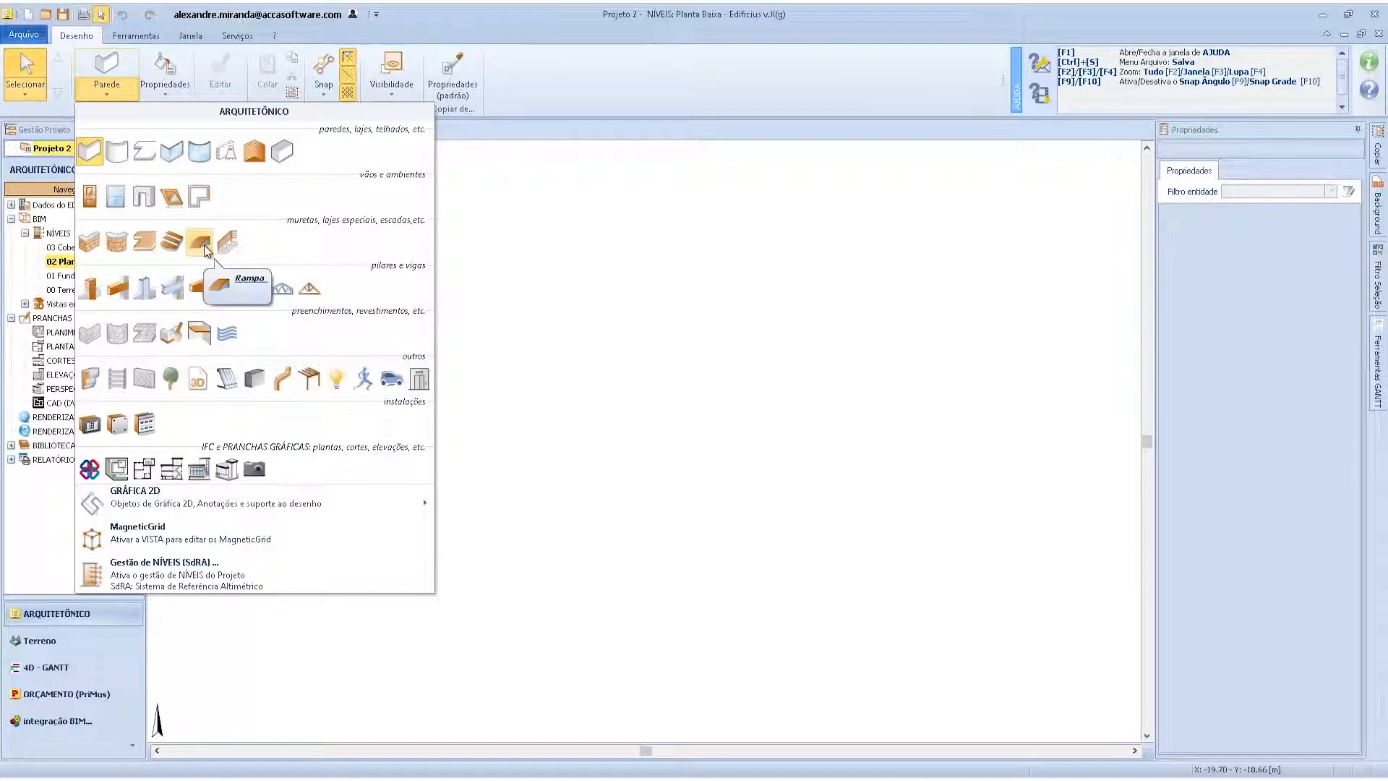
- Create a new ramp object and place a straight ramp segment, 1.2 m wide and 4 m long, in the plan view
click(204, 244)
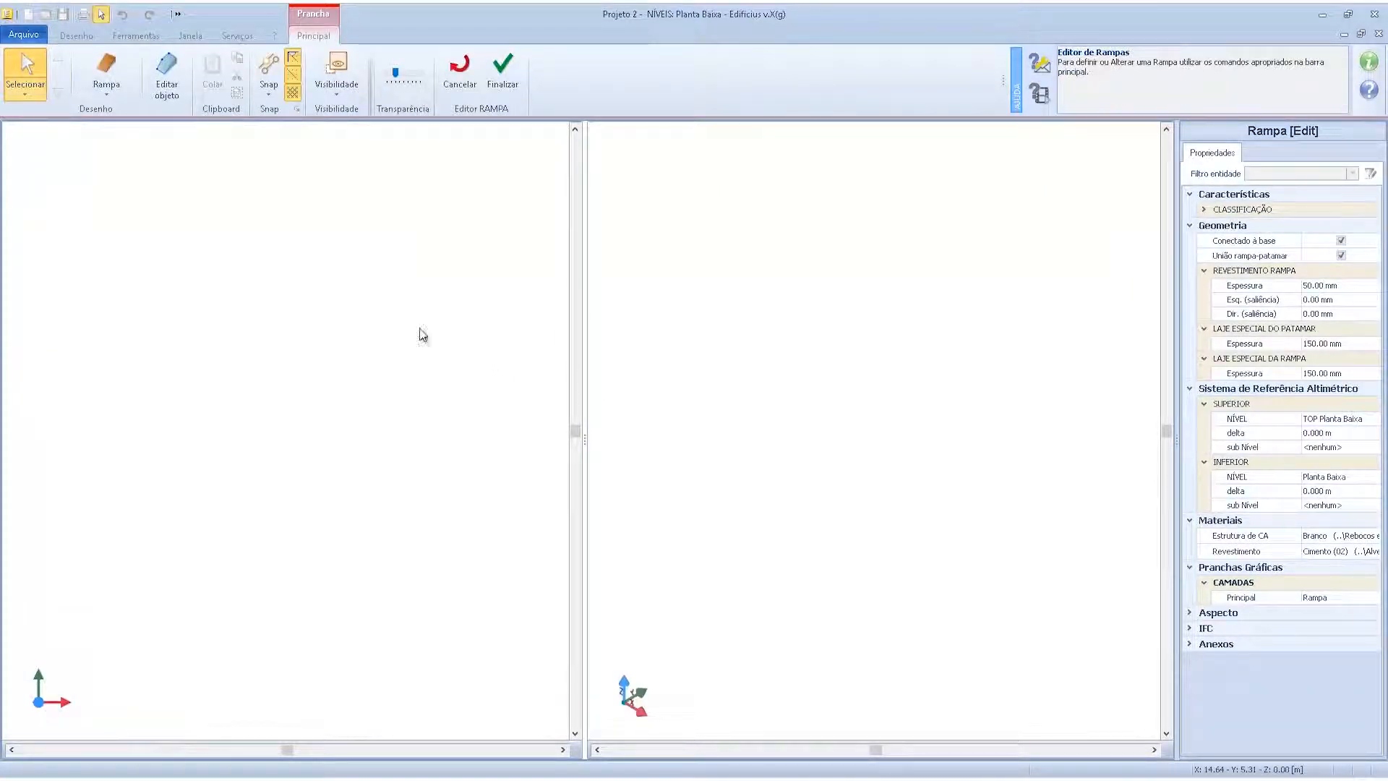
click(99, 93)
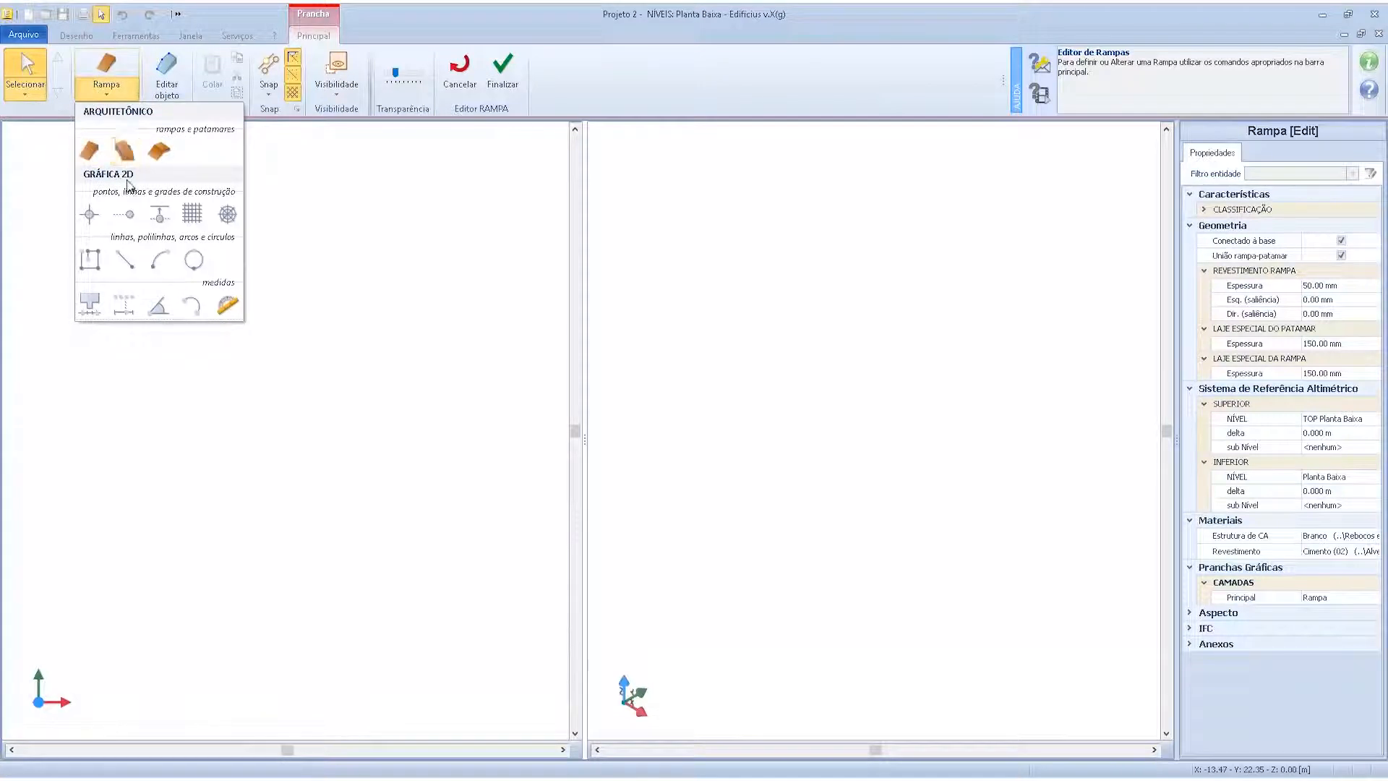
click(91, 151)
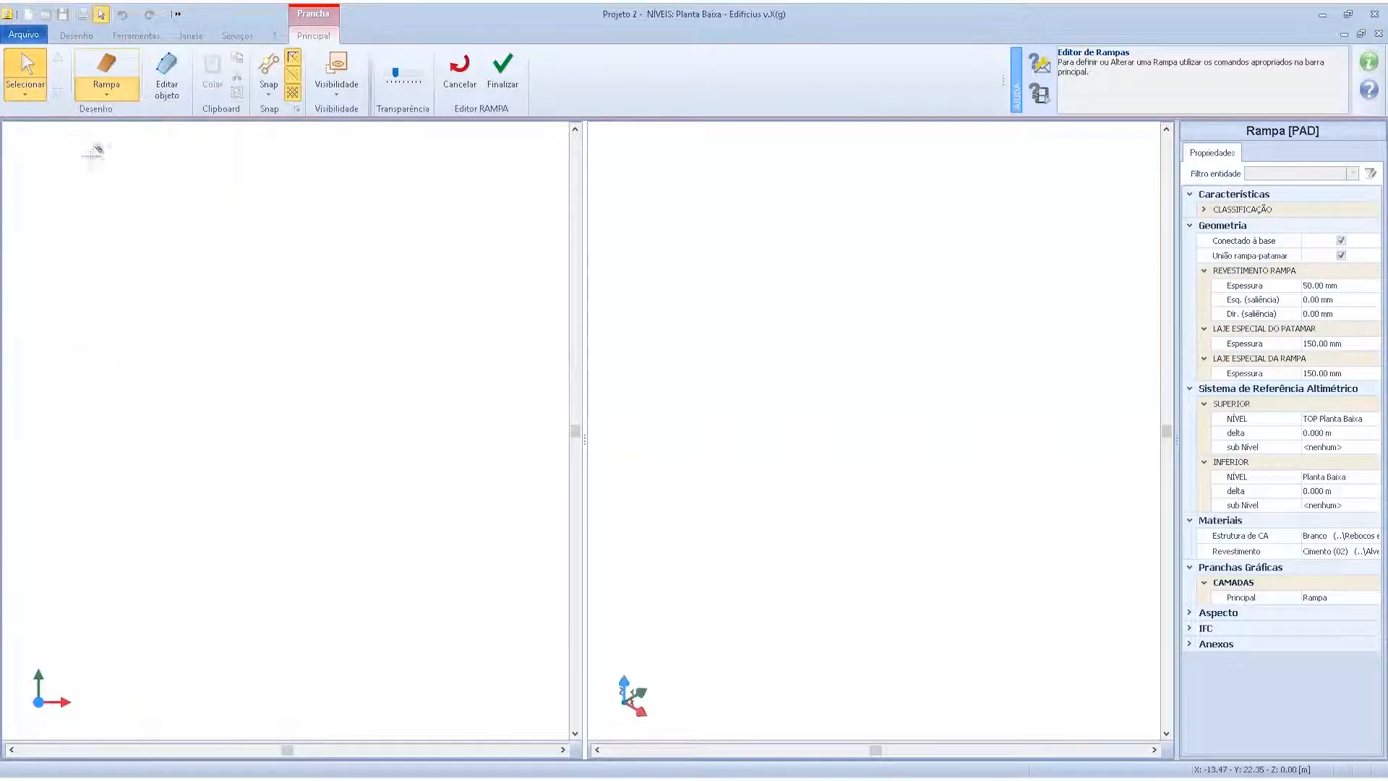
click(154, 526)
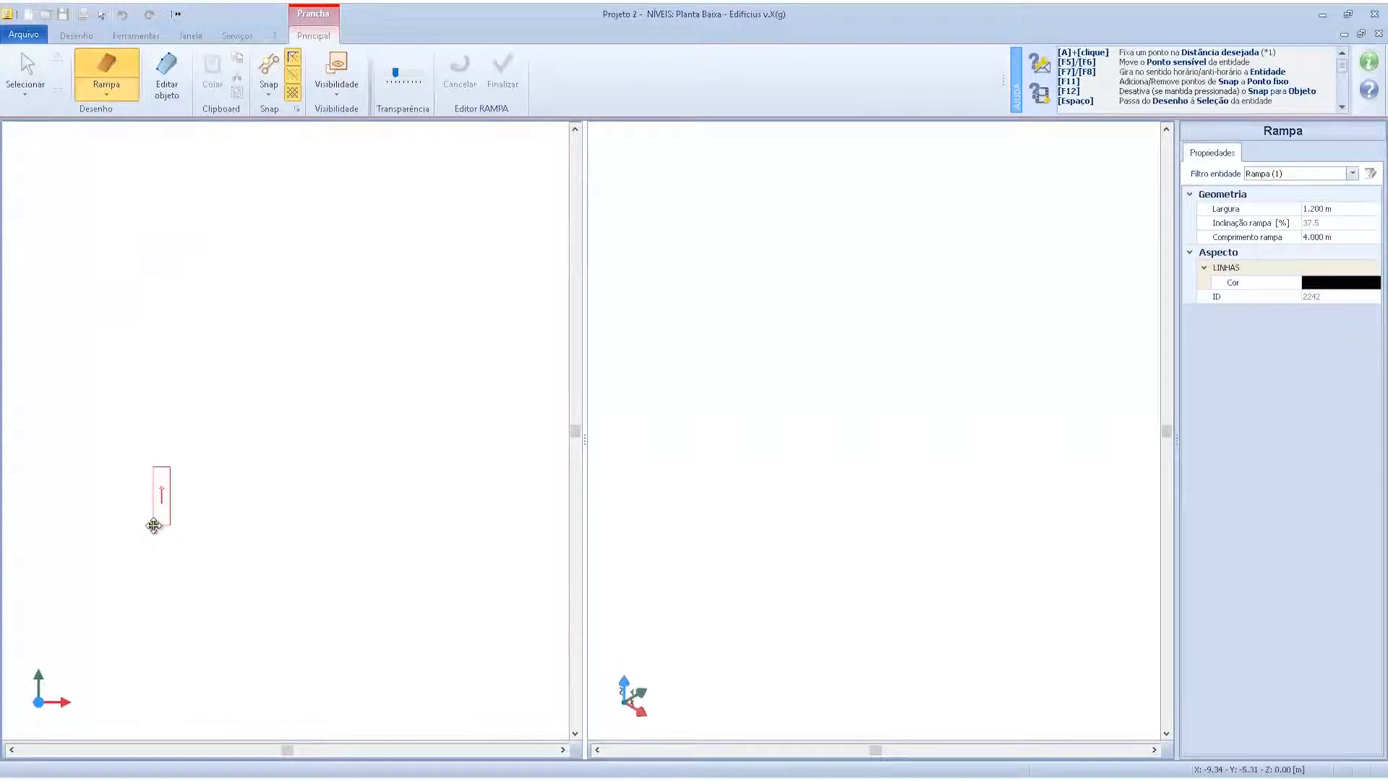
click(224, 475)
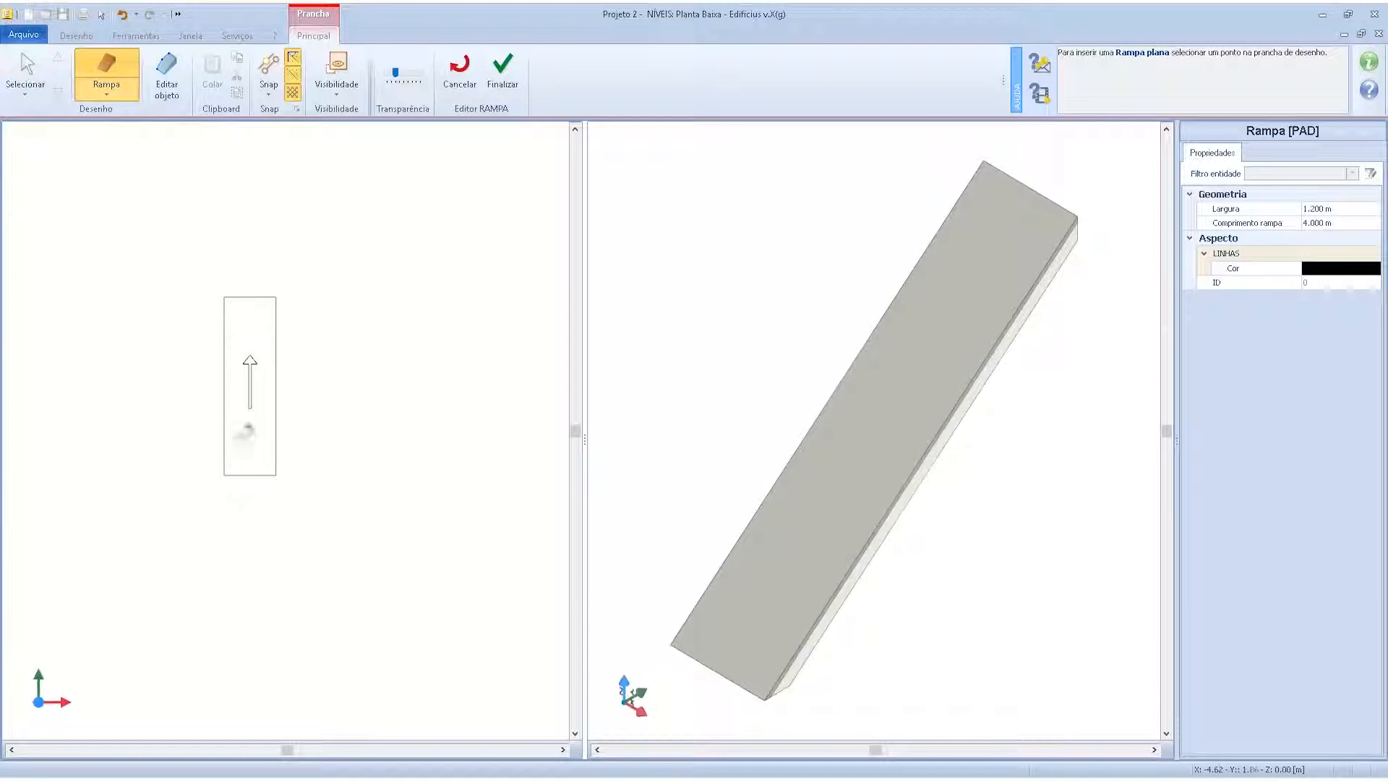
click(25, 76)
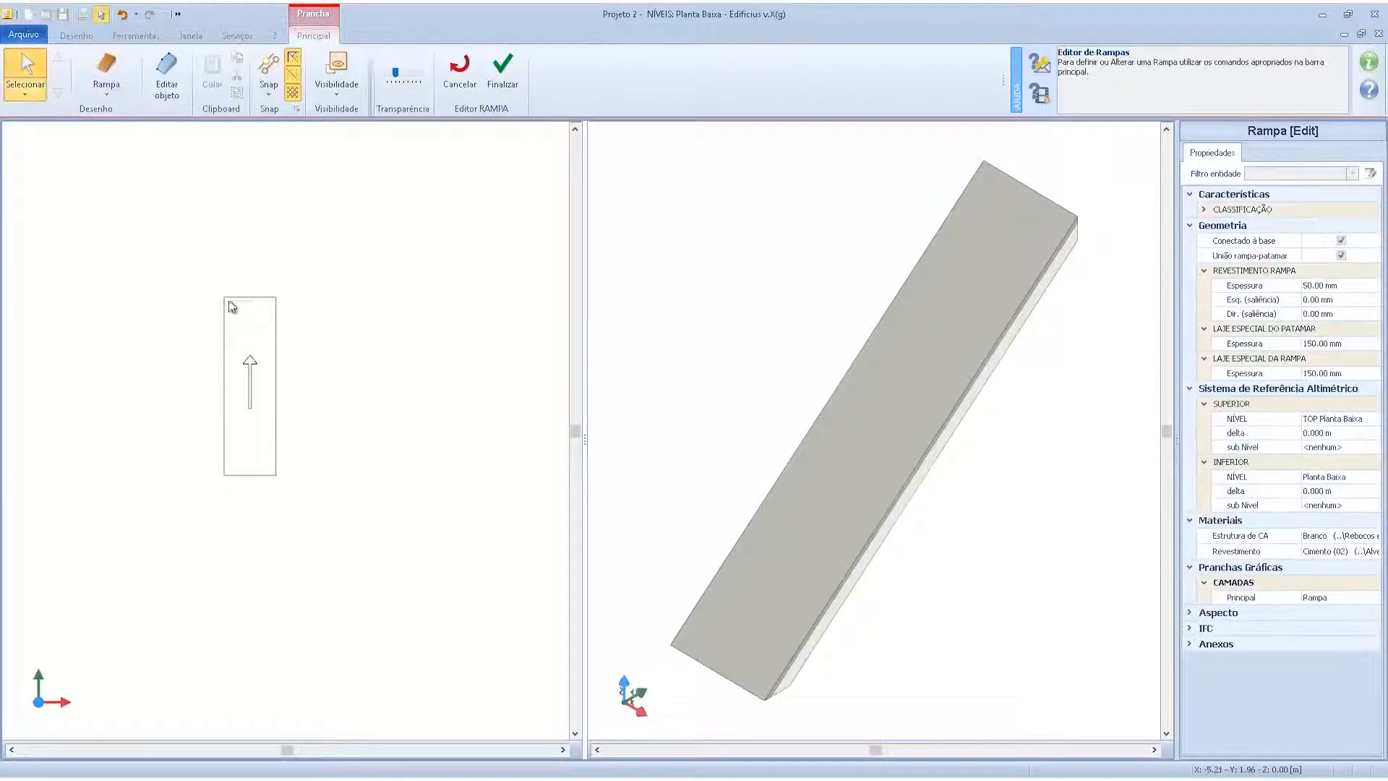
- Set the straight ramp's width to 2 m and its length to 6 m
click(225, 300)
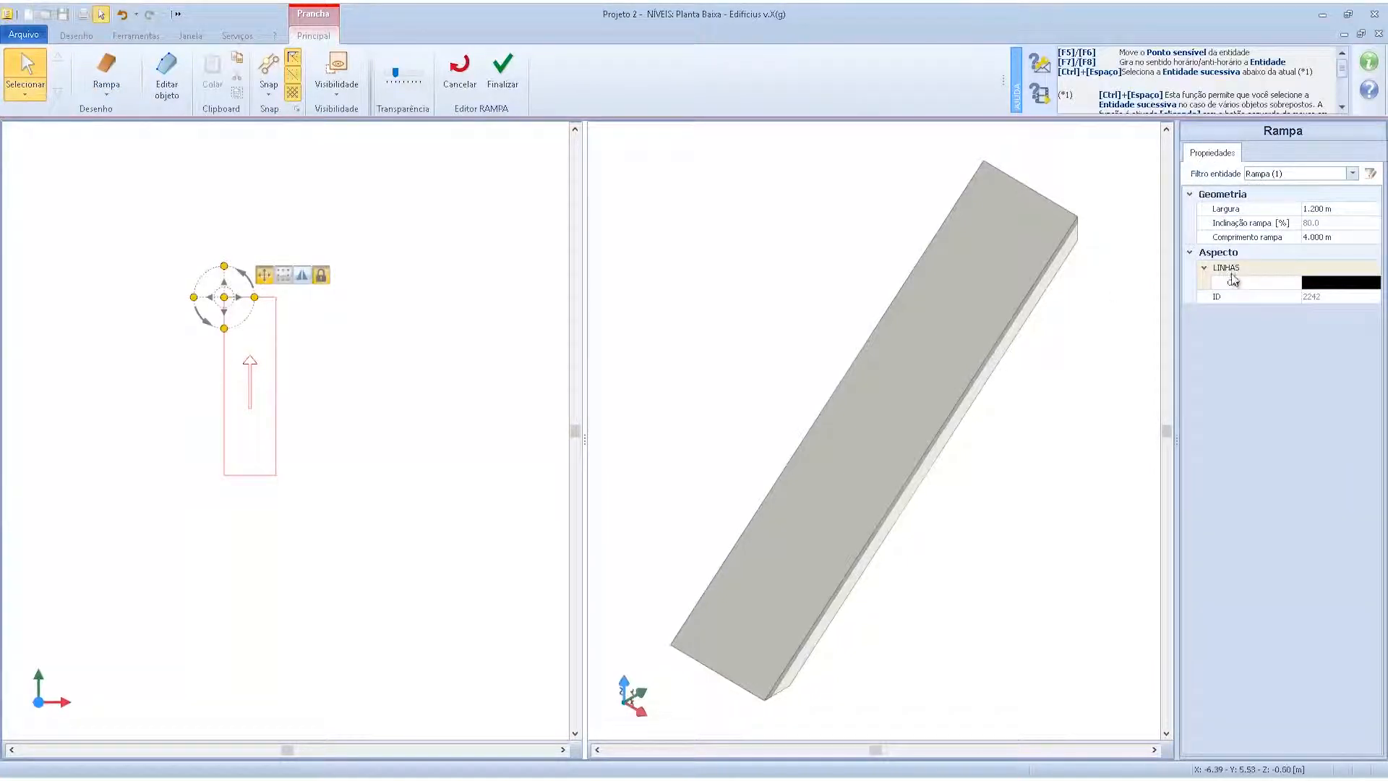
click(1345, 210)
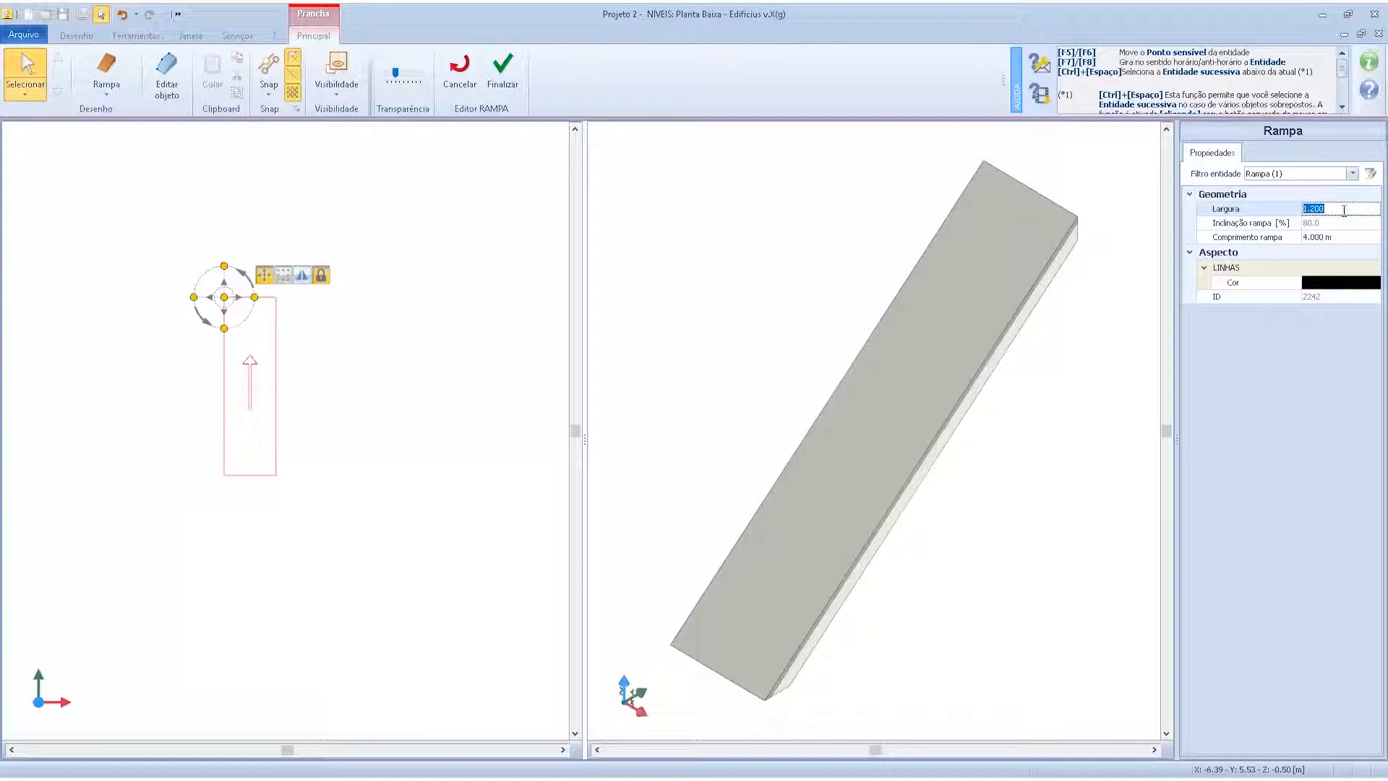
text(2)
key(Return)
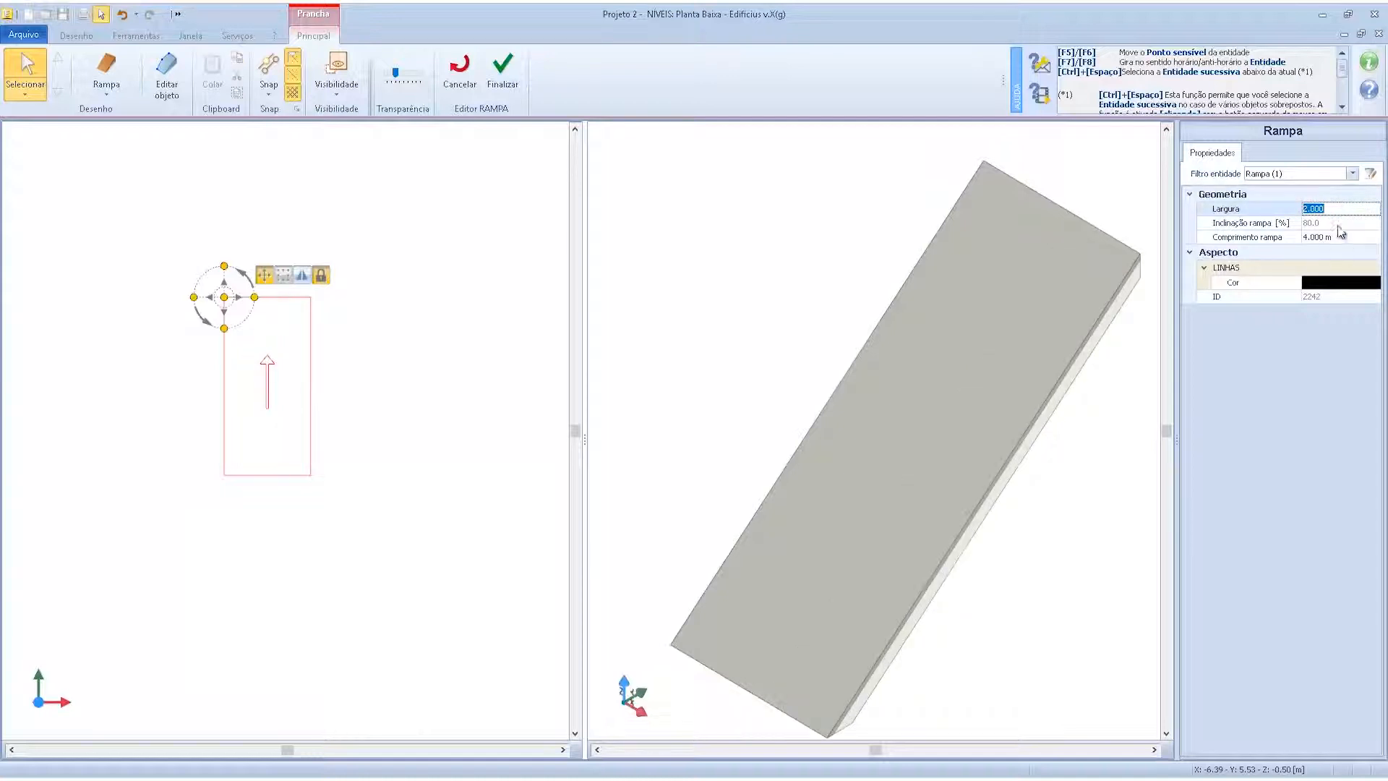
click(1341, 237)
text(6)
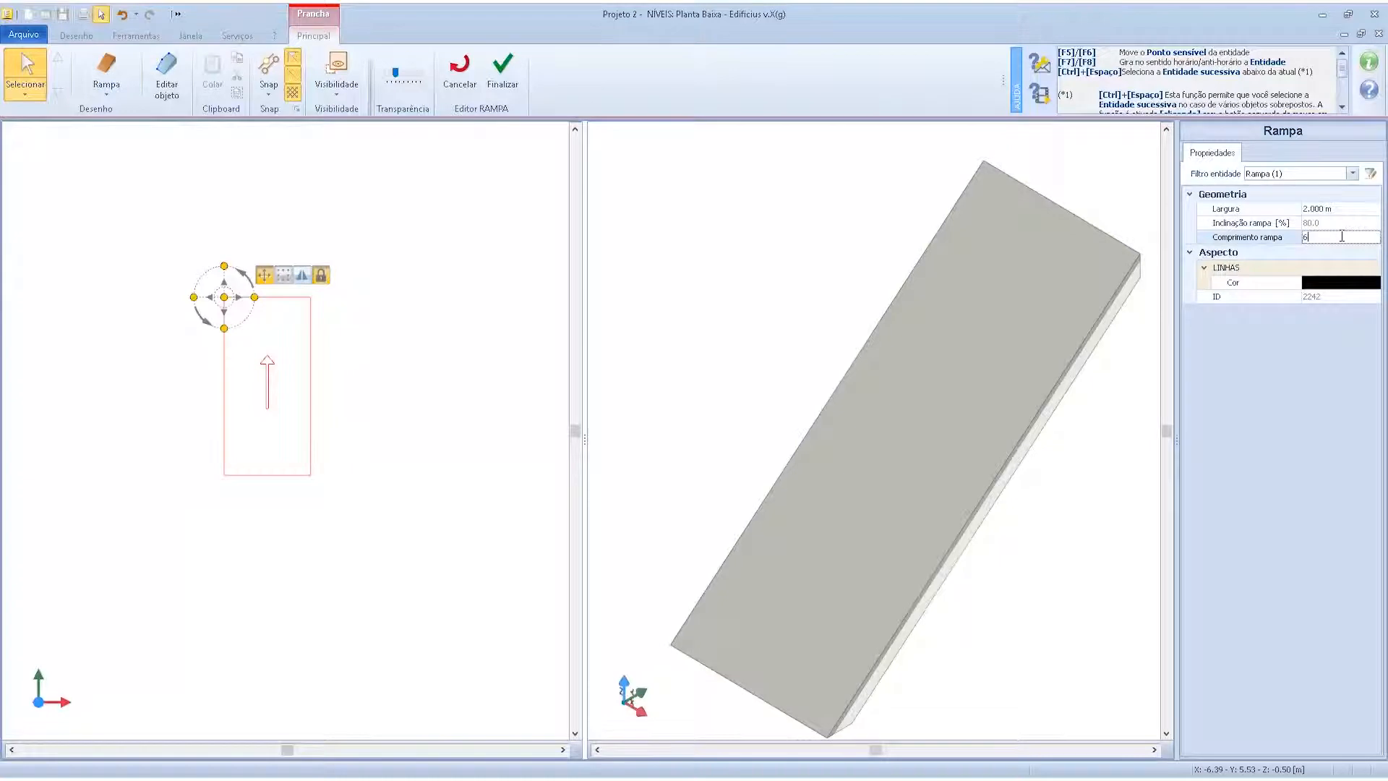
key(Return)
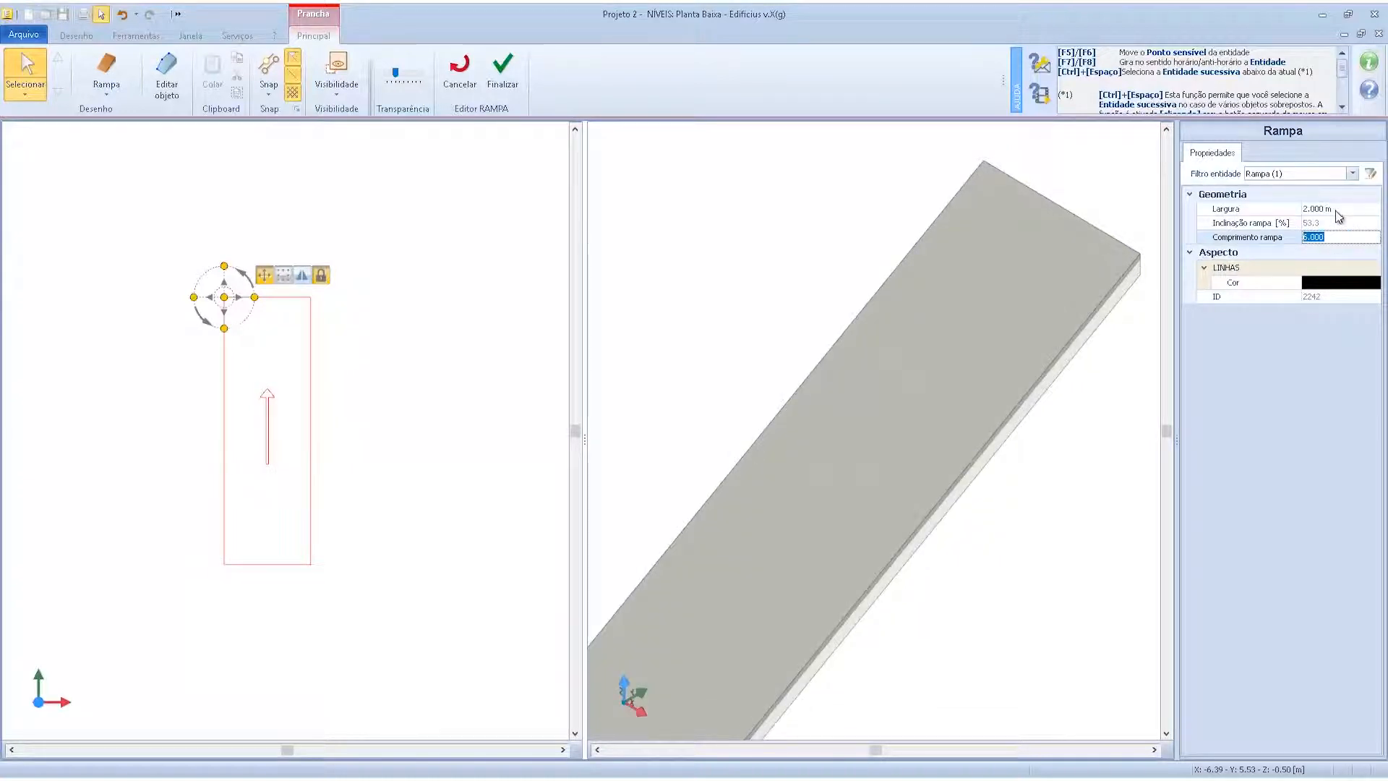
click(335, 380)
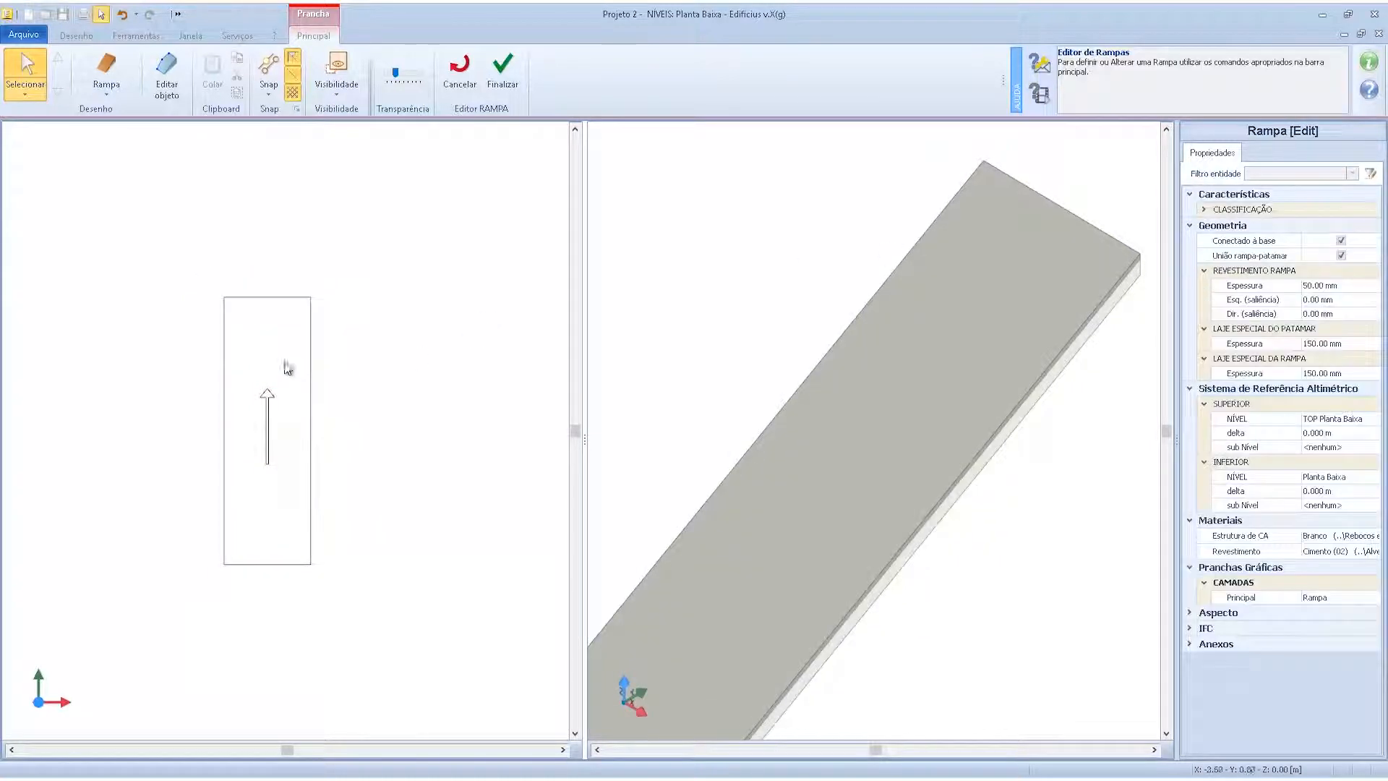
- Stretch the ramp in plan by moving its upper edge outward, to a length of about 9.28 m
click(266, 395)
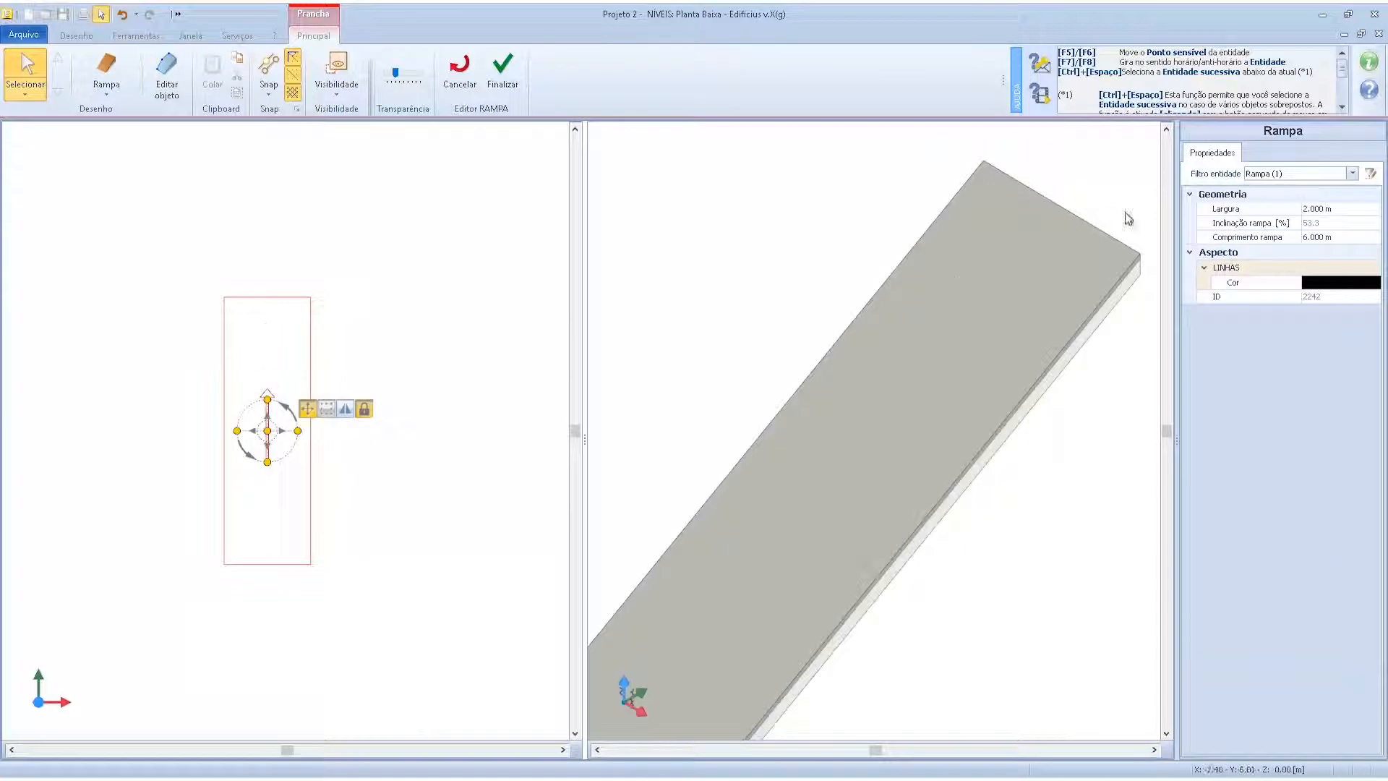
click(1342, 224)
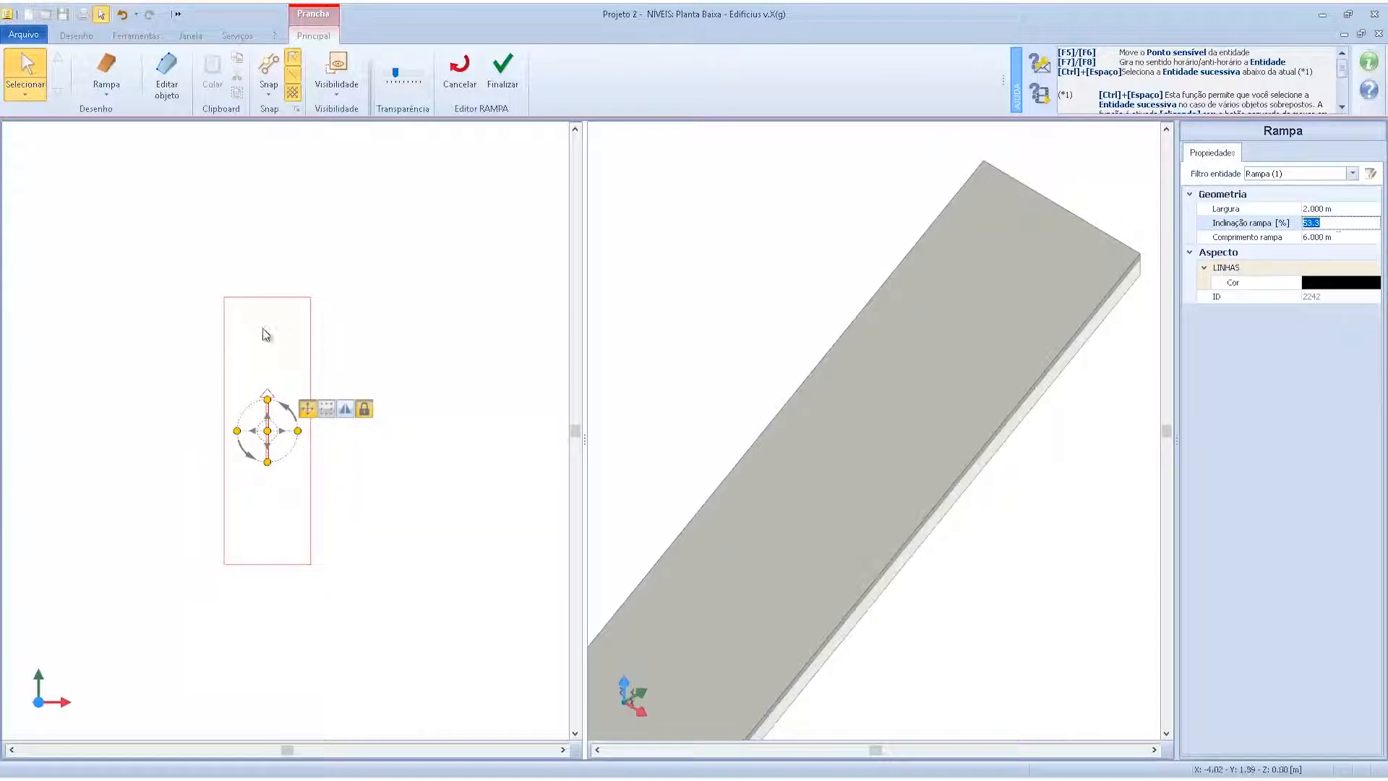
click(166, 74)
click(265, 304)
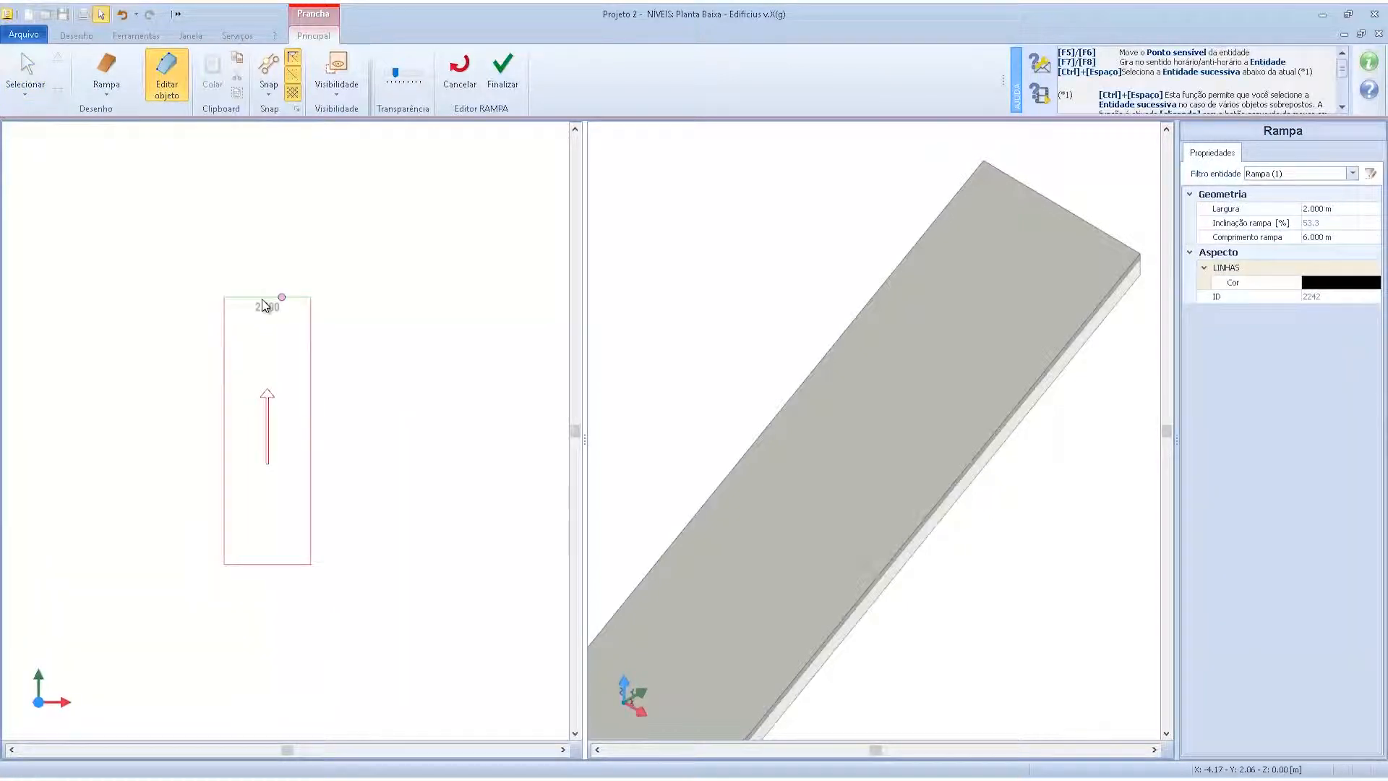
drag(281, 297, 280, 178)
scroll(280, 227, down, 2)
right_click(271, 441)
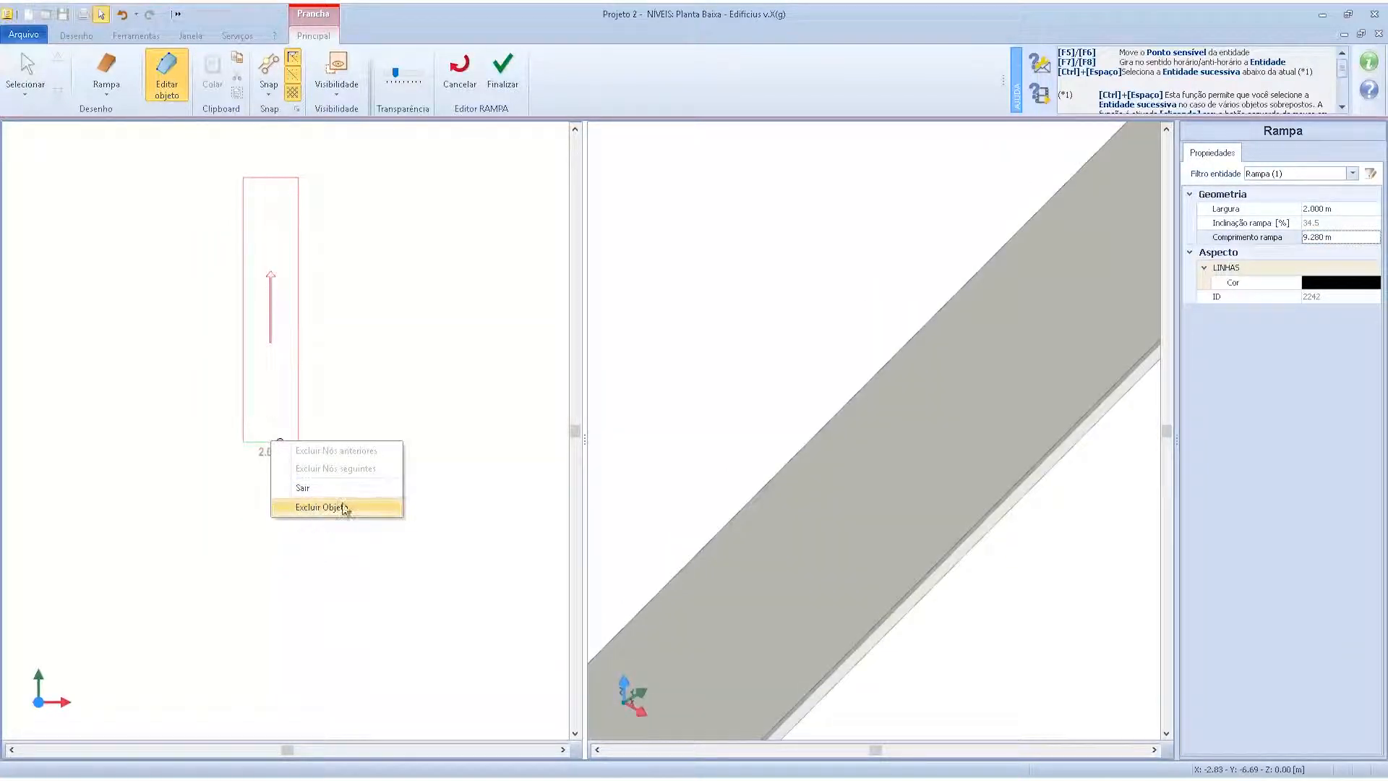
click(309, 487)
scroll(167, 290, down, 2)
scroll(207, 216, up, 2)
scroll(769, 384, down, 5)
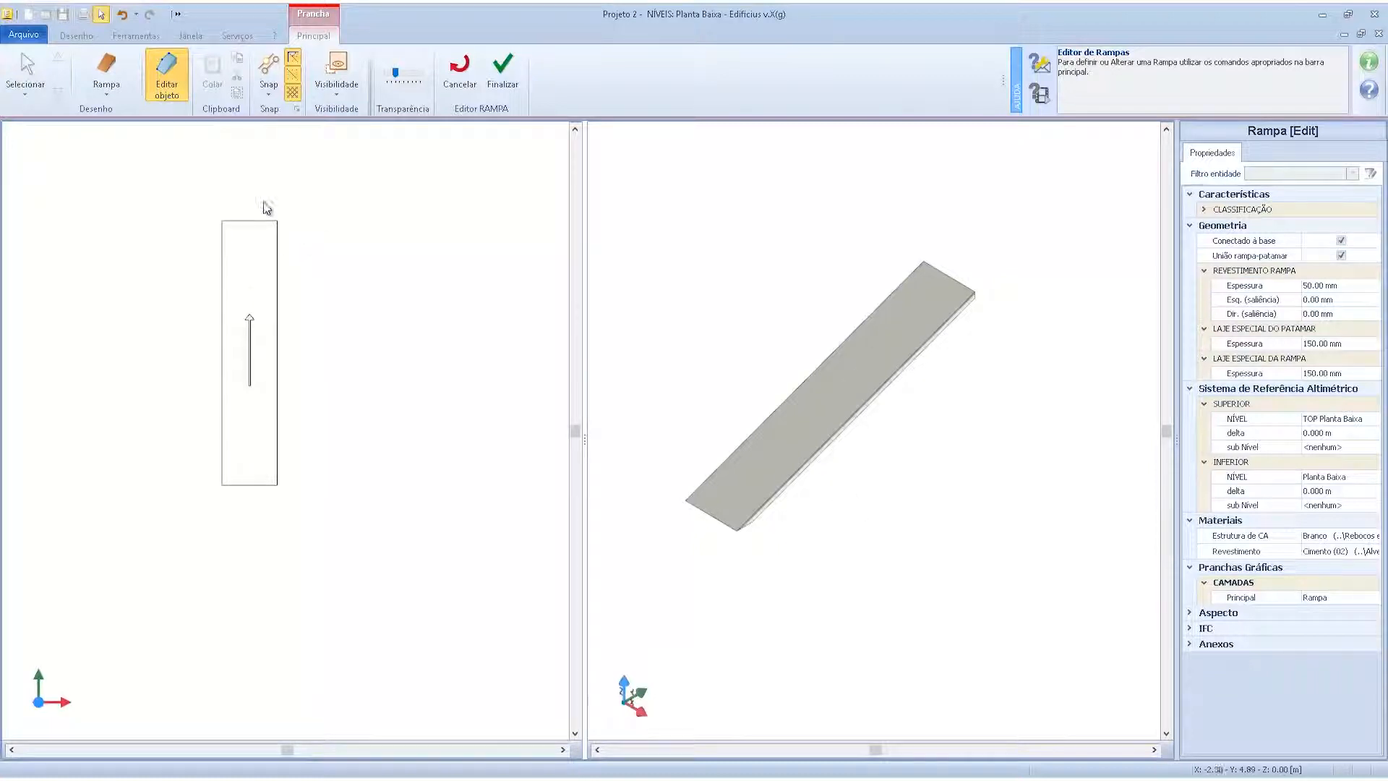
- Add a 1.2 m by 1.2 m landing starting at the upper-left corner of the ramp
click(106, 94)
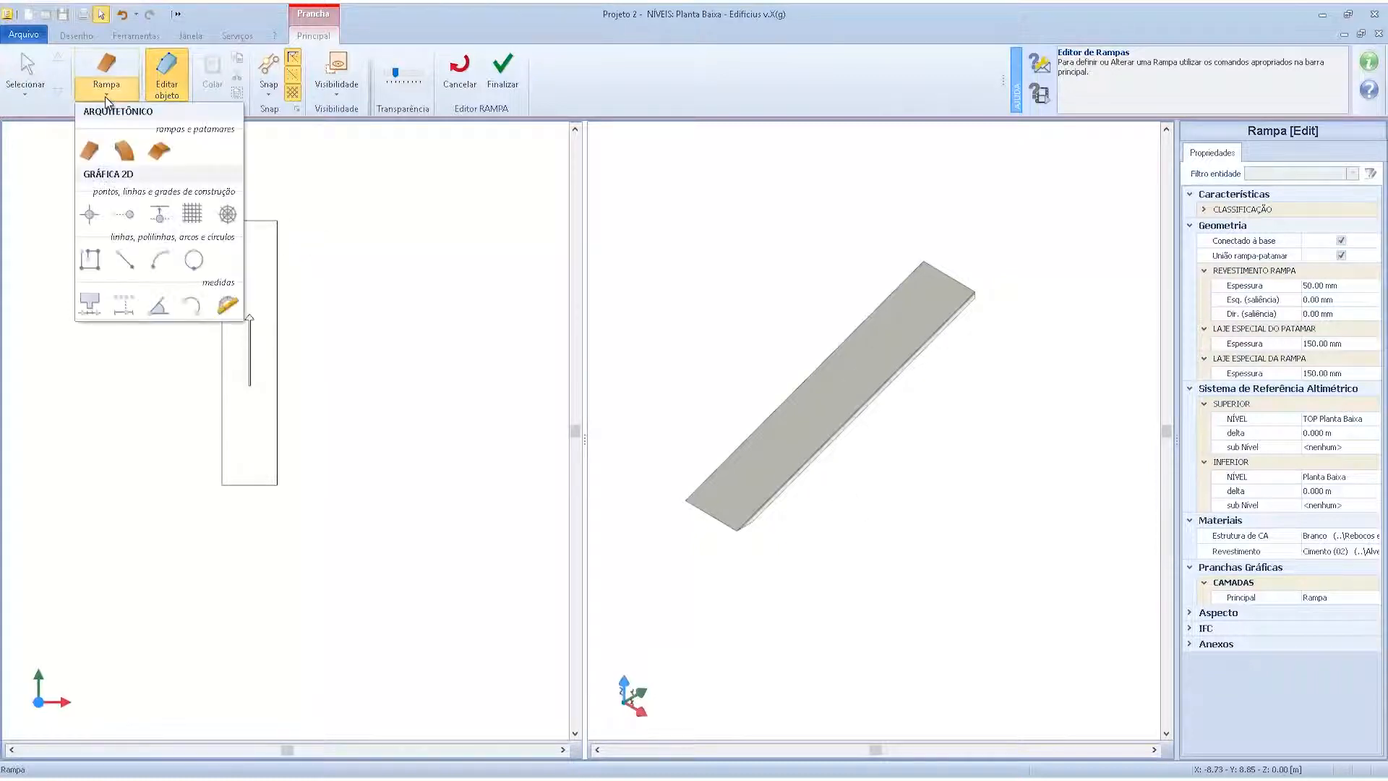
click(160, 153)
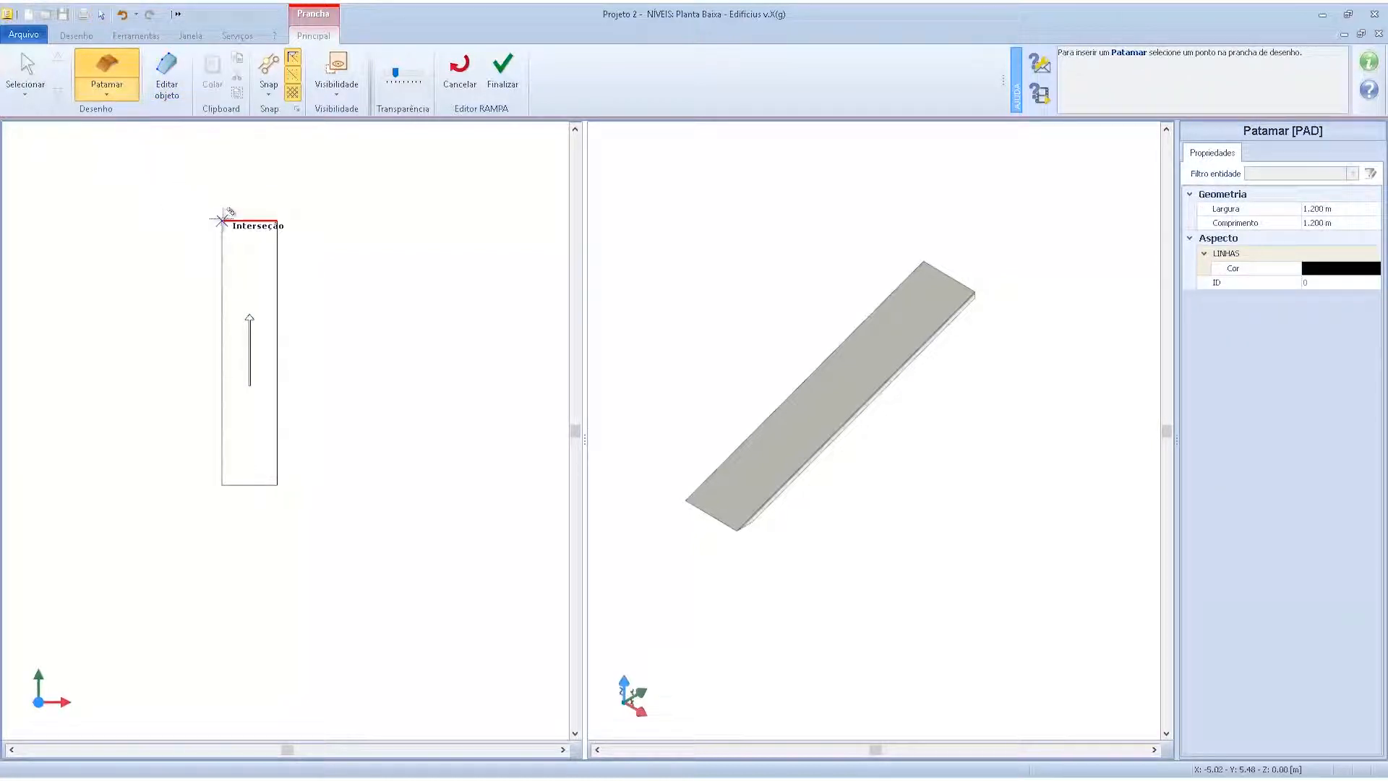
scroll(224, 217, up, 3)
click(222, 231)
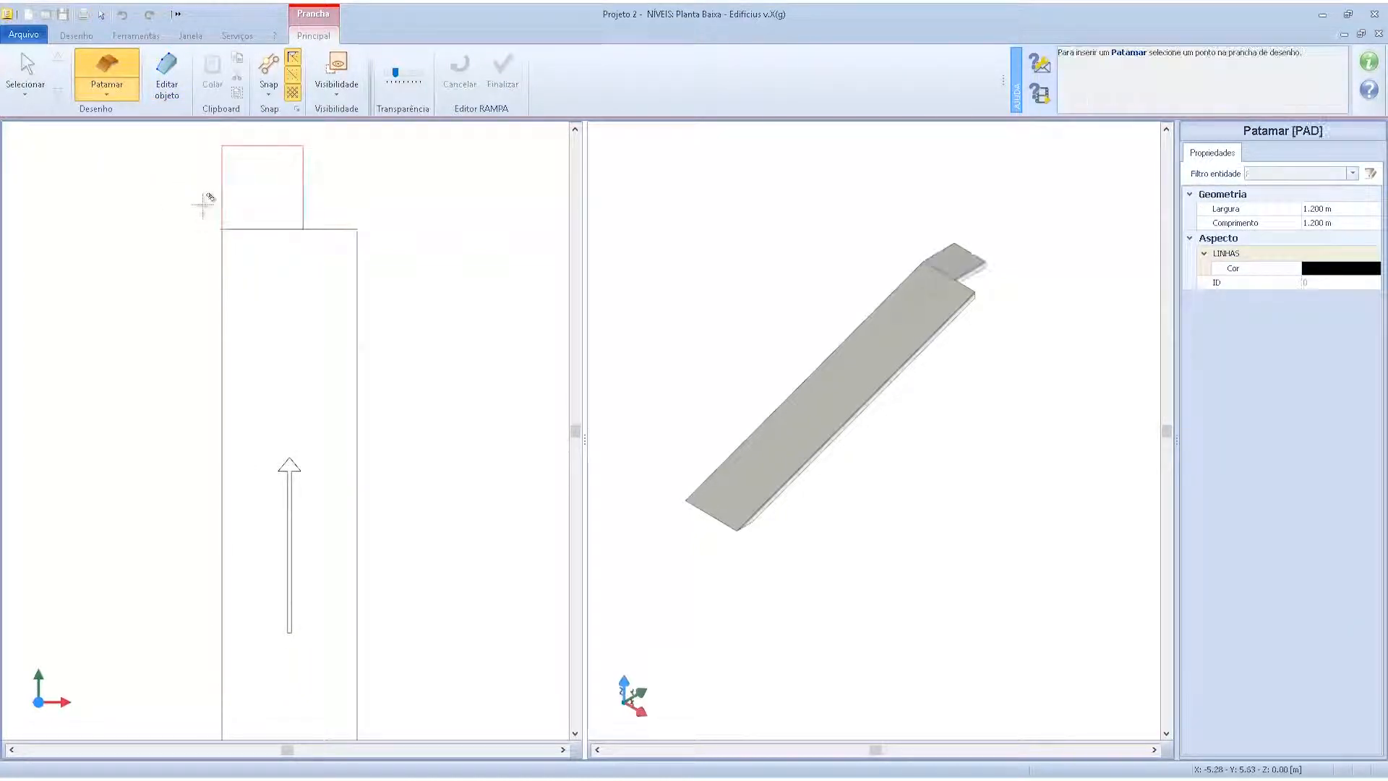
click(166, 72)
click(232, 179)
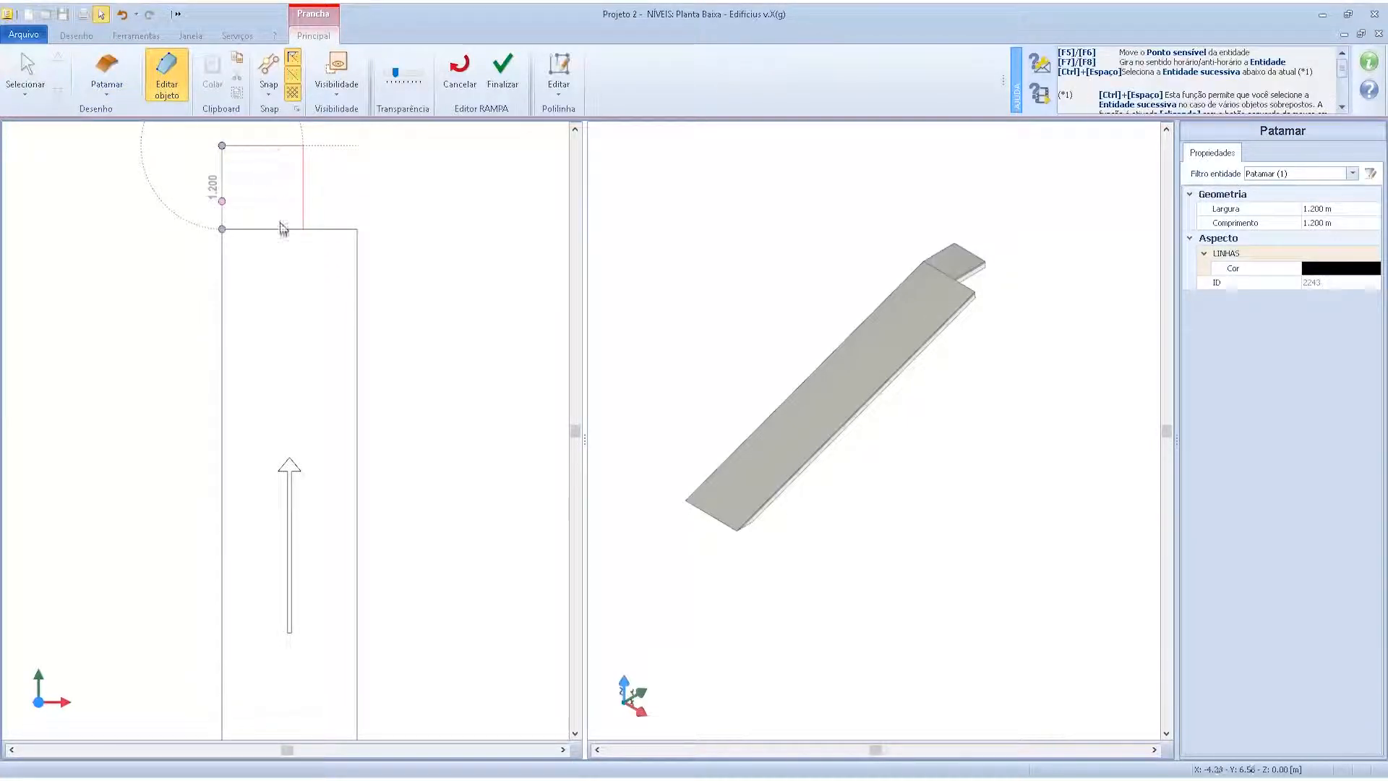
click(281, 229)
click(300, 182)
click(305, 202)
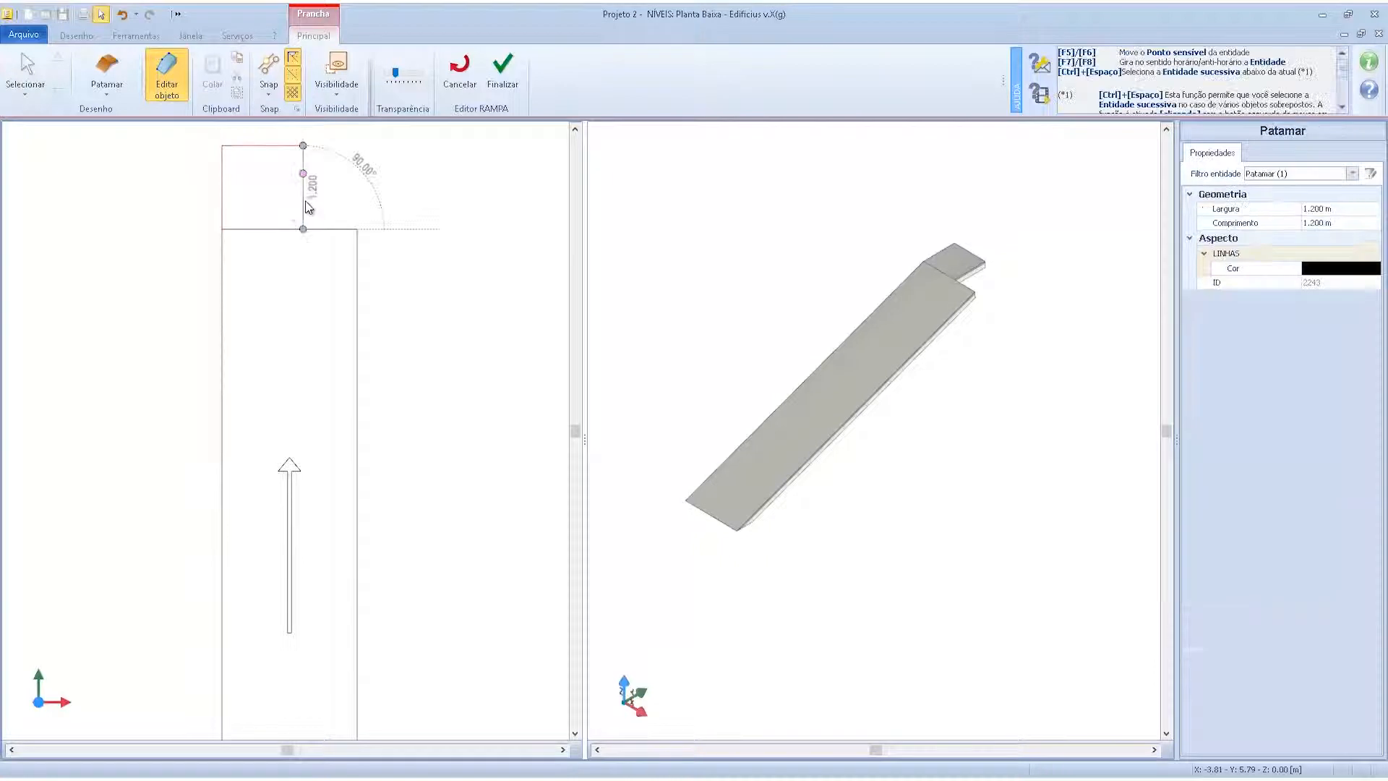
click(273, 154)
click(274, 149)
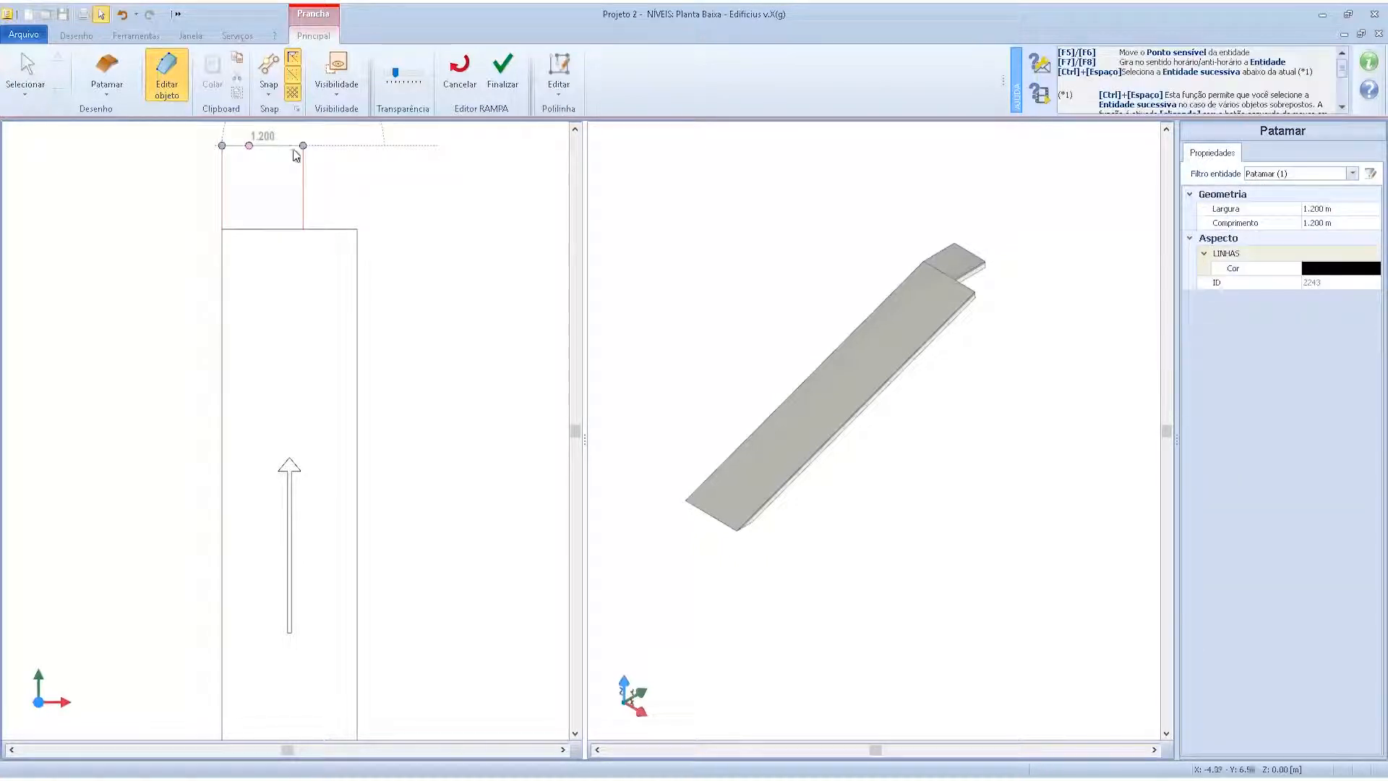
click(303, 145)
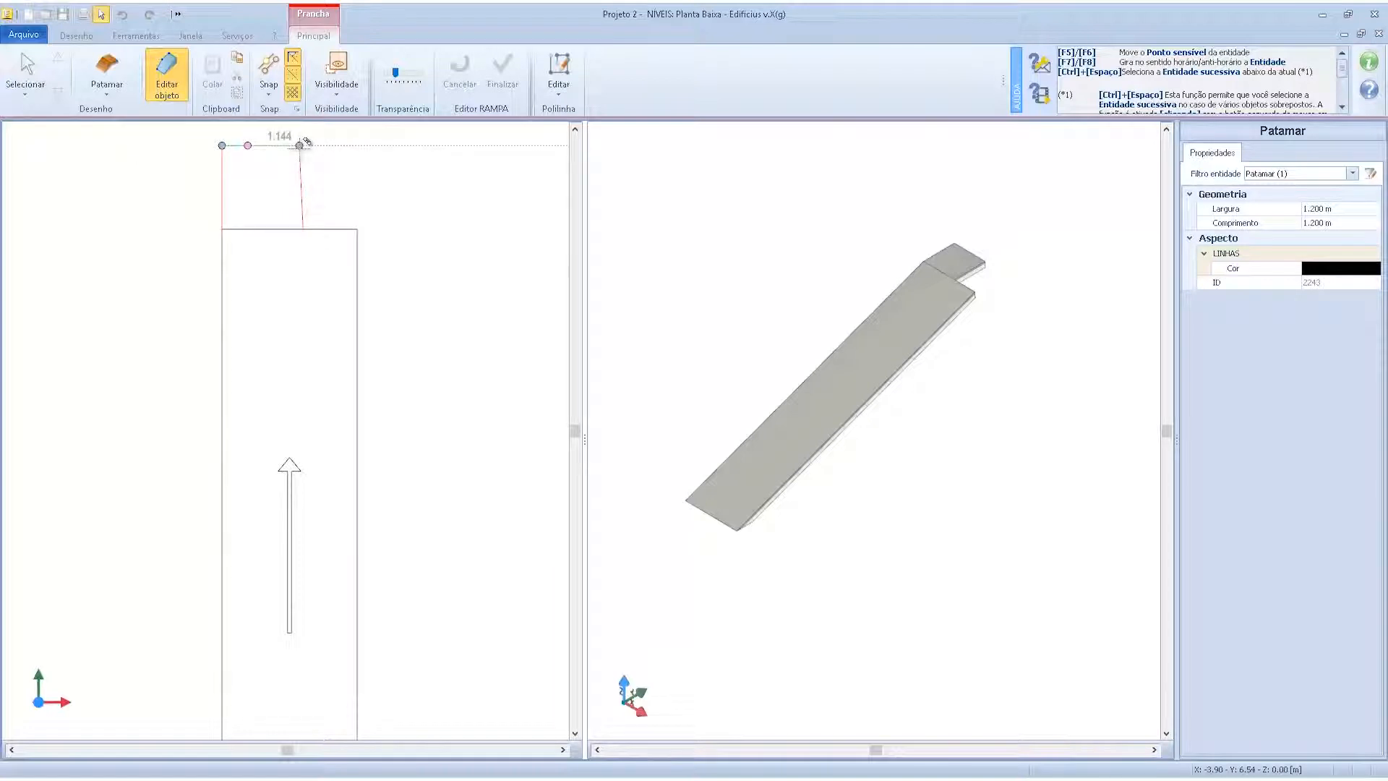
key(Escape)
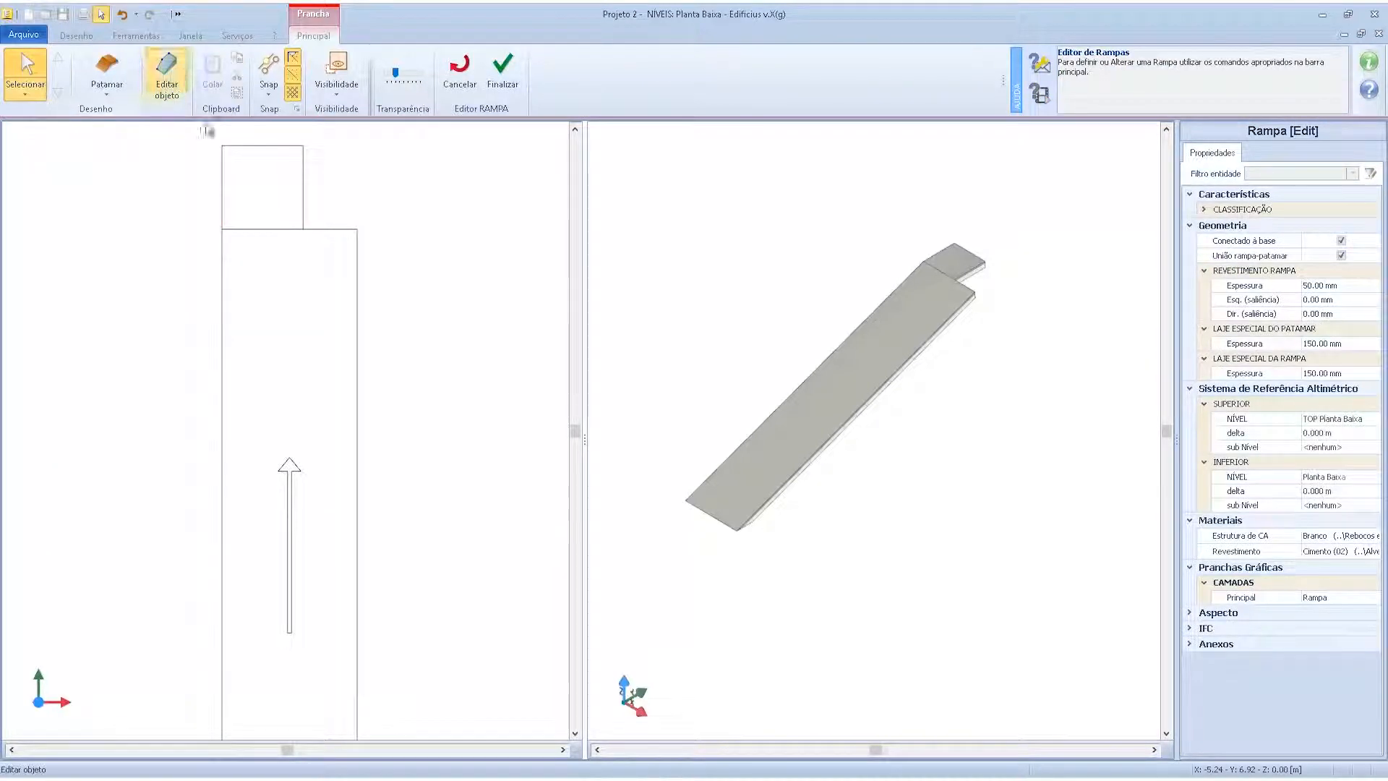
- Stretch the landing's right edge to the ramp's upper-right corner so the landing is 2 m wide
click(167, 75)
click(303, 182)
click(302, 174)
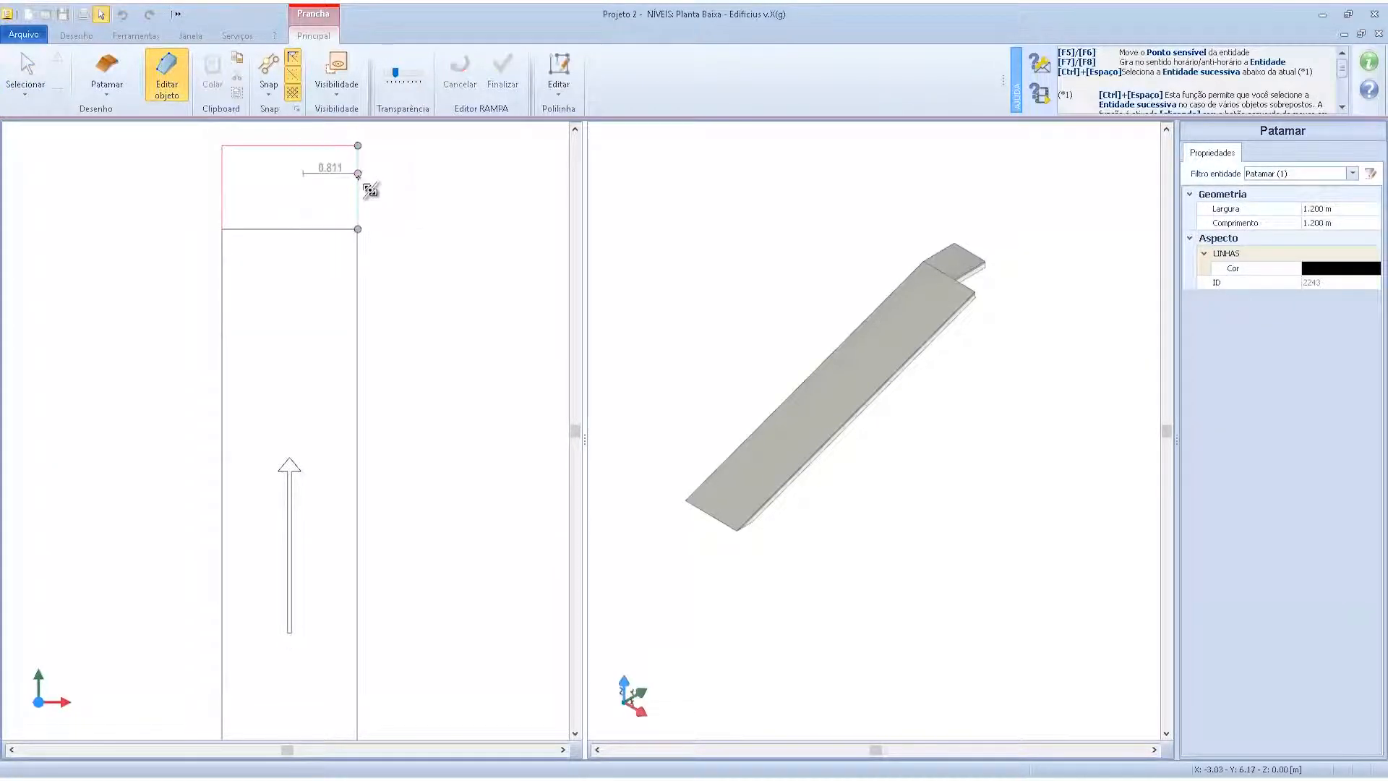
click(359, 229)
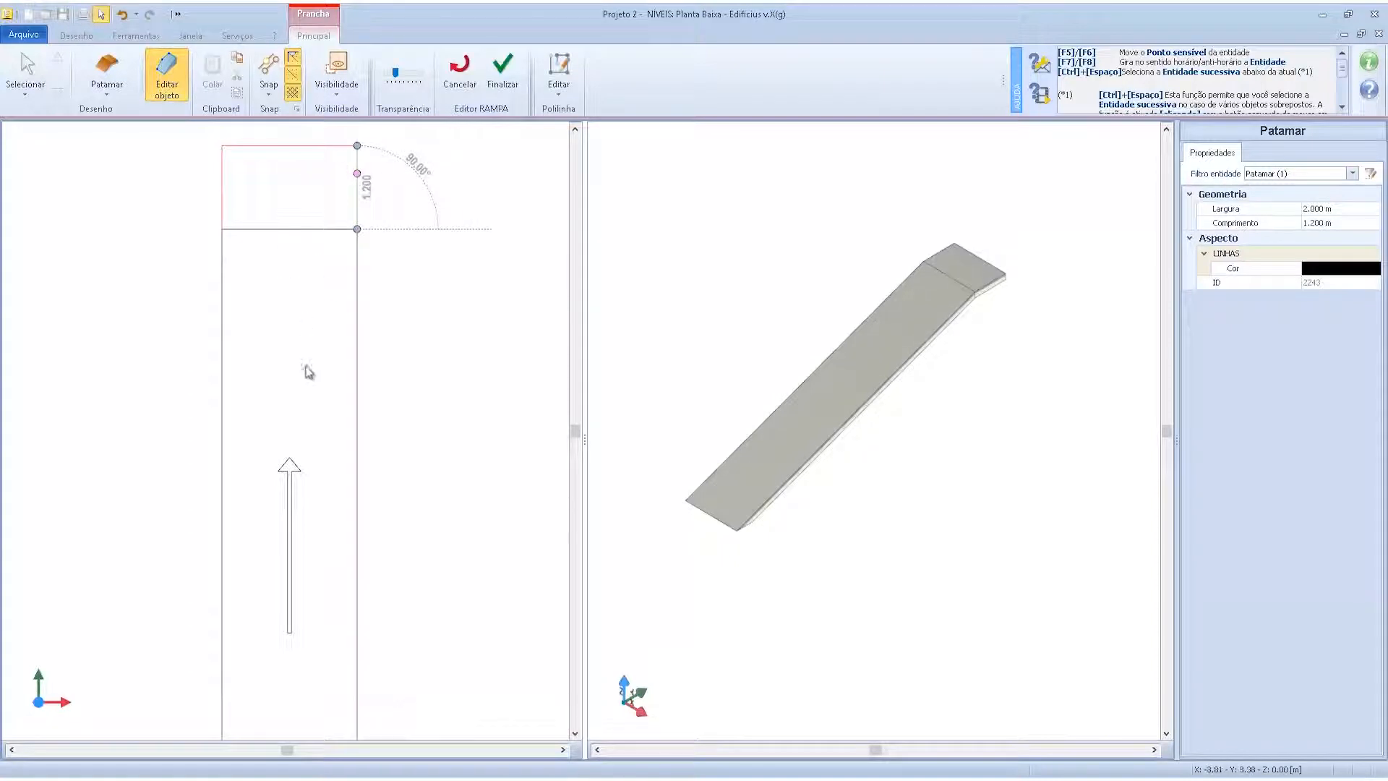
- Set the length of the landing's right side to 2 m
scroll(307, 242, up, 1)
click(309, 221)
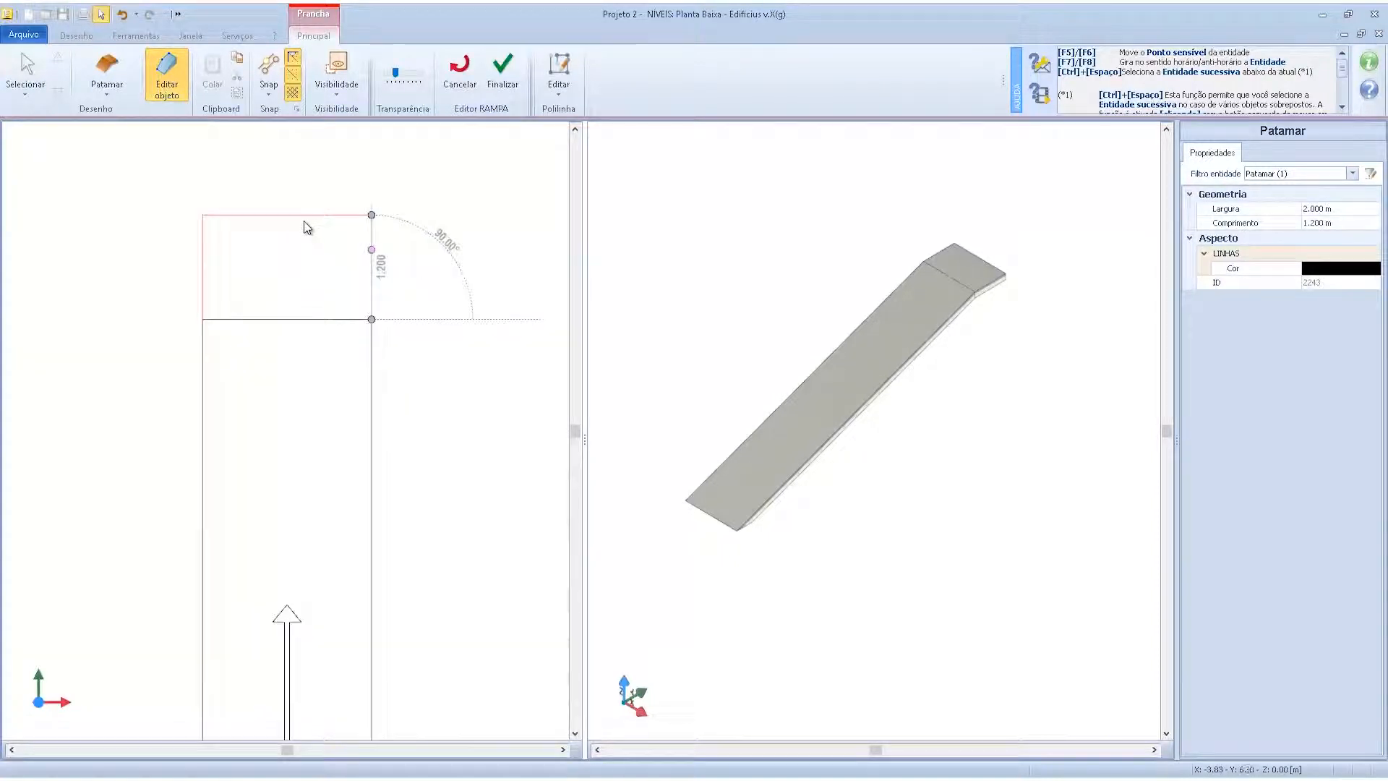
click(370, 258)
text(2)
key(Return)
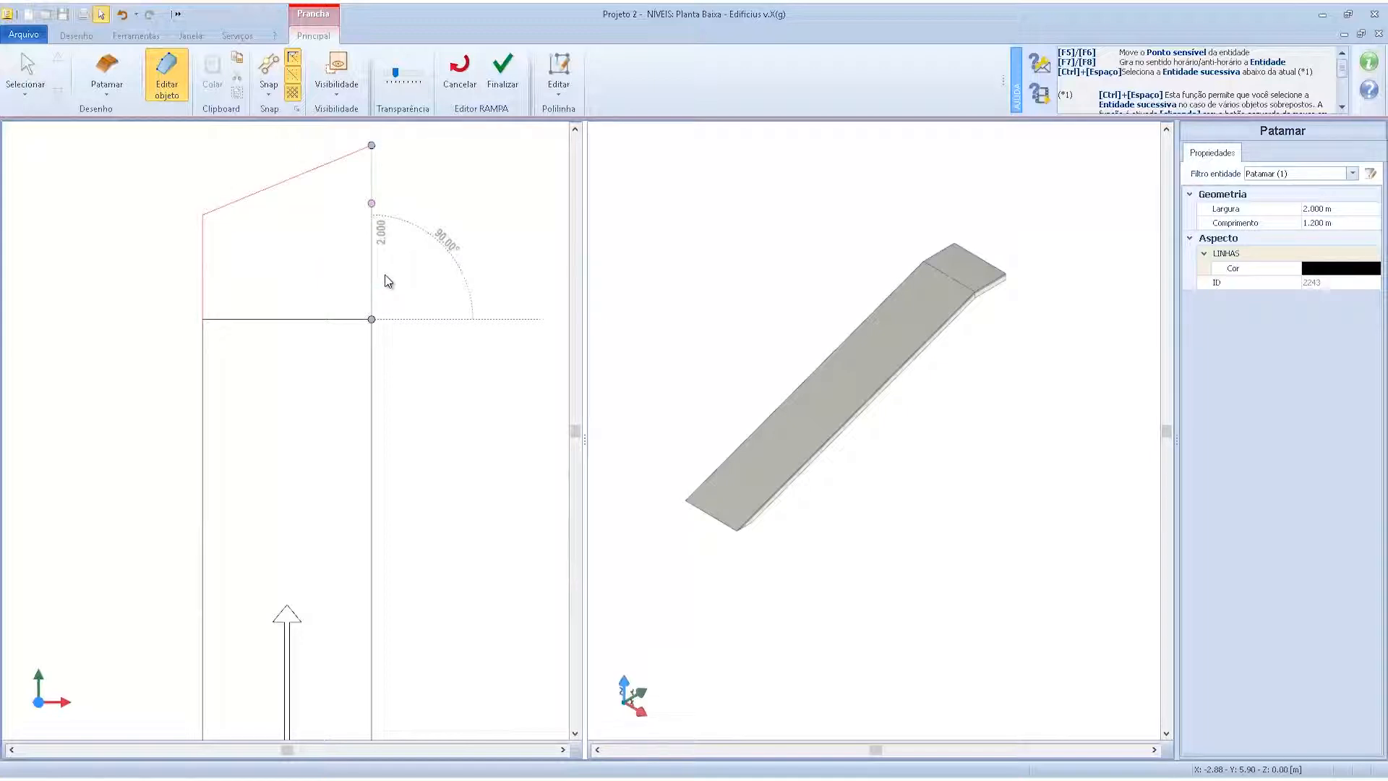
- Try to set the length of the landing's left side to 2 m
click(207, 262)
key(ctrl+space)
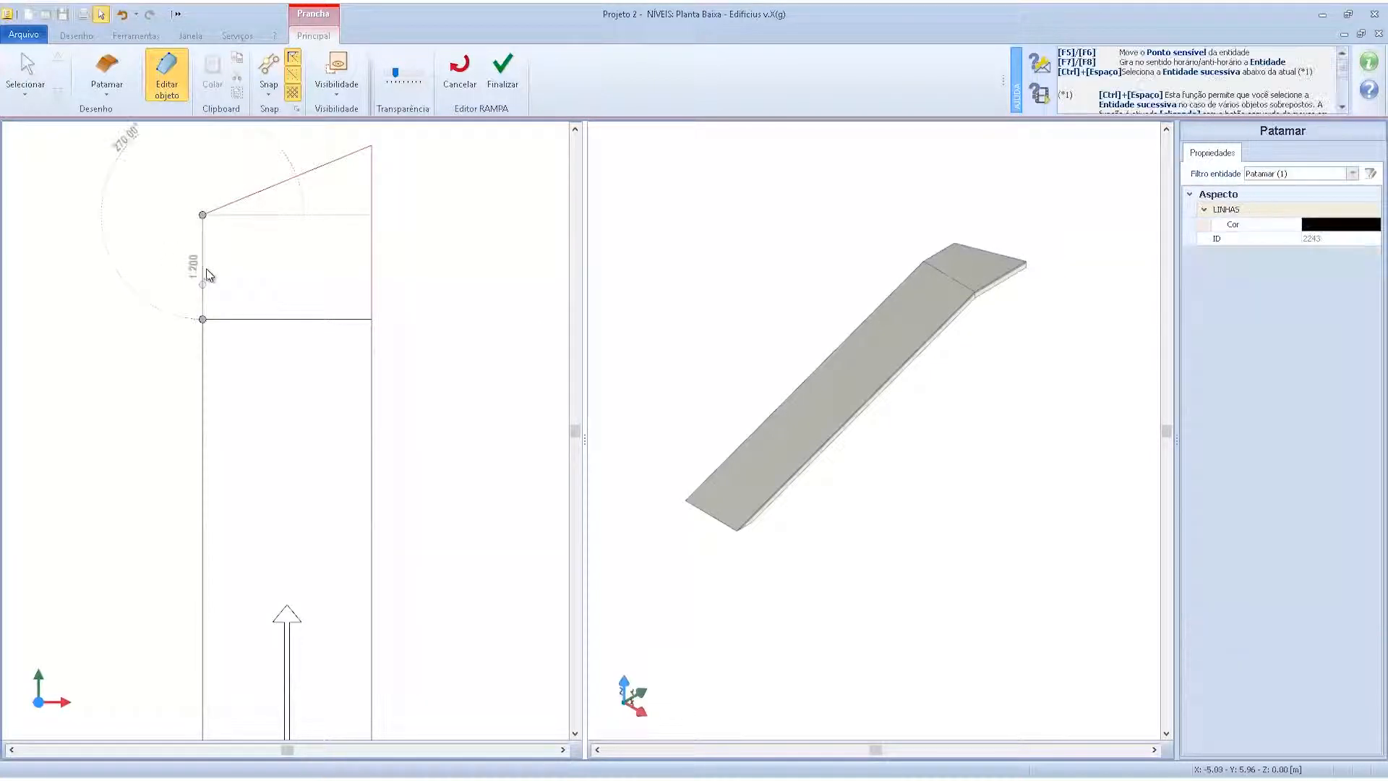
text(2)
key(Return)
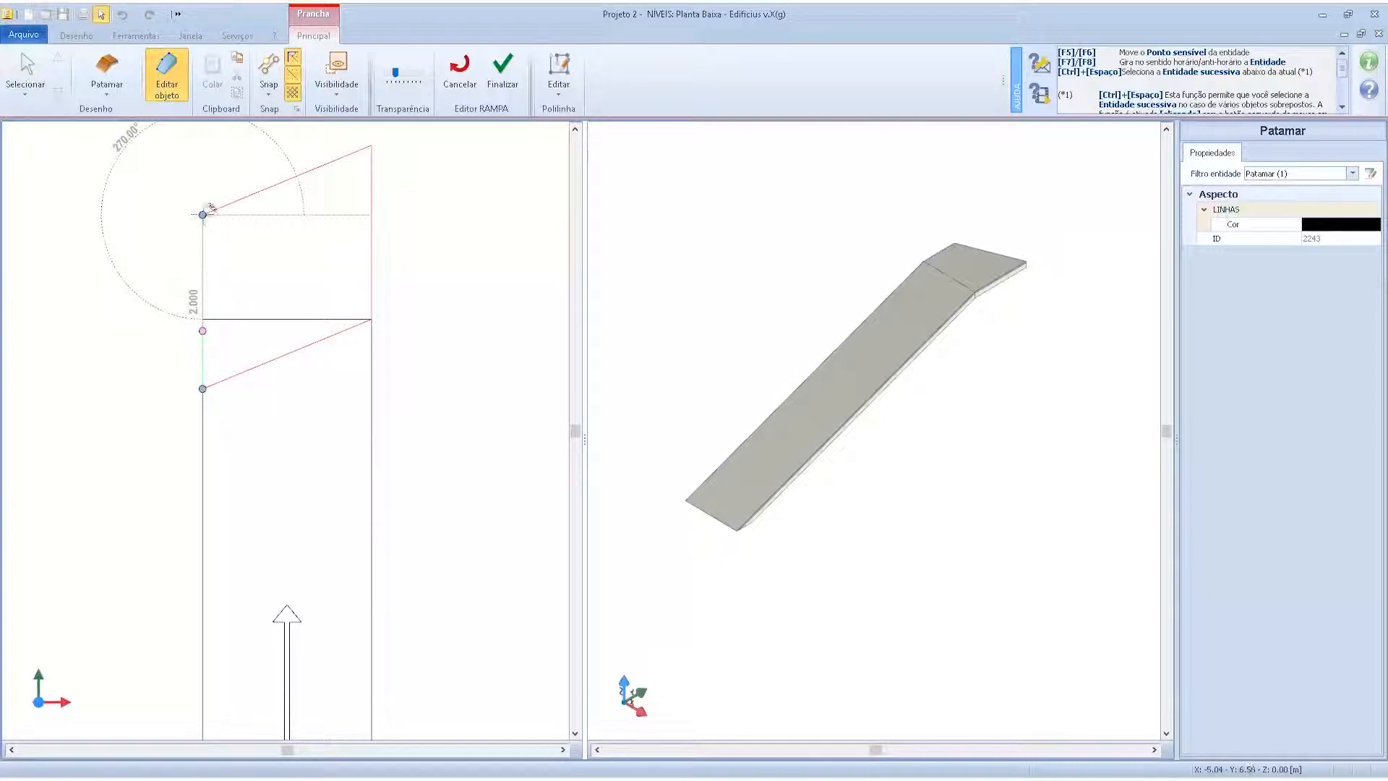
- Move the landing's upper-left corner level with its upper-right corner and its lower-left corner onto the ramp's upper-left corner
click(205, 211)
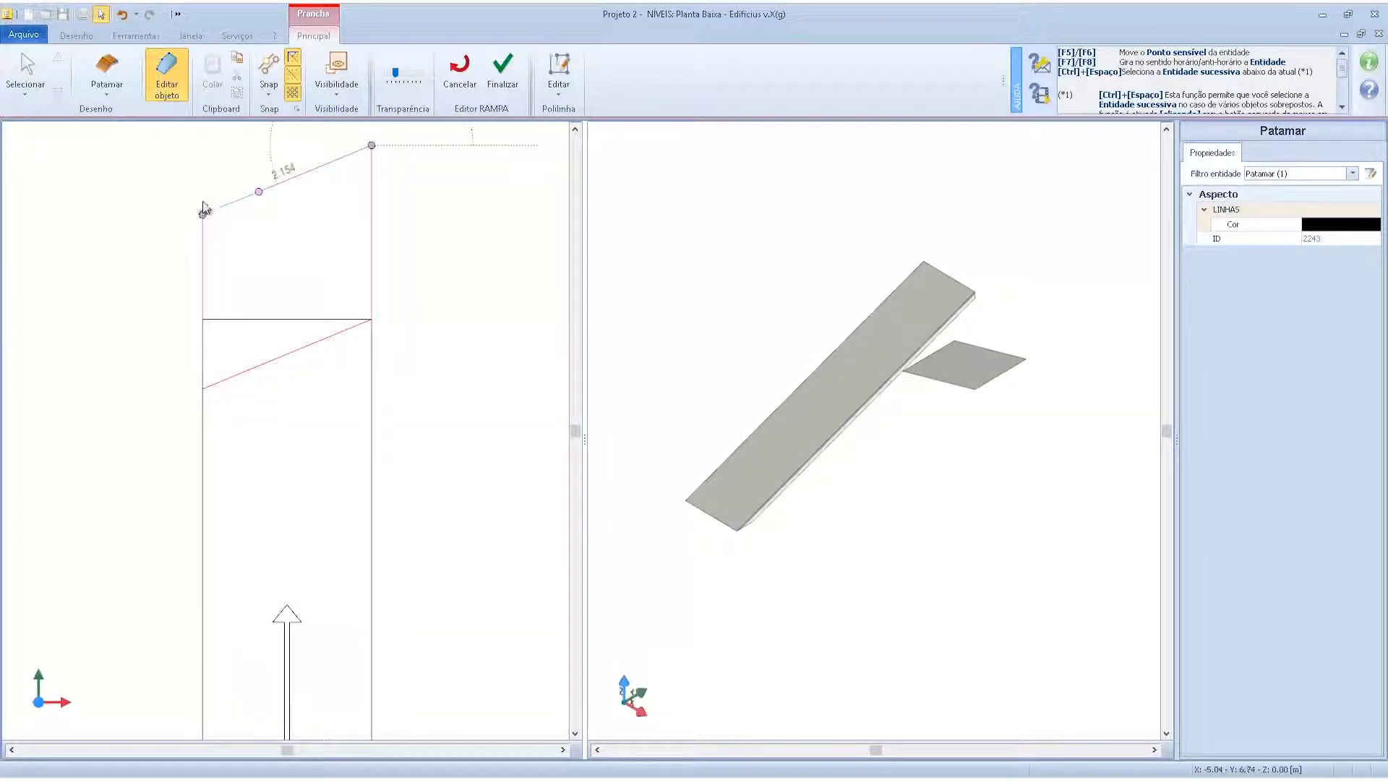
drag(205, 210, 206, 144)
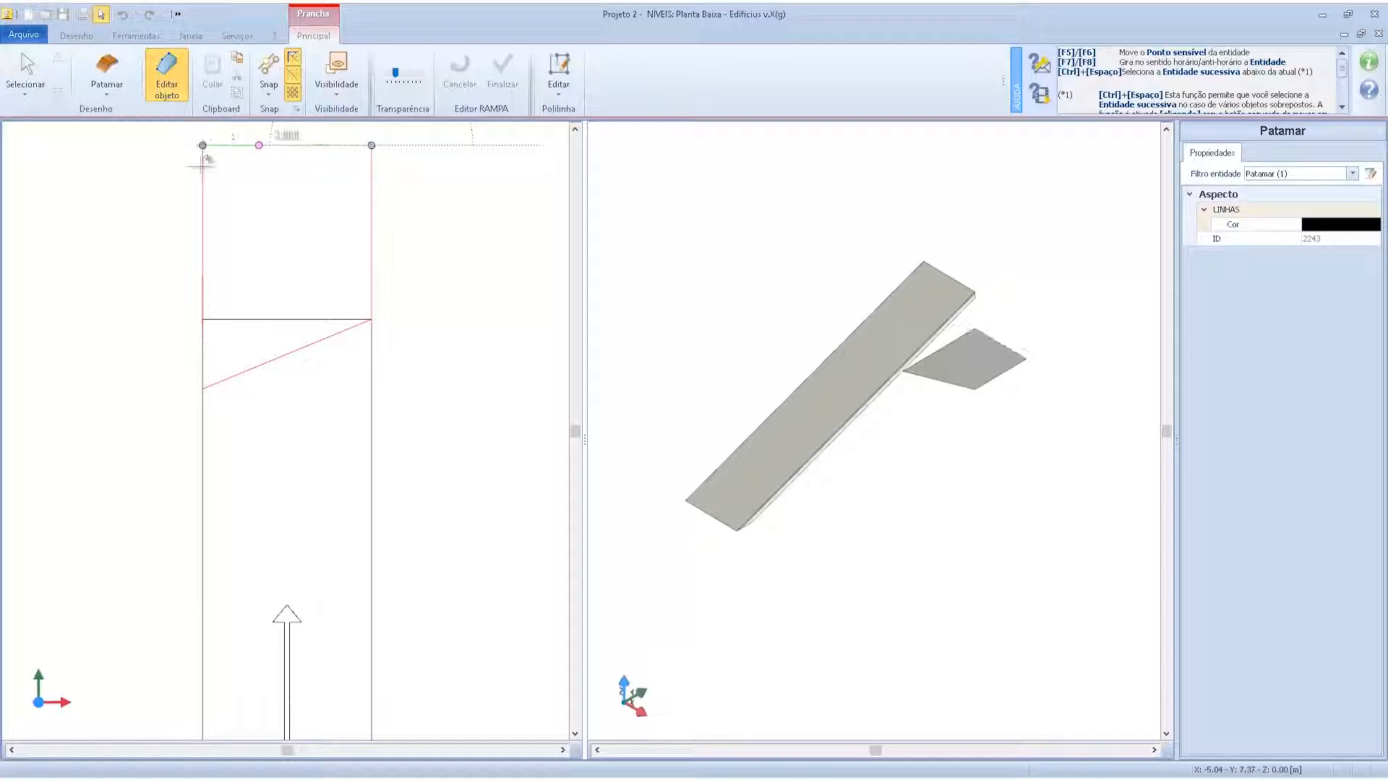
click(205, 388)
drag(205, 388, 203, 319)
click(161, 350)
scroll(159, 349, down, 1)
scroll(227, 337, down, 3)
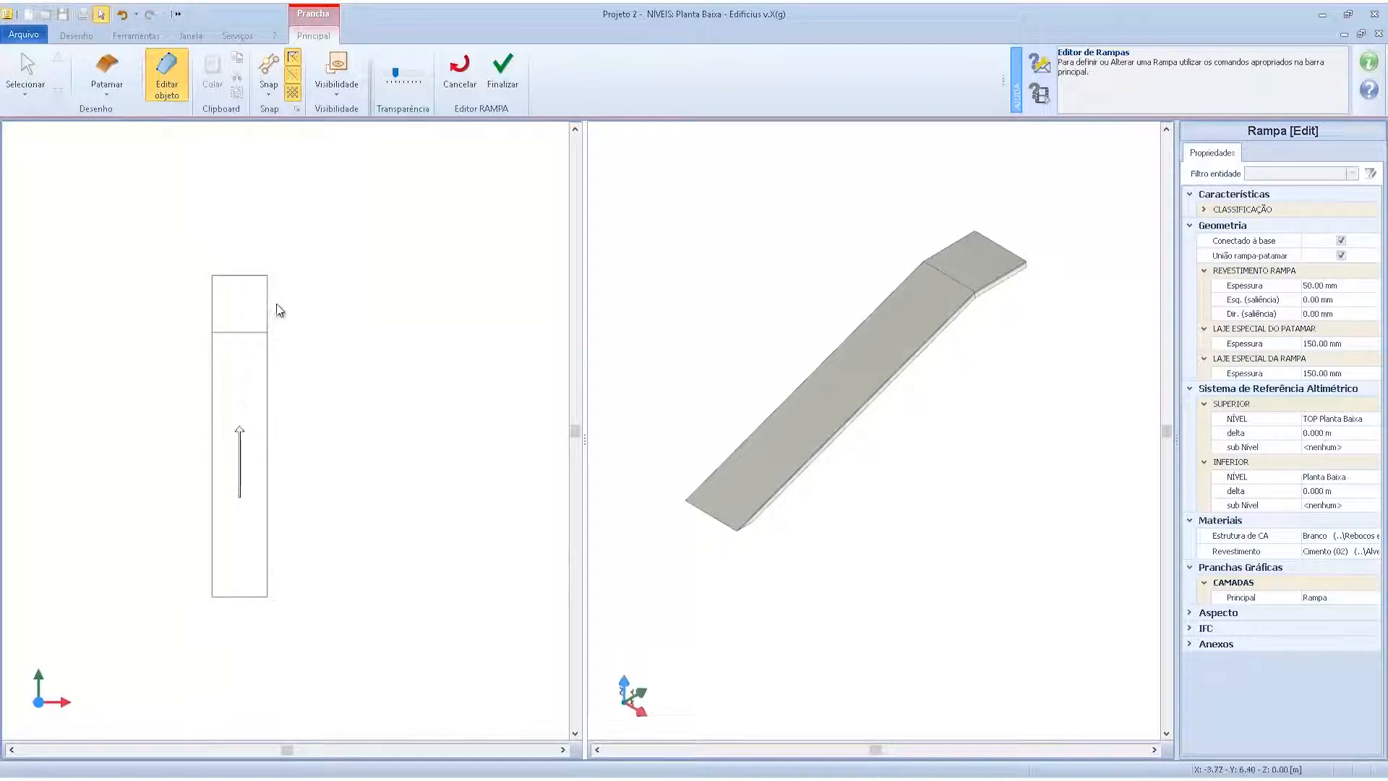
- Insert a second 2 m wide straight ramp rotated to run right, snapped to the landing's upper-right corner
click(106, 85)
click(99, 152)
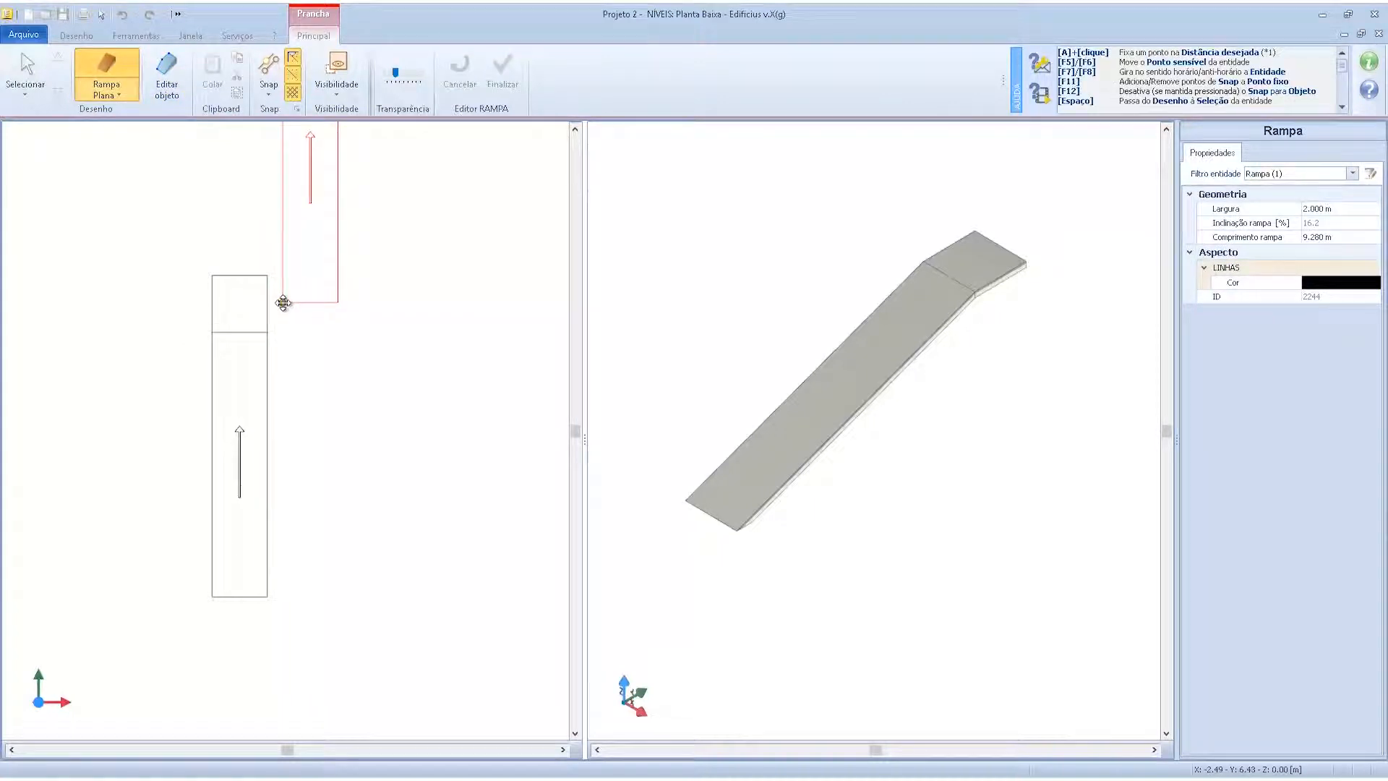
key(F7)
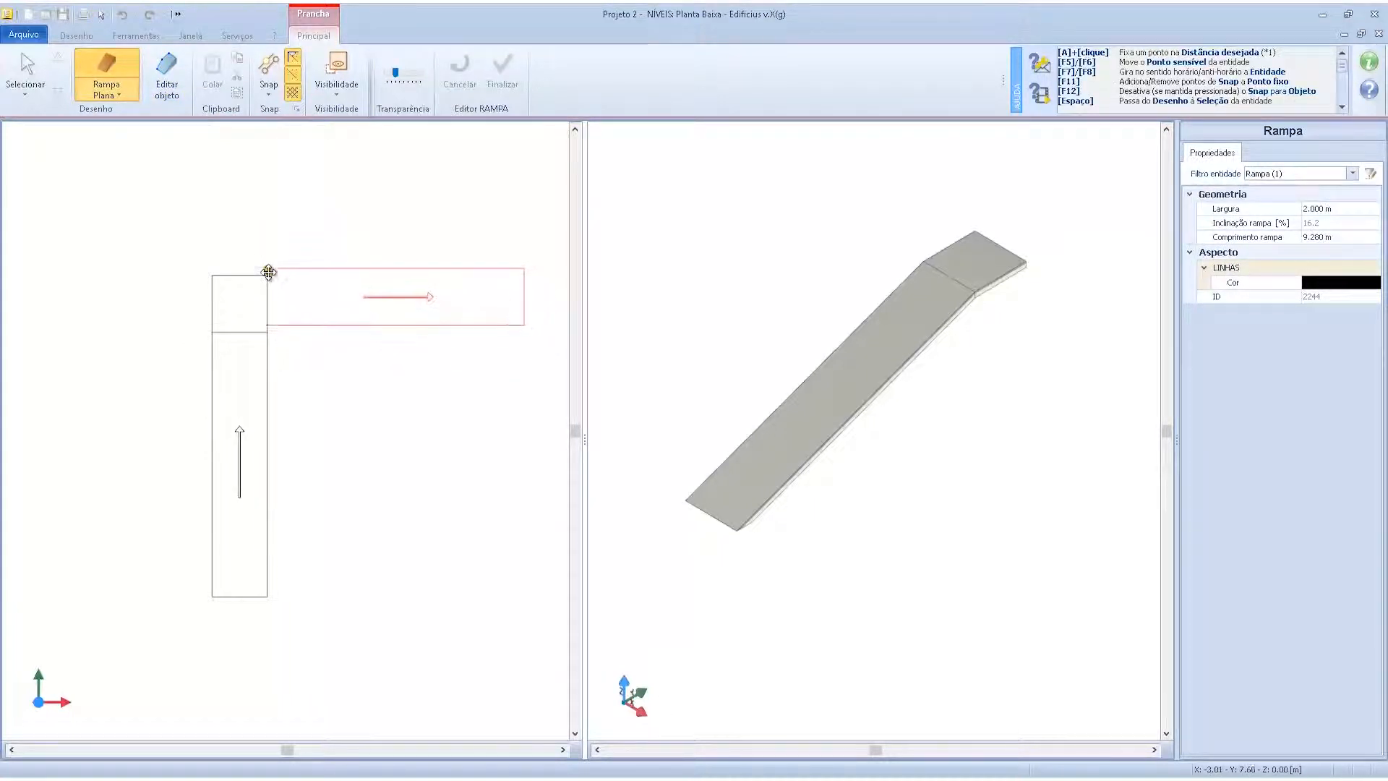
click(269, 277)
scroll(235, 315, down, 3)
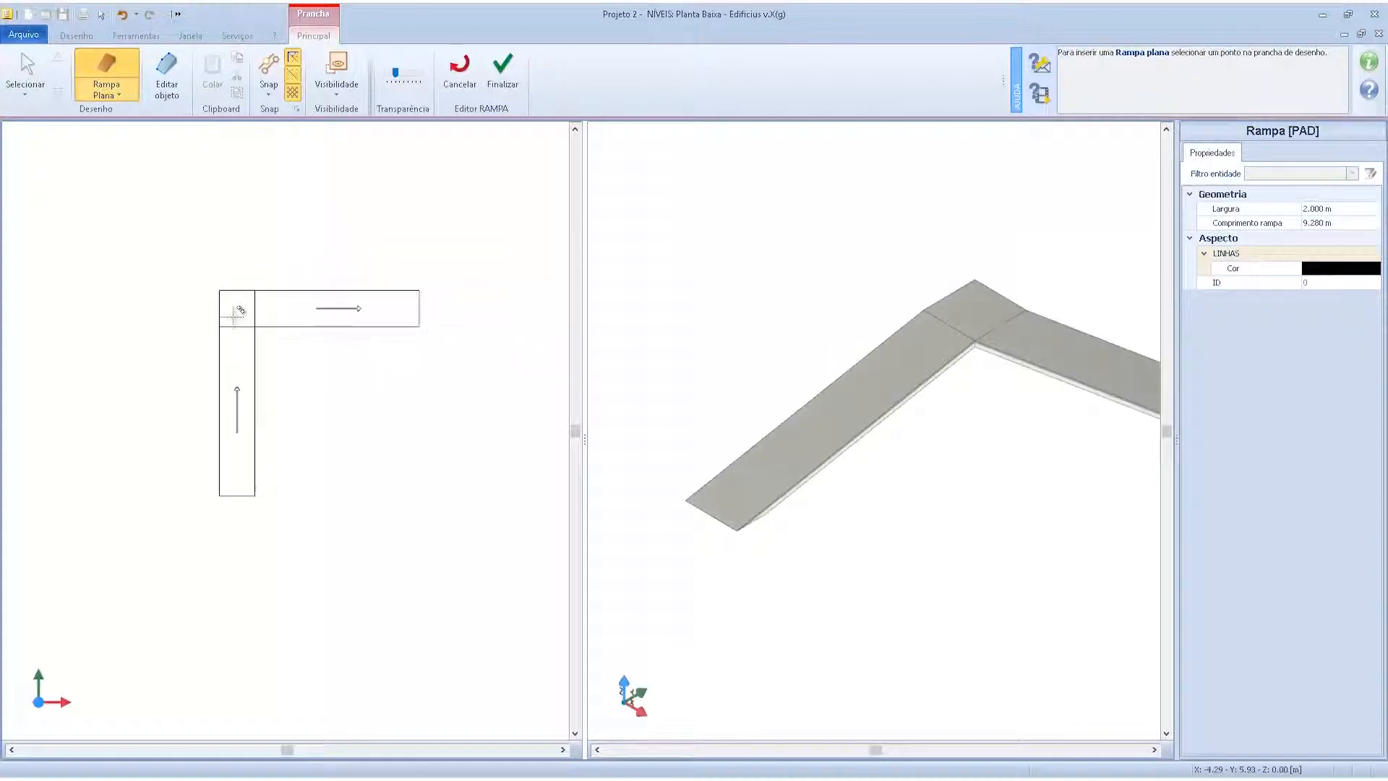
middle_drag(771, 391, 961, 427)
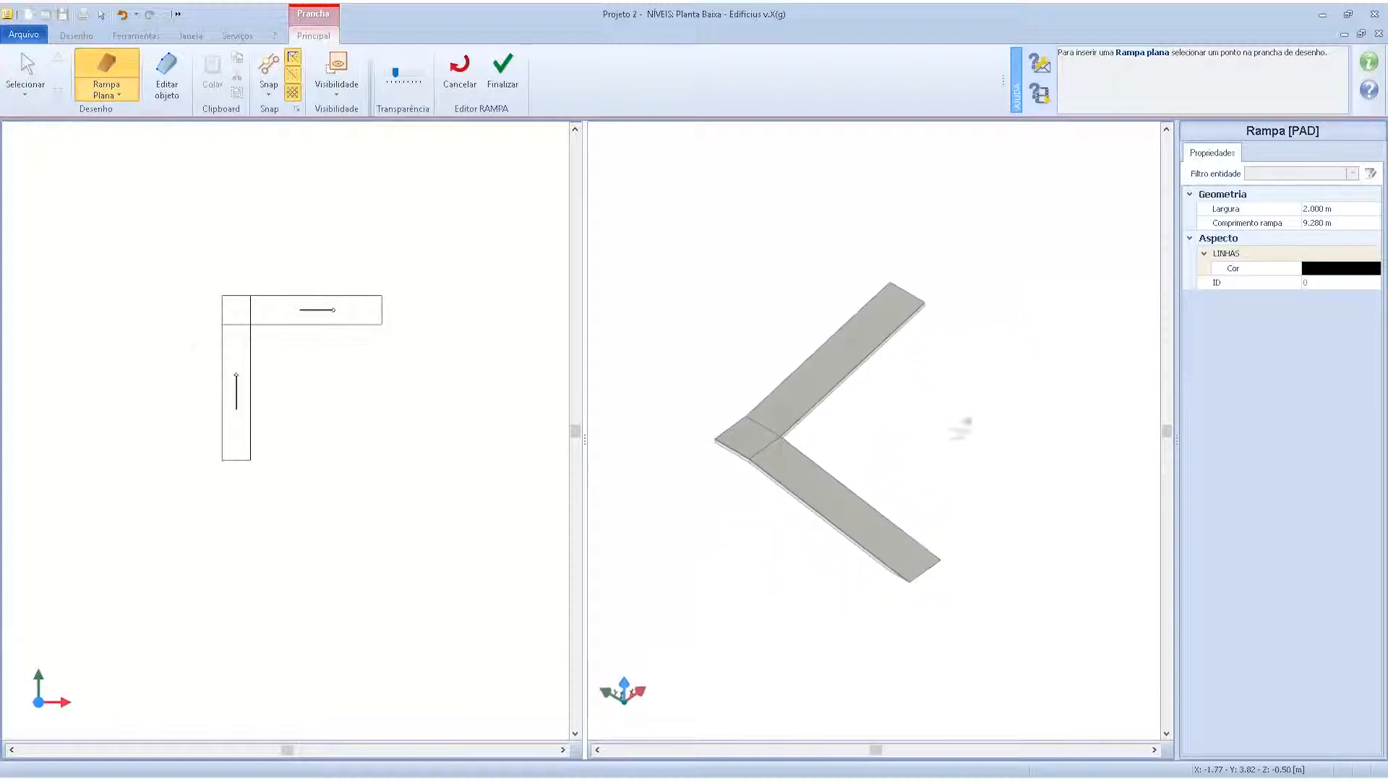
- Add a landing with a length of 2 m at the far end of the second ramp, snapped to its lower-right corner
click(106, 100)
click(160, 150)
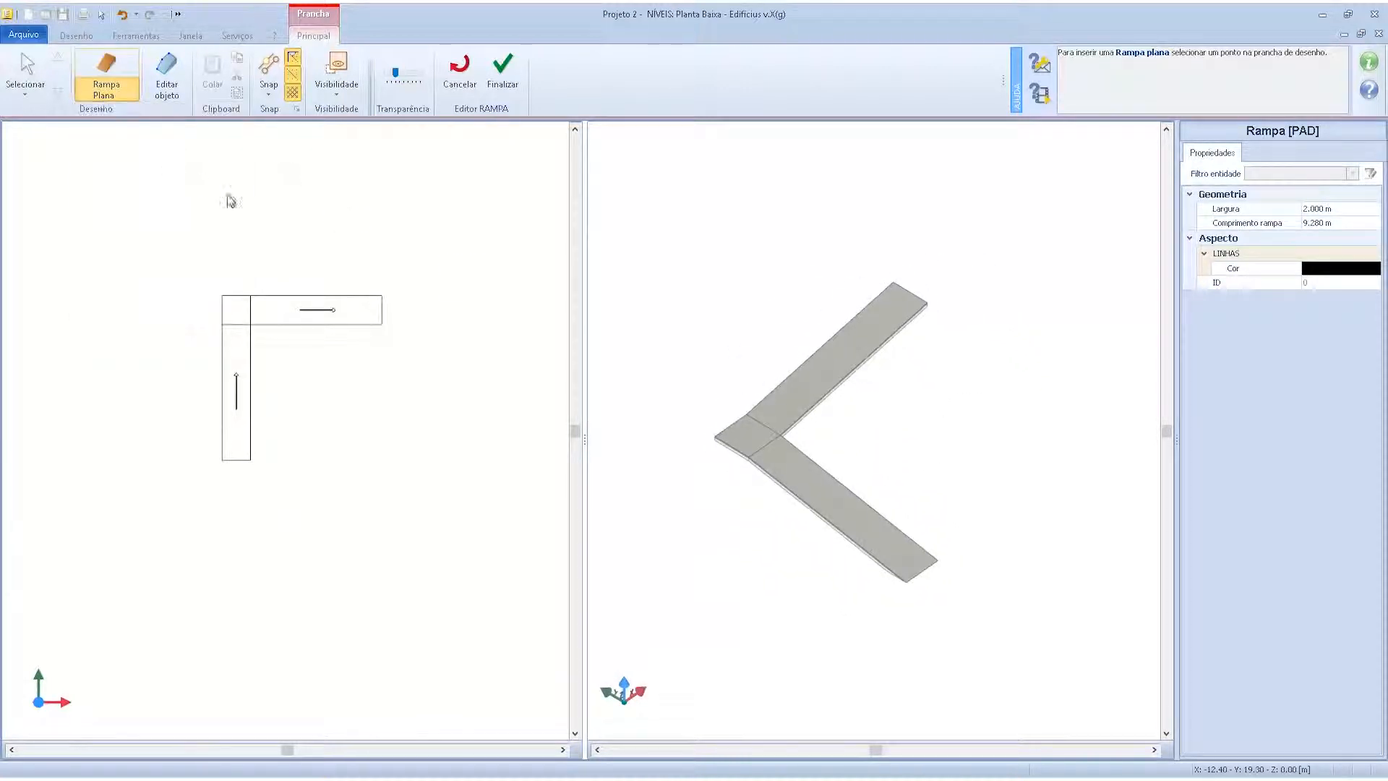
scroll(365, 287, up, 1)
scroll(365, 289, up, 3)
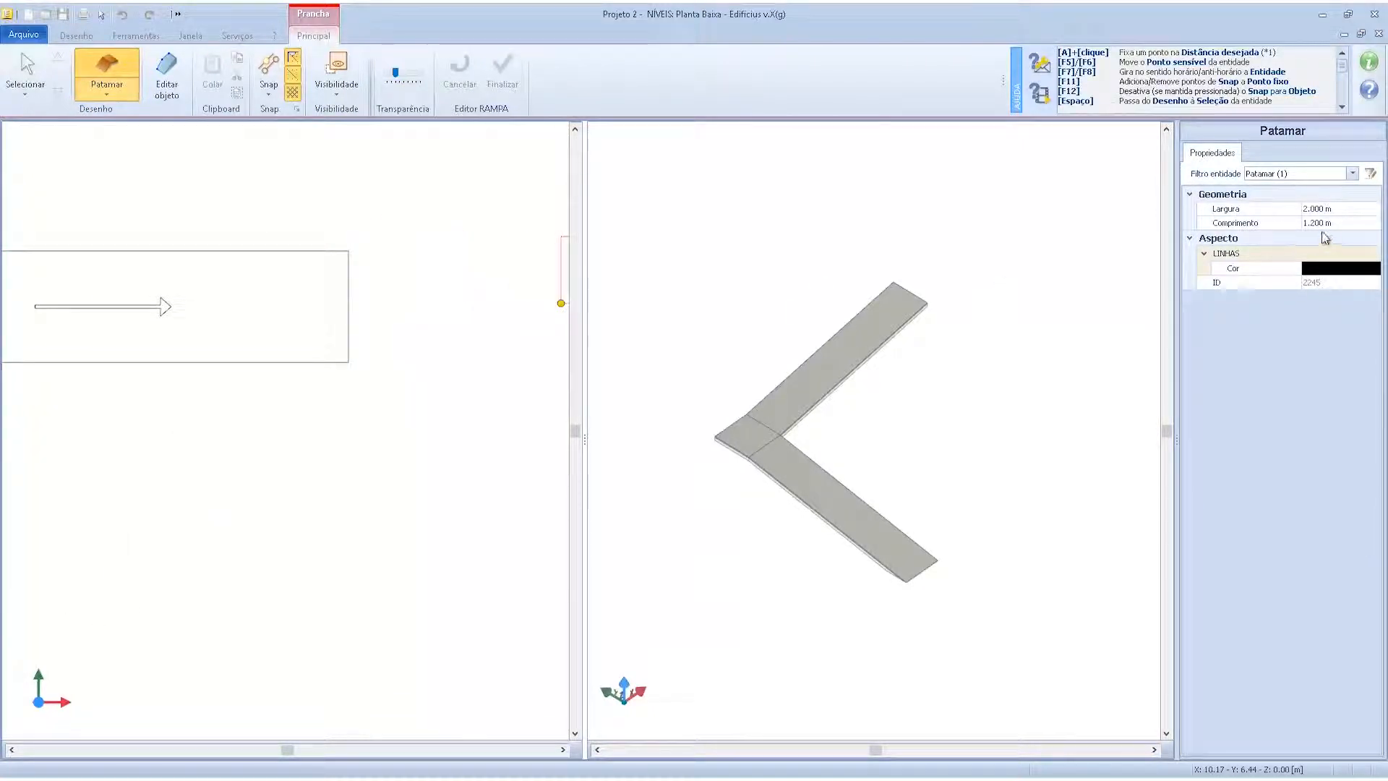
click(1343, 224)
text(2)
key(Return)
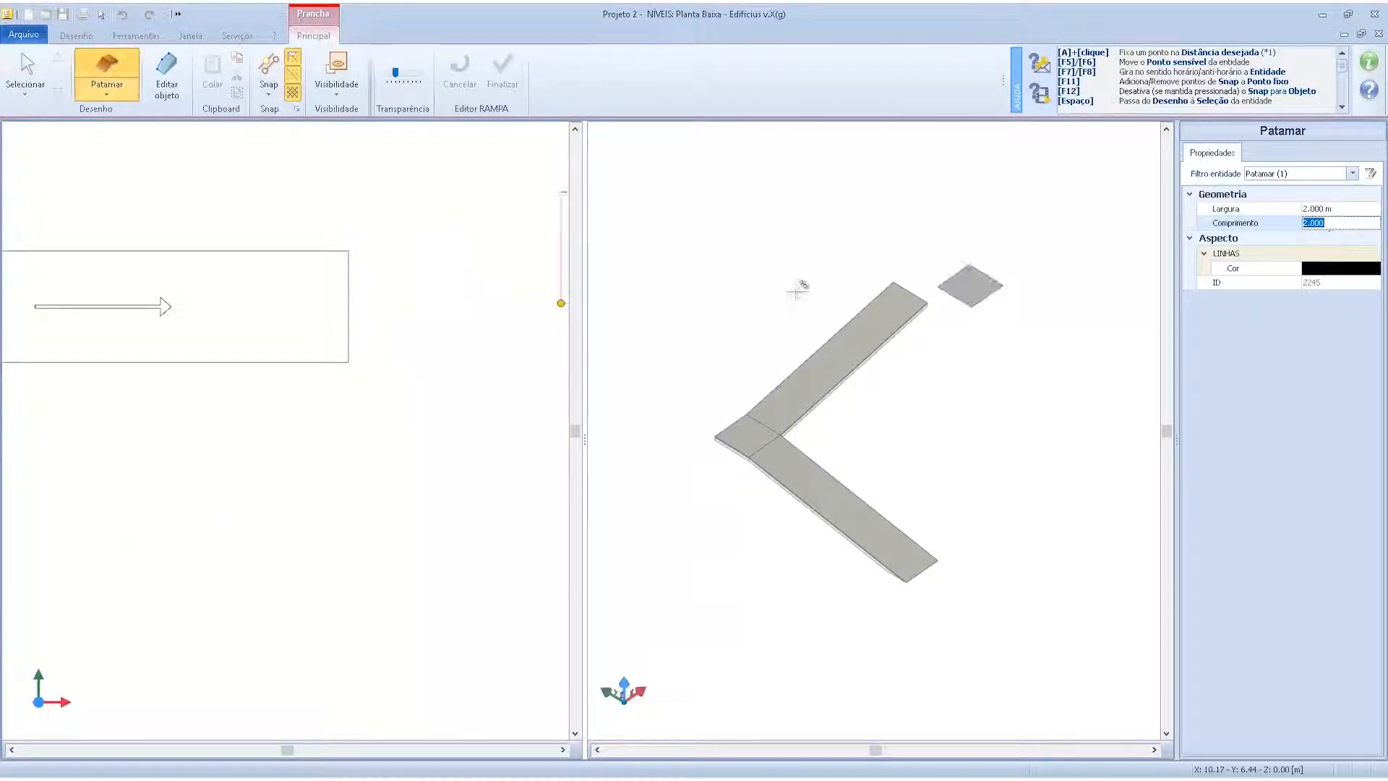
click(349, 364)
scroll(367, 428, down, 2)
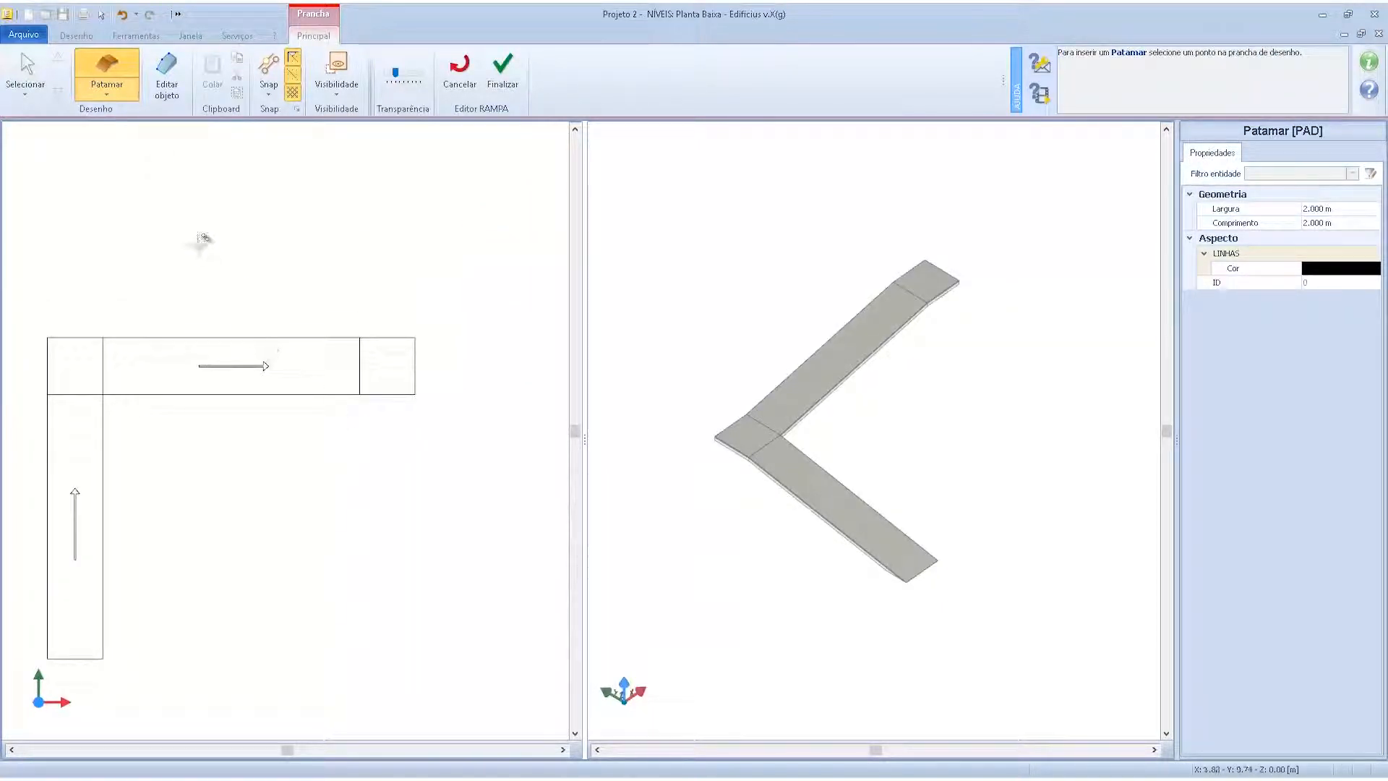
- Add a left-turning curved ramp 2 m wide with 1 m inner radius and 90° angle, rotated to start from the second landing's right edge
click(105, 96)
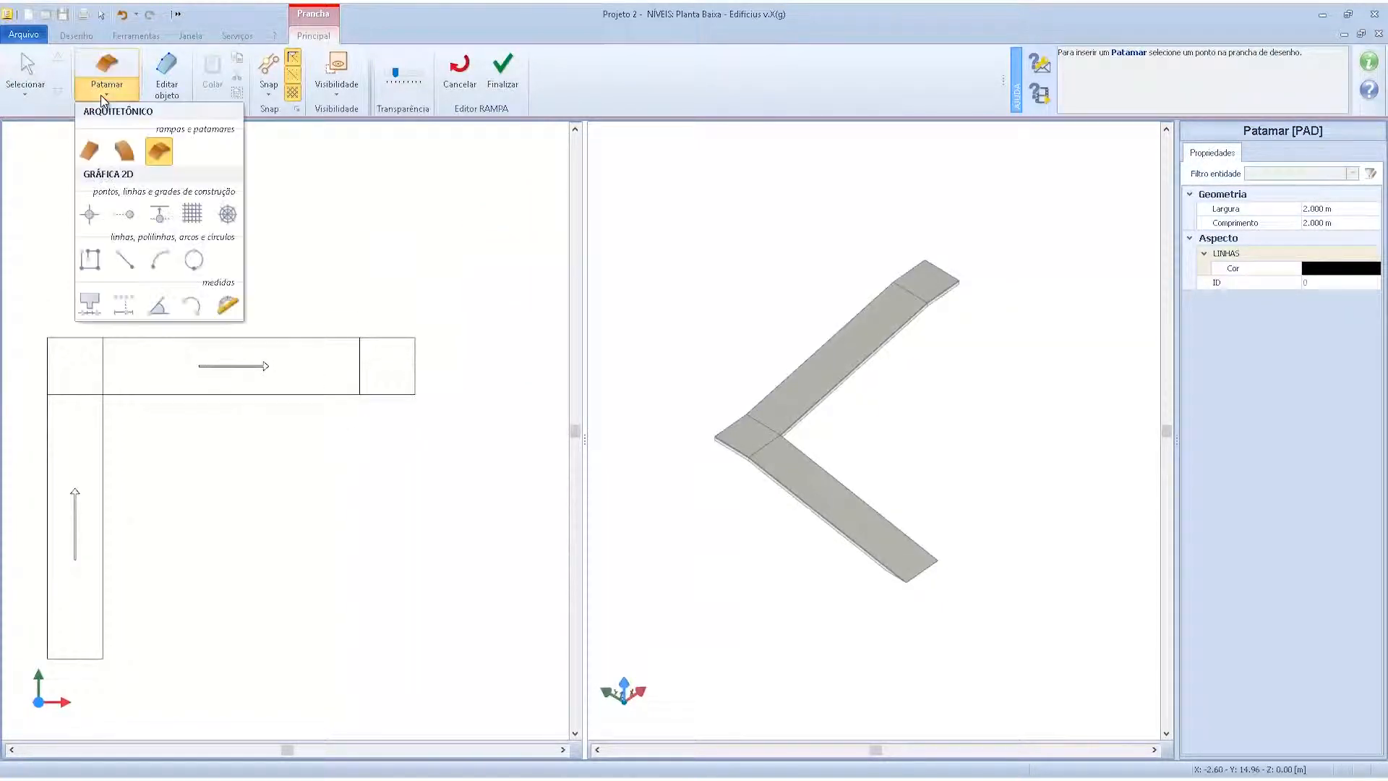
click(125, 151)
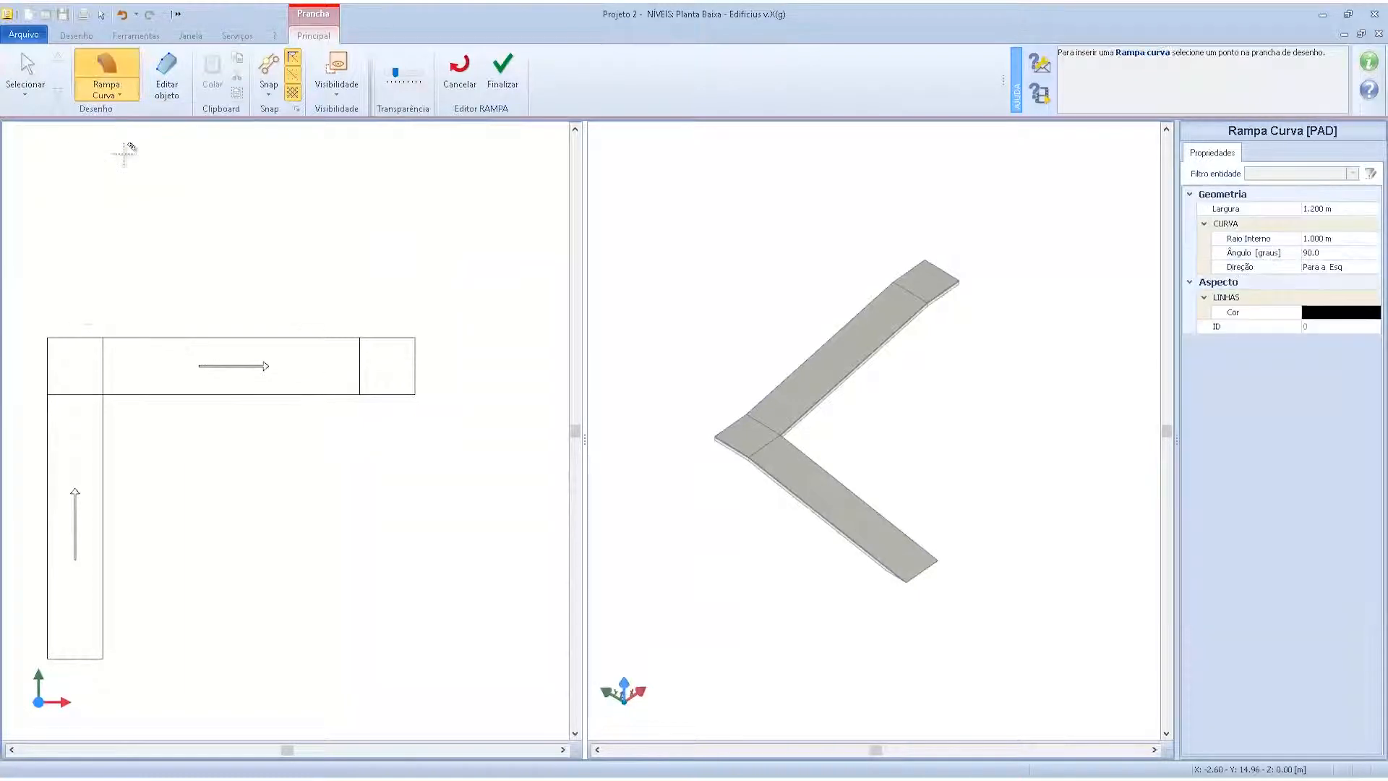
click(415, 394)
scroll(413, 322, up, 2)
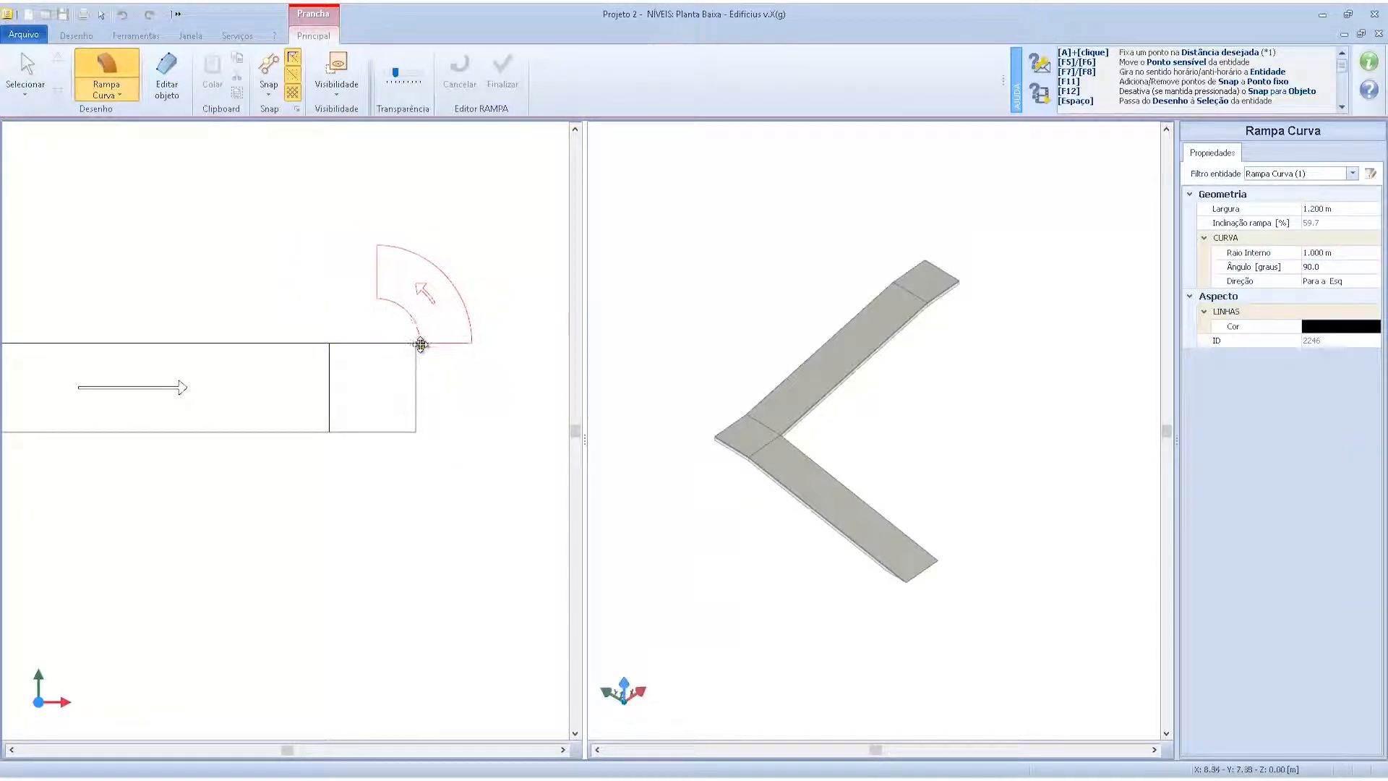
key(F7)
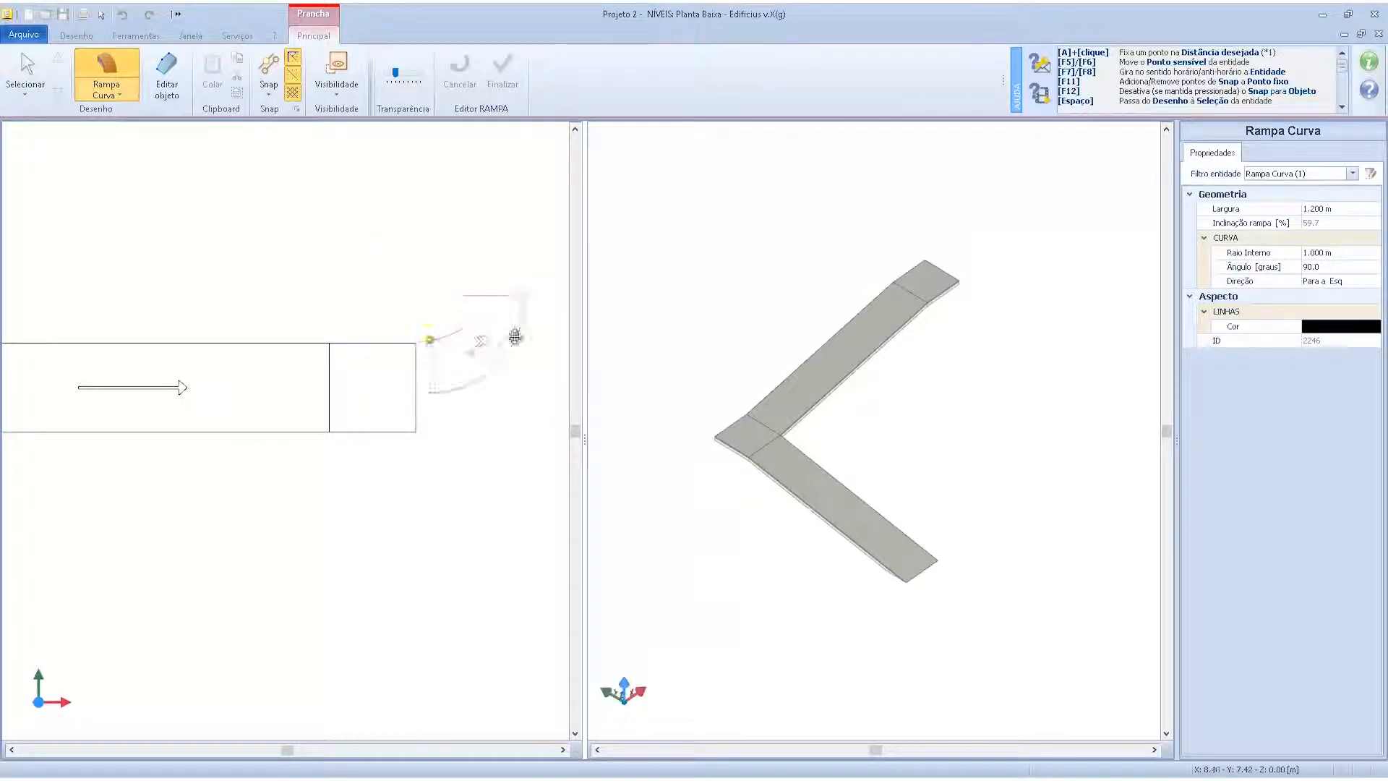
click(1345, 254)
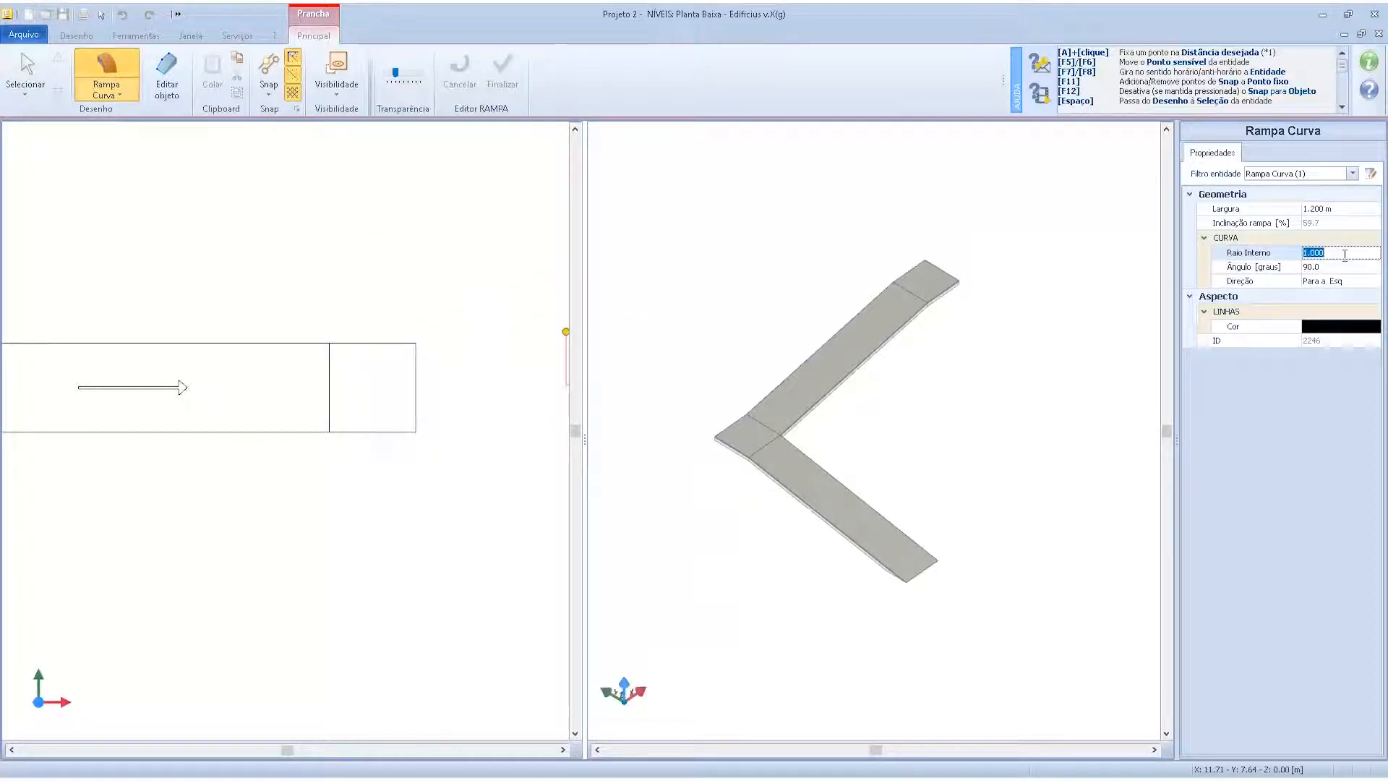
click(1327, 211)
key(Return)
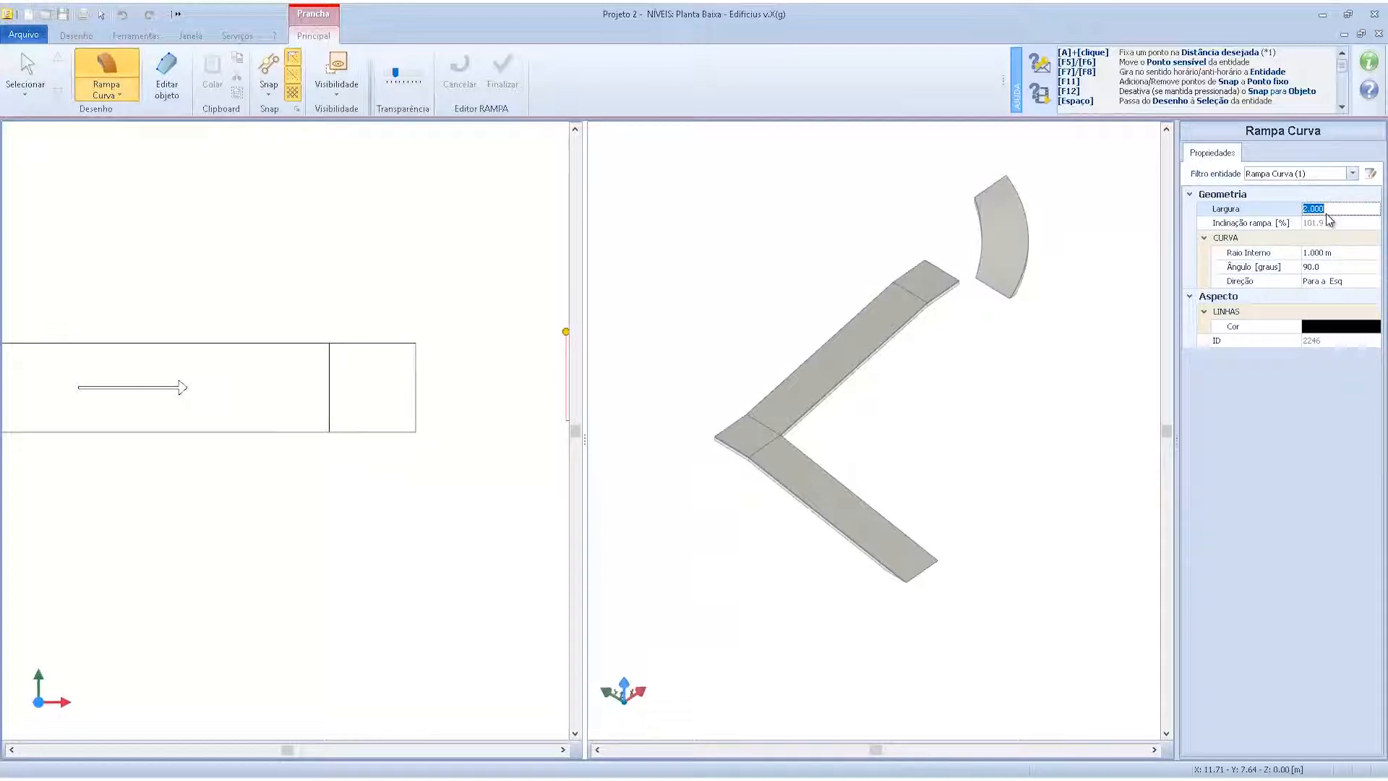
key(Tab)
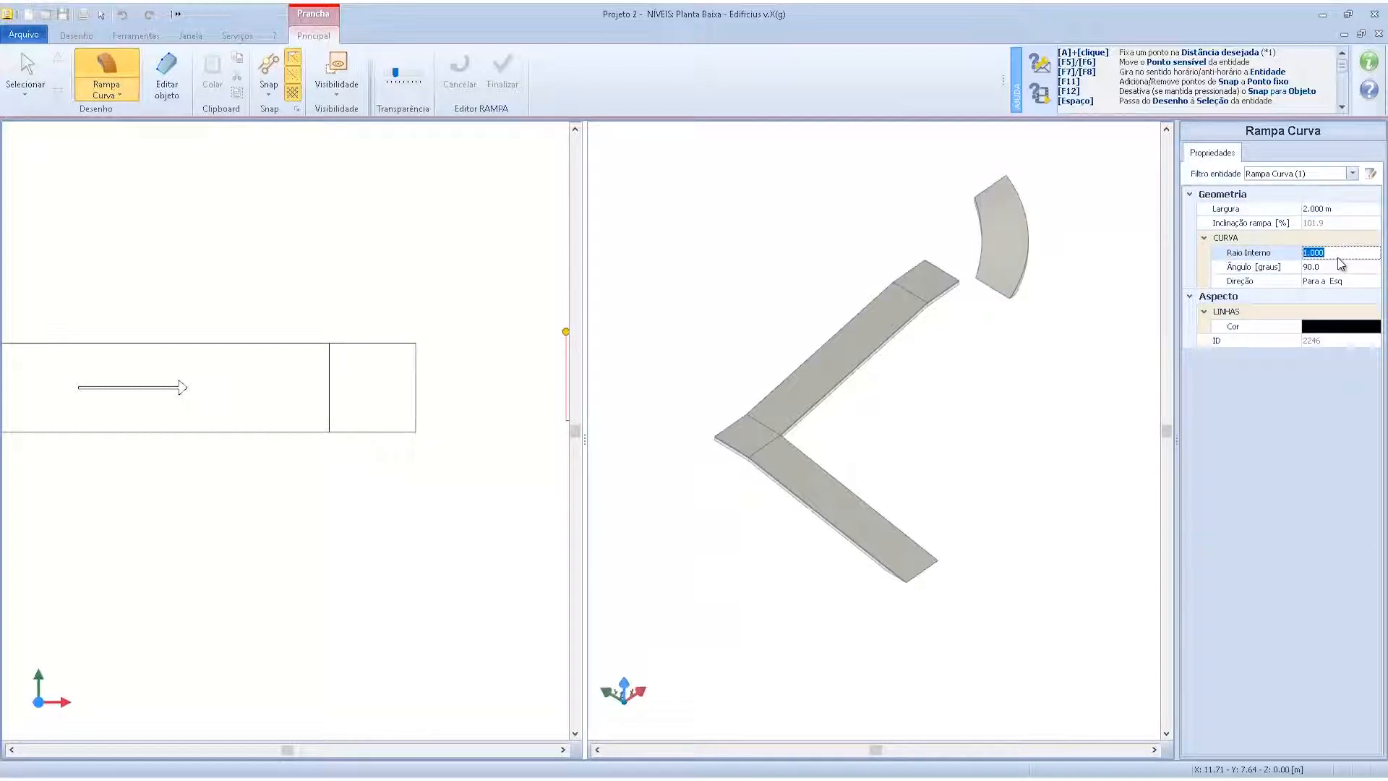
click(415, 346)
scroll(494, 478, down, 2)
scroll(440, 335, up, 1)
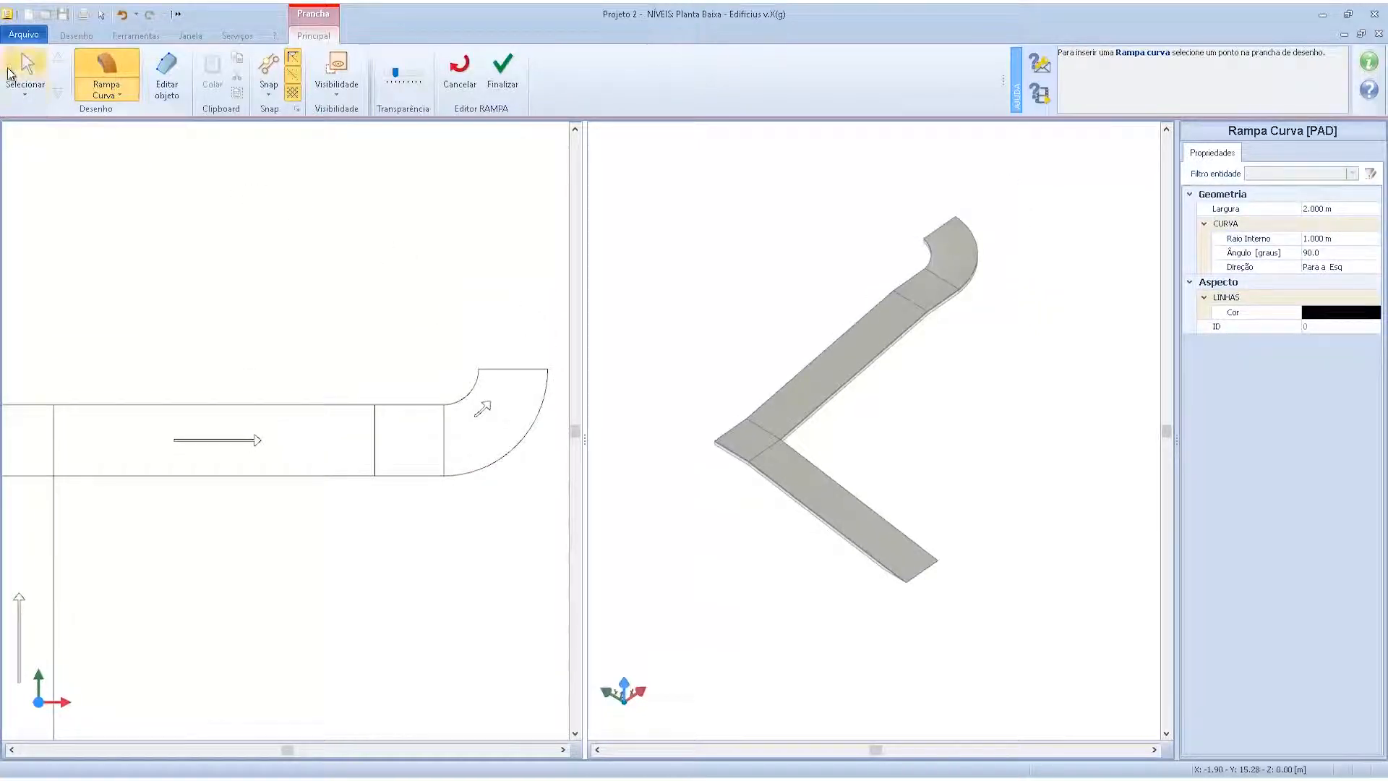
- Leave the curved ramp command and finalize the ramp object, returning to the floor plan
click(25, 71)
scroll(436, 314, down, 2)
mouse_move(868, 414)
middle_down()
mouse_move(887, 387)
mouse_move(865, 400)
mouse_move(877, 407)
middle_up()
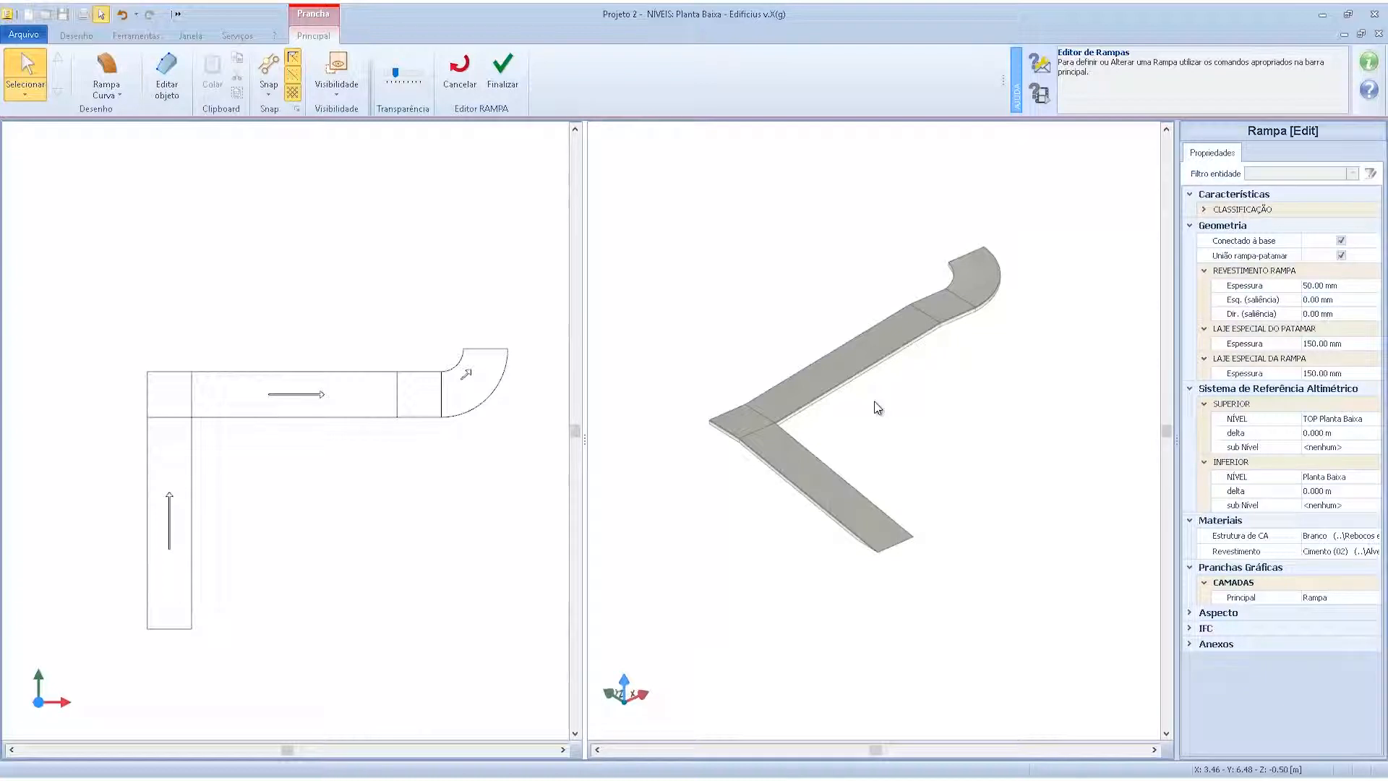
click(502, 72)
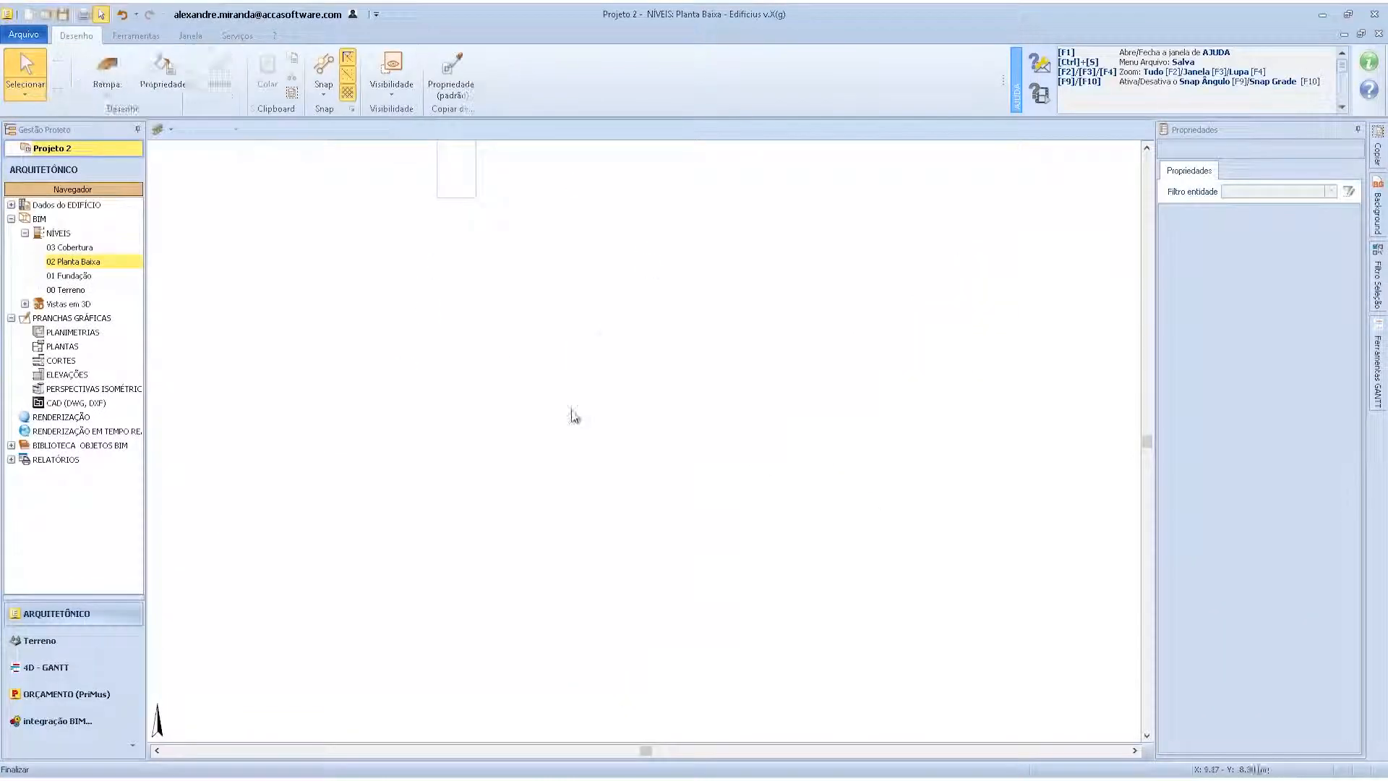
scroll(572, 423, down, 2)
scroll(557, 308, up, 6)
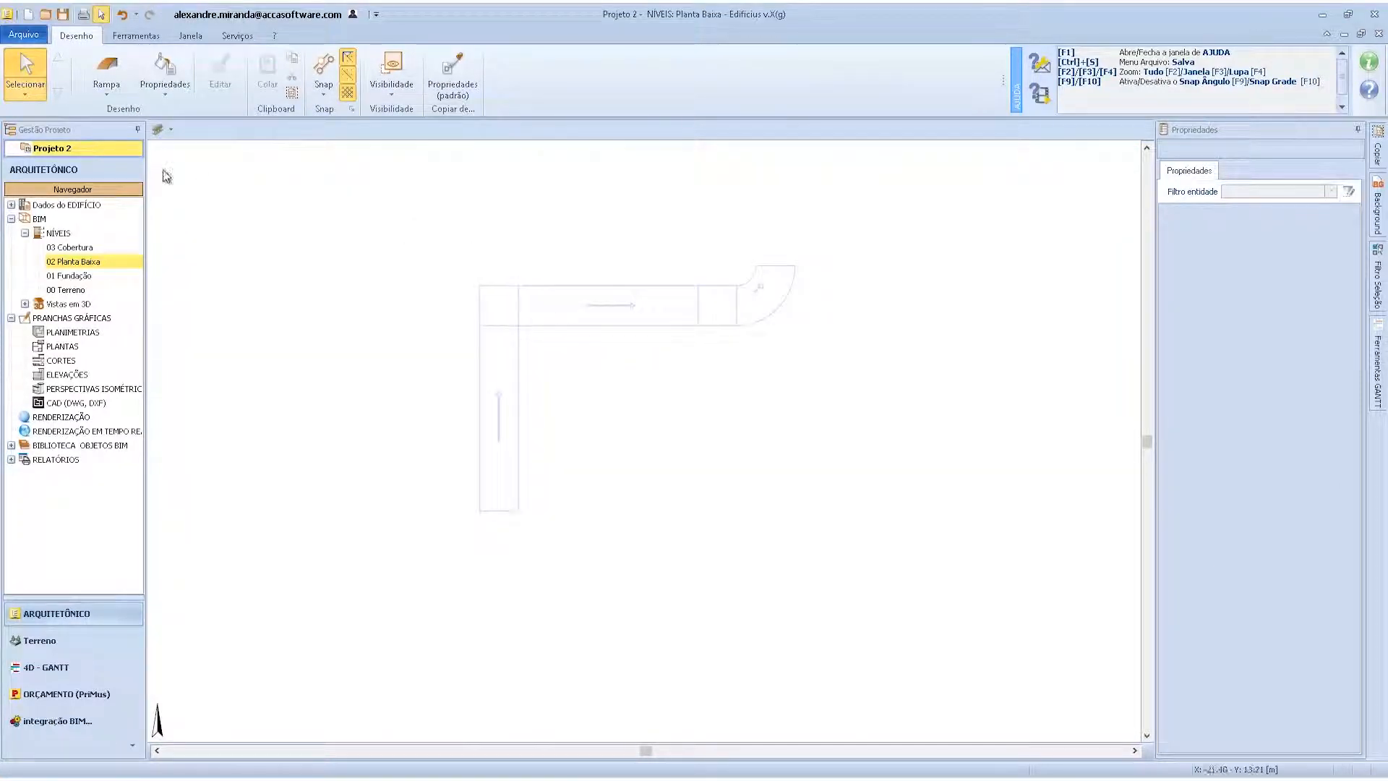
- Restore the floor plan to a smaller window and open the default 3D view alongside it
click(1362, 34)
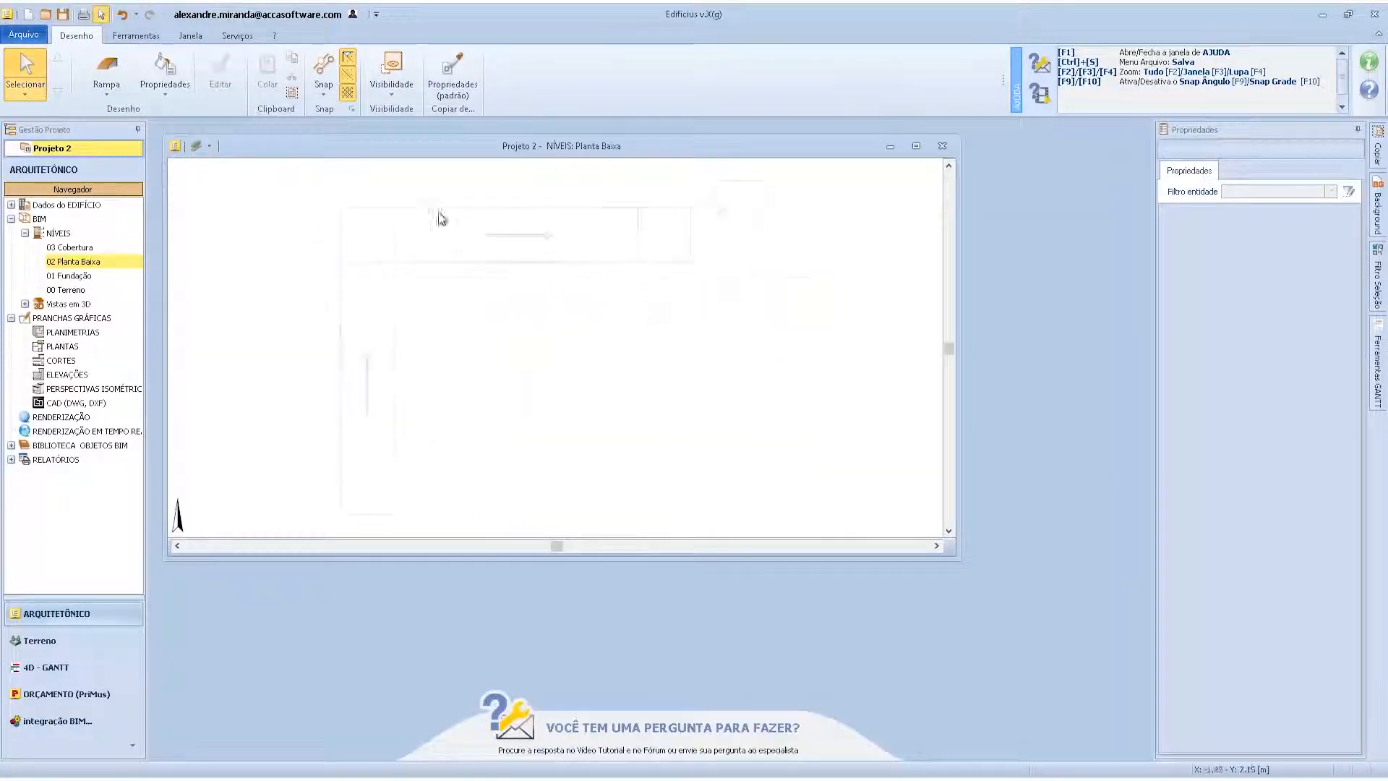
double_click(78, 307)
double_click(75, 318)
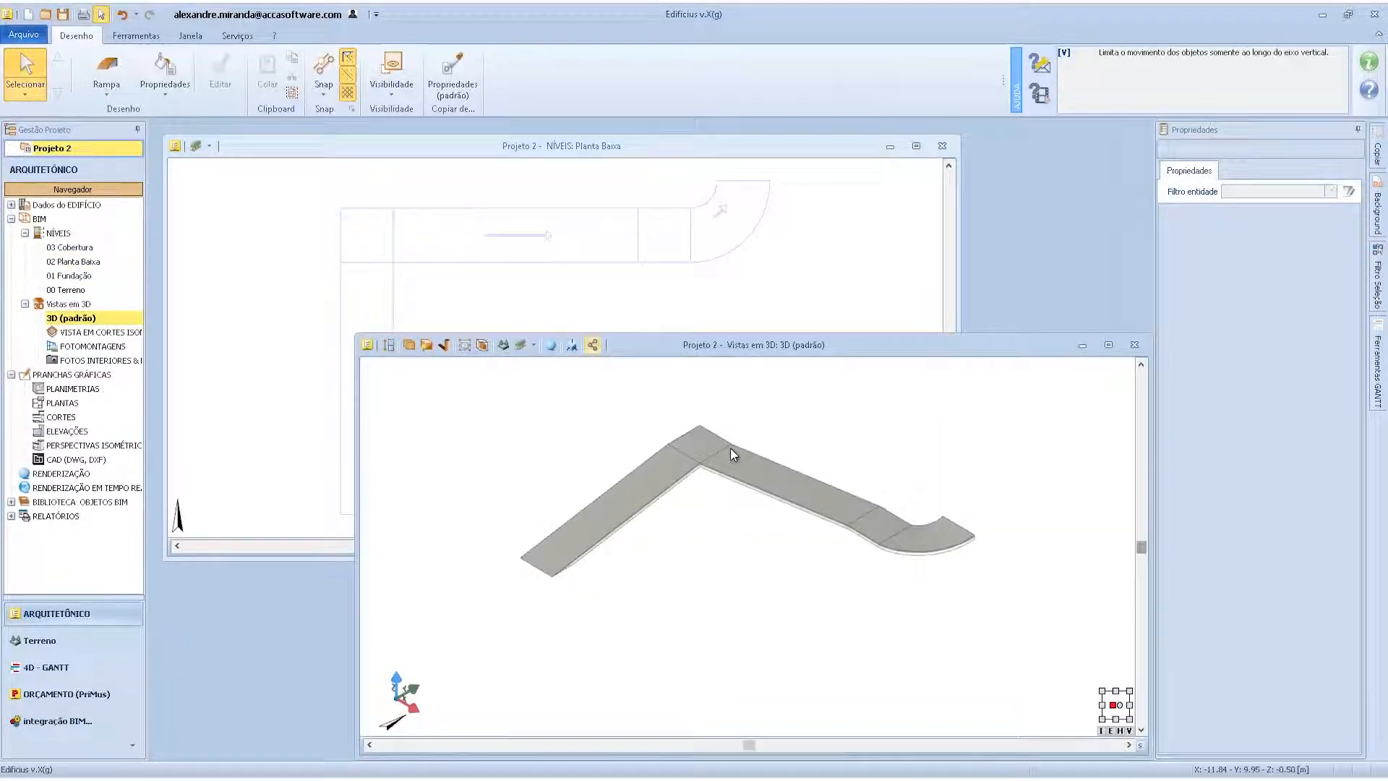
- Select the ramp in the floor plan and examine its finish, landing slab and ramp slab thicknesses and its finish material
click(547, 275)
scroll(547, 275, up, 1)
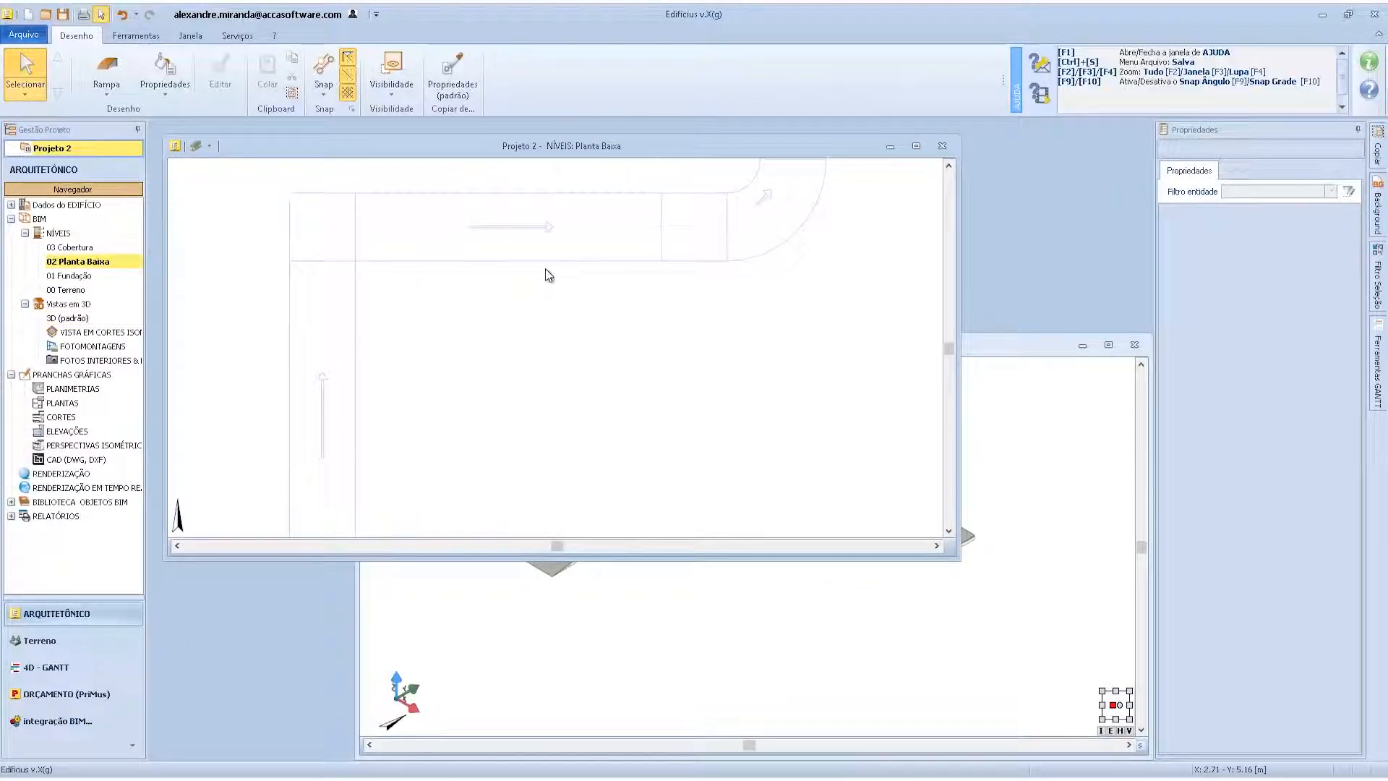
click(540, 261)
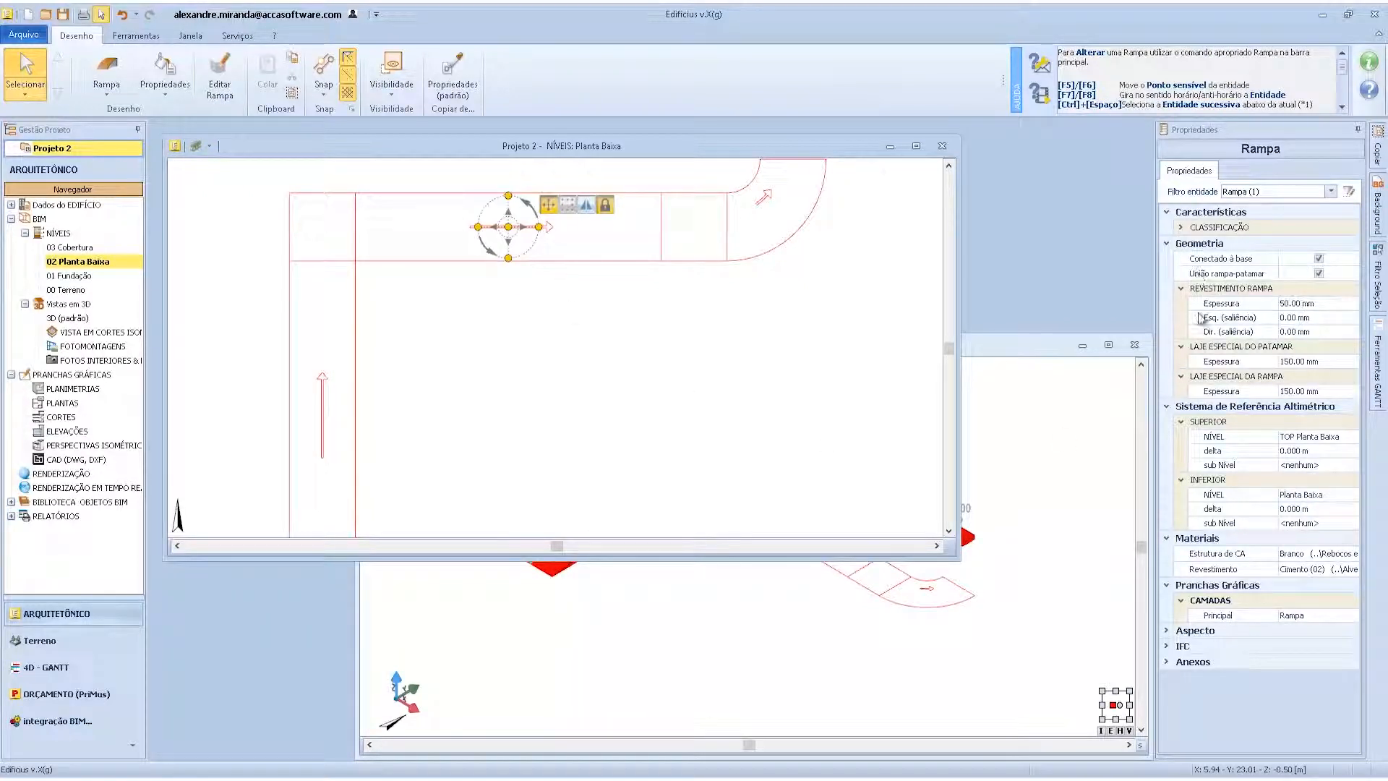
click(1314, 306)
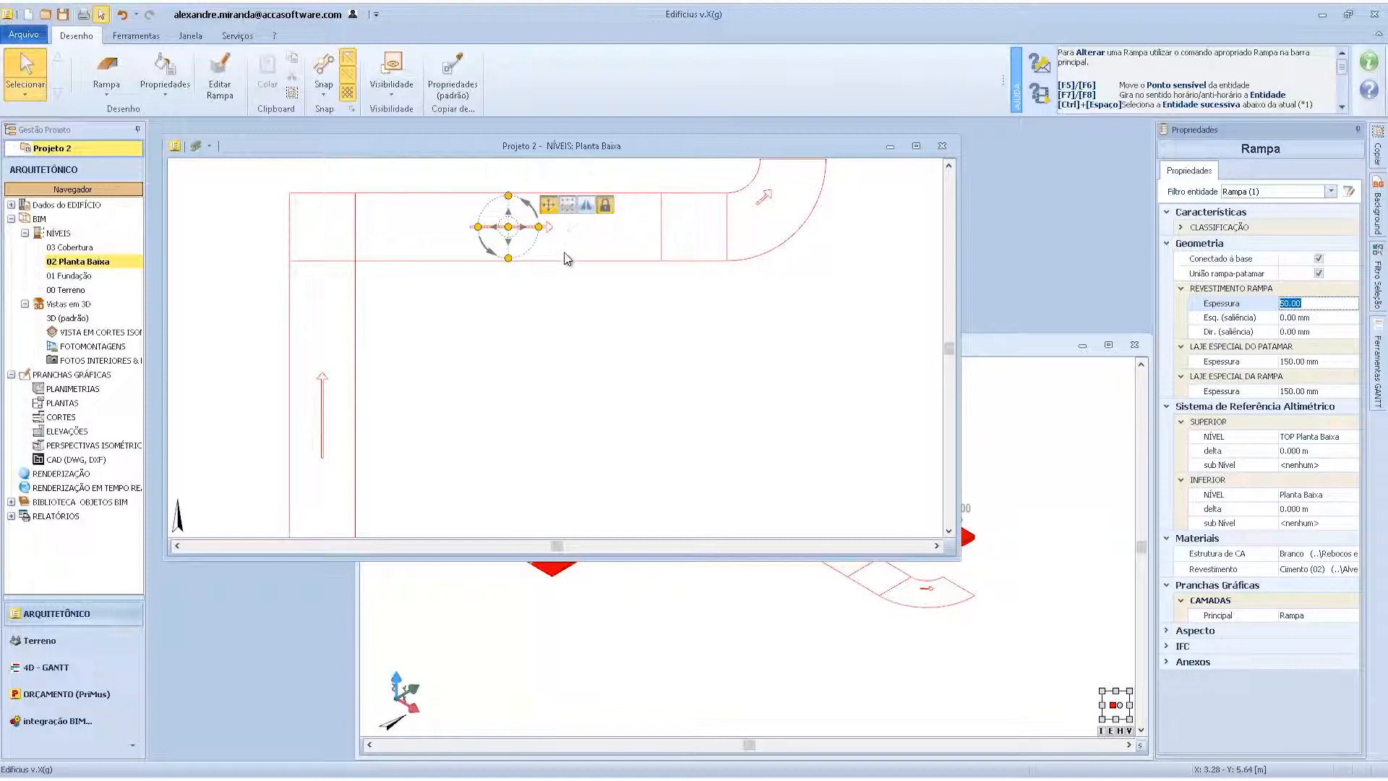
click(1327, 361)
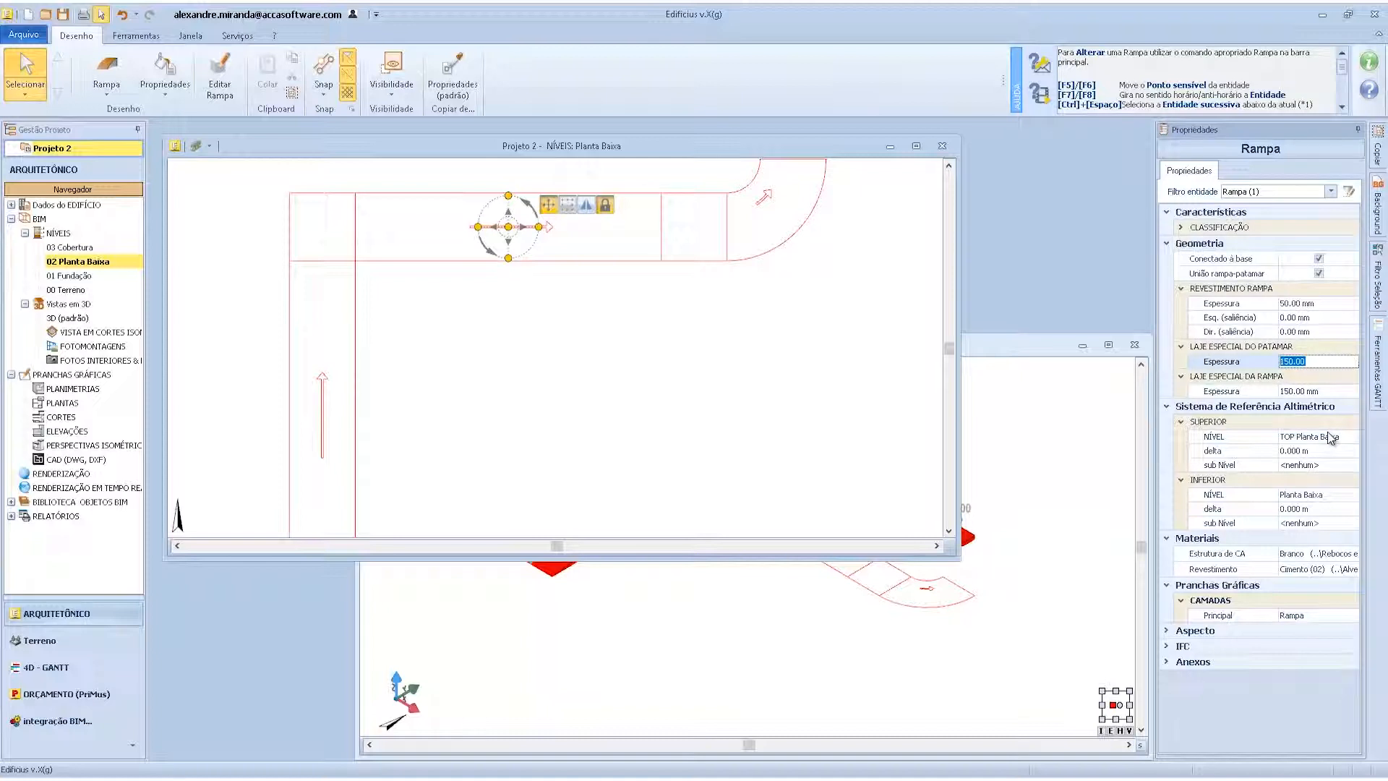
click(1310, 391)
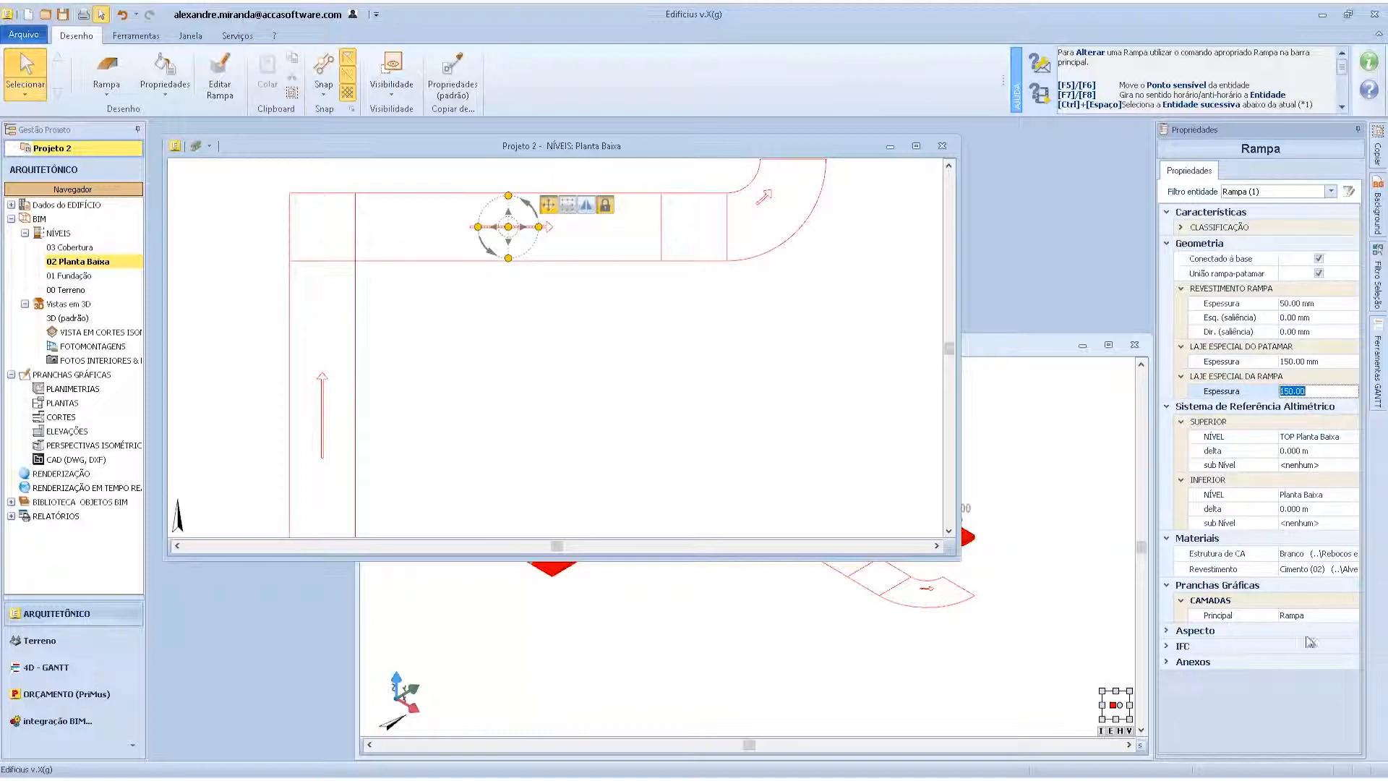
click(1307, 570)
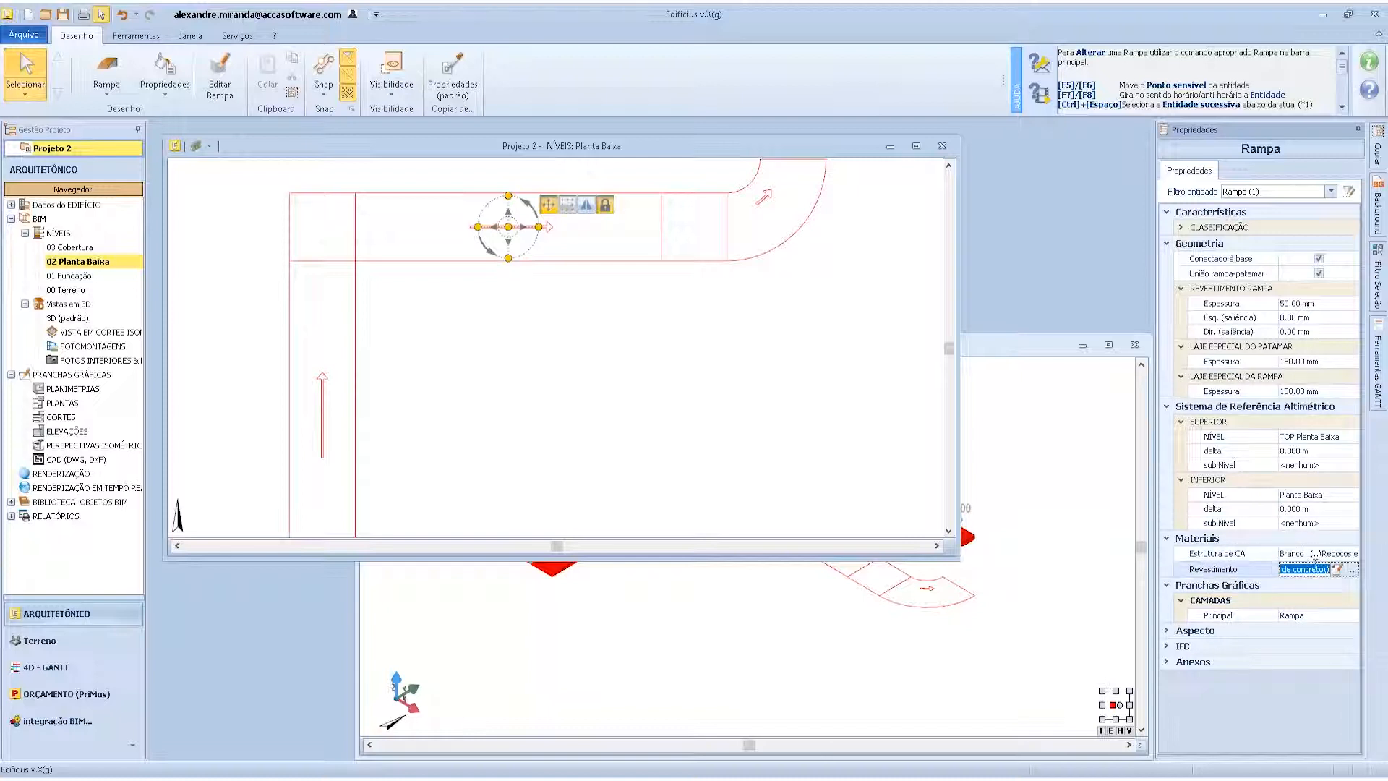
- Examine the ramp's appearance, IFC and attachment properties, and deselect the ramp
click(1166, 632)
click(1166, 633)
click(1168, 646)
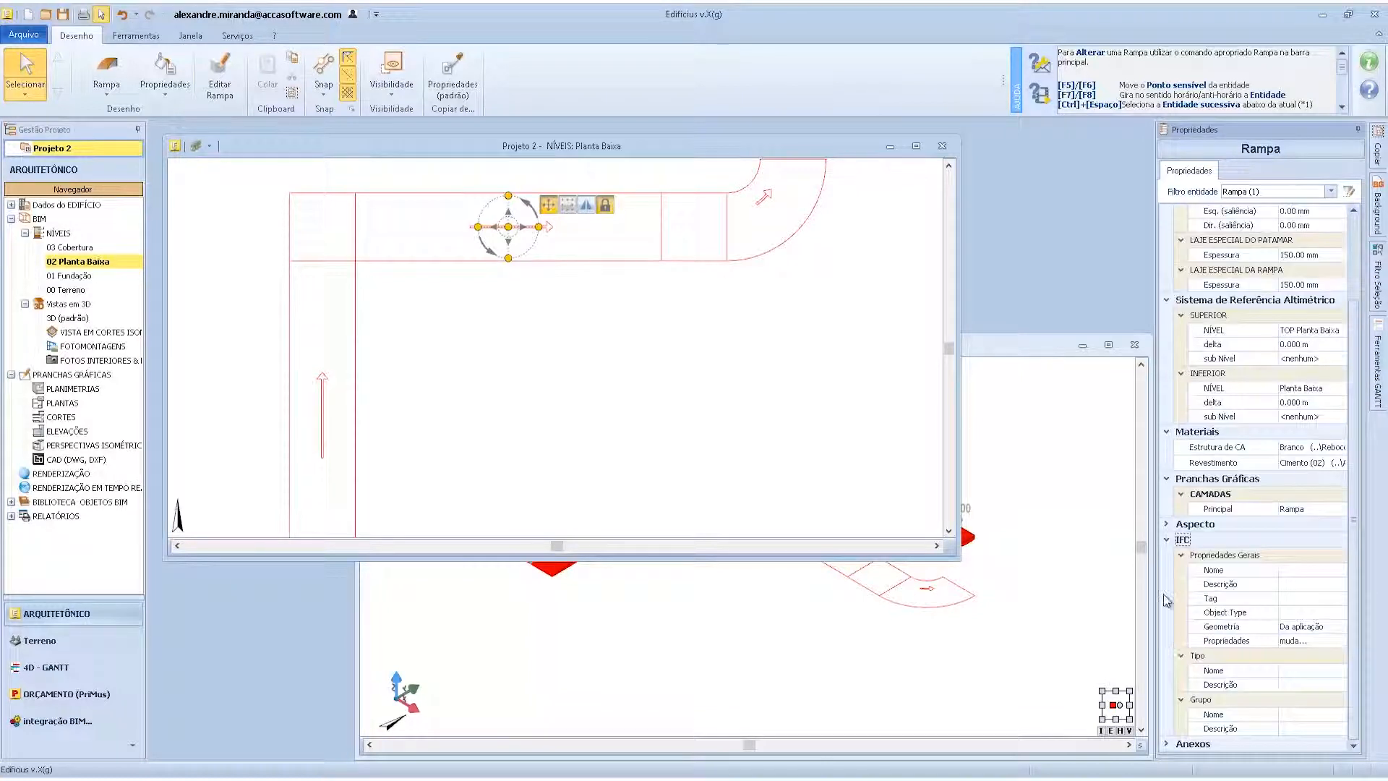
click(1166, 539)
click(1167, 662)
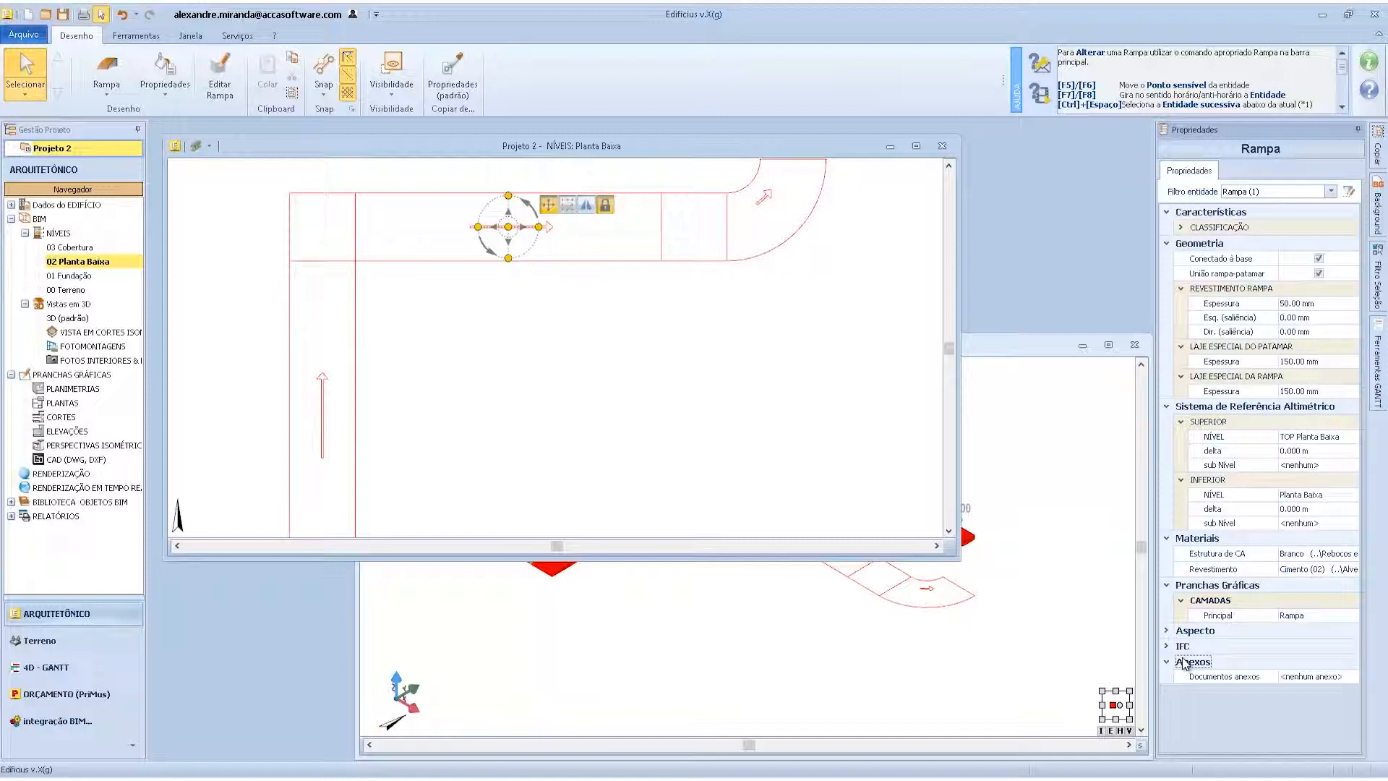
click(496, 427)
scroll(496, 428, down, 2)
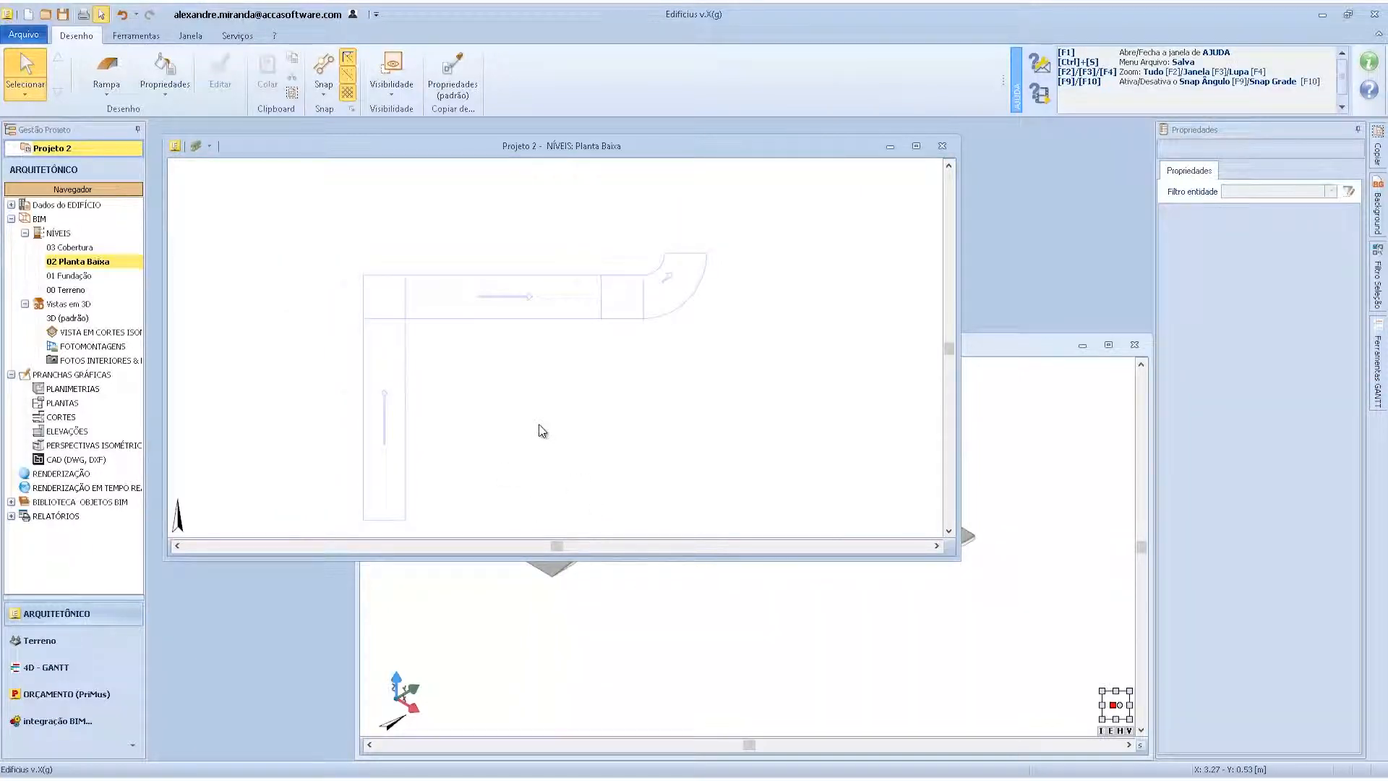
- Start a railing in the 3D view at the outer corner of the first ramp segment's lower end
click(110, 94)
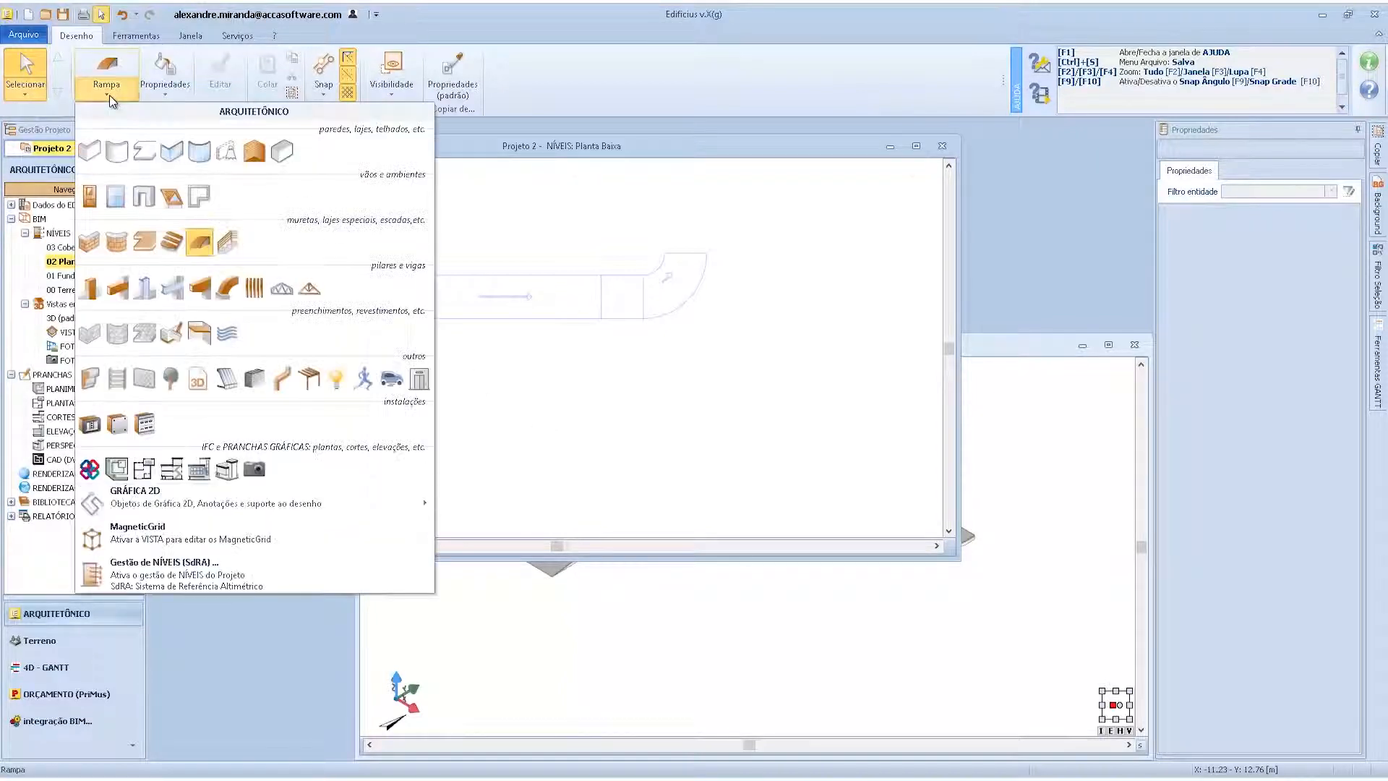
click(227, 243)
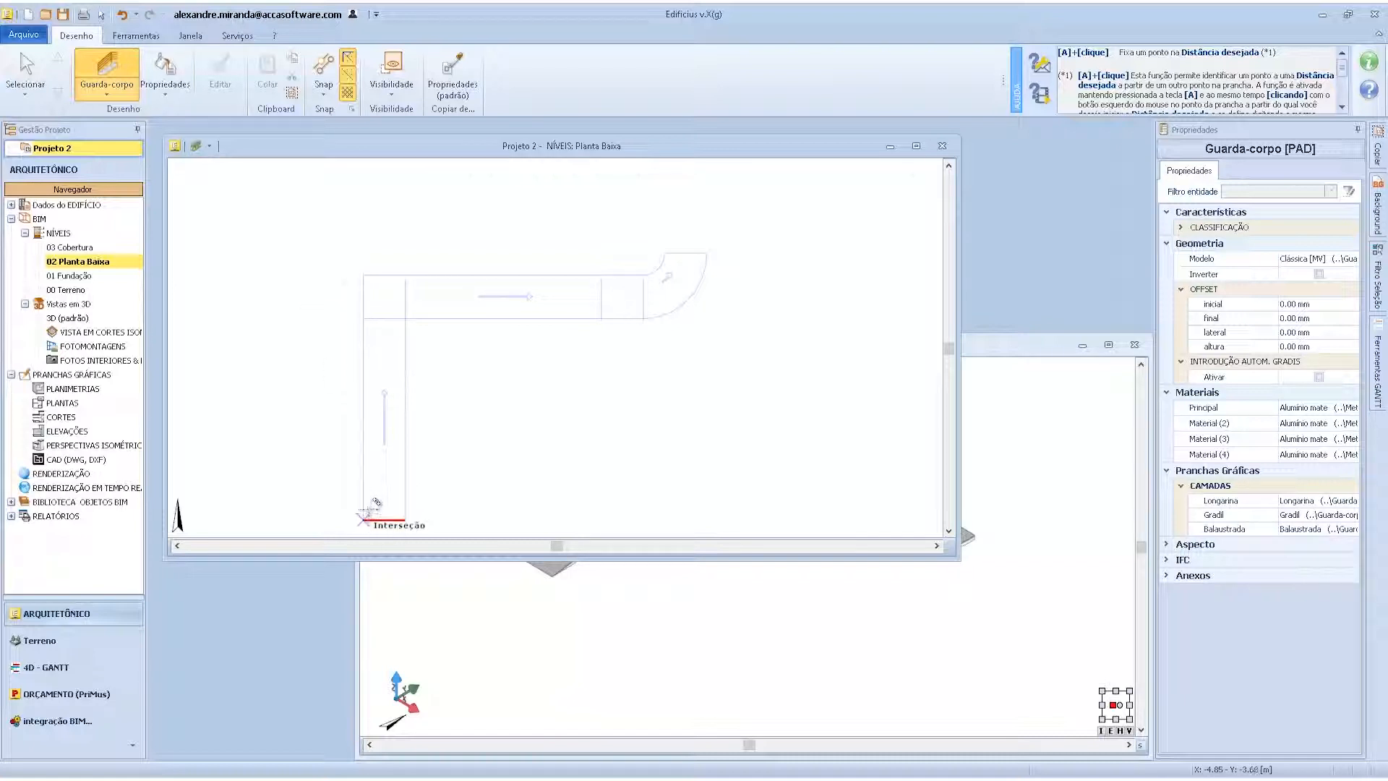
click(563, 647)
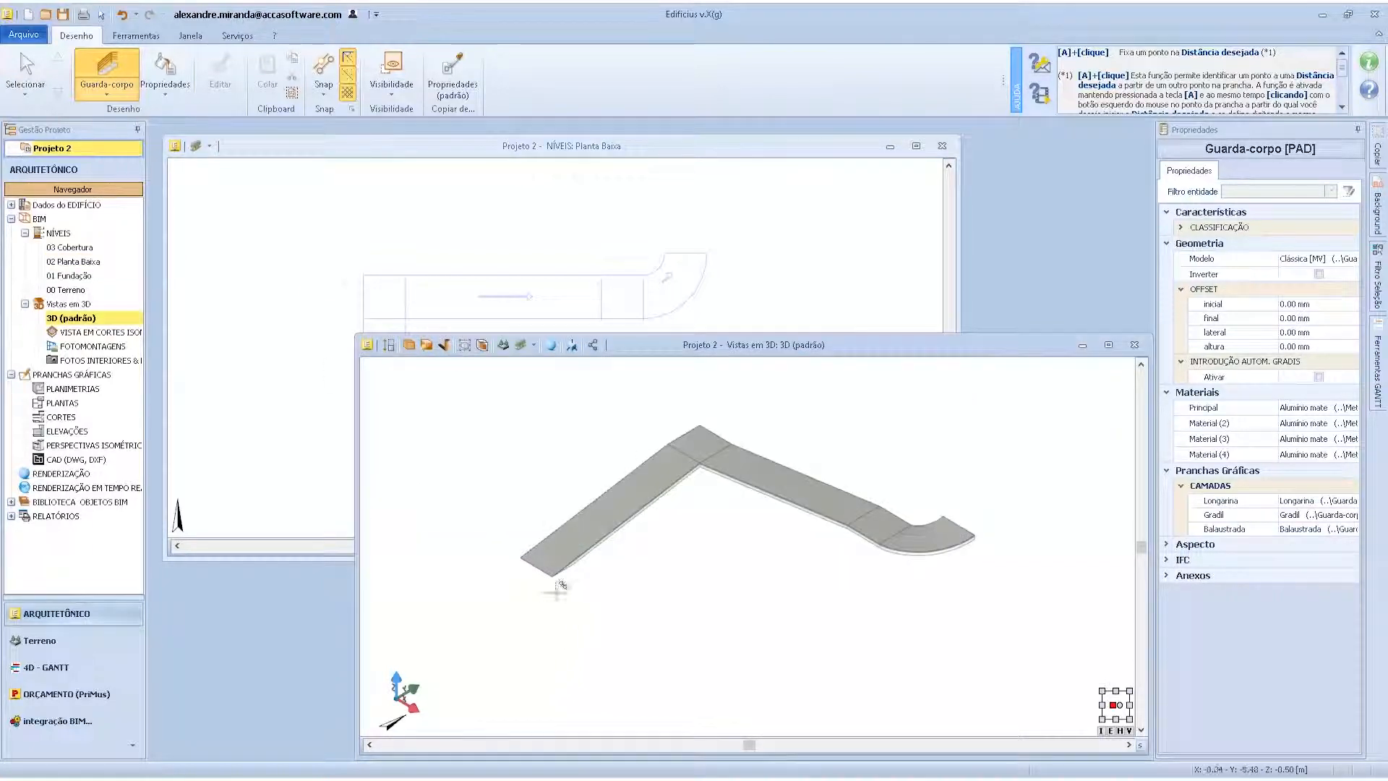
scroll(562, 584, up, 3)
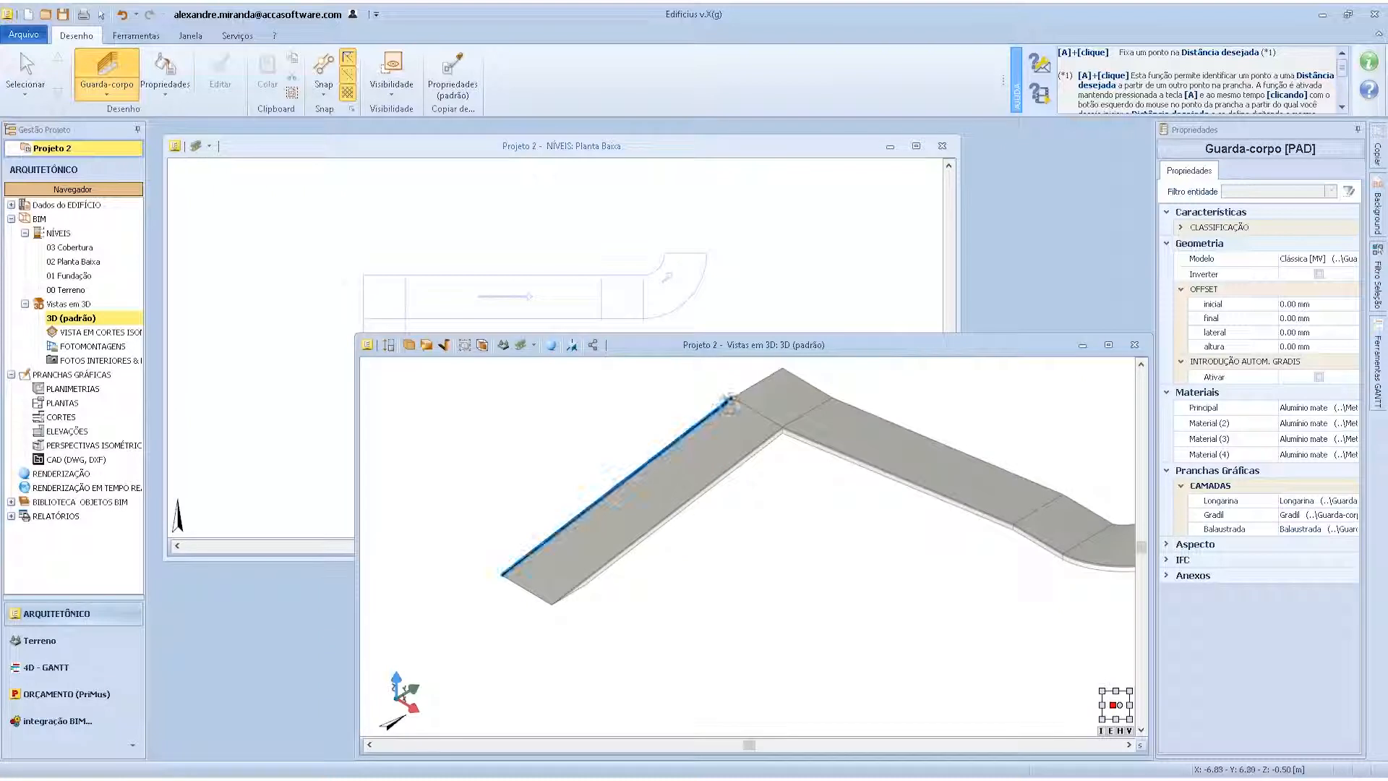
scroll(521, 575, up, 4)
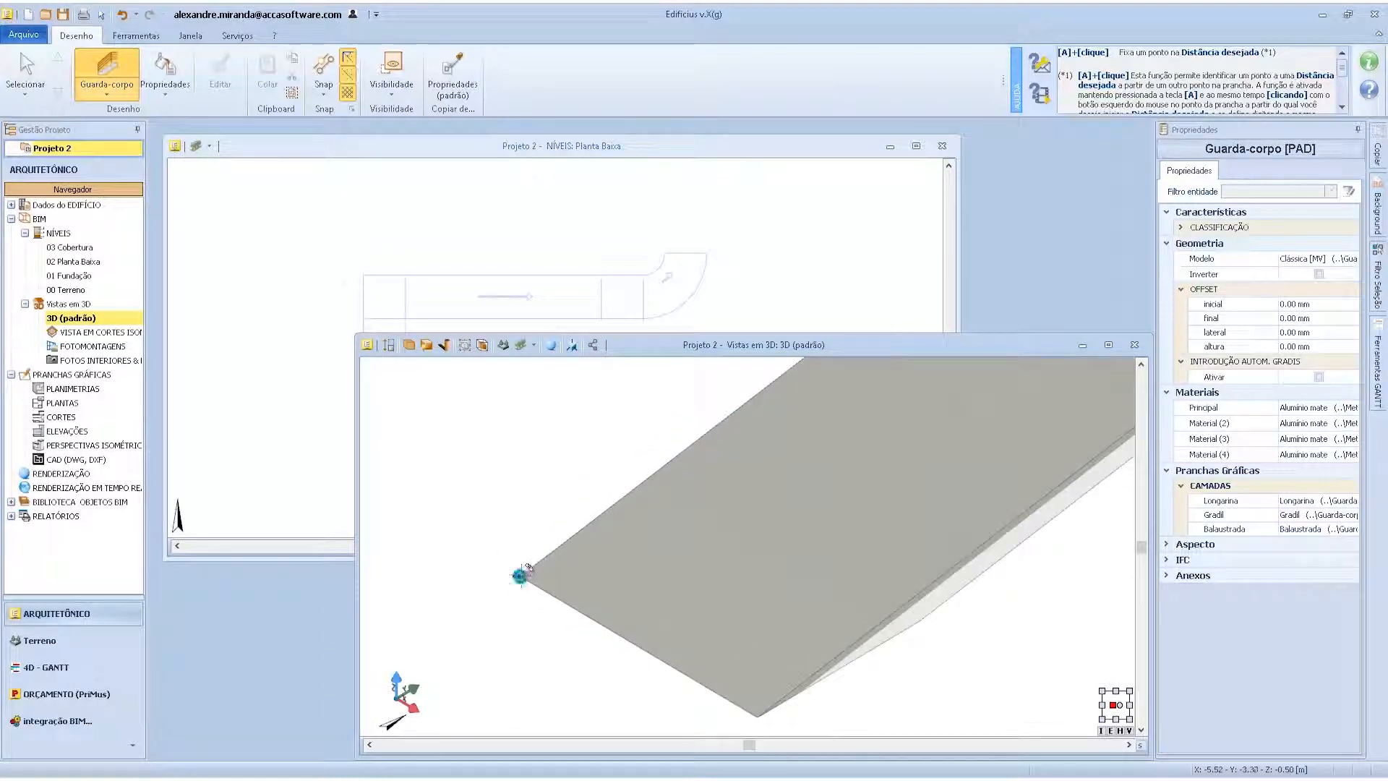
click(521, 575)
- Run the railing along the first segment's outer edge and around the outer sides of the corner landing
scroll(467, 583, down, 5)
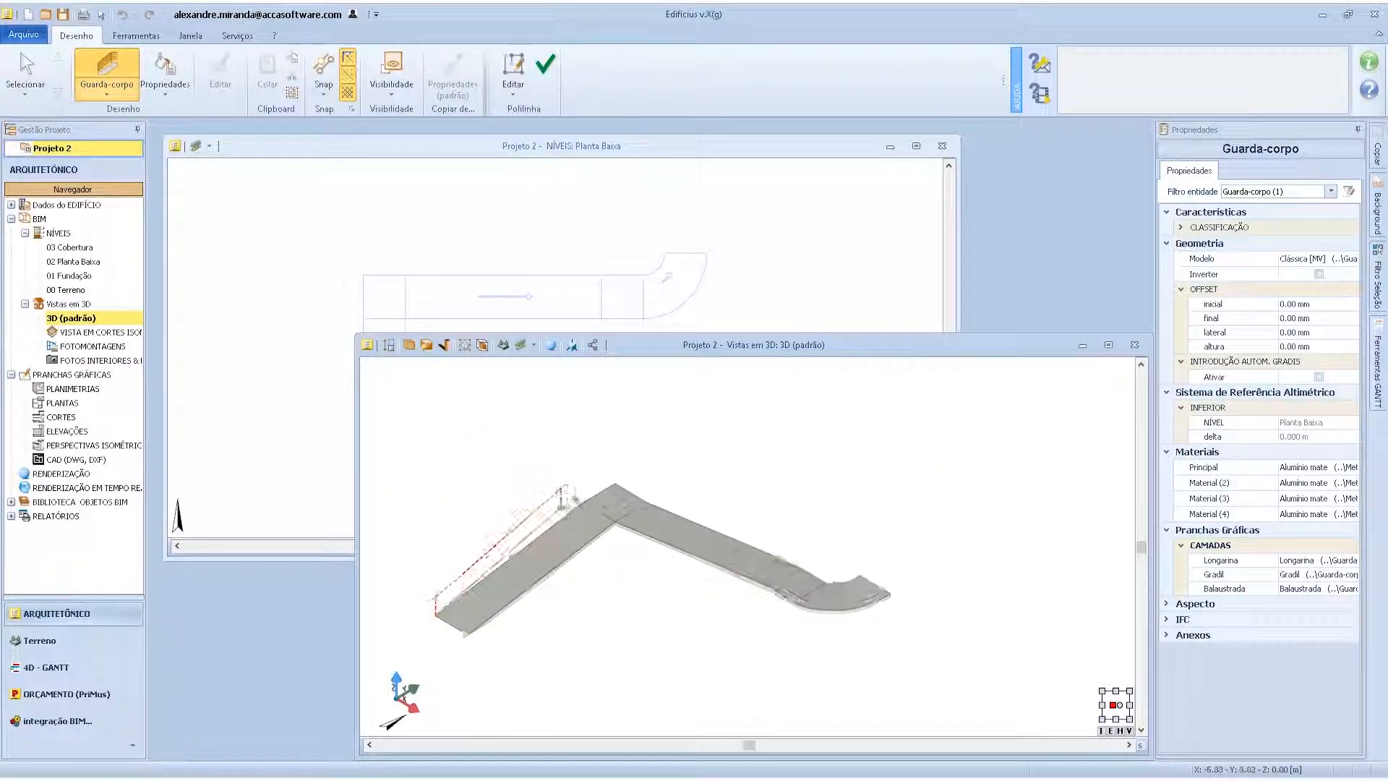
scroll(573, 504, up, 4)
click(621, 488)
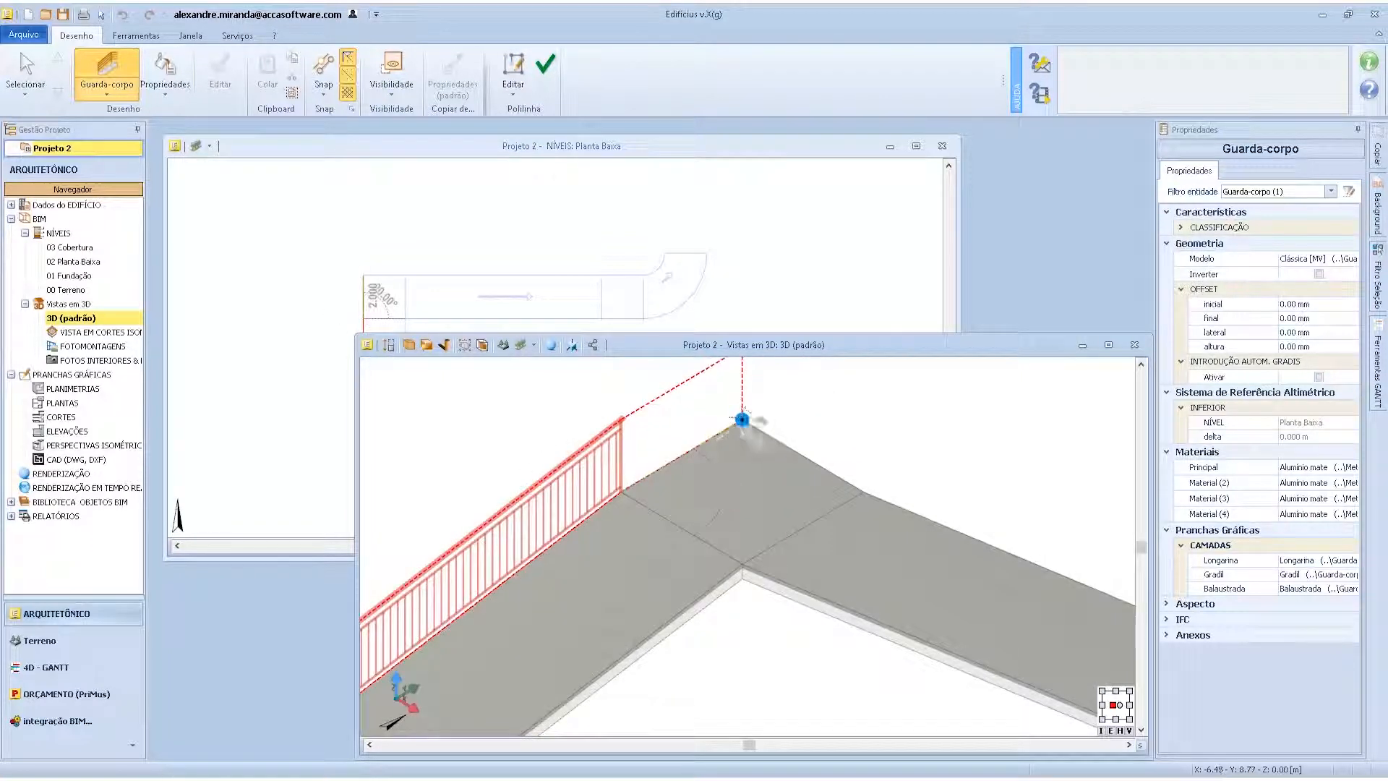
click(742, 420)
click(867, 486)
- Continue the railing along the second segment and landing to the end of the curve's inner edge, and finalize it
scroll(868, 491, down, 4)
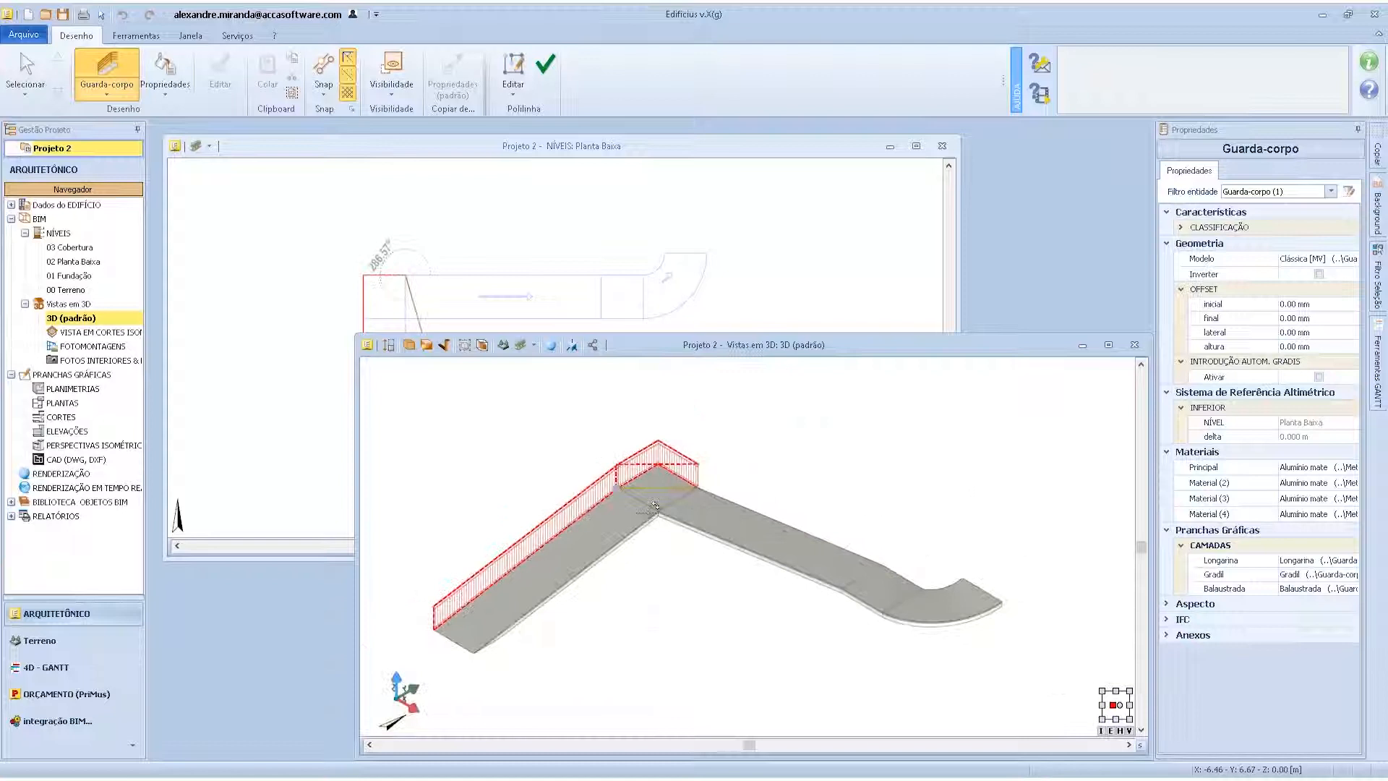
scroll(893, 553, up, 3)
scroll(893, 553, up, 1)
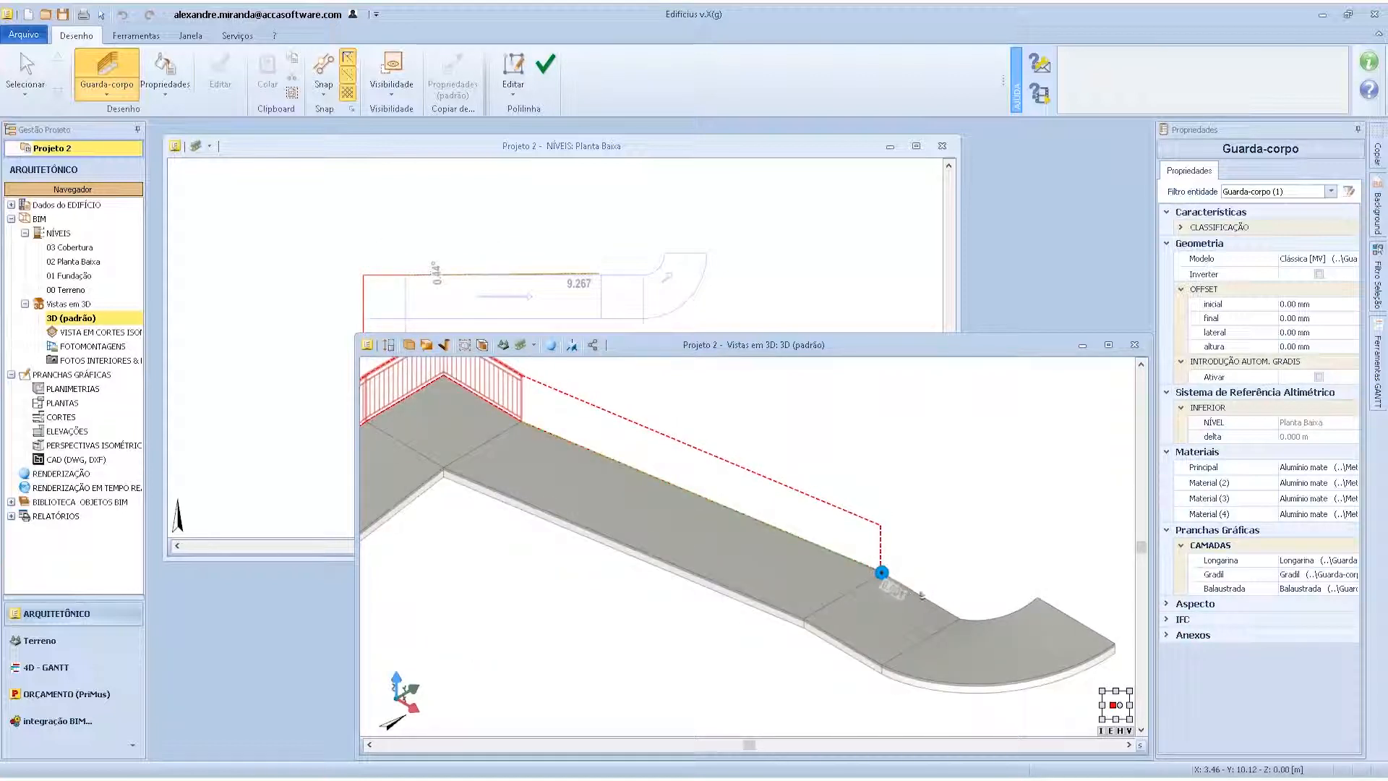
click(880, 569)
click(959, 616)
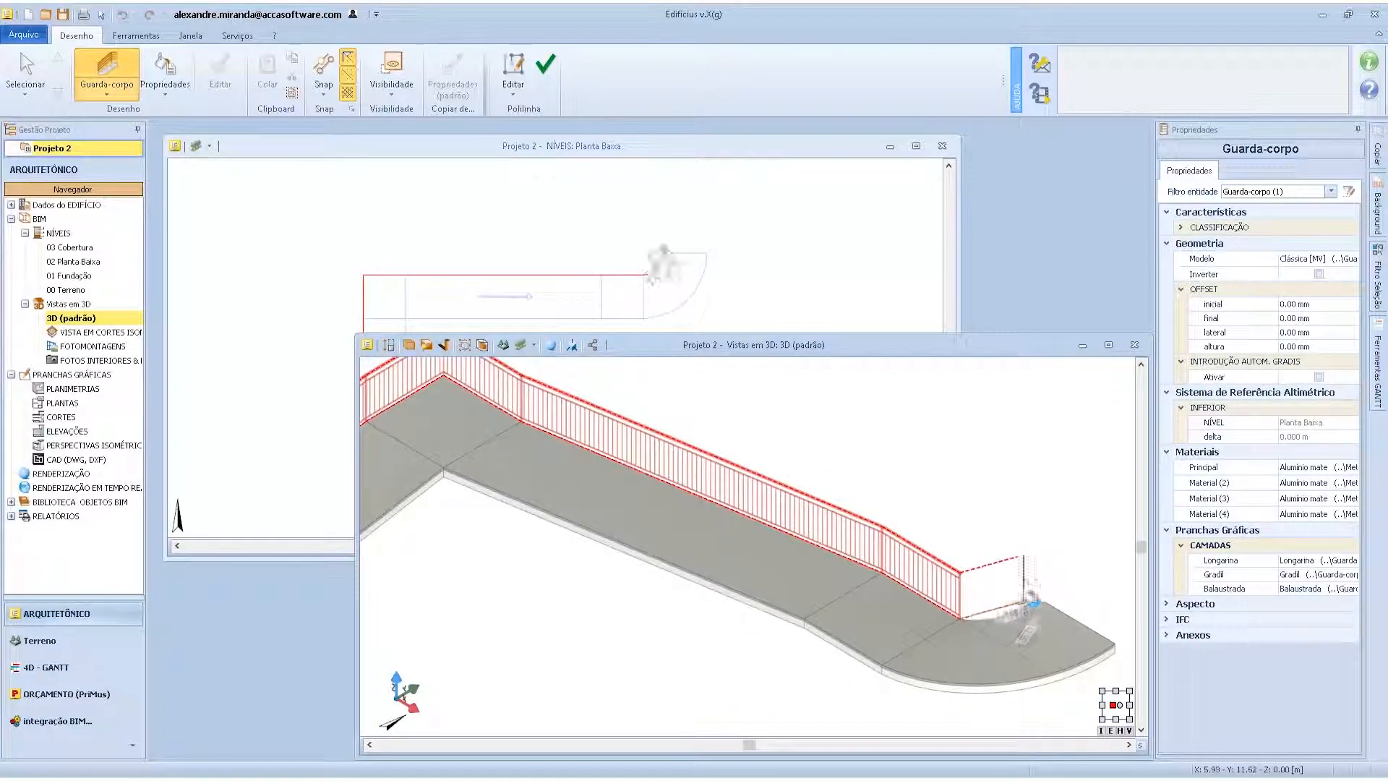
right_click(996, 498)
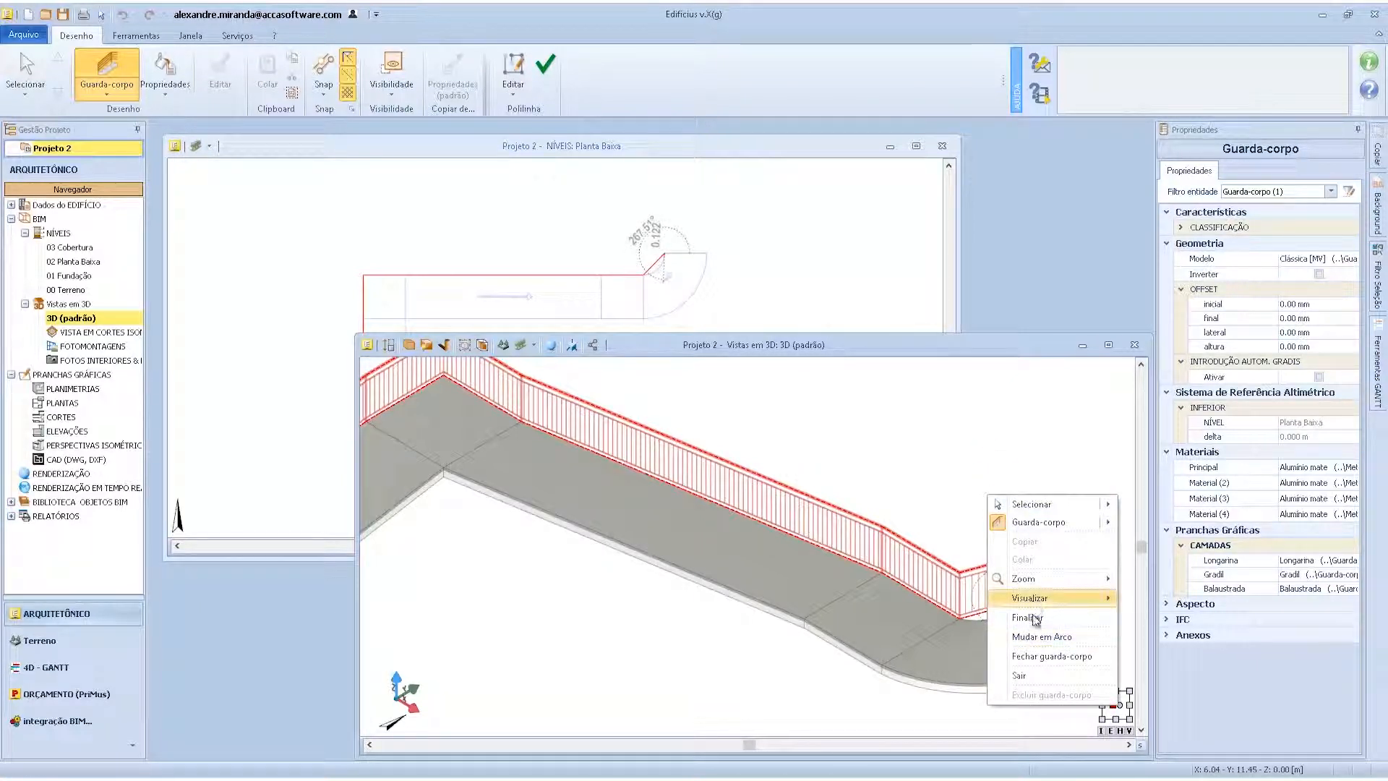
click(1028, 617)
- Convert the railing's last straight stretch in the floor plan to an arc following the curved ramp's inner edge, and deselect it
scroll(655, 258, up, 5)
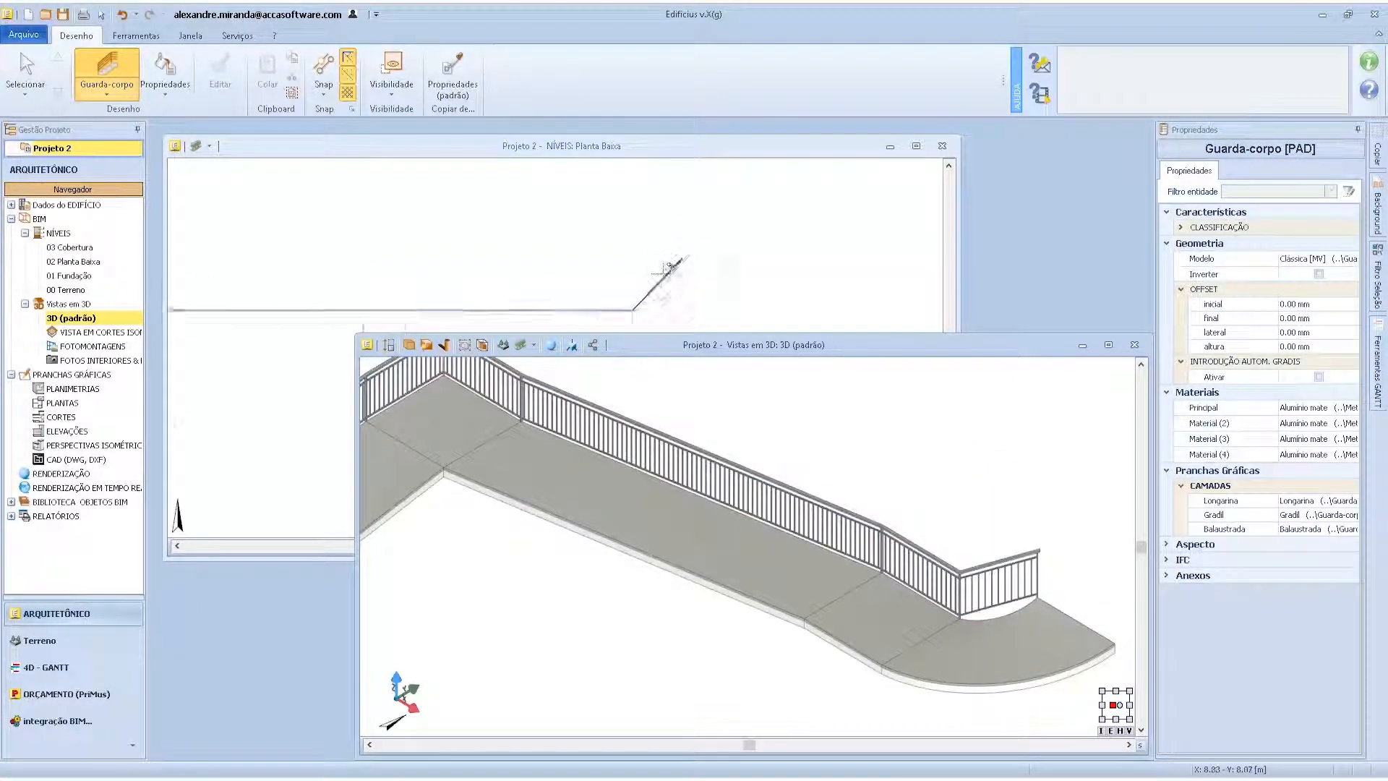
scroll(539, 220, down, 3)
key(Escape)
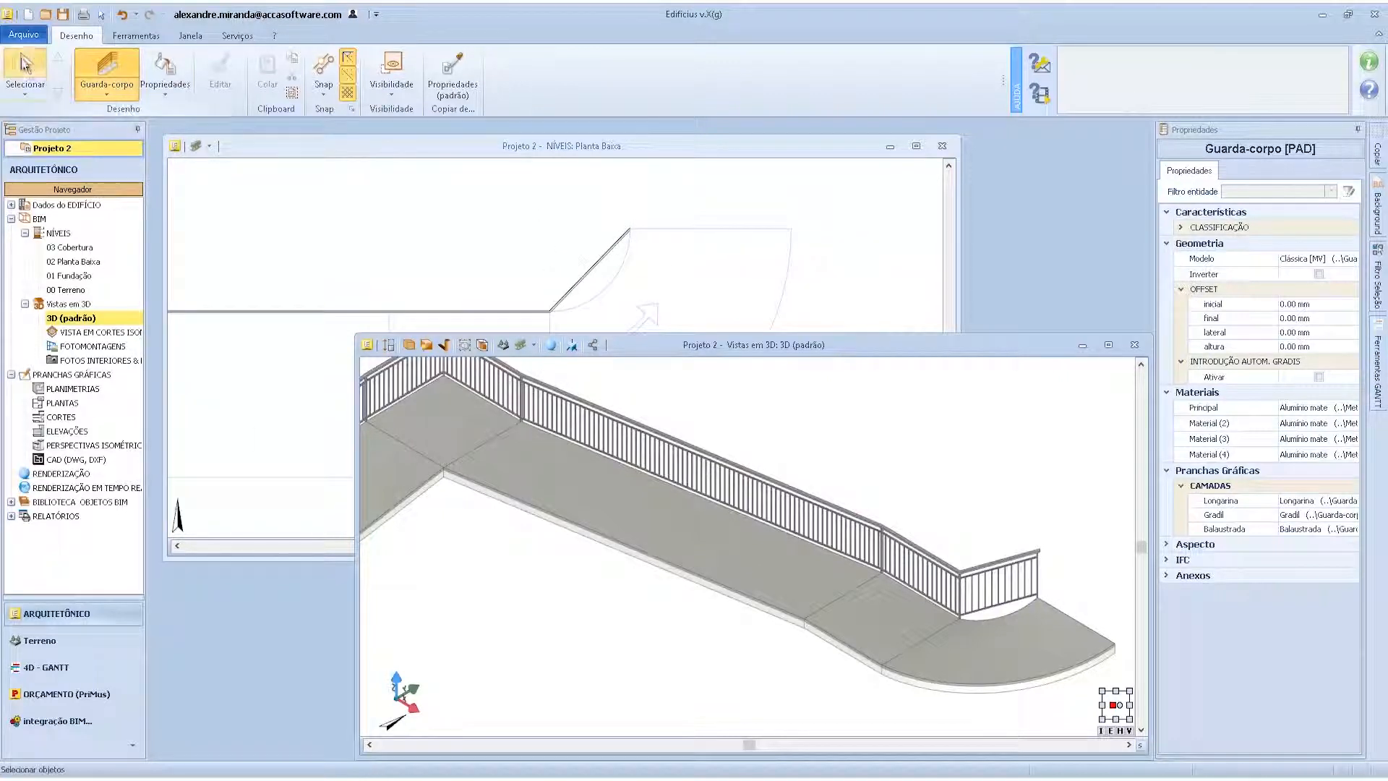
click(590, 277)
right_click(589, 277)
click(643, 394)
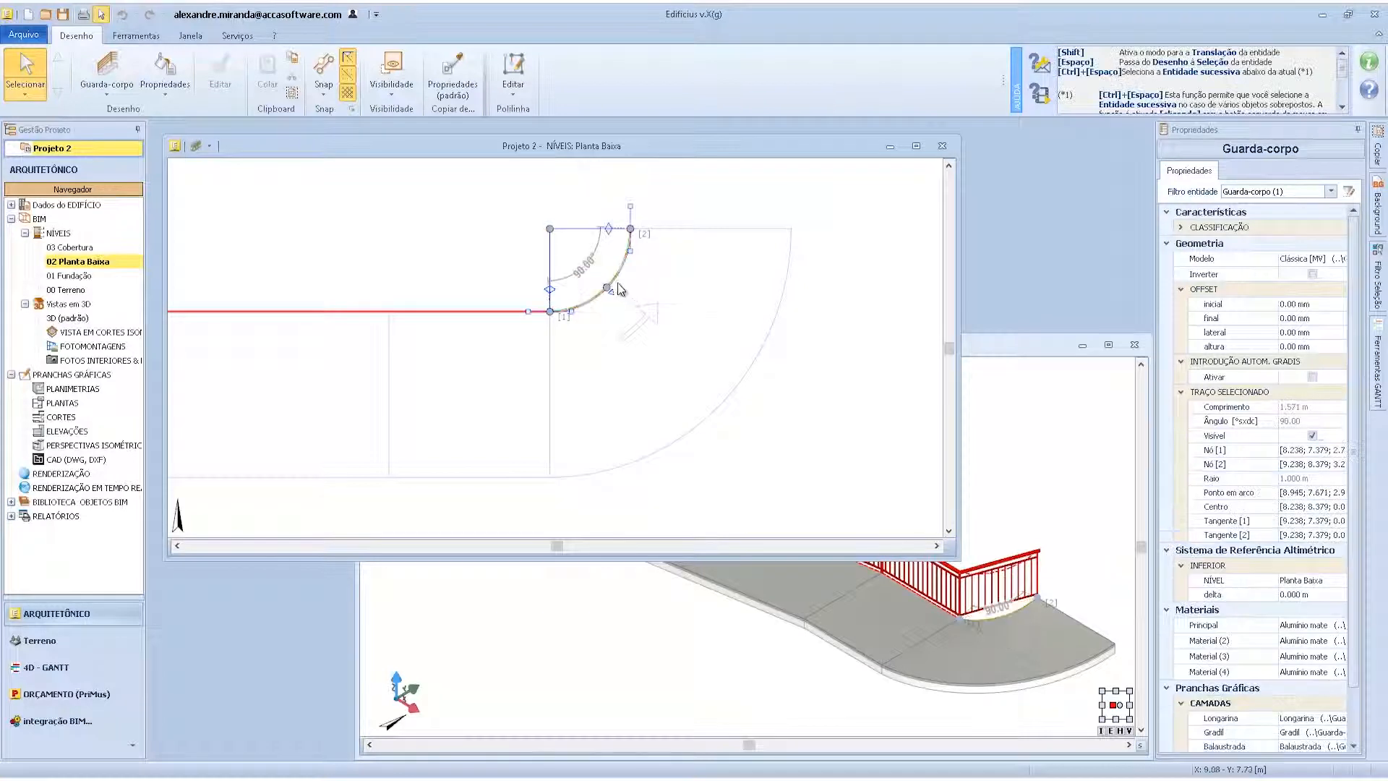
drag(607, 288, 608, 288)
click(459, 257)
- Bring the 3D view window in front of the floor plan to examine the railing along the ramp
scroll(523, 291, down, 5)
scroll(633, 354, down, 2)
scroll(938, 606, down, 5)
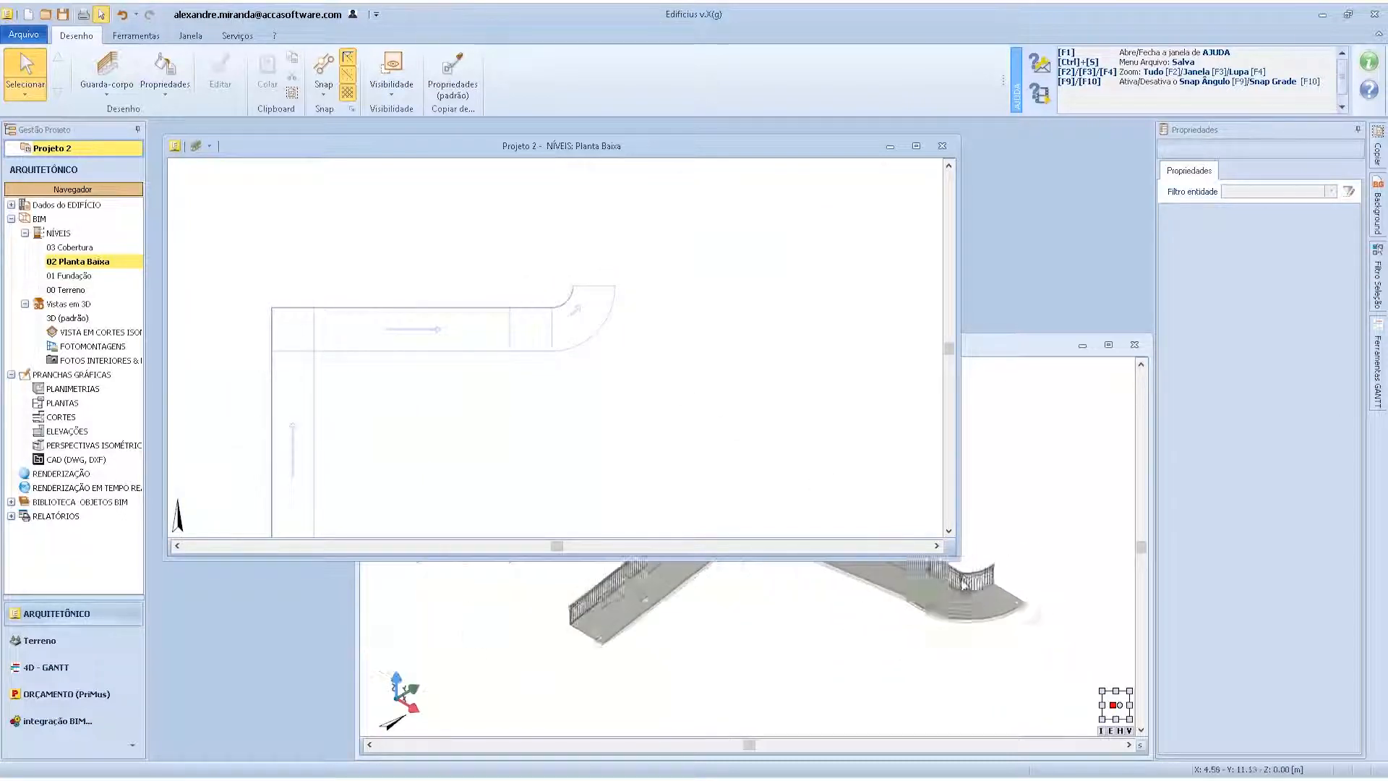
scroll(937, 606, down, 1)
scroll(853, 595, up, 5)
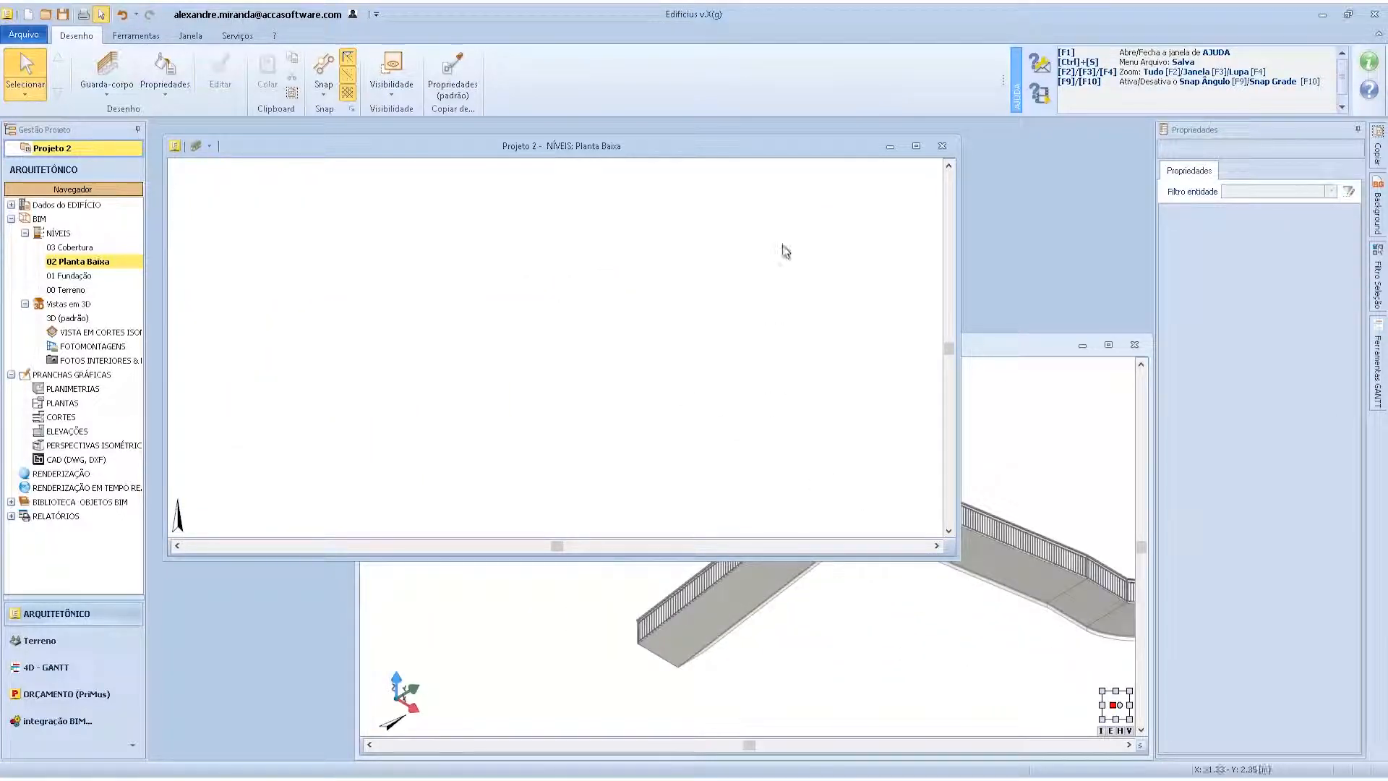
scroll(647, 317, down, 4)
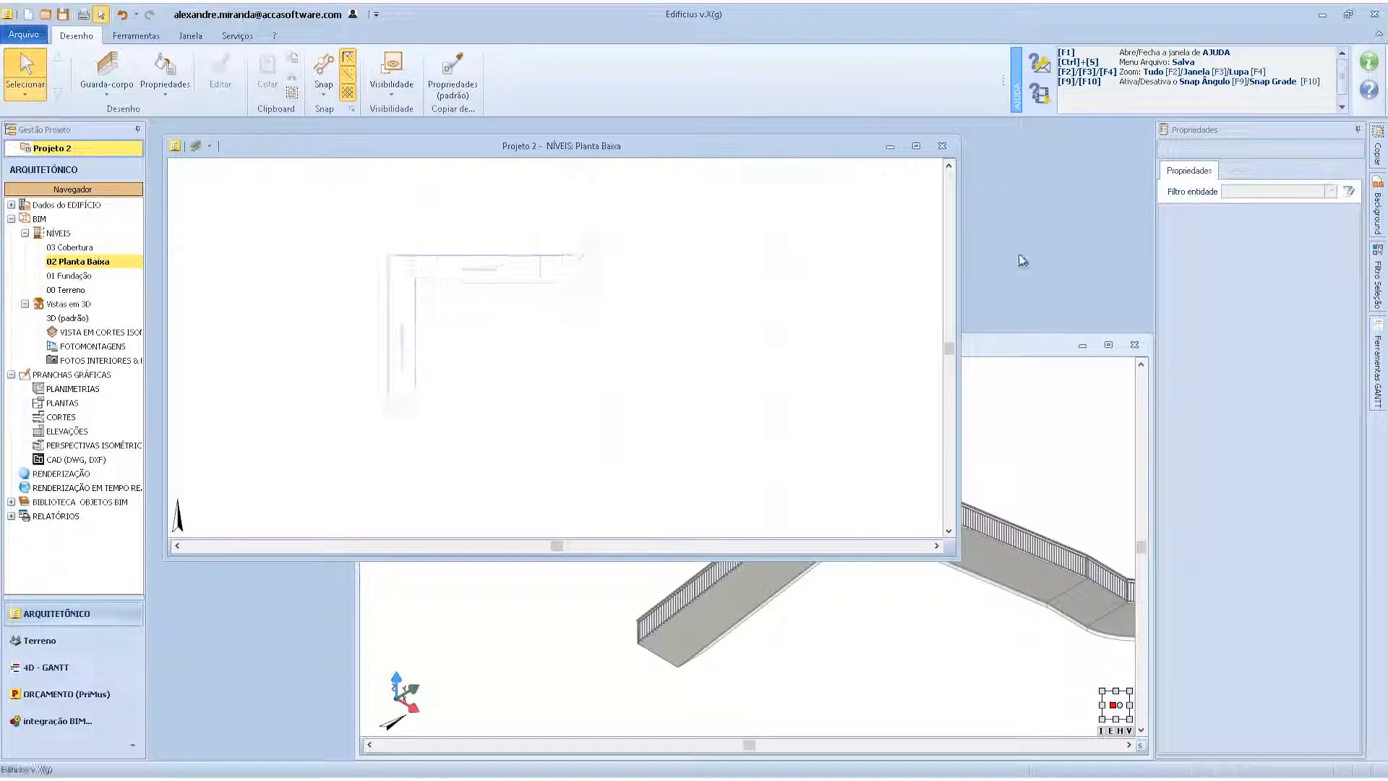
drag(1022, 346, 938, 279)
scroll(809, 440, up, 3)
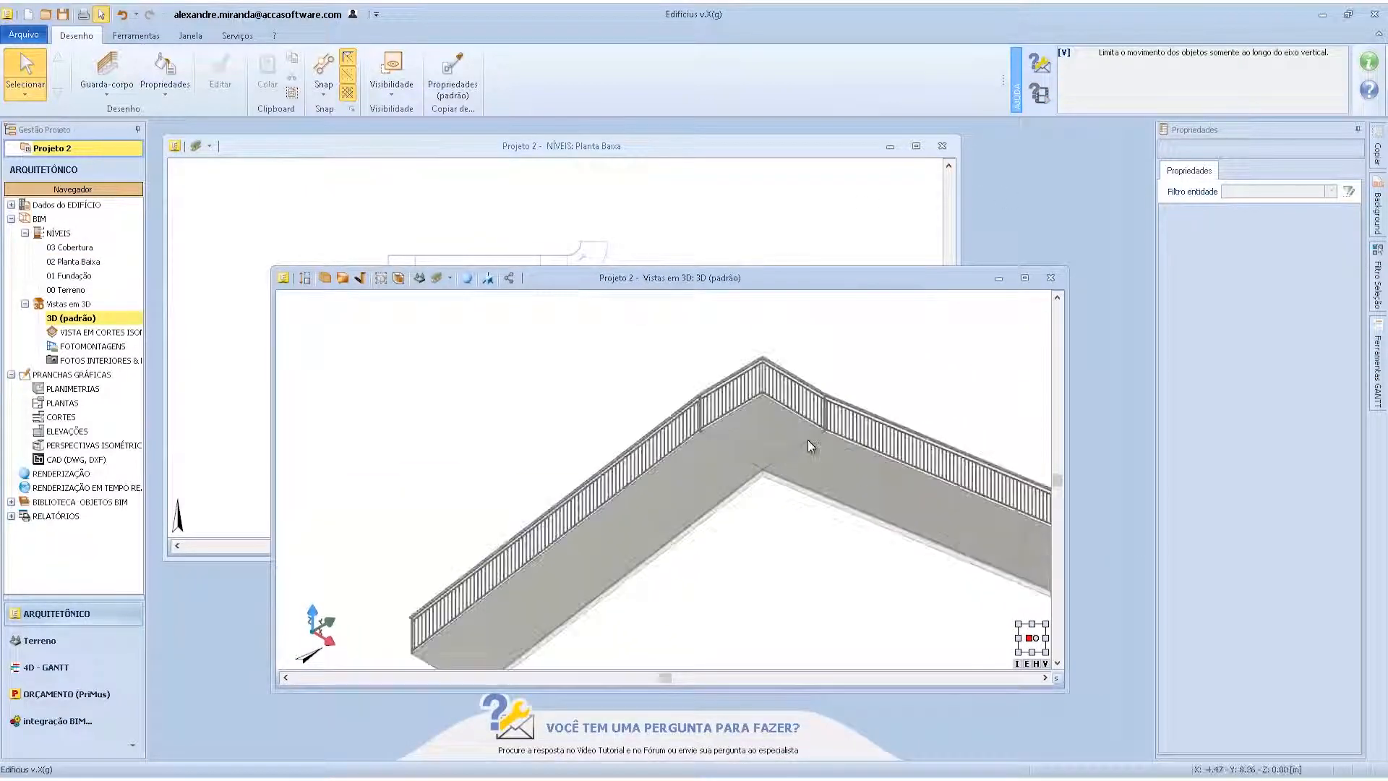
- Select the ramp railing and open the BIM object library for its model
click(555, 533)
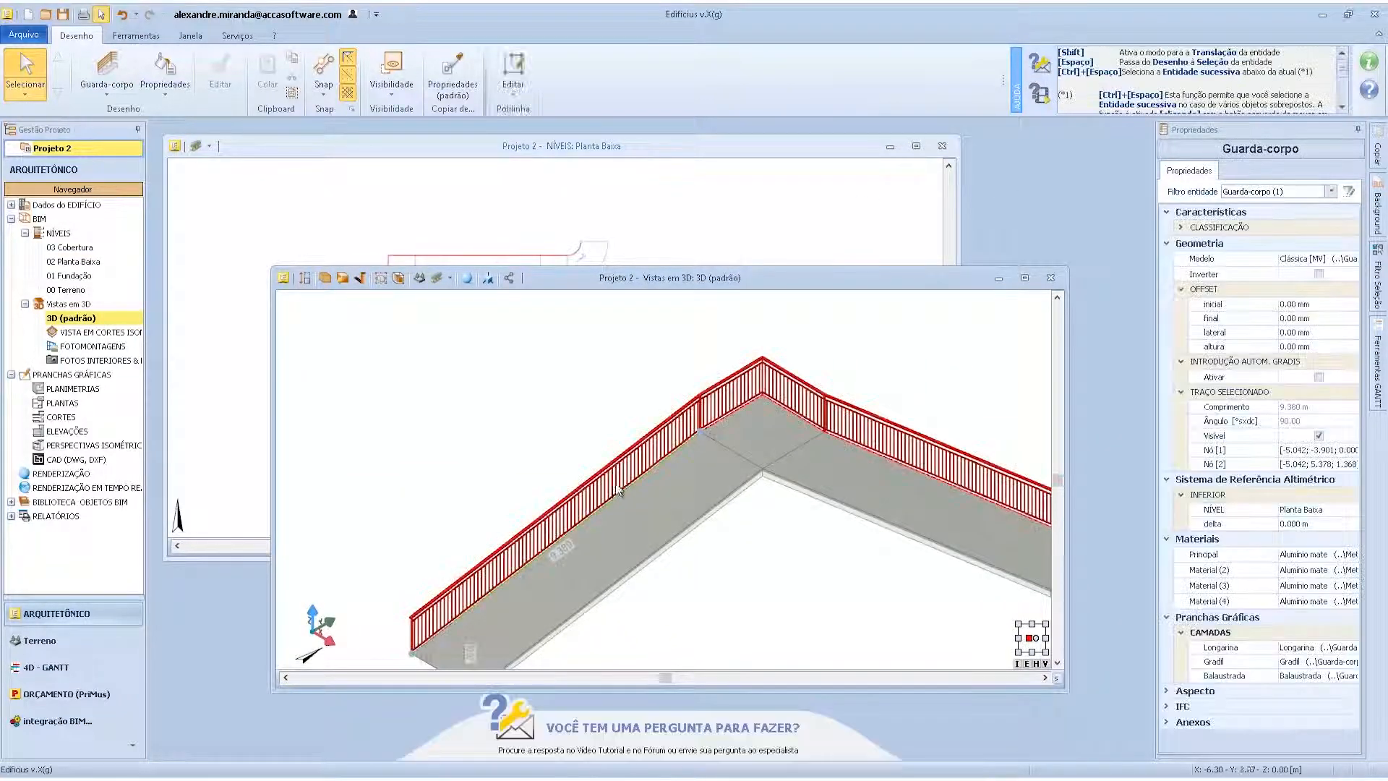
click(1310, 259)
click(1342, 258)
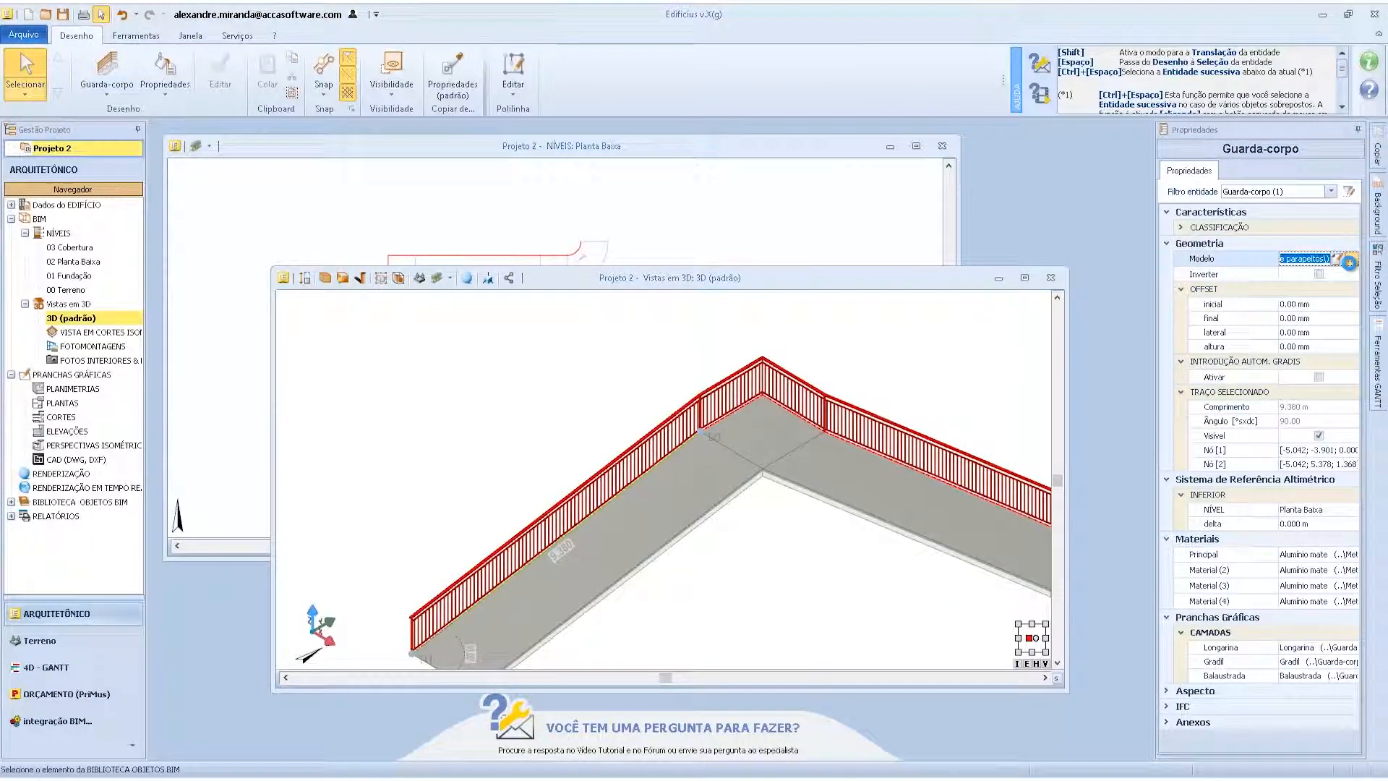
click(1349, 261)
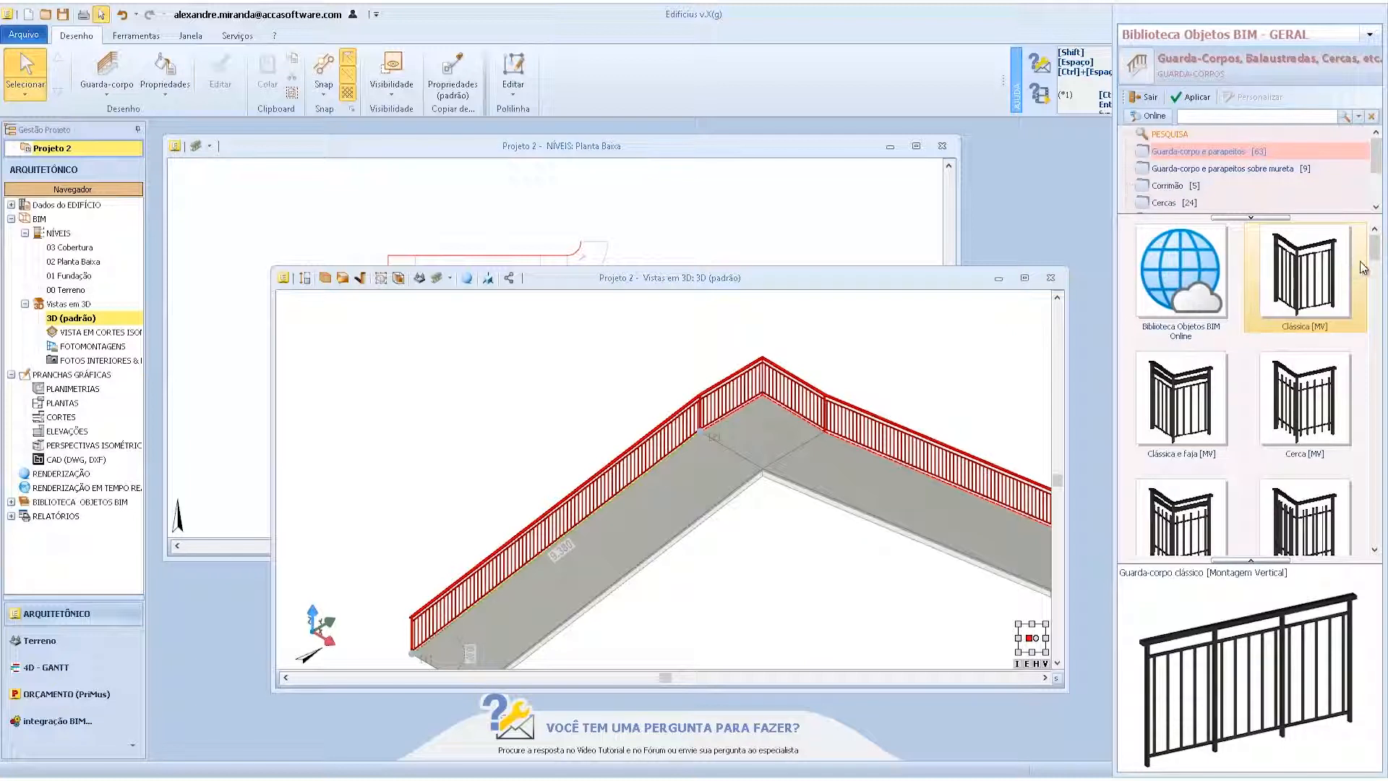
- Browse the library's Guarda-corpo e parapeitos sobre mureta, Corrimão, Cercas, and Barreiras e cercados categories
click(1203, 169)
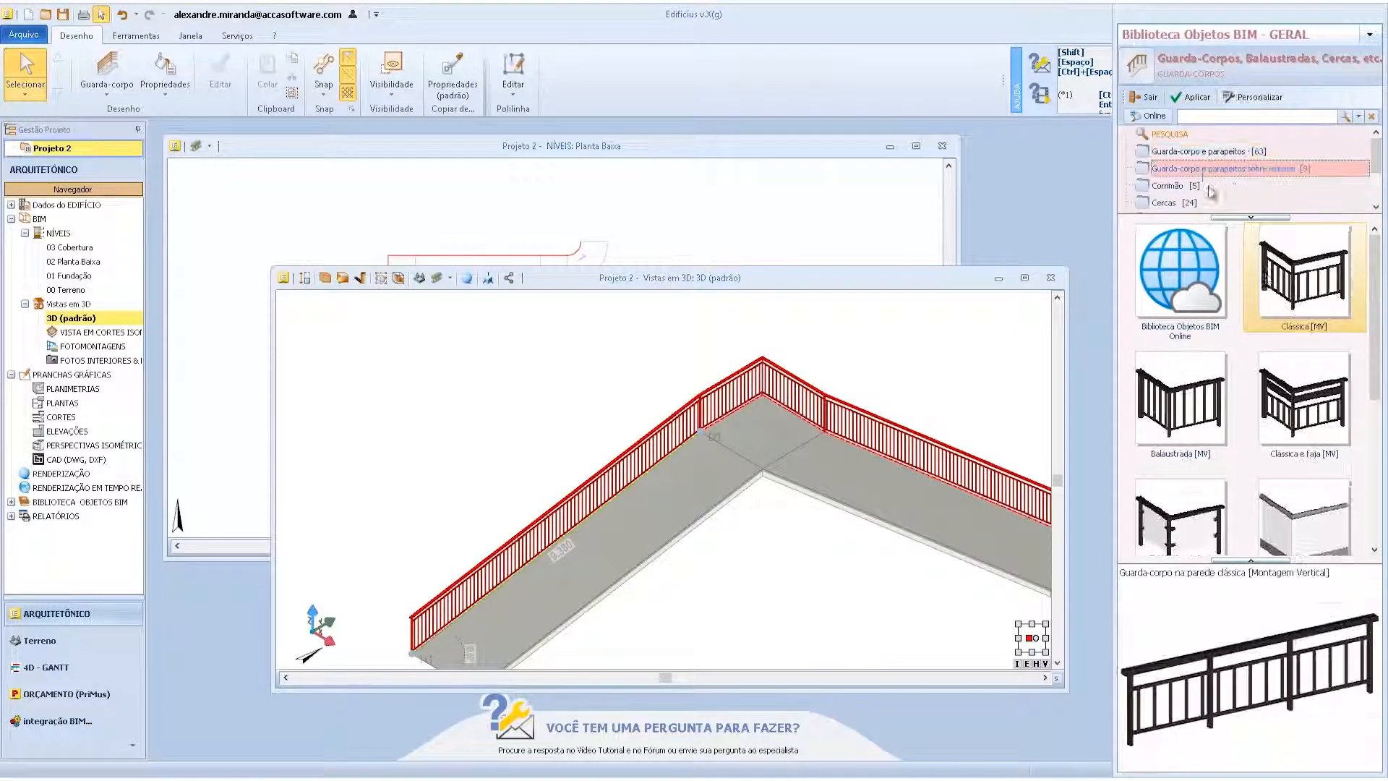
click(1186, 186)
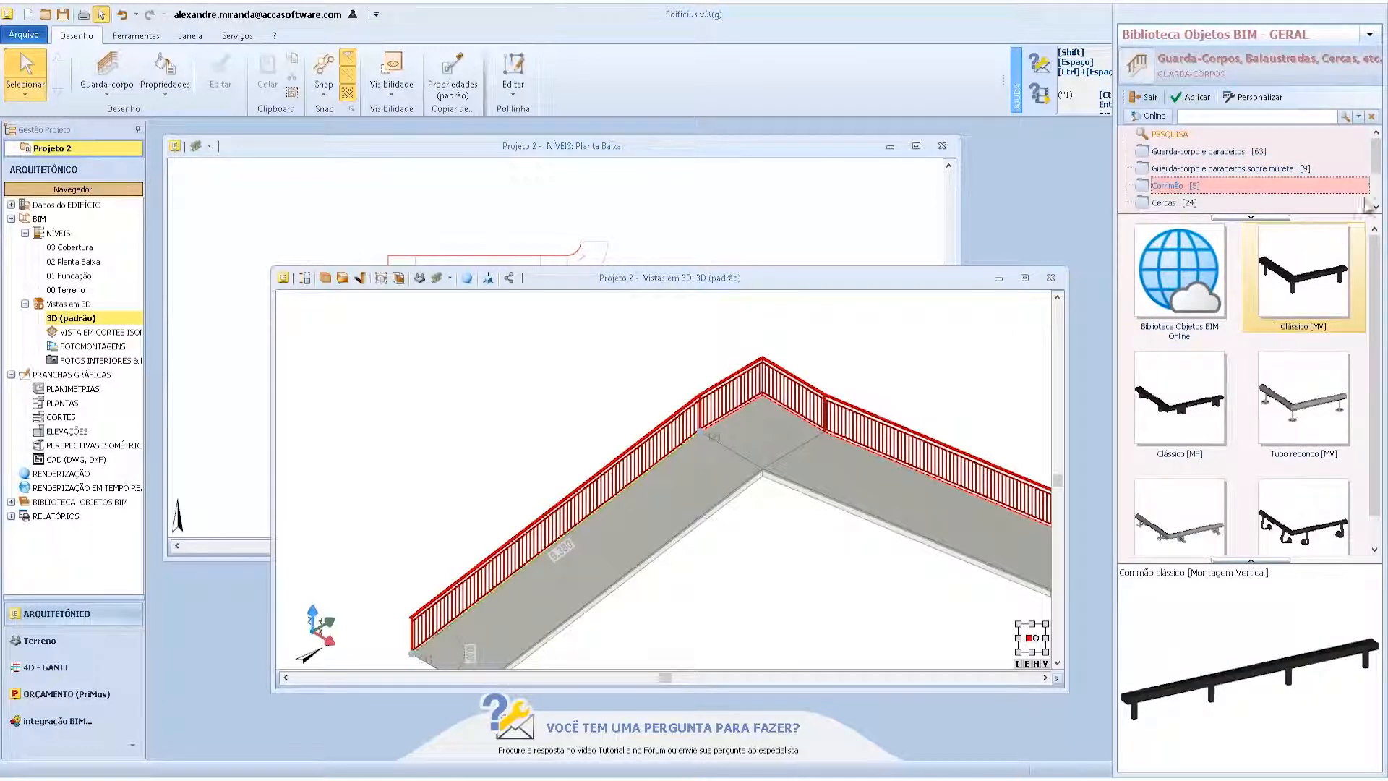
drag(1376, 172, 1377, 178)
click(1193, 185)
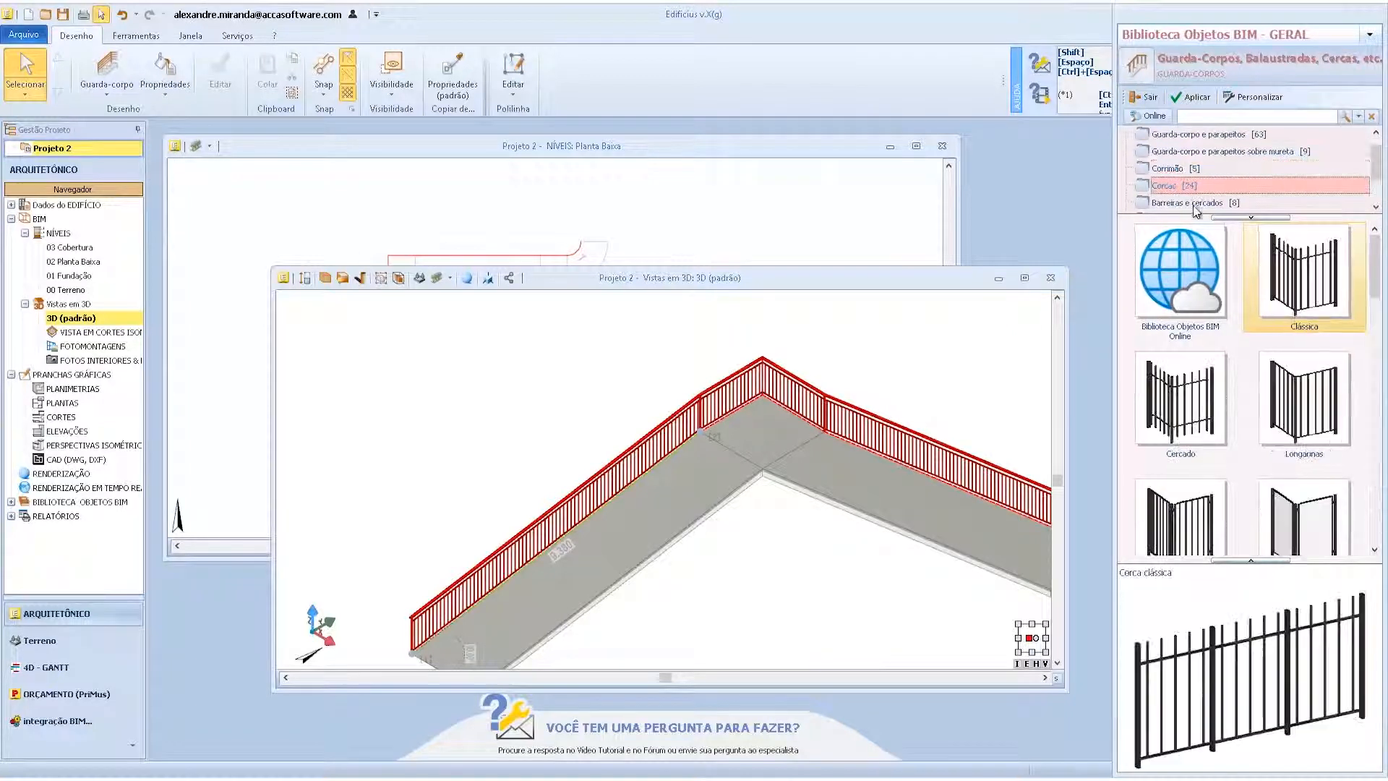
click(1196, 204)
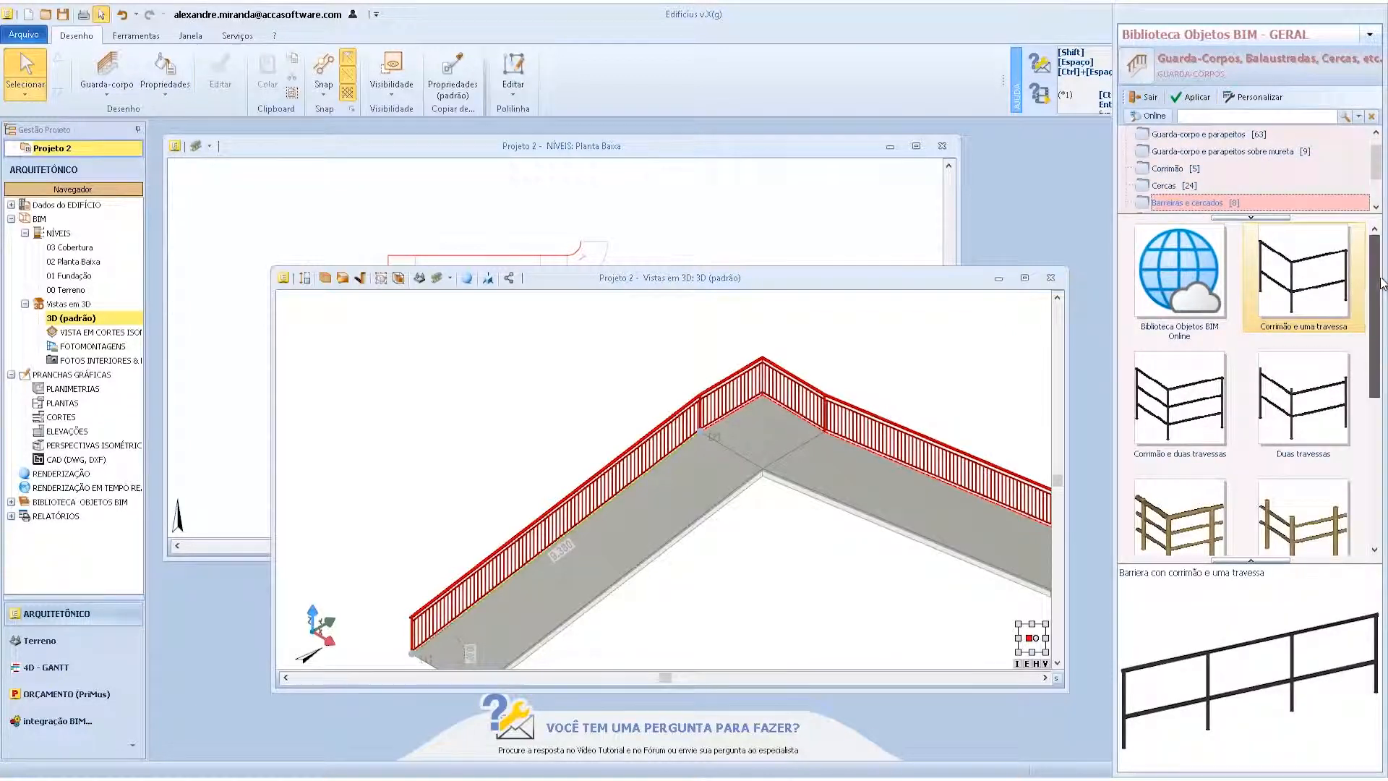
scroll(1367, 290, down, 2)
scroll(1276, 187, down, 3)
- Browse the library's balustrade and Grades categories, previewing the Barra biselada redonda and Barra biselada models
click(1222, 188)
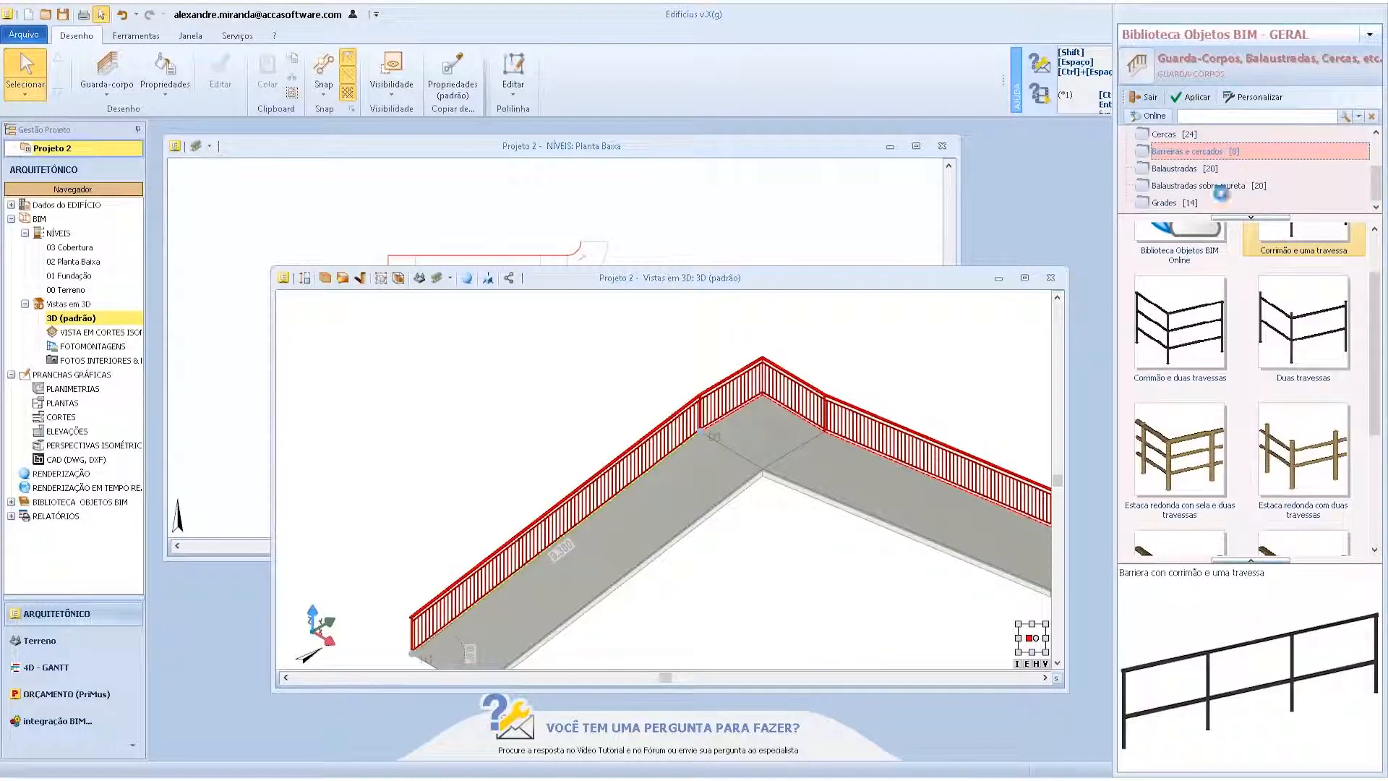
click(1168, 171)
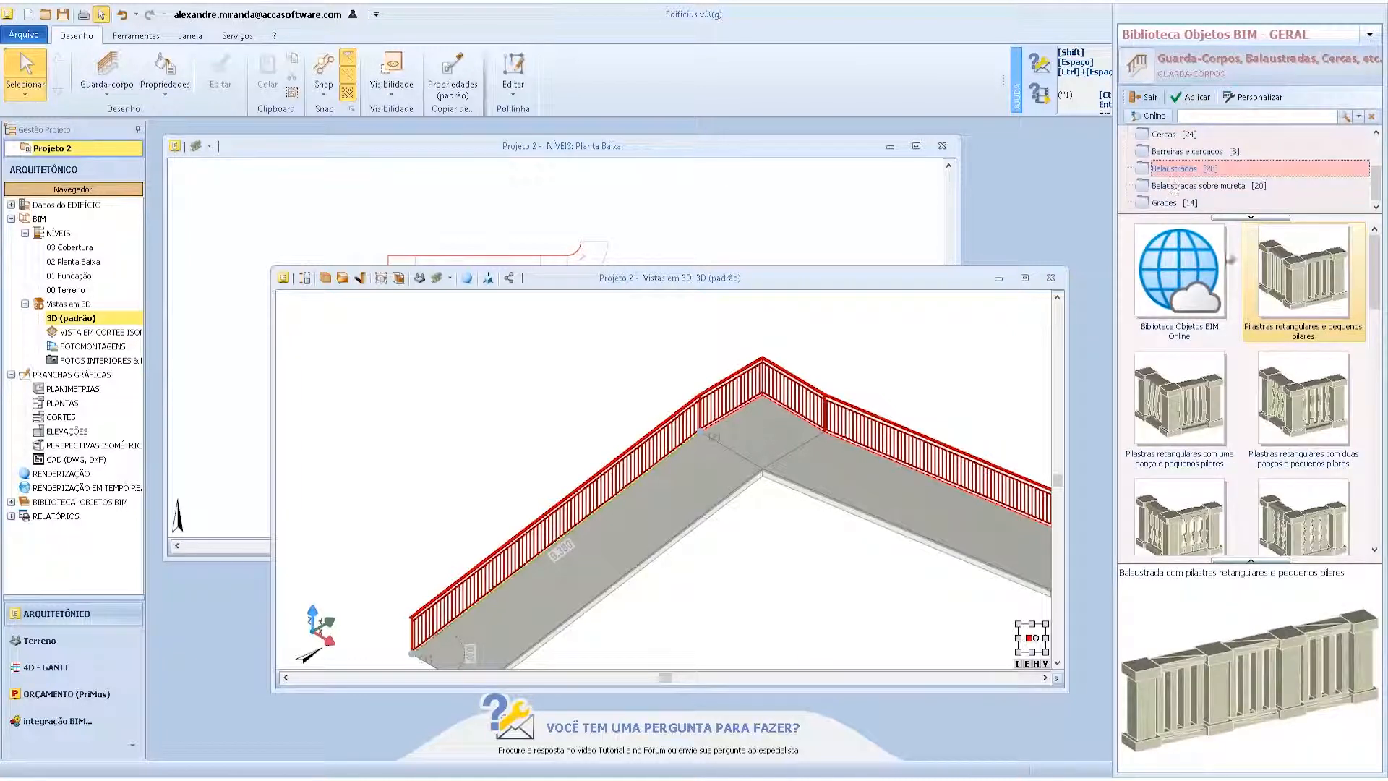
click(1187, 205)
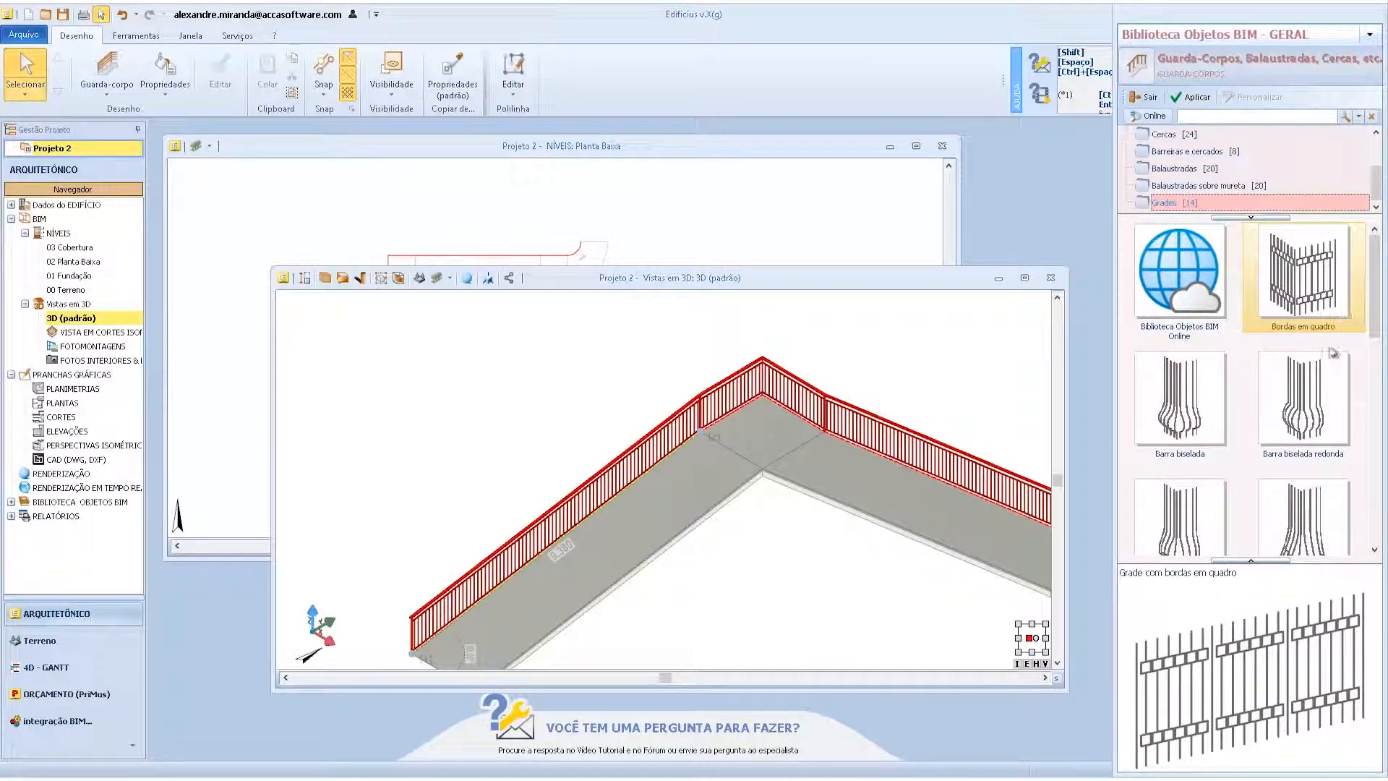
click(1317, 410)
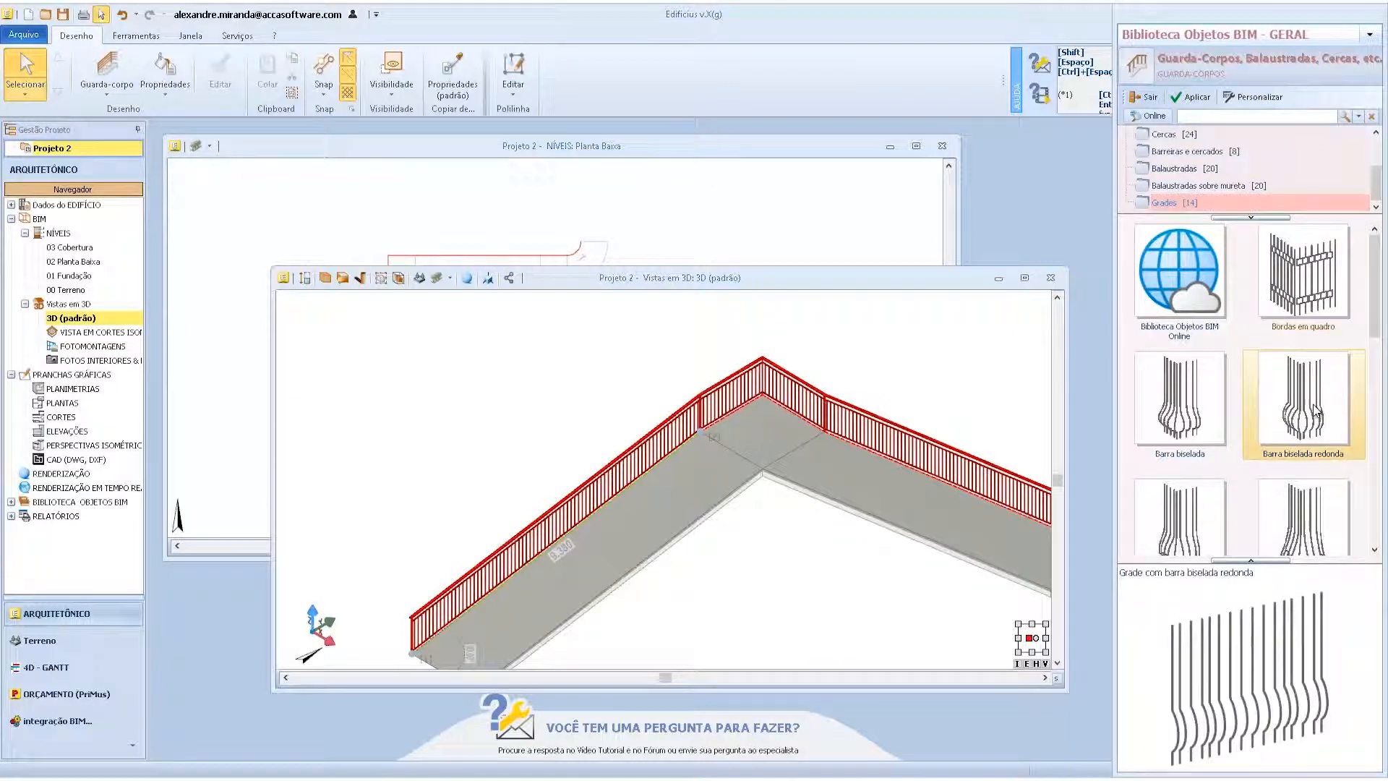
click(1212, 392)
scroll(1207, 387, down, 3)
scroll(1207, 385, up, 2)
scroll(1178, 190, up, 3)
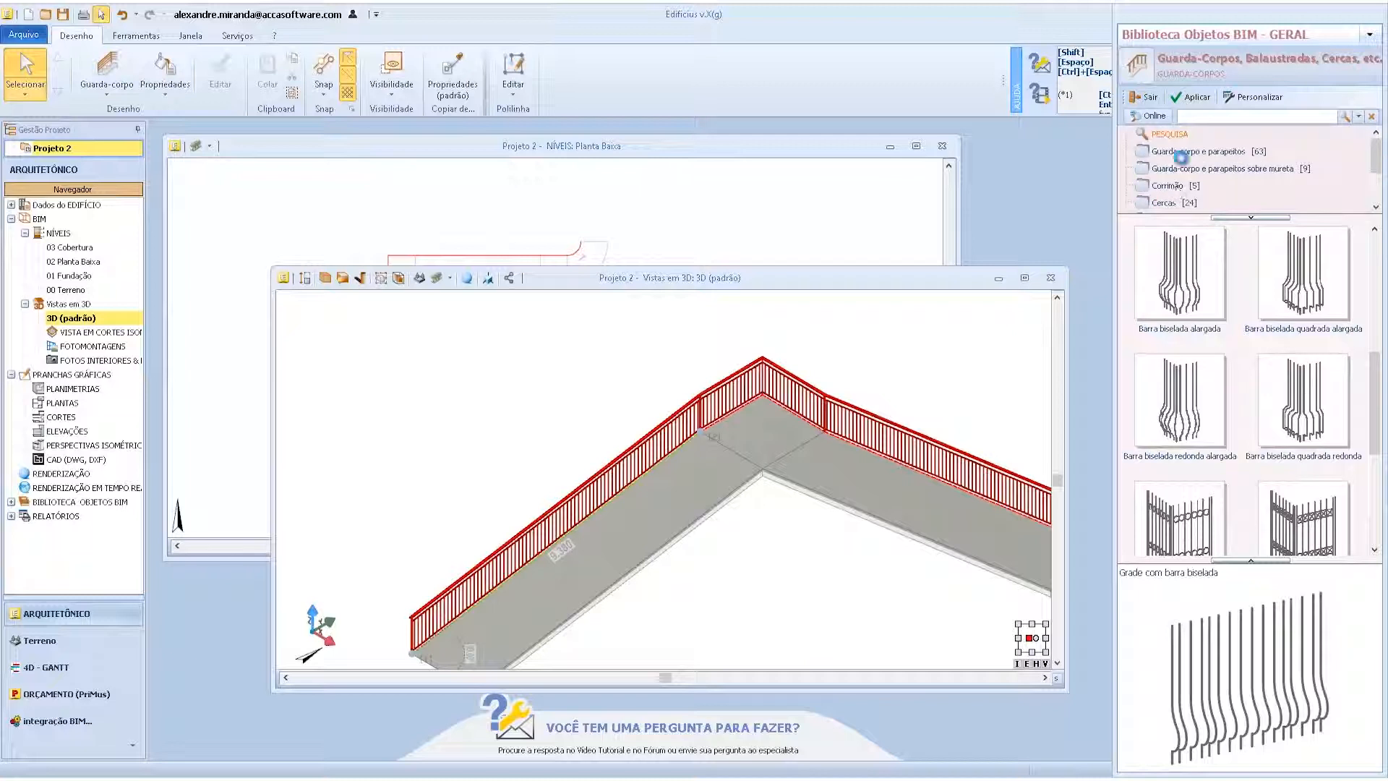
- Apply the Clássica [MV] - Painel em vidro model from Guarda-corpo e parapeitos to the railing, and deselect it
click(1181, 153)
drag(1380, 248, 1384, 356)
click(1207, 456)
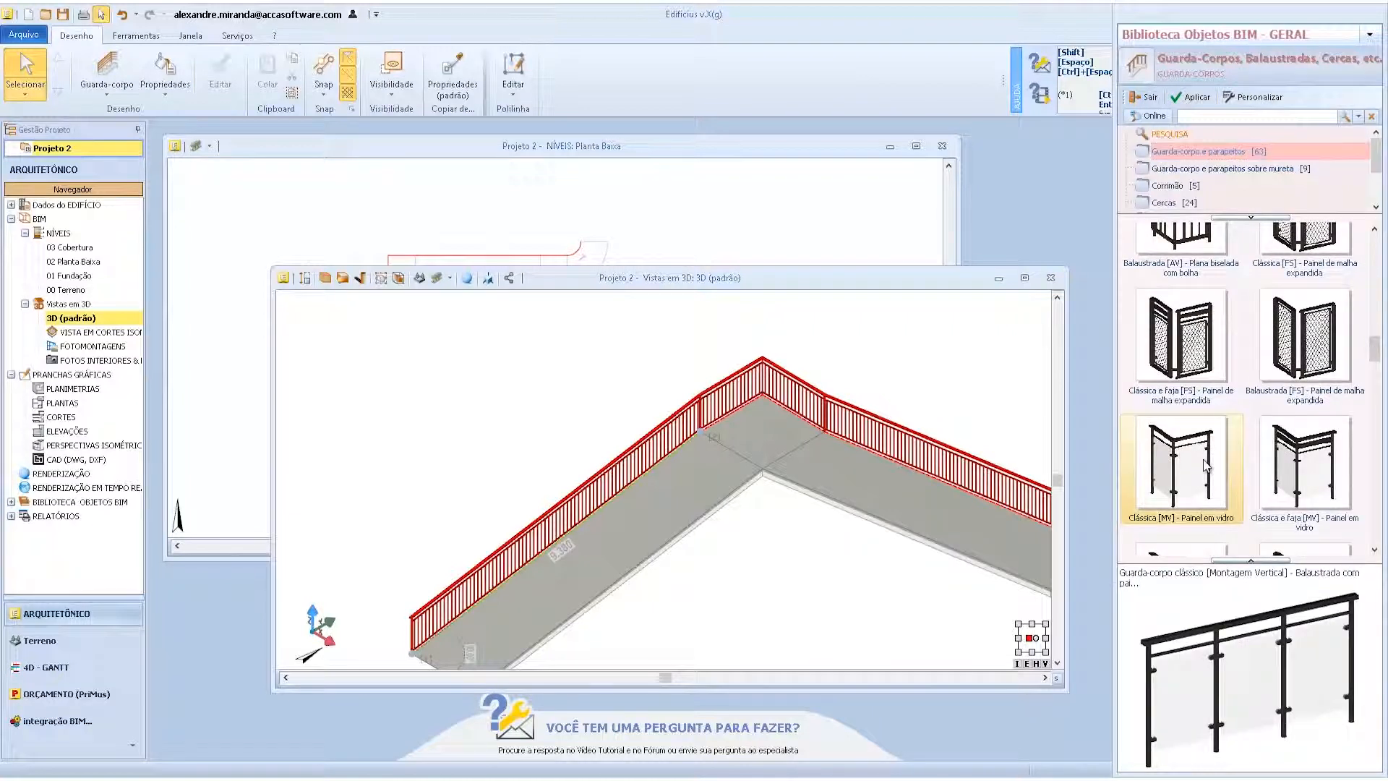
click(1195, 97)
click(568, 437)
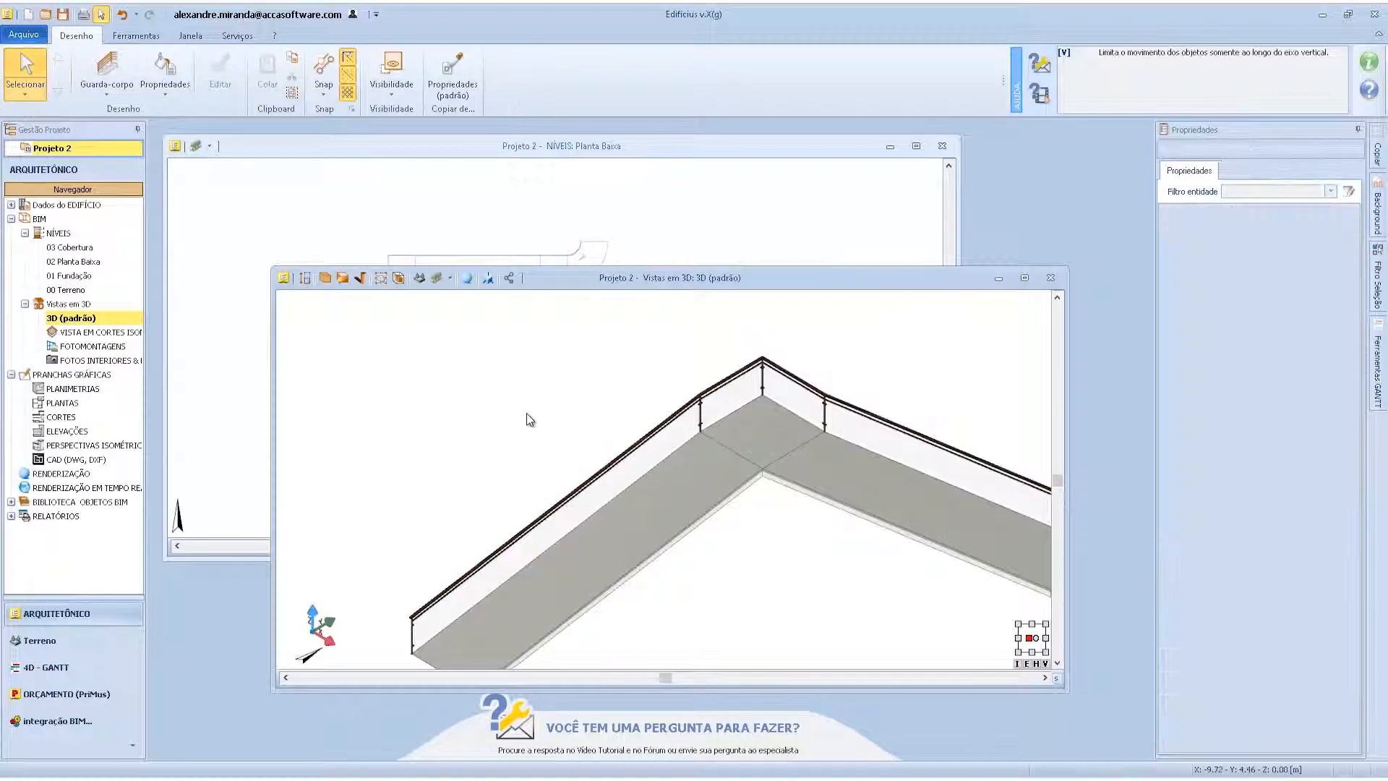
- Select the railing at the ramp's start and set its initial offset to 500 mm
scroll(526, 415, down, 1)
mouse_move(916, 499)
middle_down()
mouse_move(869, 515)
mouse_move(827, 496)
mouse_move(921, 533)
mouse_move(913, 508)
middle_up()
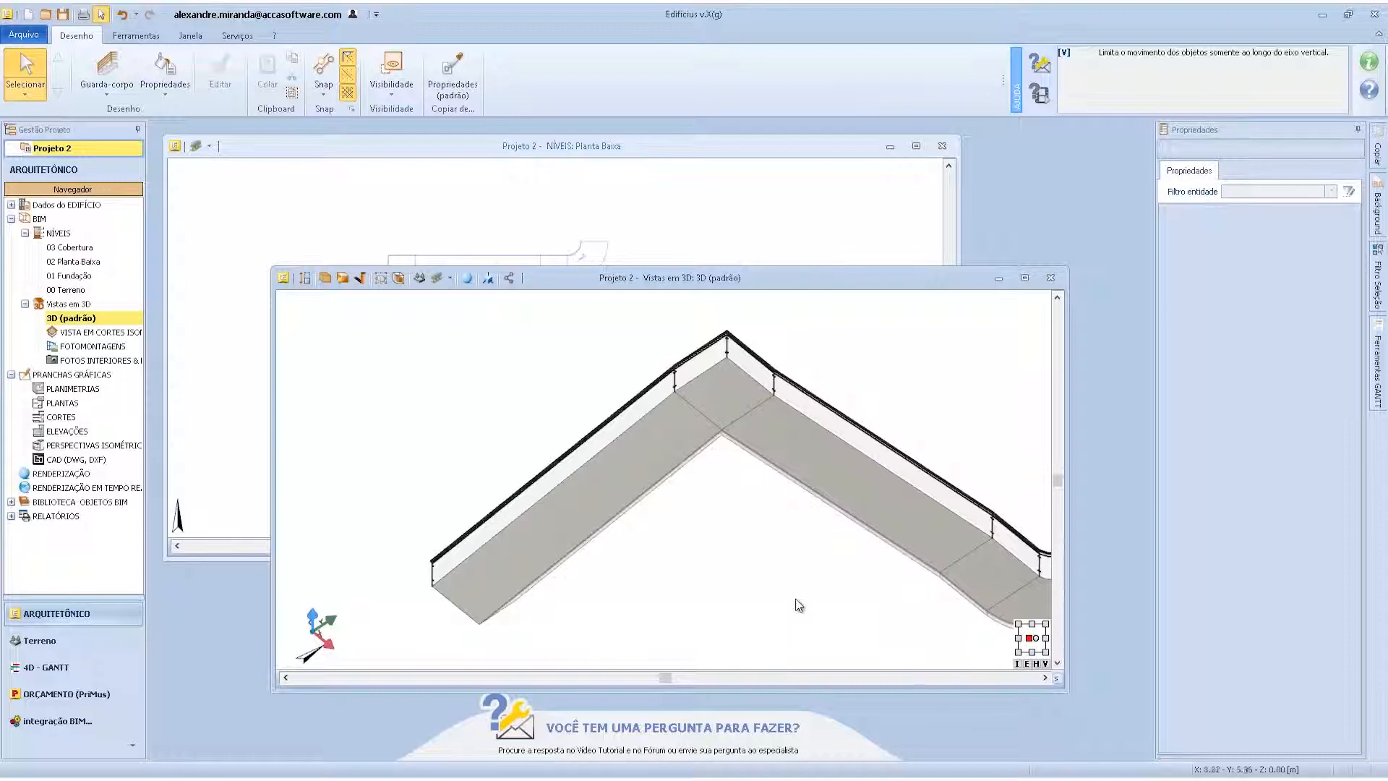
scroll(445, 570, up, 5)
click(390, 559)
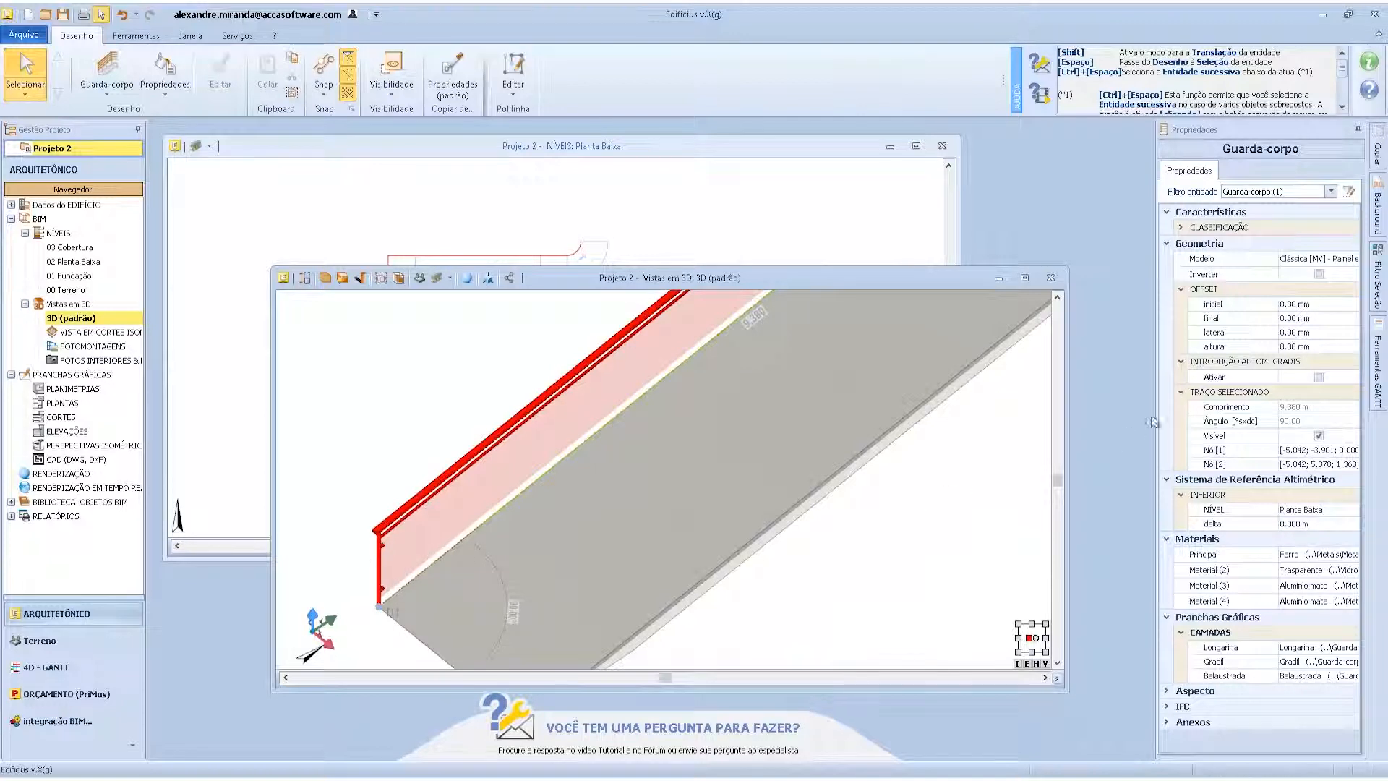
click(1321, 310)
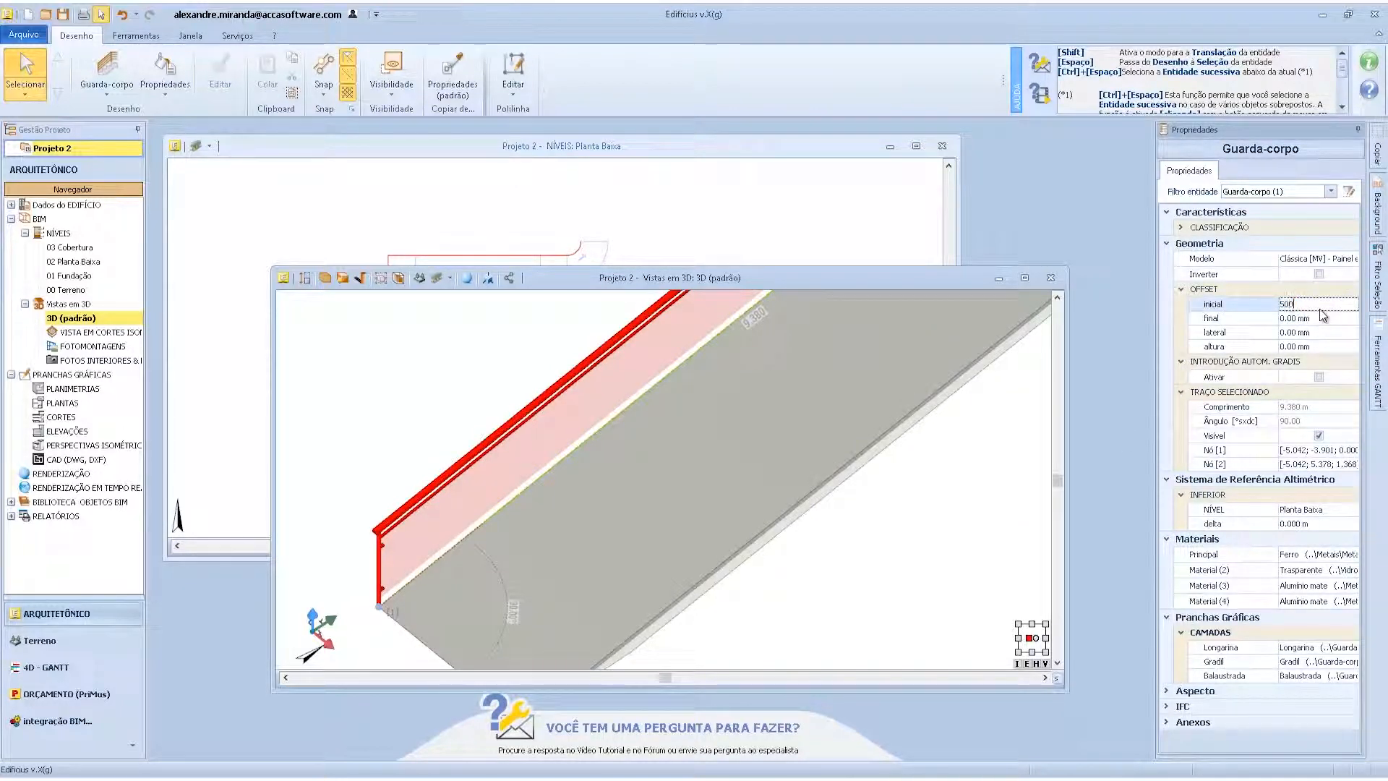
key(Return)
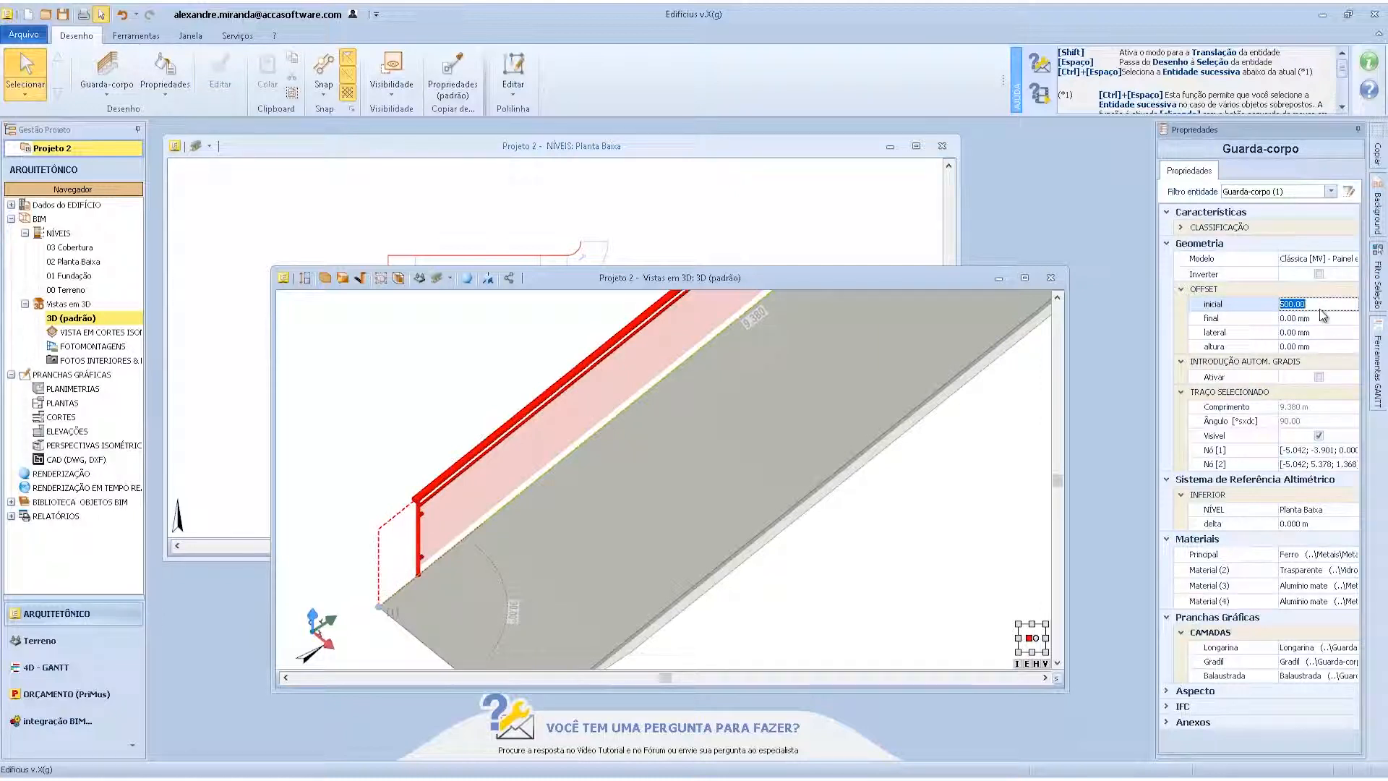
- Try a final offset of 500 mm at the railing's curved end and reset it to 0 mm
click(1320, 323)
scroll(658, 471, down, 8)
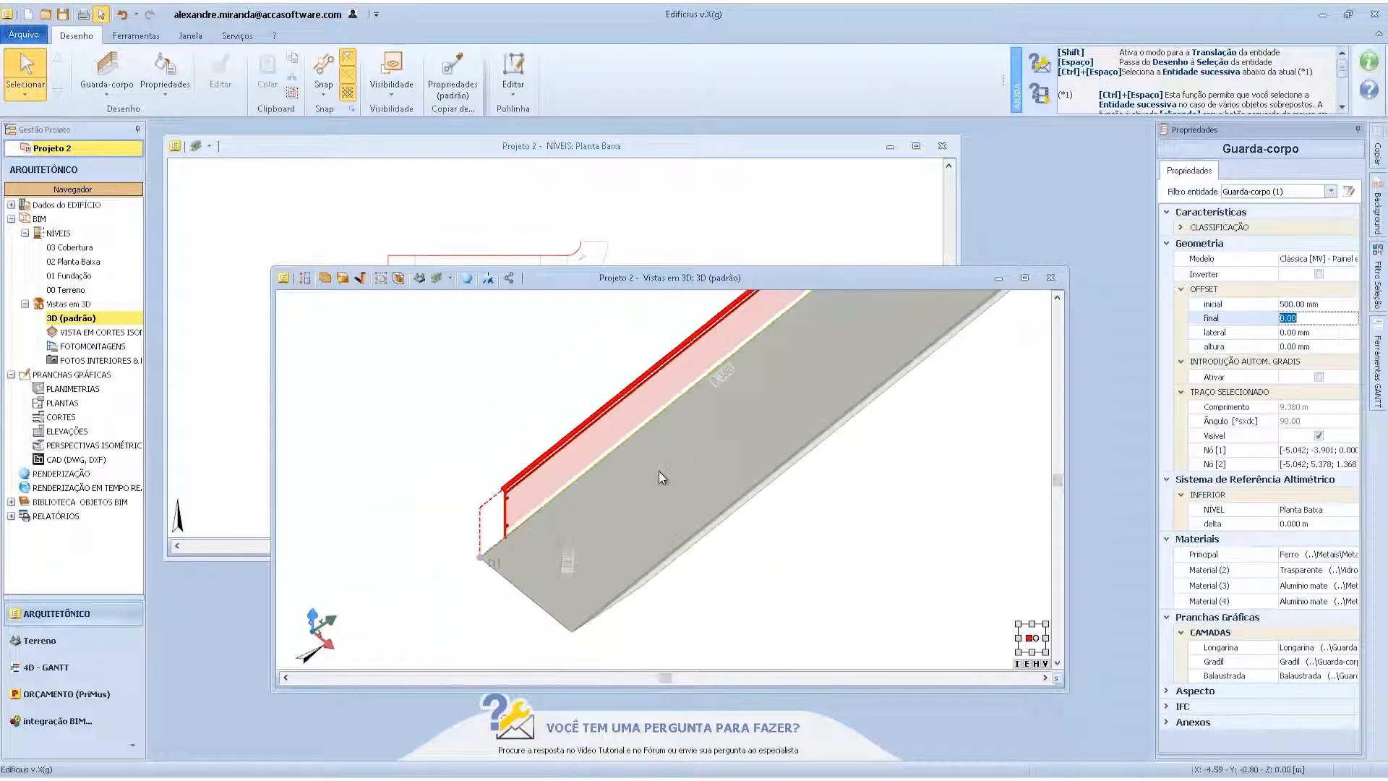
scroll(895, 482, up, 6)
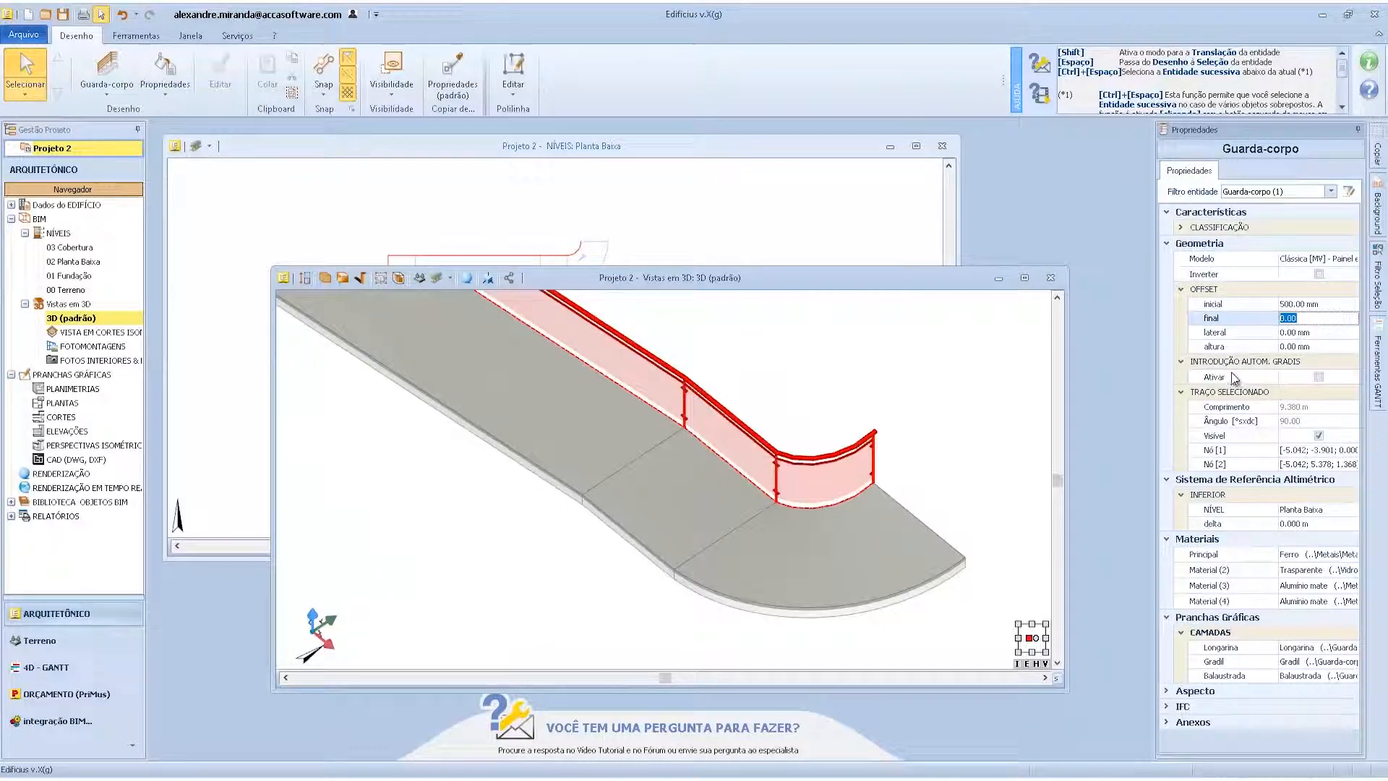
text(500)
key(Return)
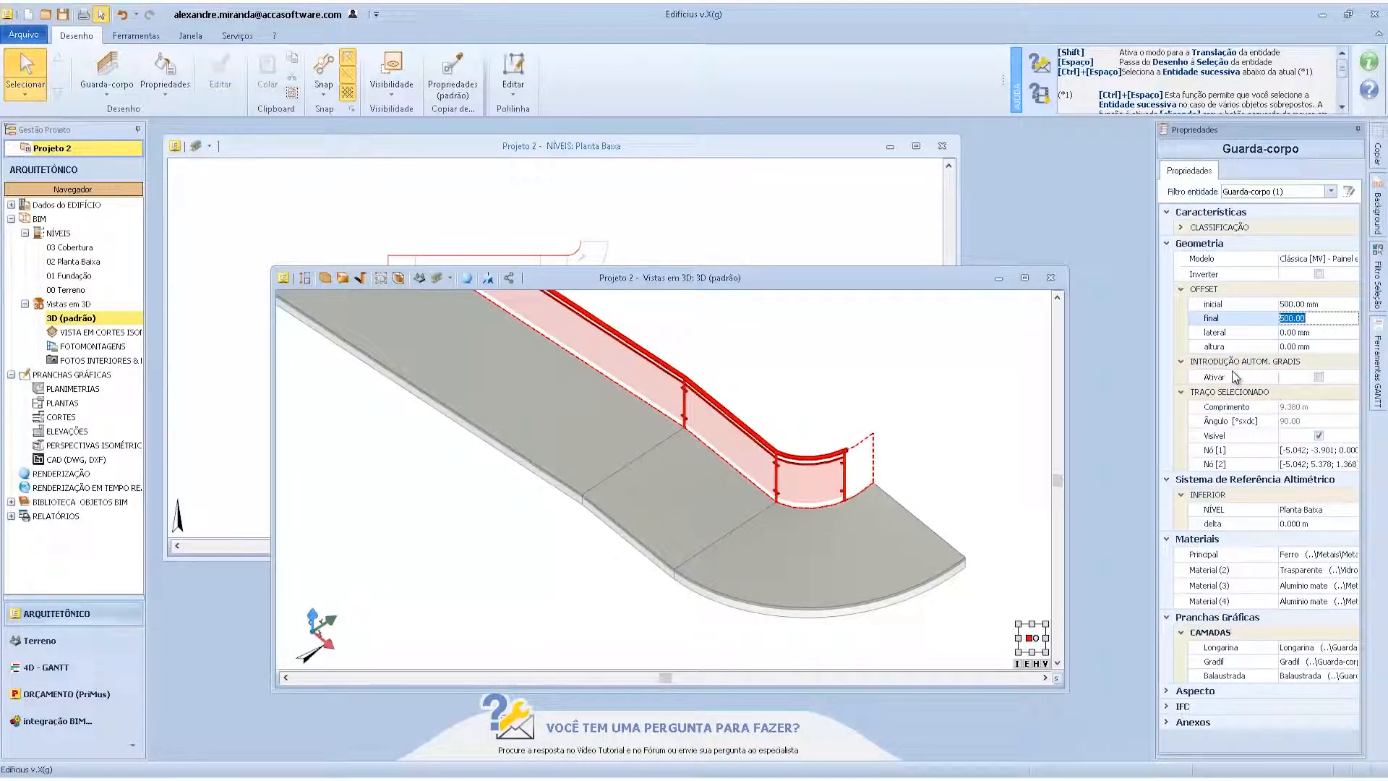
text(0)
key(Return)
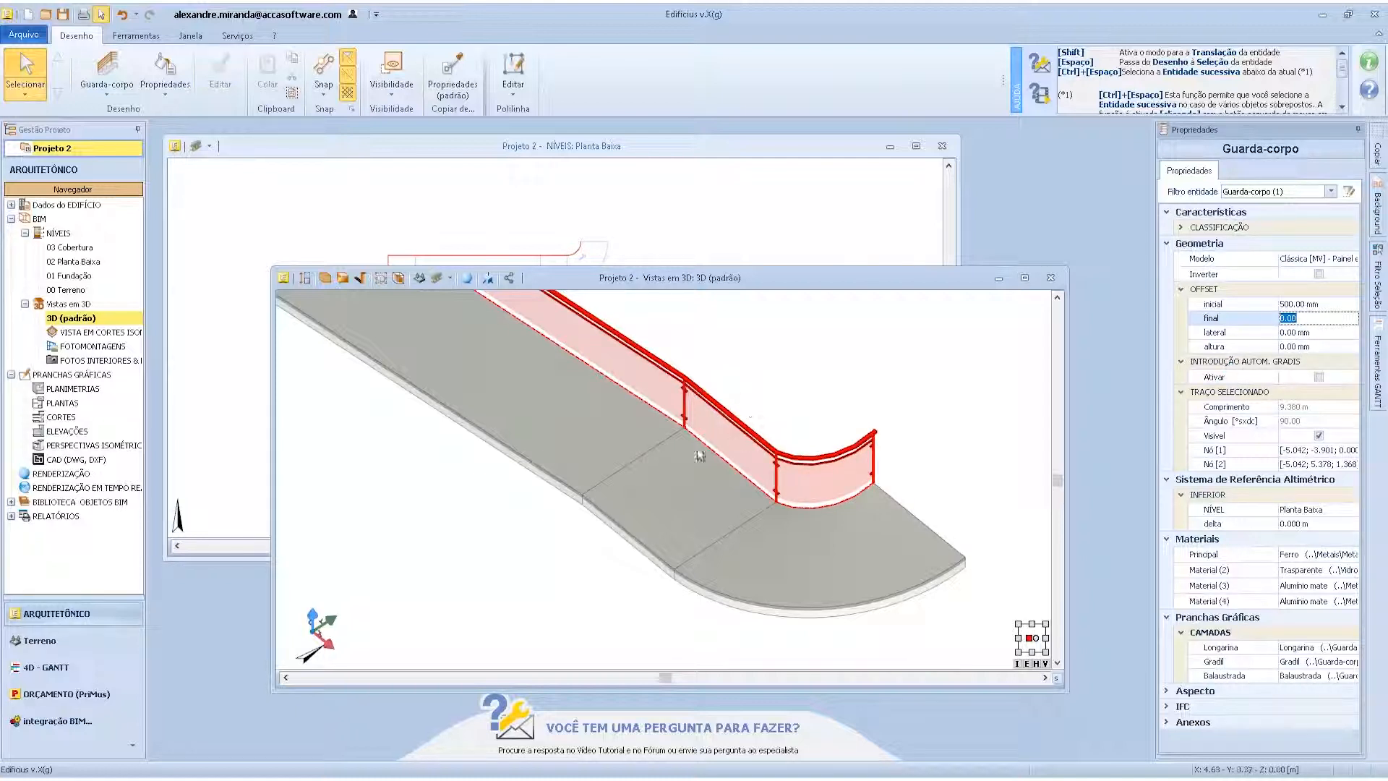
- Set the railing's lateral offset to 100 mm
click(1332, 333)
text(100)
key(Return)
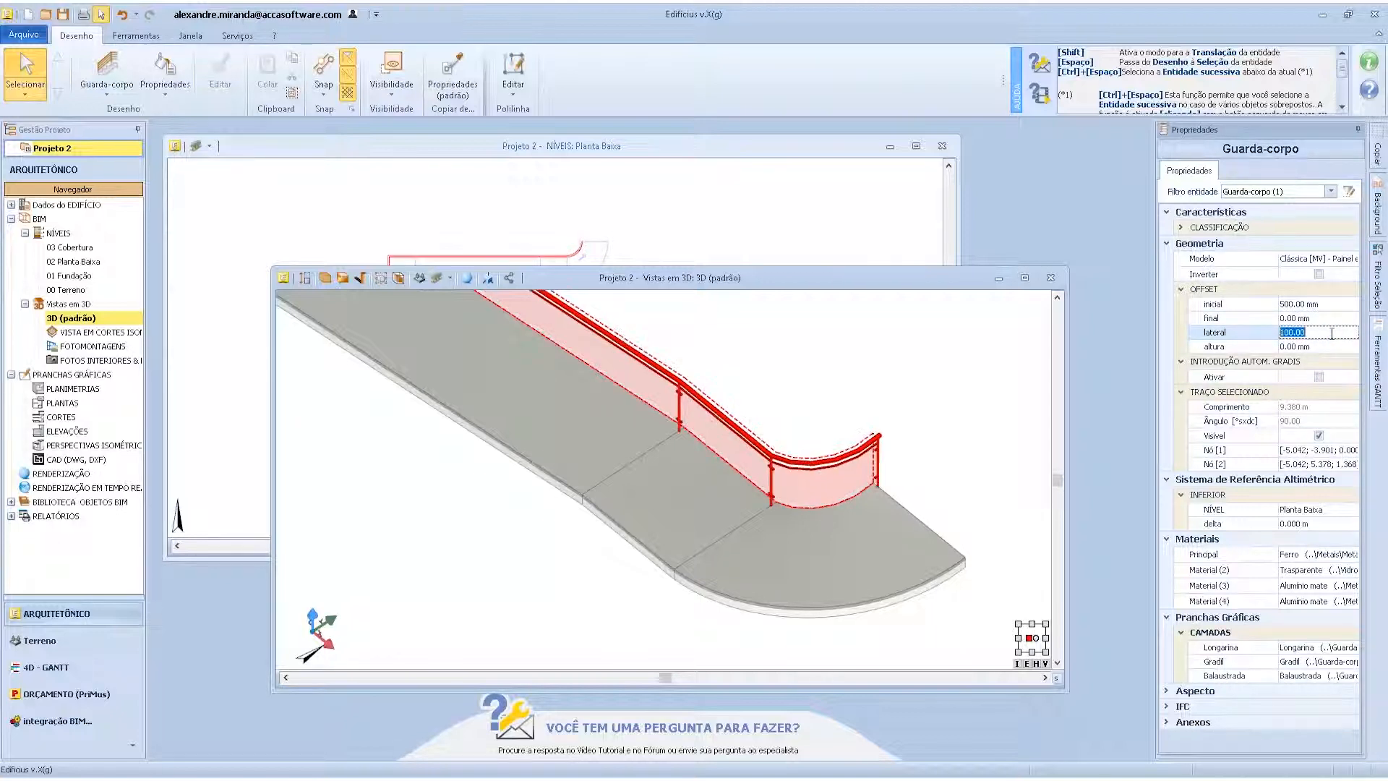
- Examine the railing's lateral position relative to the ramp edge, from the curved end round to the ramp's start
scroll(752, 509, up, 5)
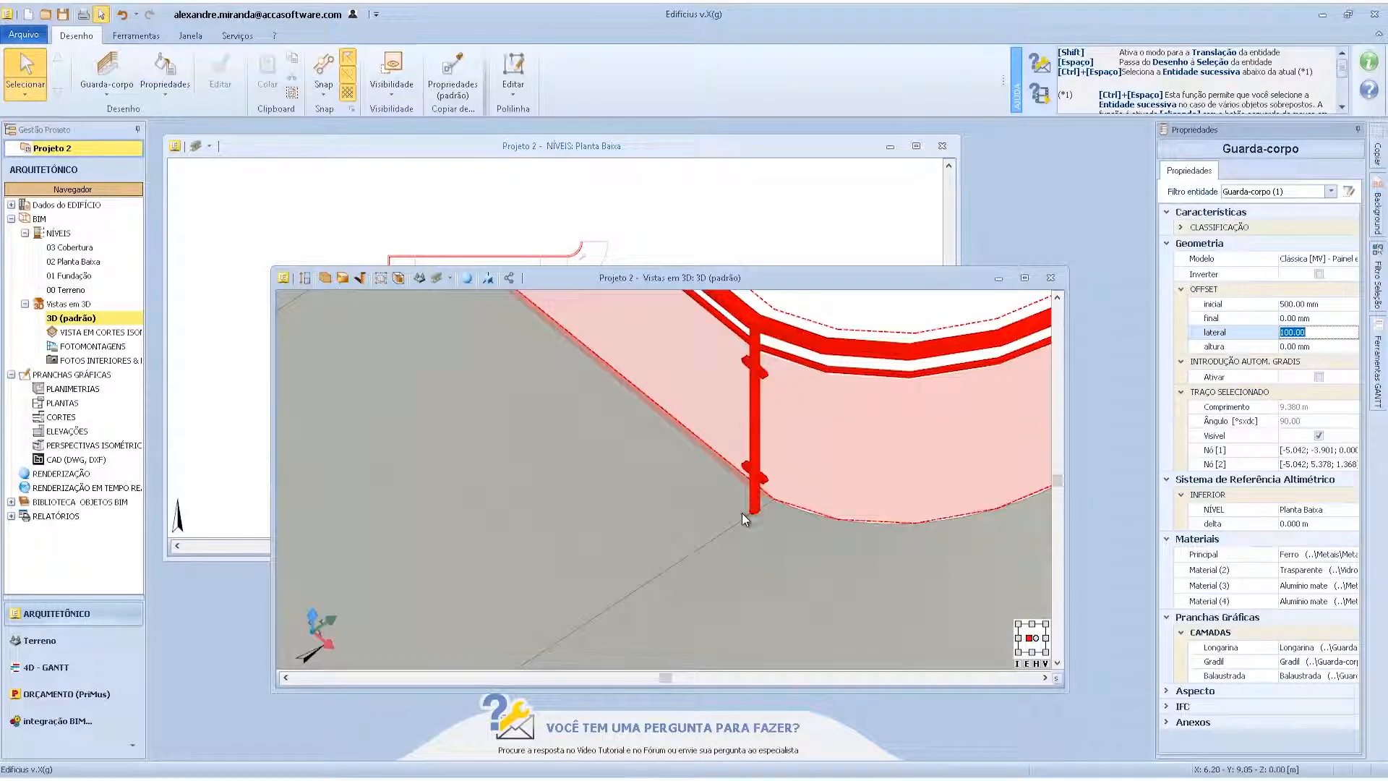
scroll(722, 514, down, 4)
middle_drag(827, 475, 734, 486)
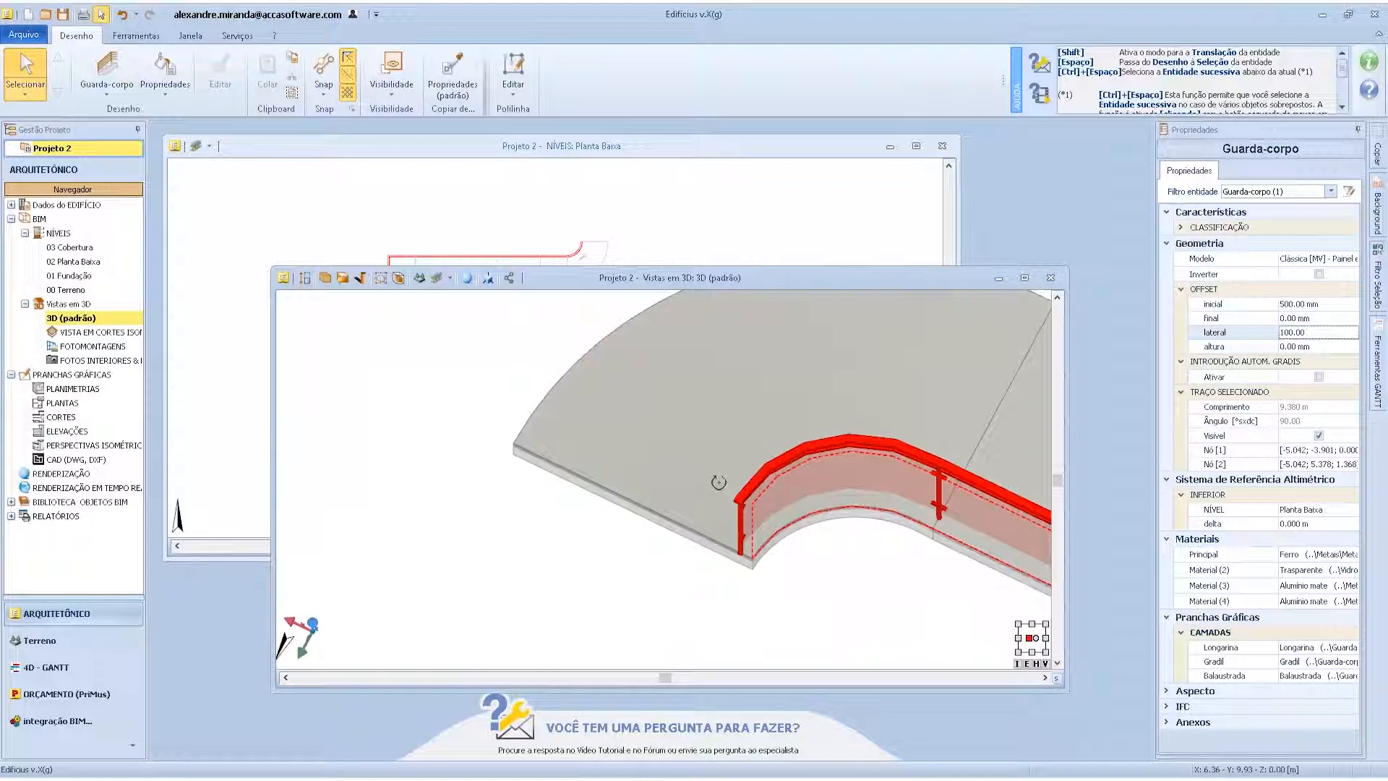
scroll(650, 514, down, 3)
scroll(650, 514, down, 3)
scroll(787, 443, down, 2)
scroll(973, 446, up, 7)
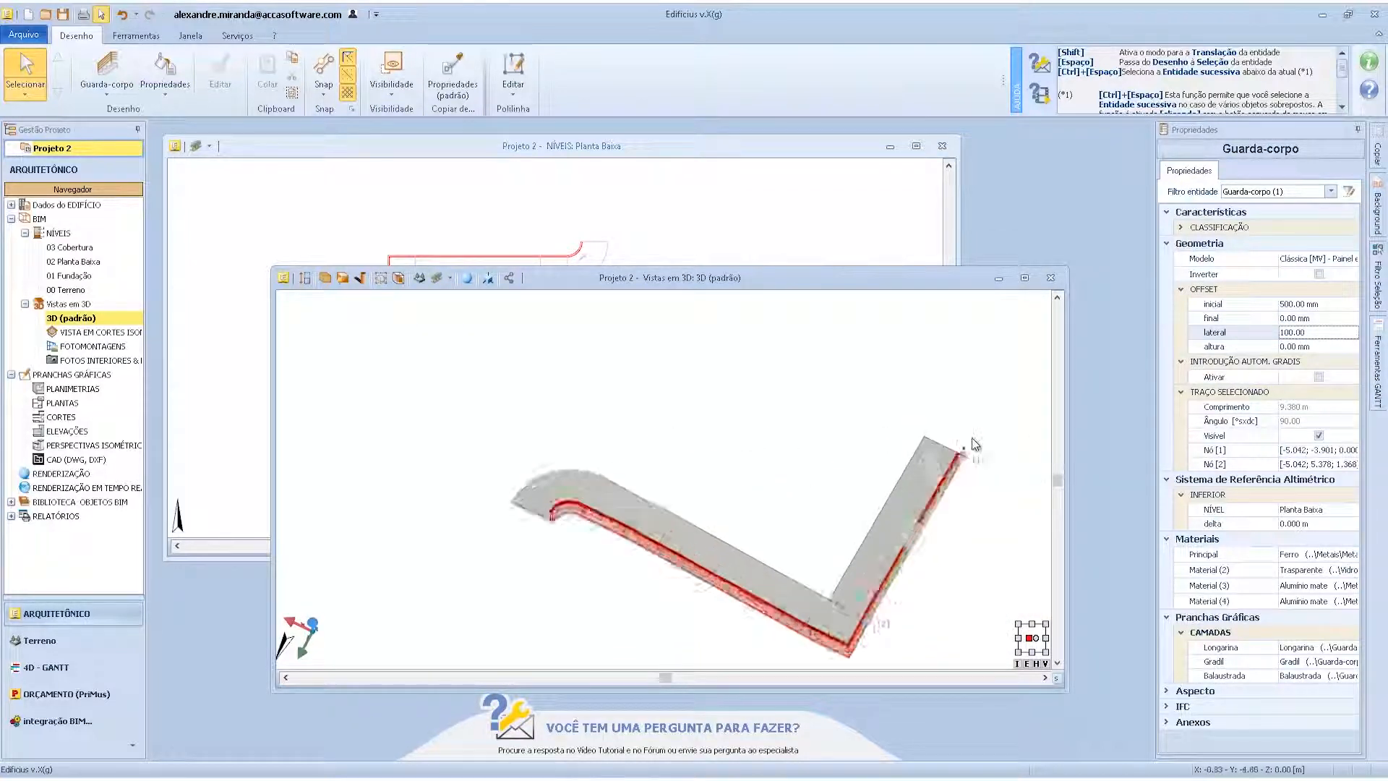
scroll(965, 518, up, 5)
mouse_move(801, 497)
middle_down()
mouse_move(827, 499)
mouse_move(778, 500)
middle_up()
middle_drag(750, 481, 791, 492)
scroll(815, 477, down, 8)
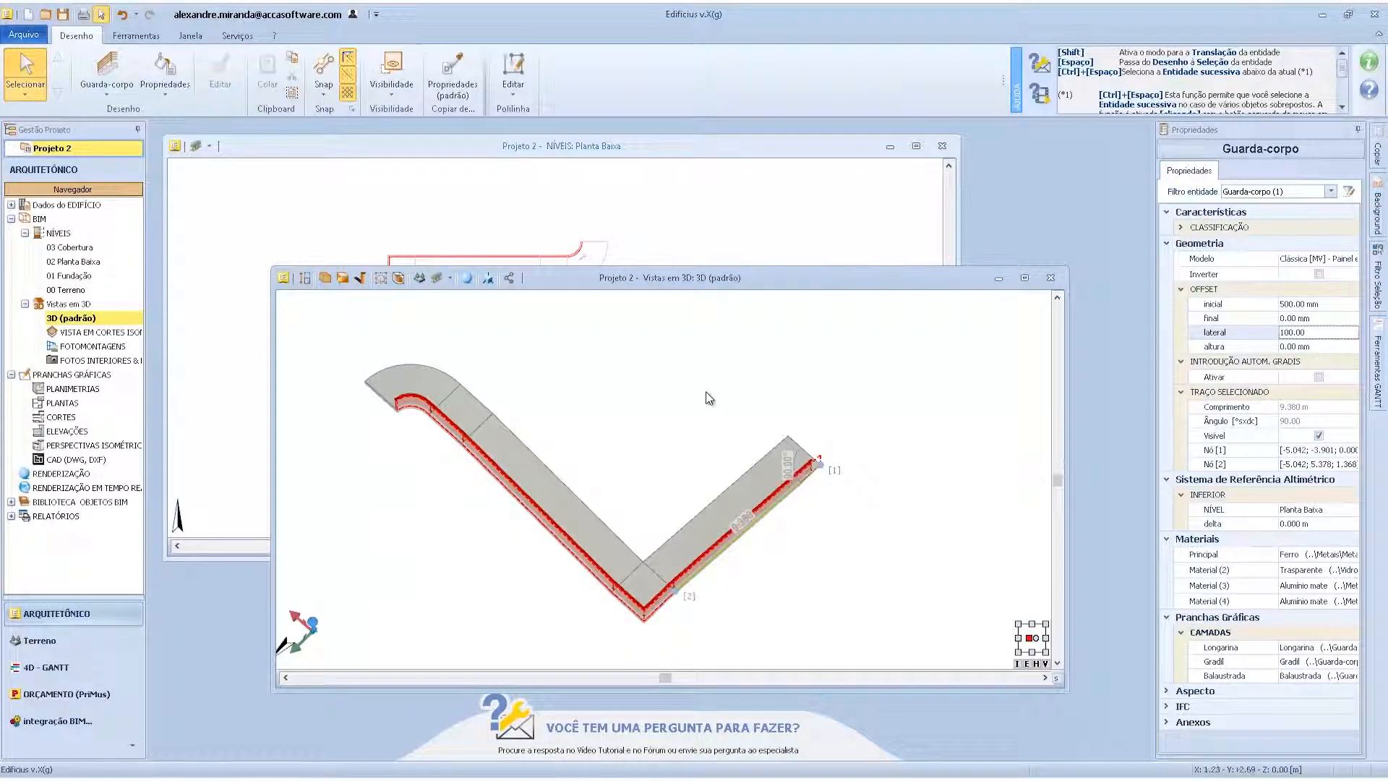
- Try automatic gradil insertion on the railing, open its spacing value, and deactivate the option again
click(1318, 377)
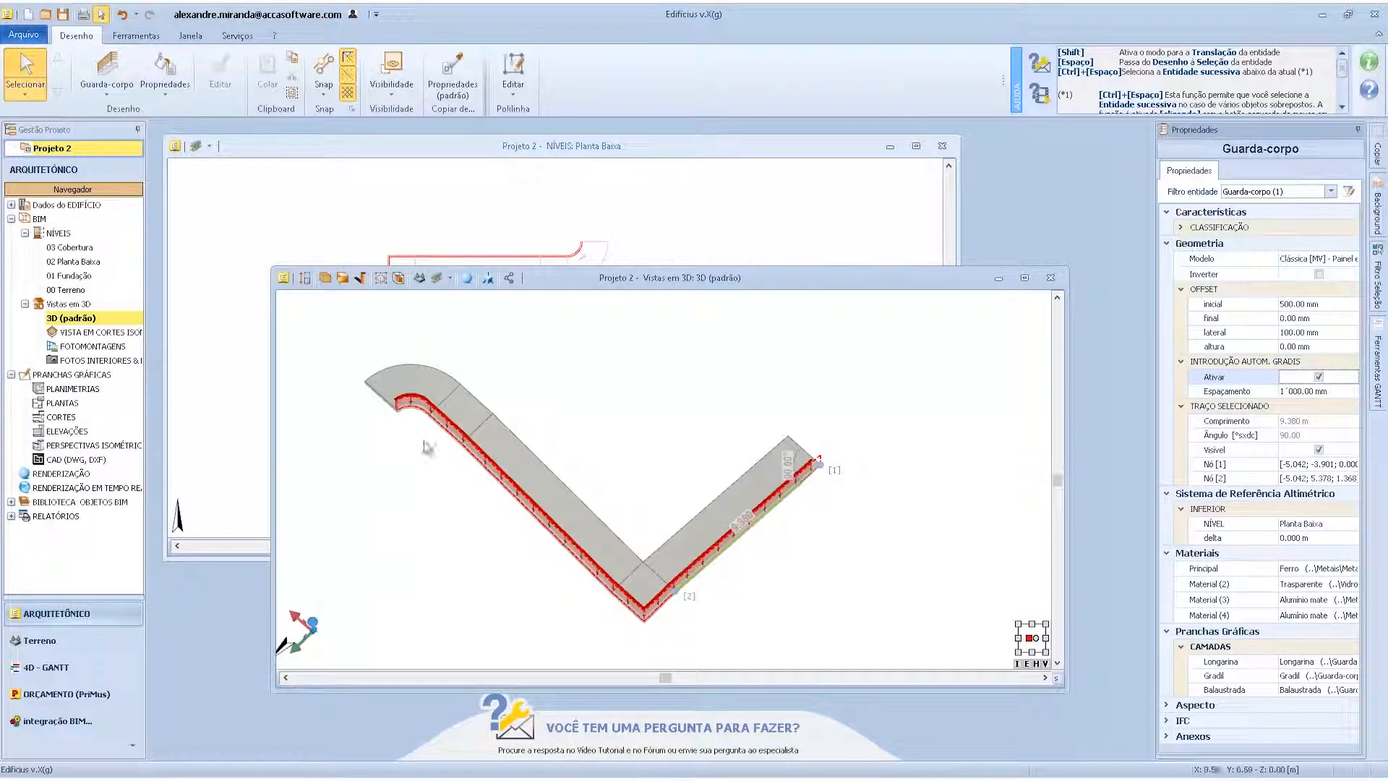
scroll(423, 442, up, 5)
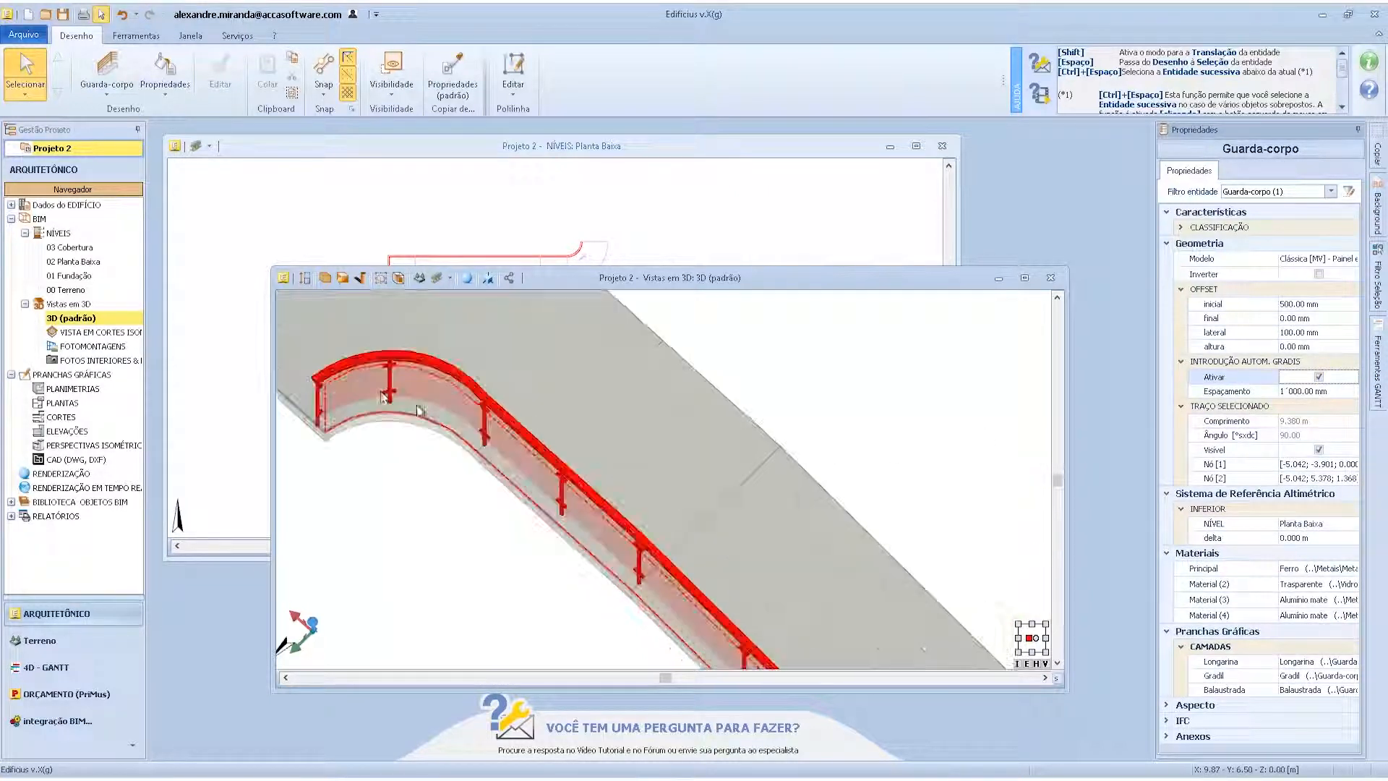
click(1301, 391)
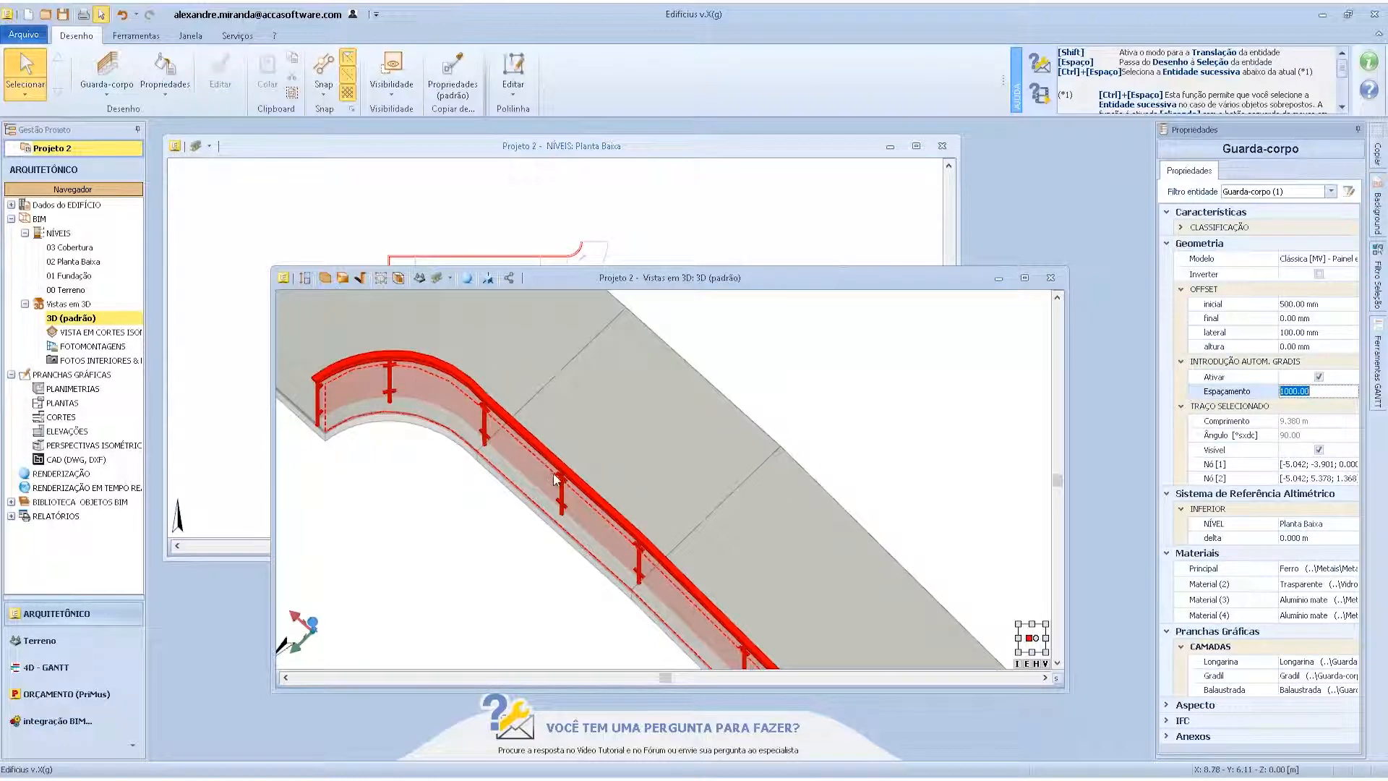
click(1319, 376)
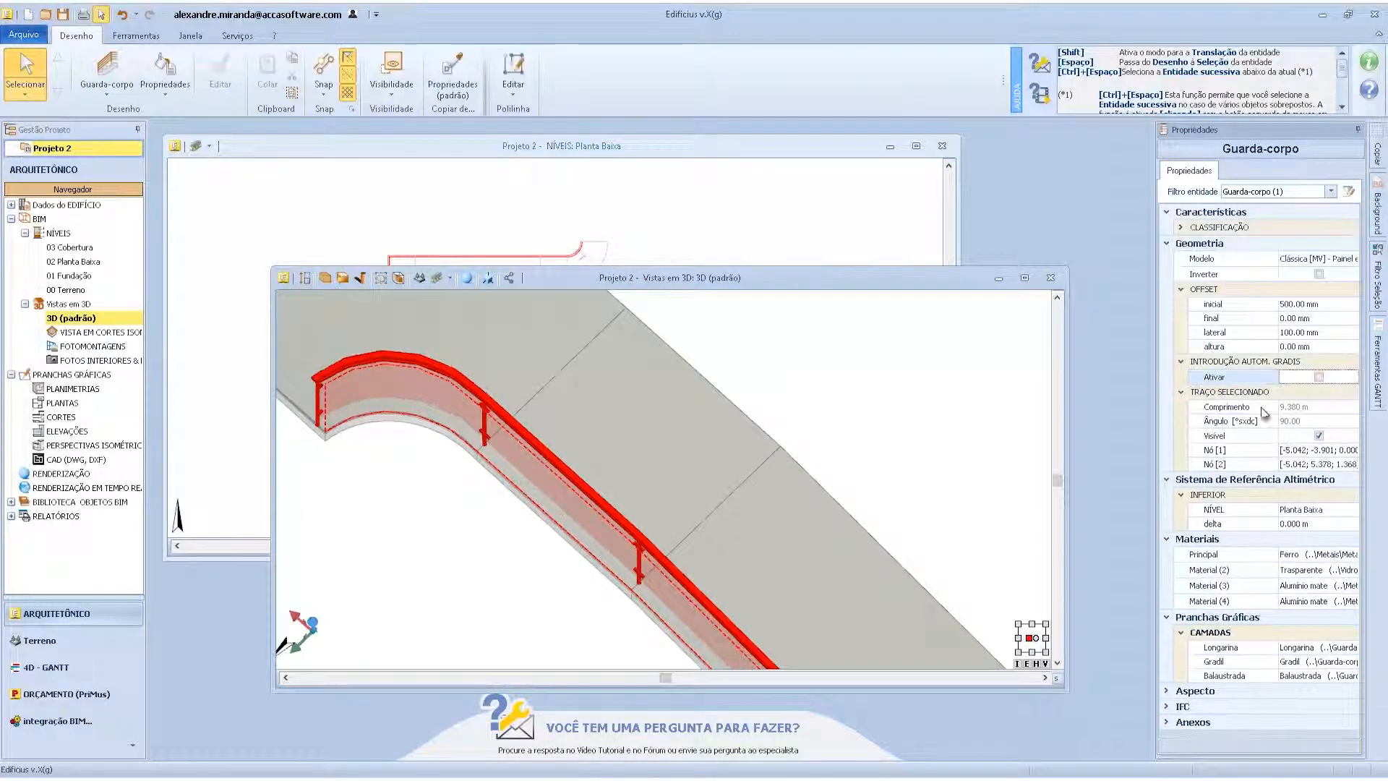
scroll(745, 412, down, 4)
scroll(673, 443, up, 3)
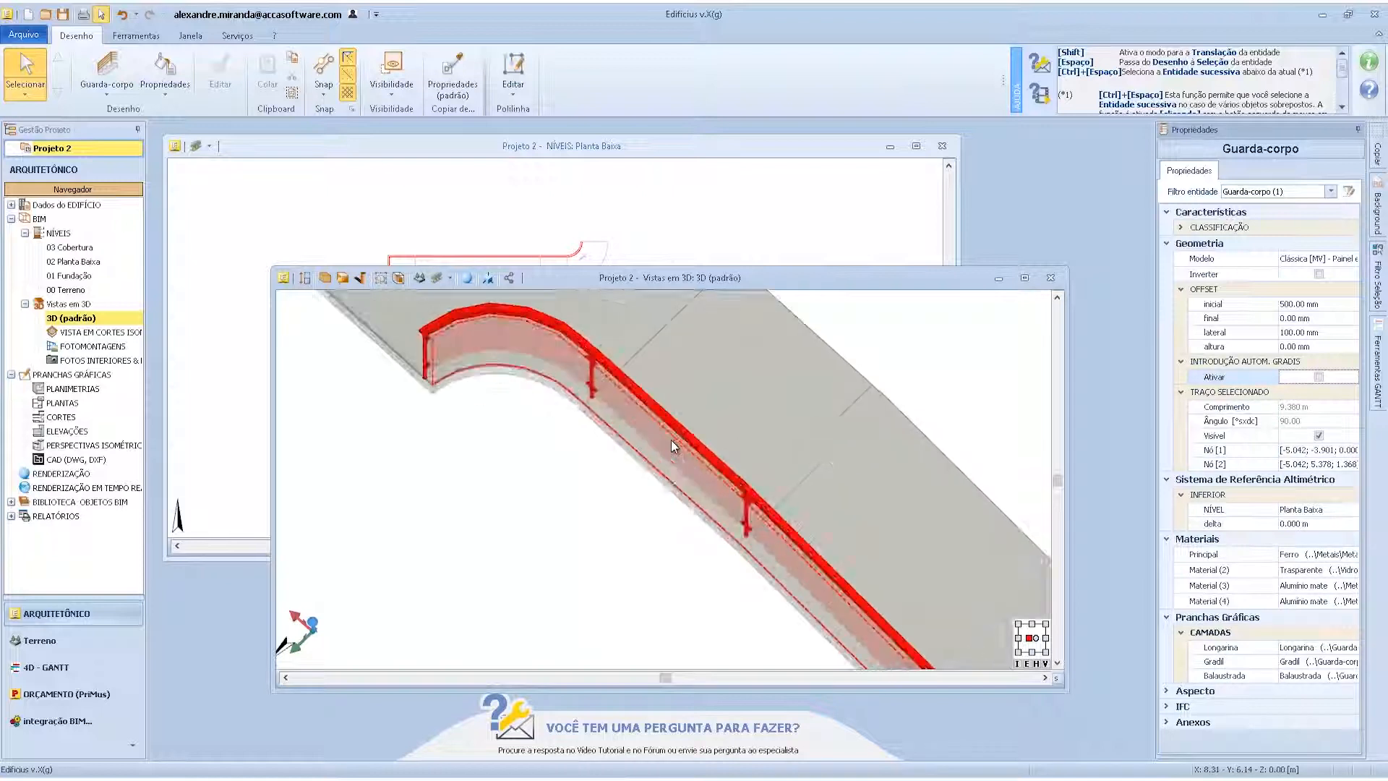
scroll(636, 535, down, 5)
scroll(627, 550, up, 3)
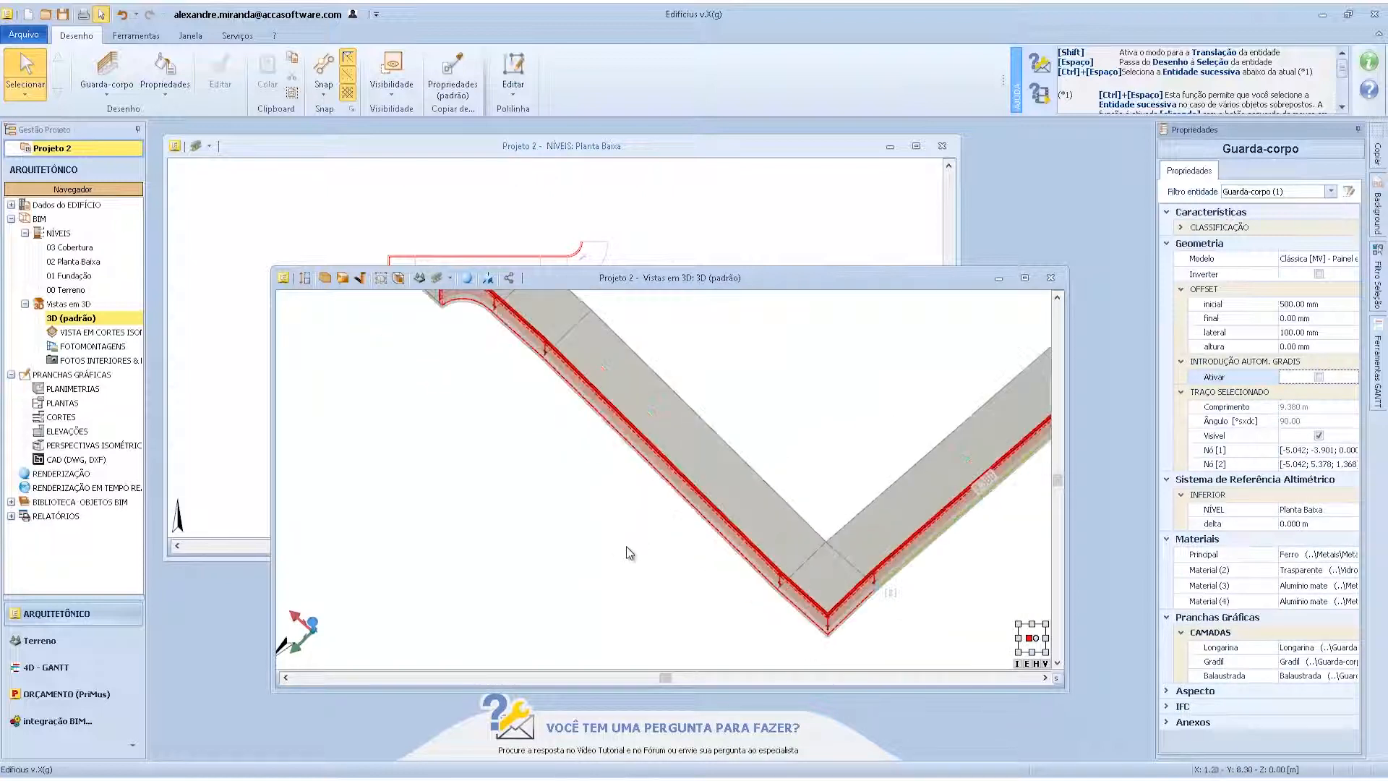
click(673, 484)
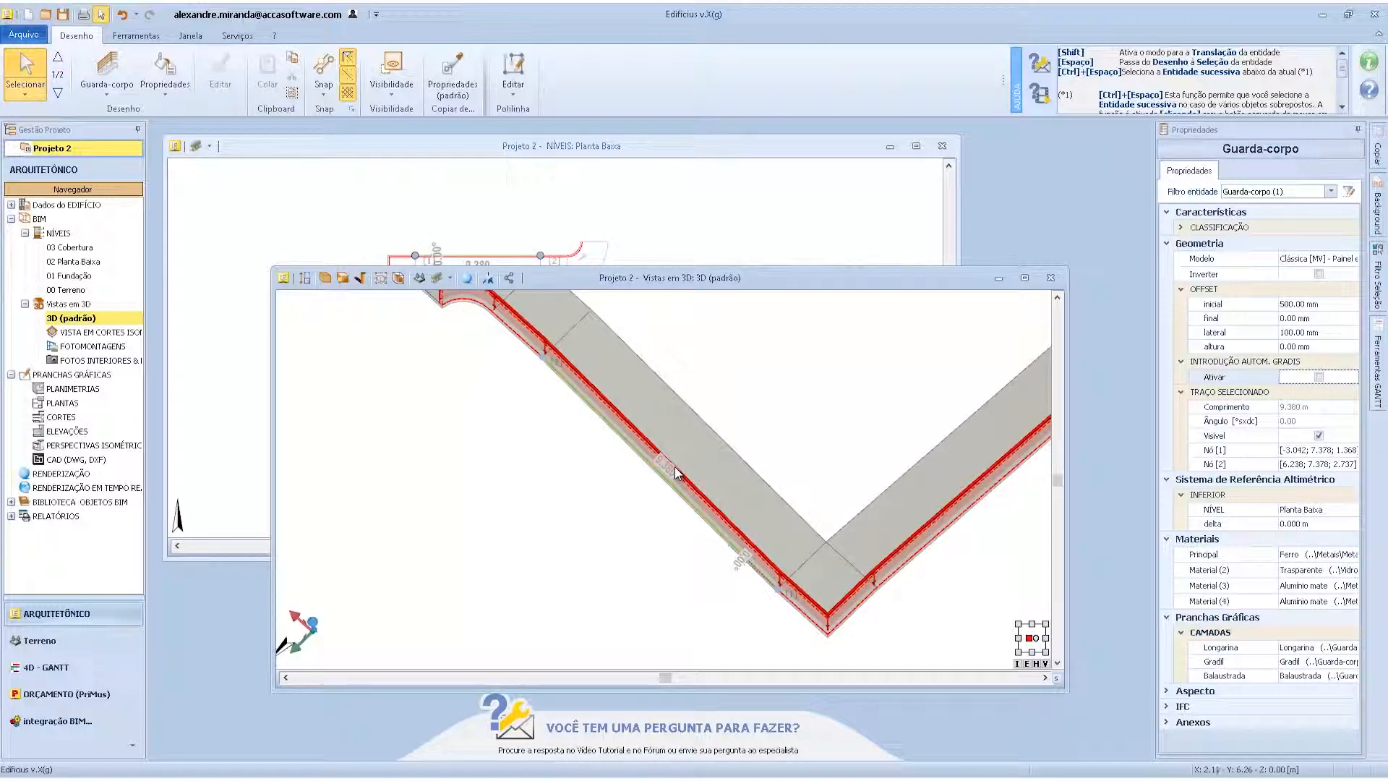
right_click(666, 473)
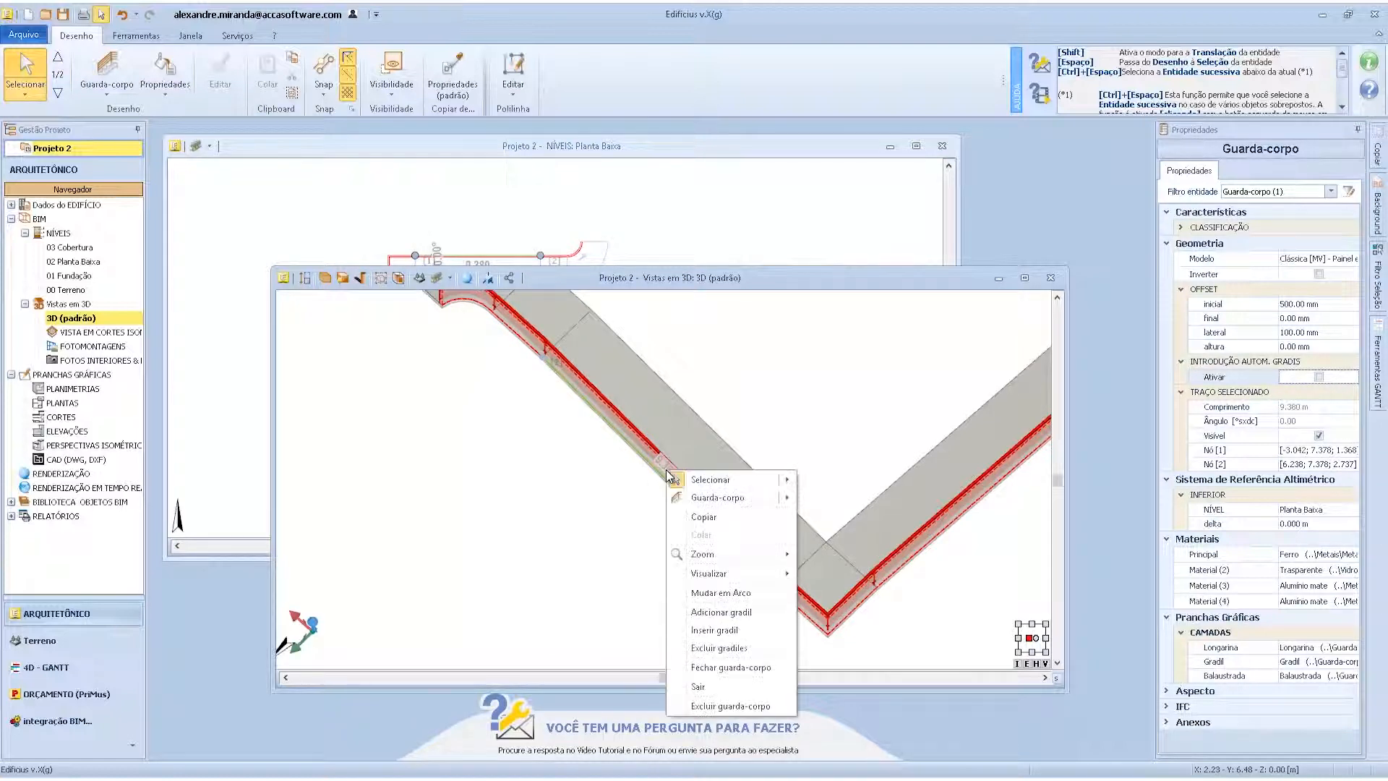
click(733, 611)
scroll(523, 411, down, 2)
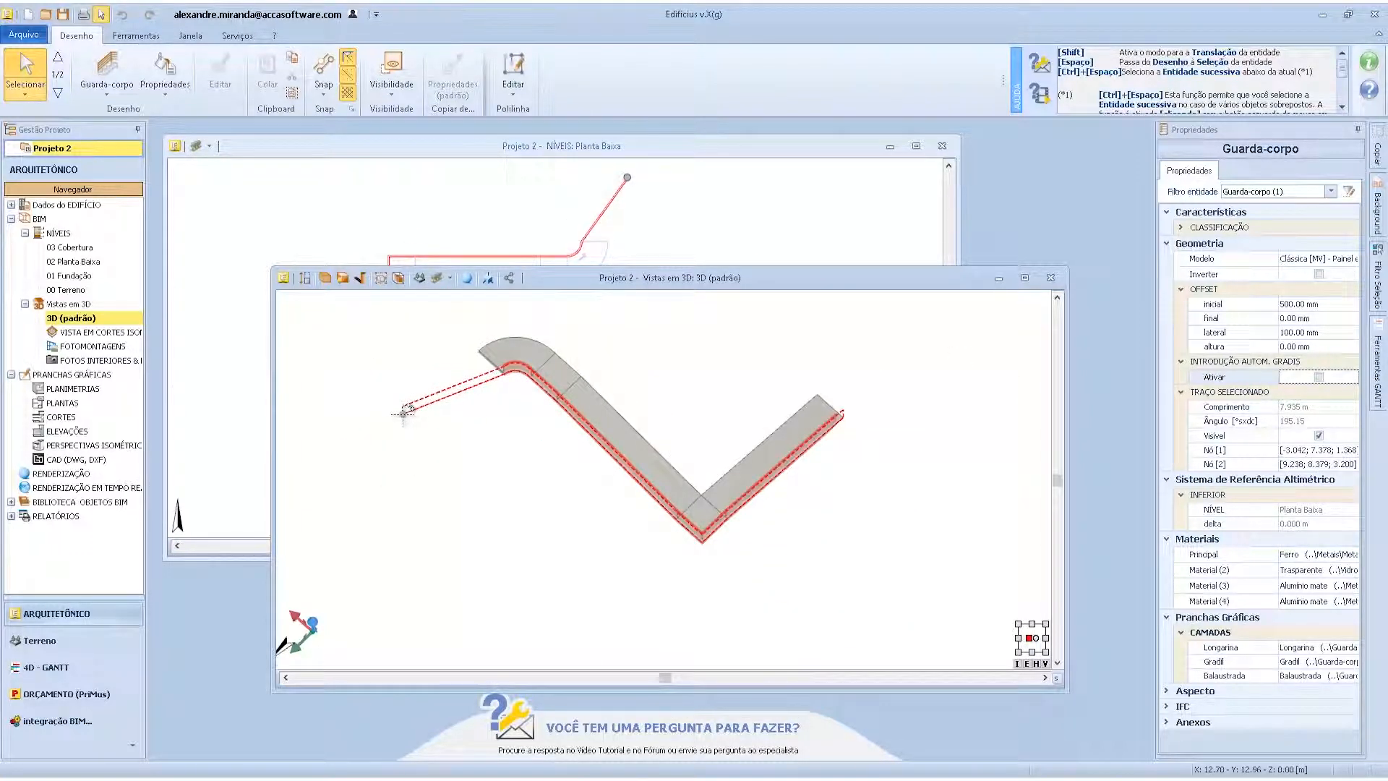
key(Escape)
- Insert a gradil at the middle of the railing's long straight segment beside the ramp's second flight
scroll(572, 450, up, 3)
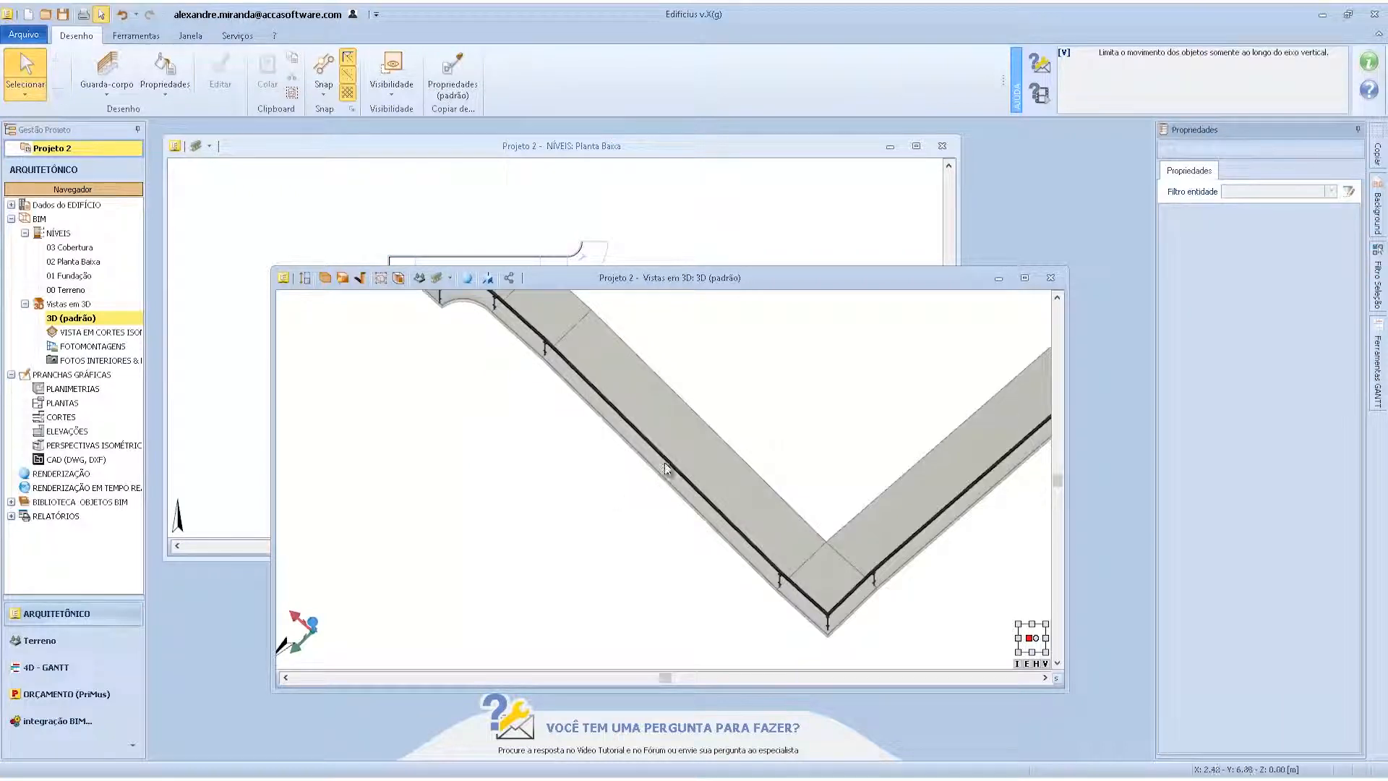
click(665, 462)
right_click(665, 462)
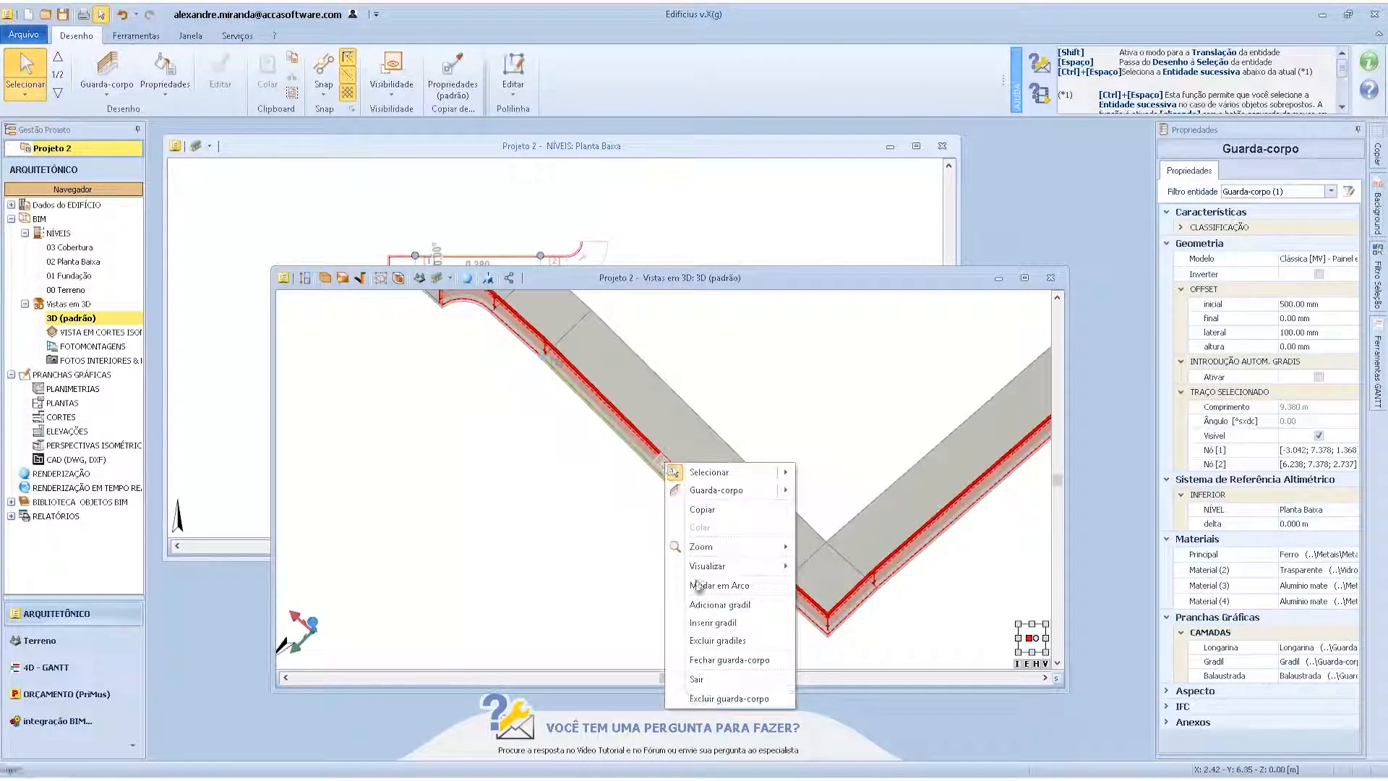
click(705, 623)
scroll(655, 471, up, 2)
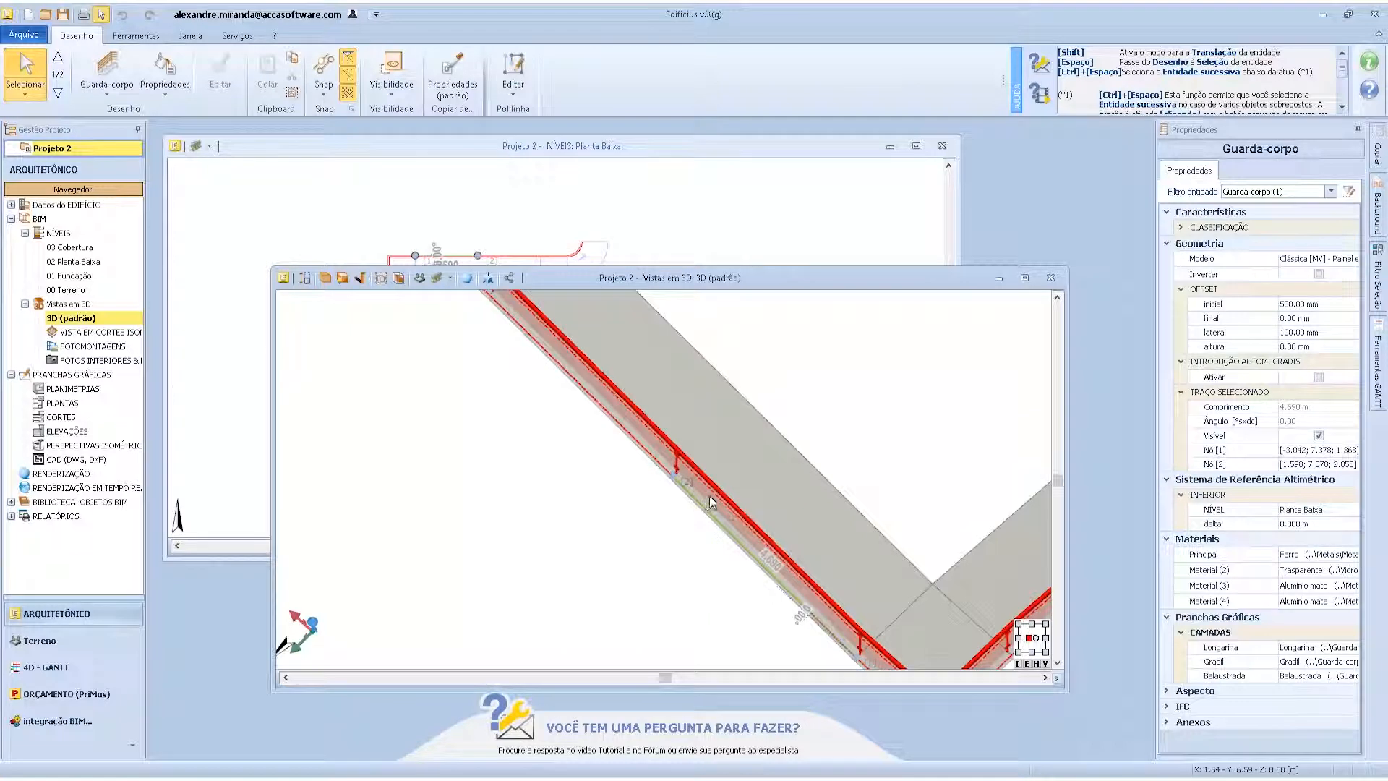
- Insert one more gradil at the middle of each half of the divided straight railing segment
right_click(769, 545)
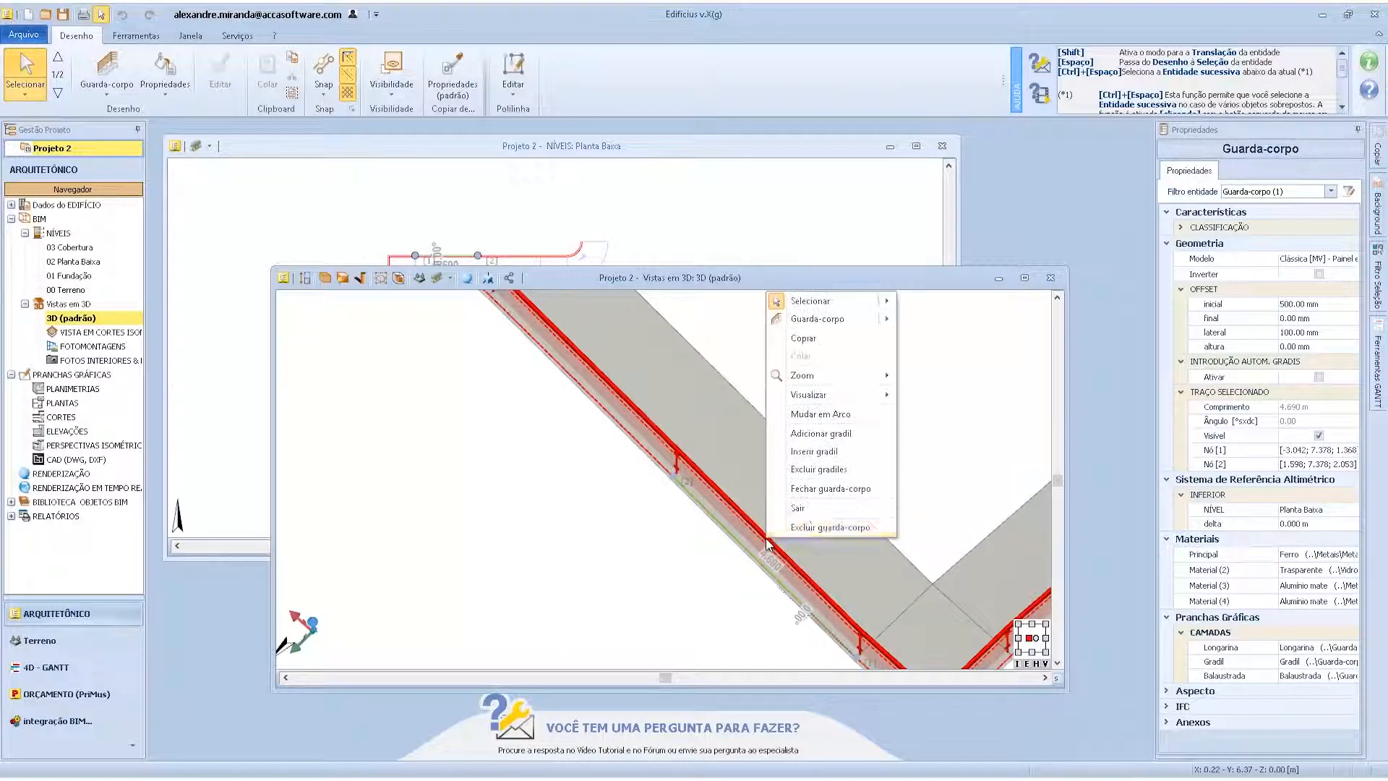
click(767, 469)
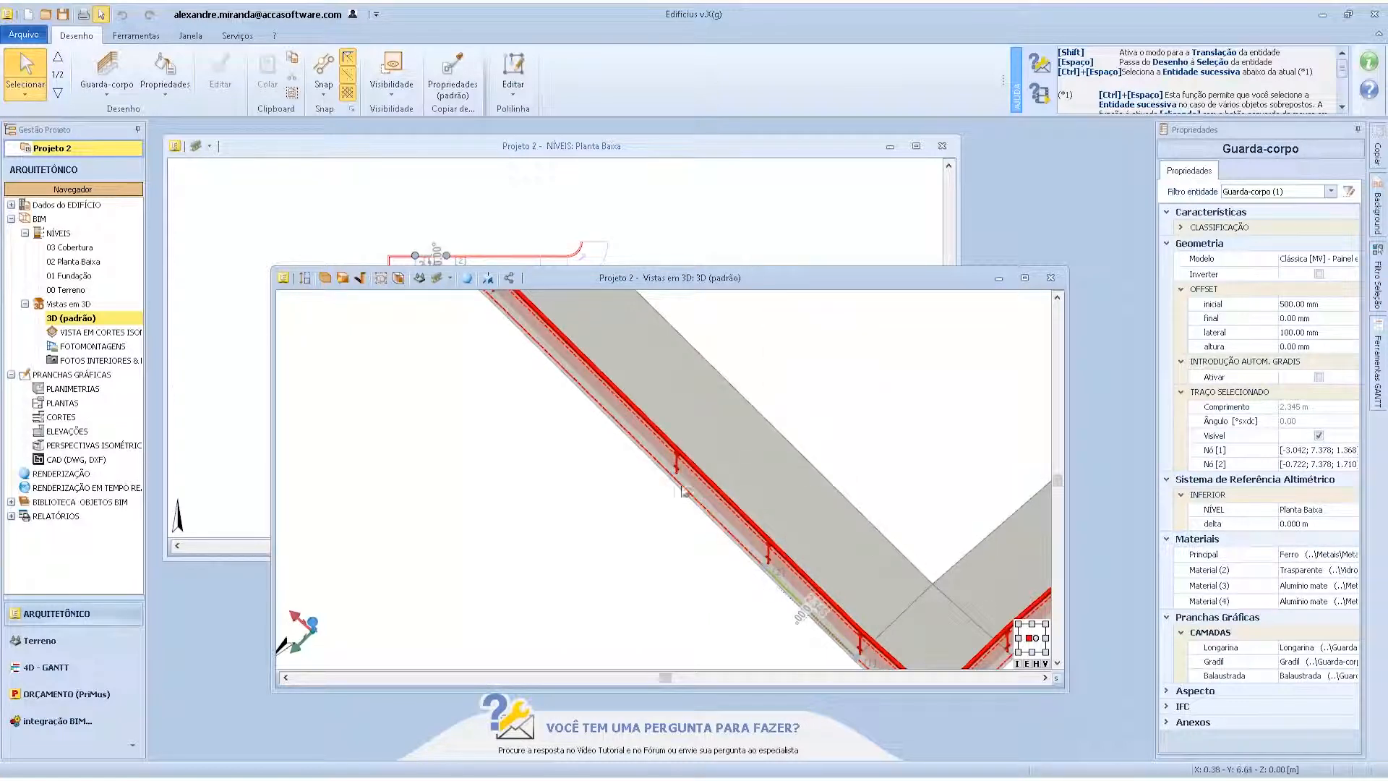
right_click(591, 369)
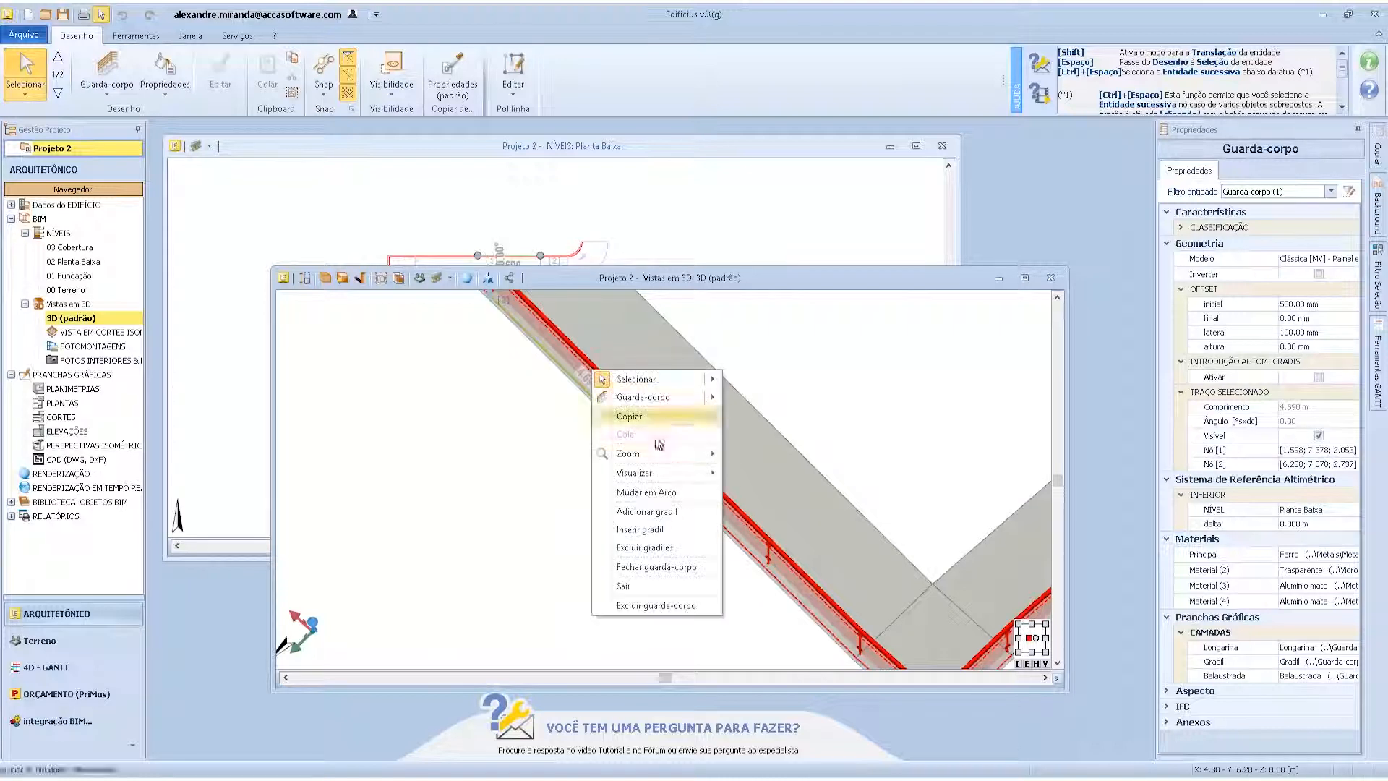
click(663, 536)
scroll(636, 498, down, 5)
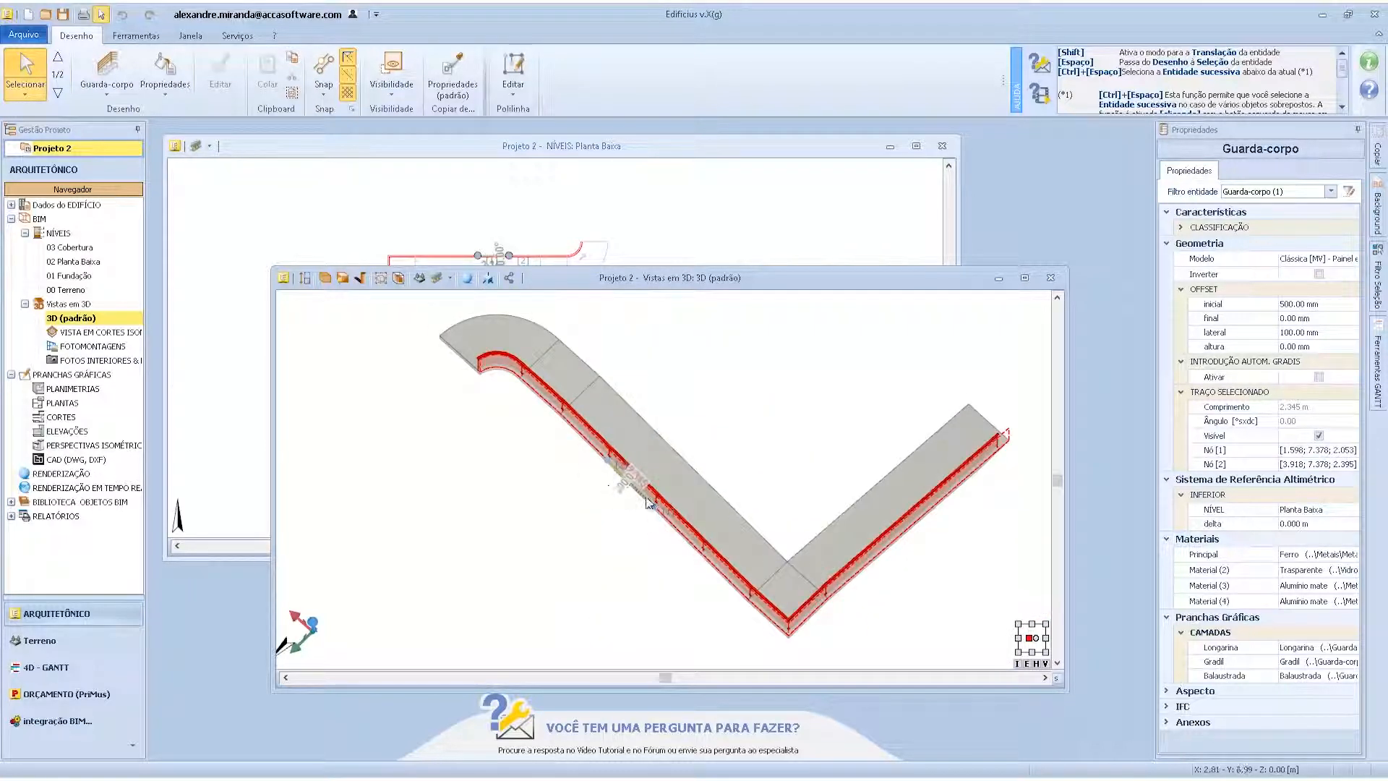
scroll(640, 516, up, 3)
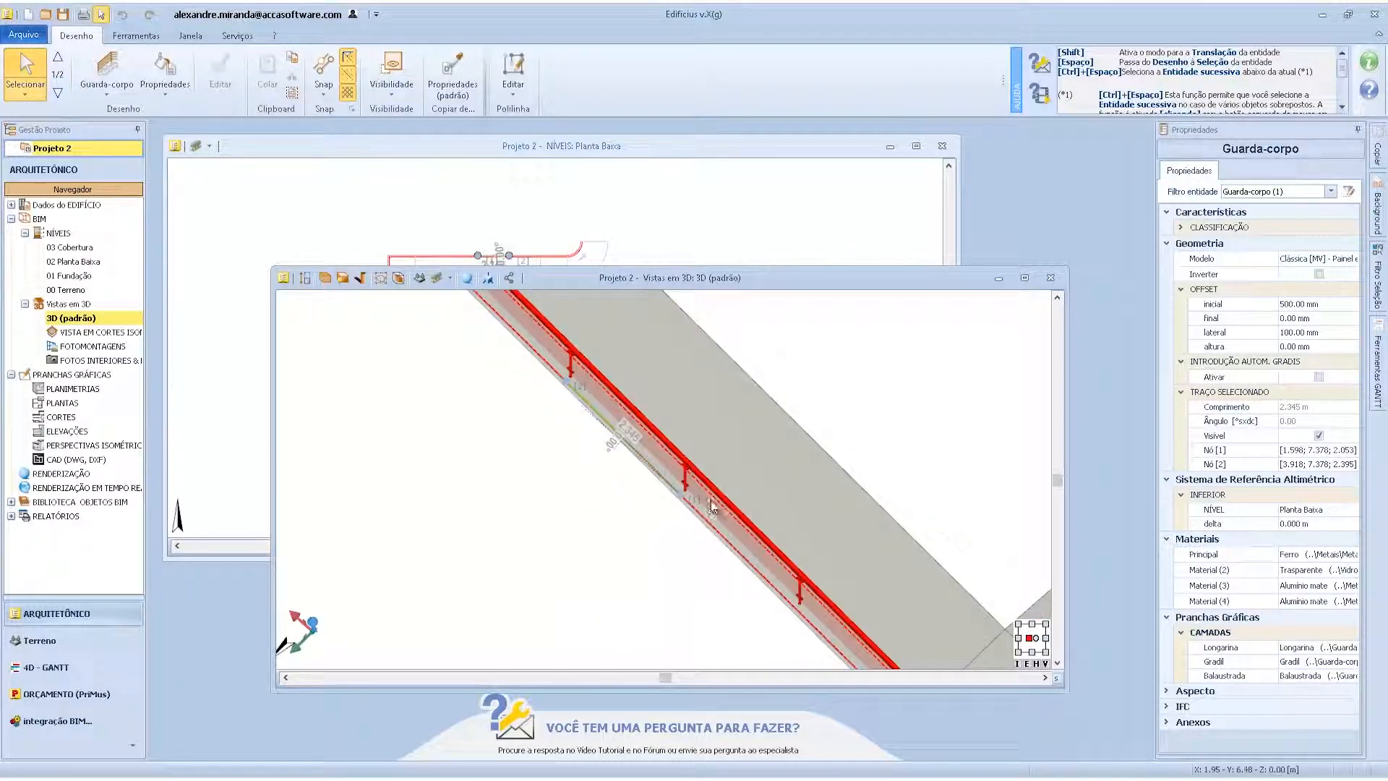
- Inspect a segment between the inserted gradis, deselect the railing, and examine it along the flight and at the corner landing
click(729, 506)
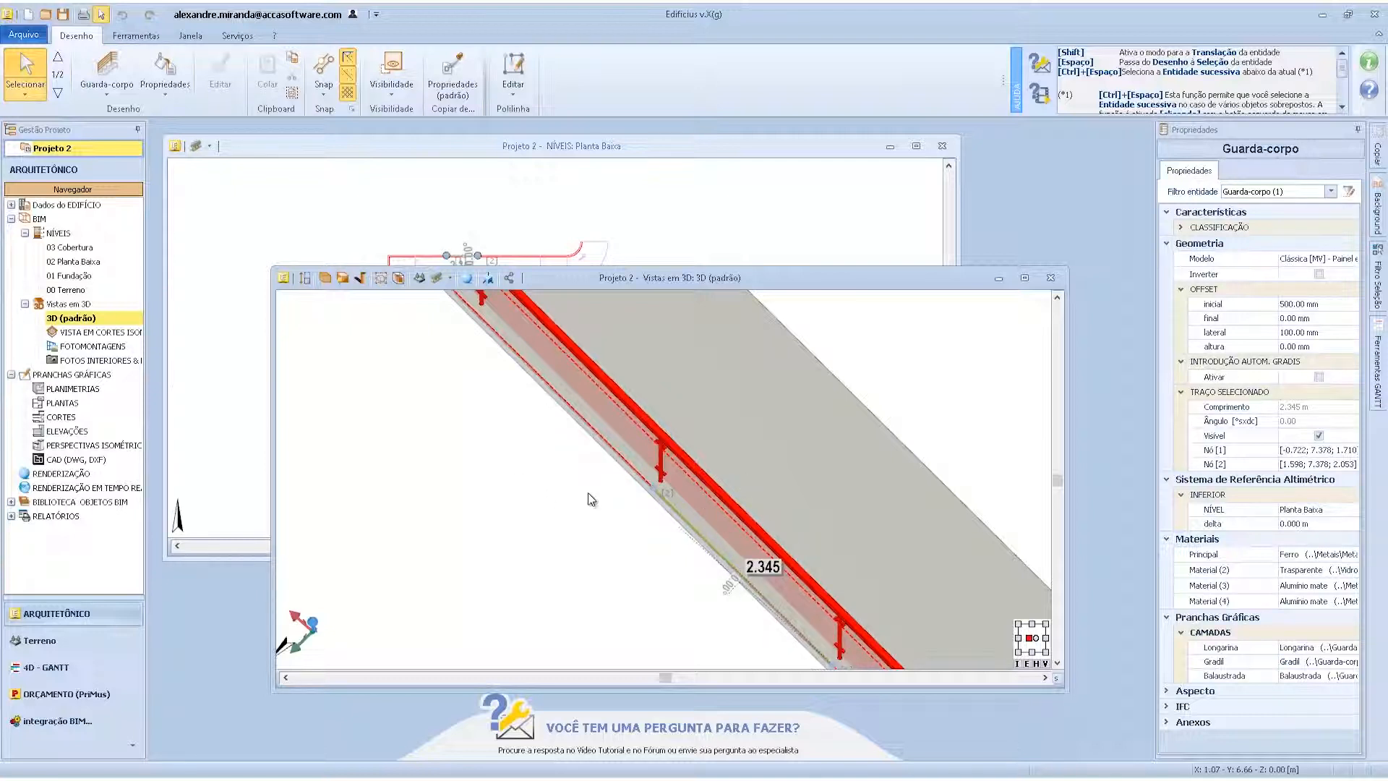
click(533, 484)
scroll(534, 484, down, 5)
middle_drag(505, 487, 629, 490)
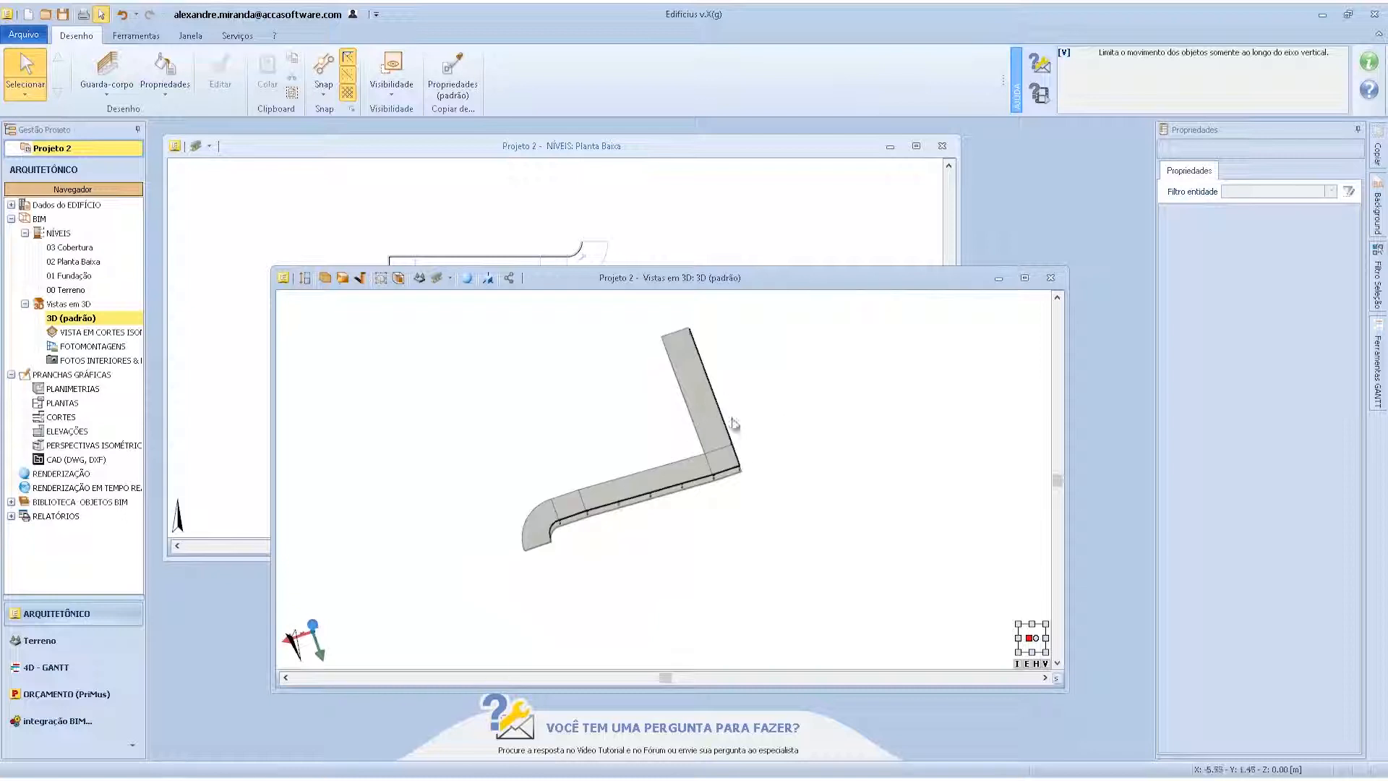
scroll(734, 426, up, 2)
scroll(737, 448, up, 2)
middle_drag(731, 451, 737, 505)
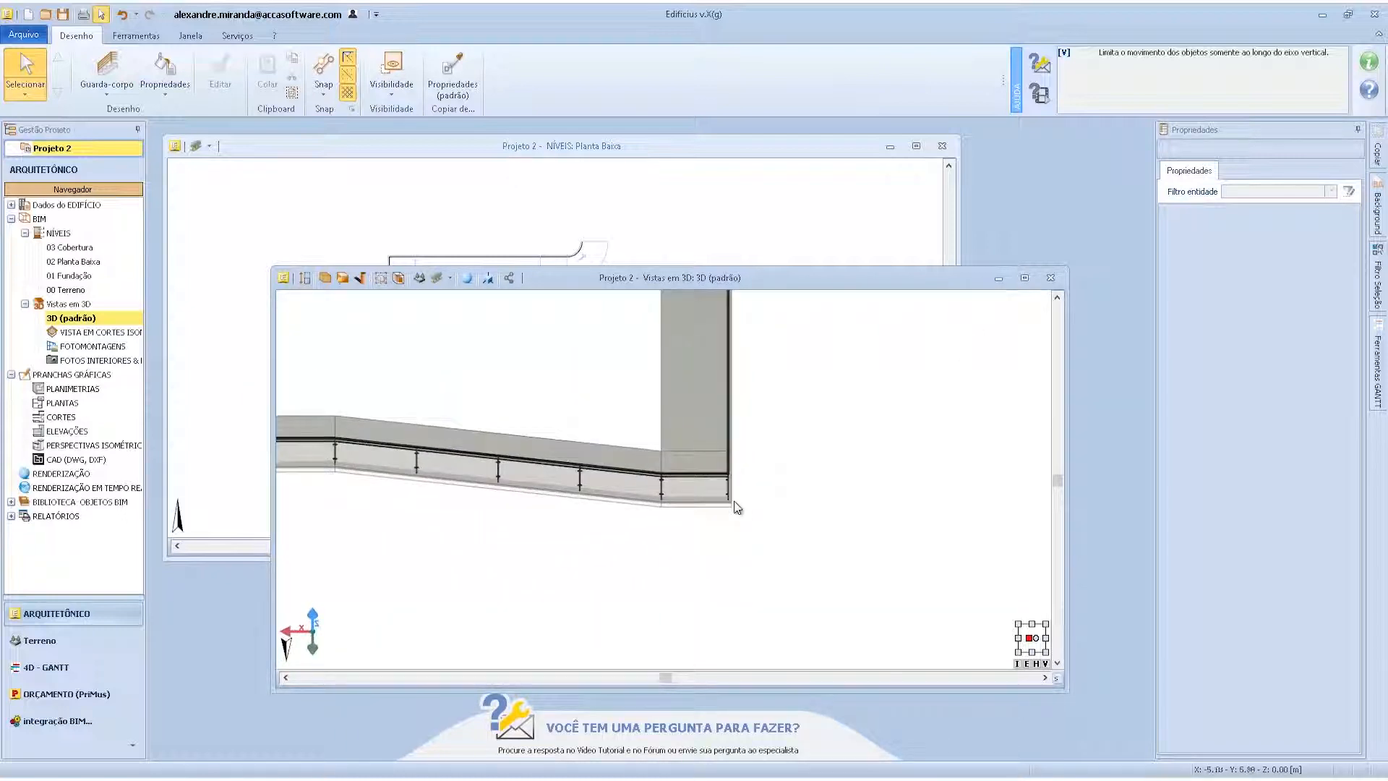
scroll(737, 505, down, 3)
- Delete the whole ramp and its railing from the Planta Baixa view
click(435, 197)
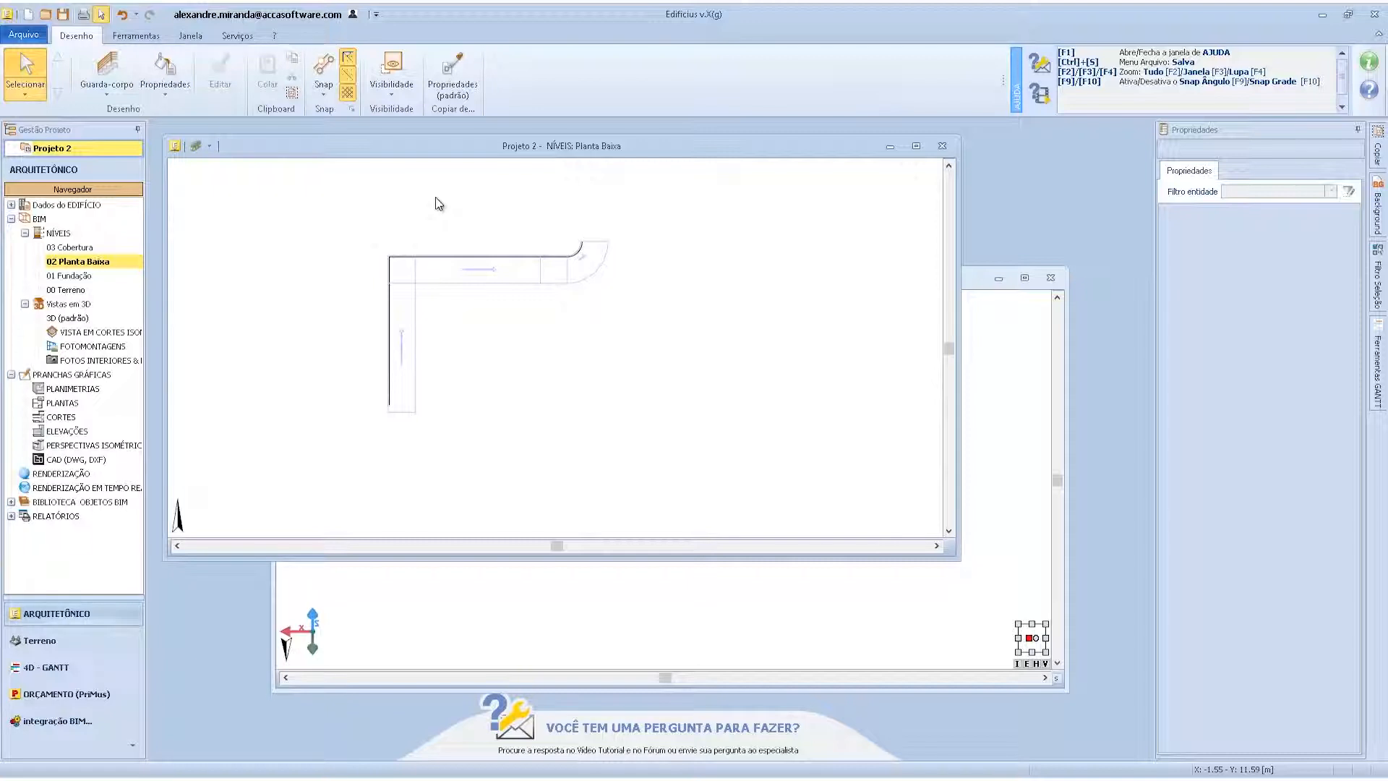
mouse_move(342, 217)
mouse_down()
mouse_move(458, 319)
mouse_move(705, 438)
mouse_up()
key(Delete)
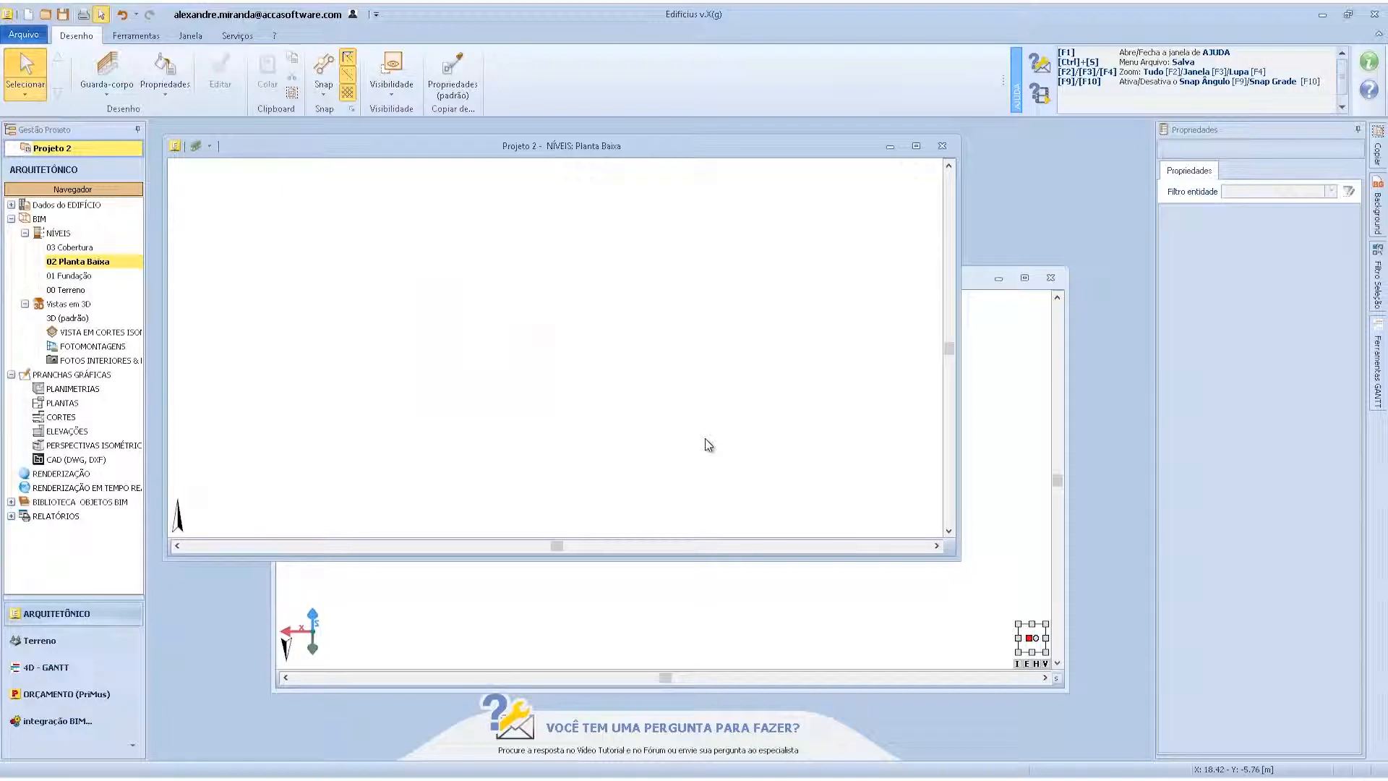
- Start a new Pilar, open its section library, and browse the categories, ending at Seção retangular
click(107, 88)
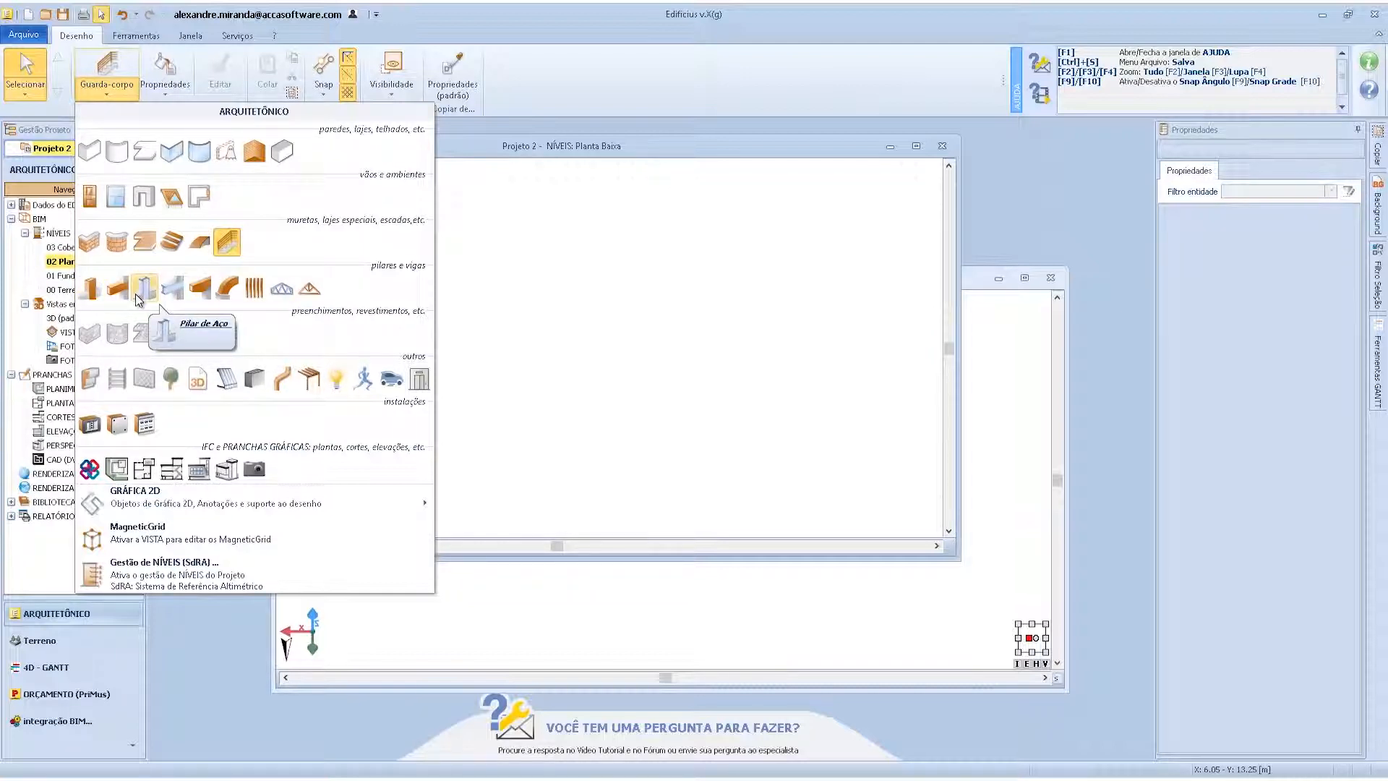
click(91, 293)
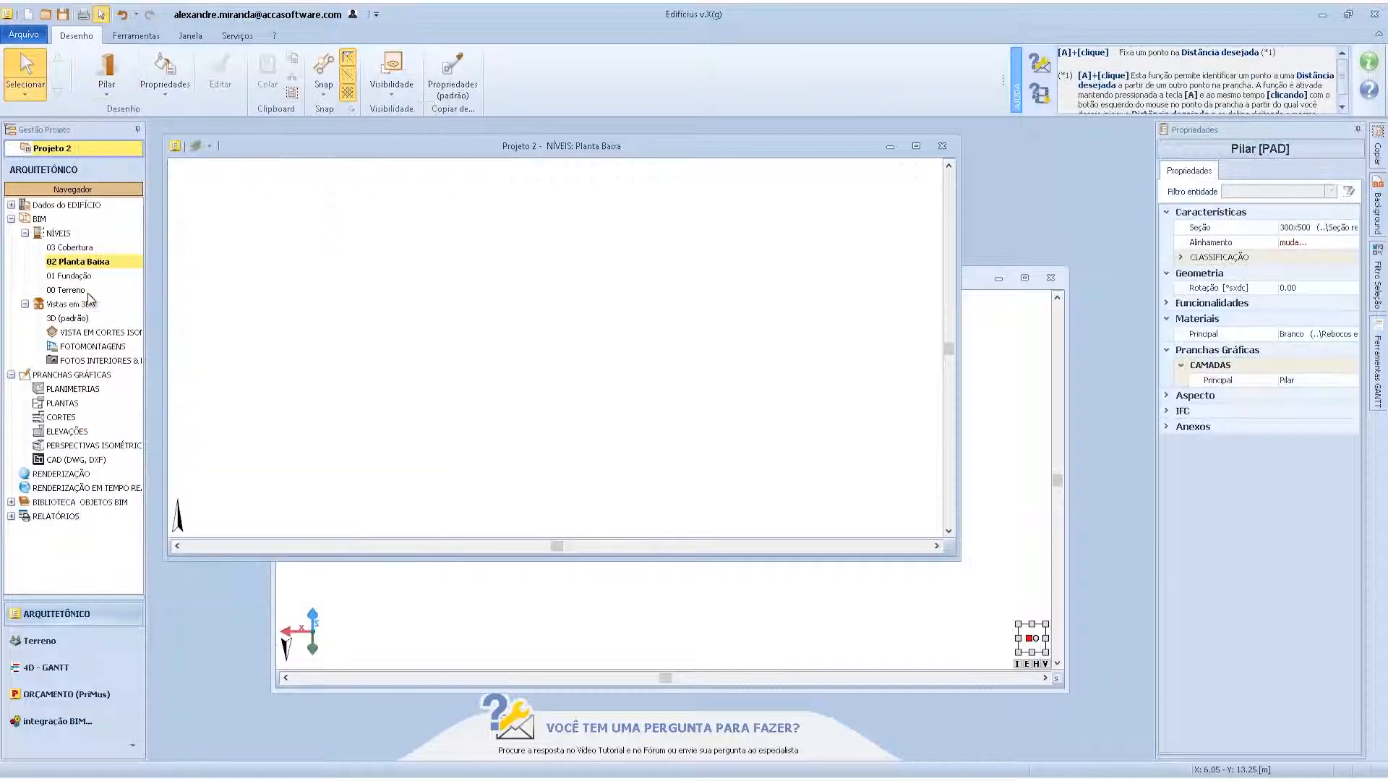
click(1312, 227)
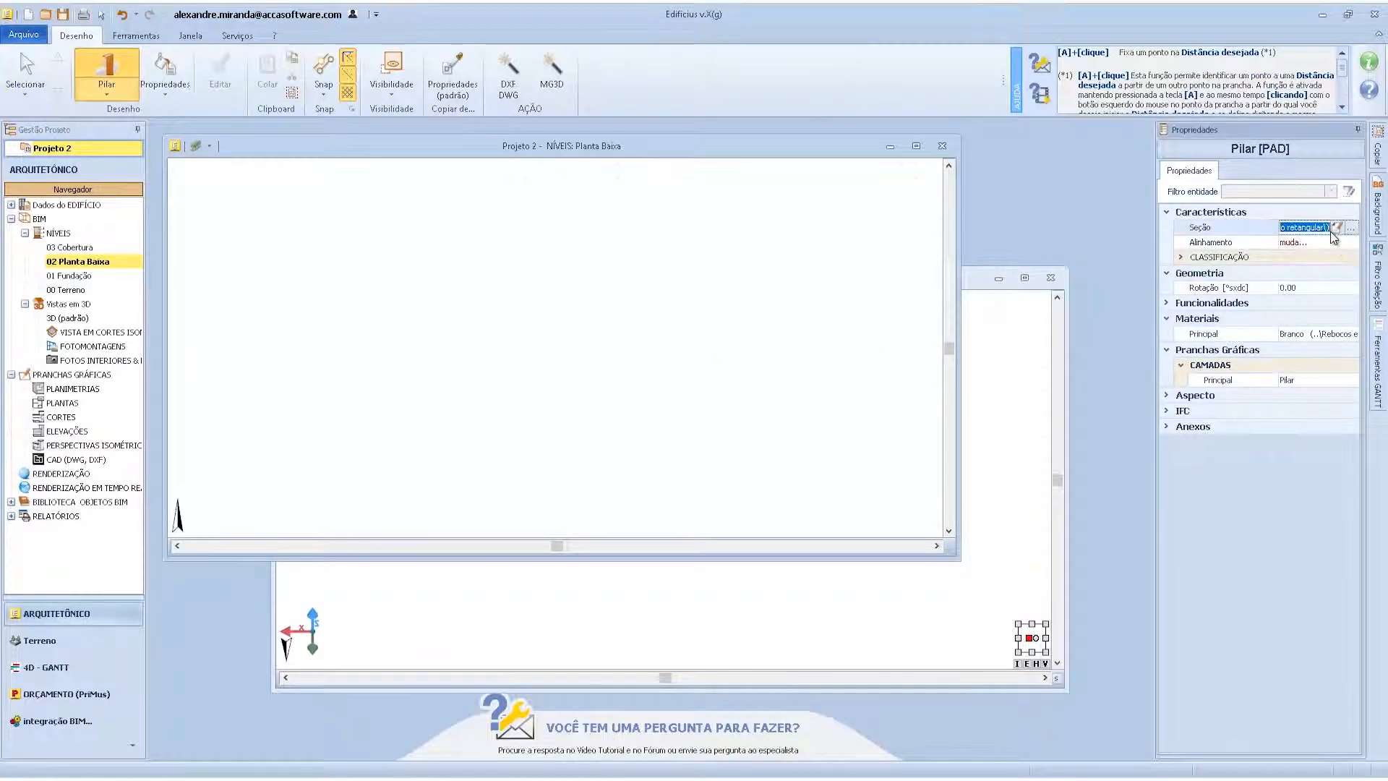
click(1351, 228)
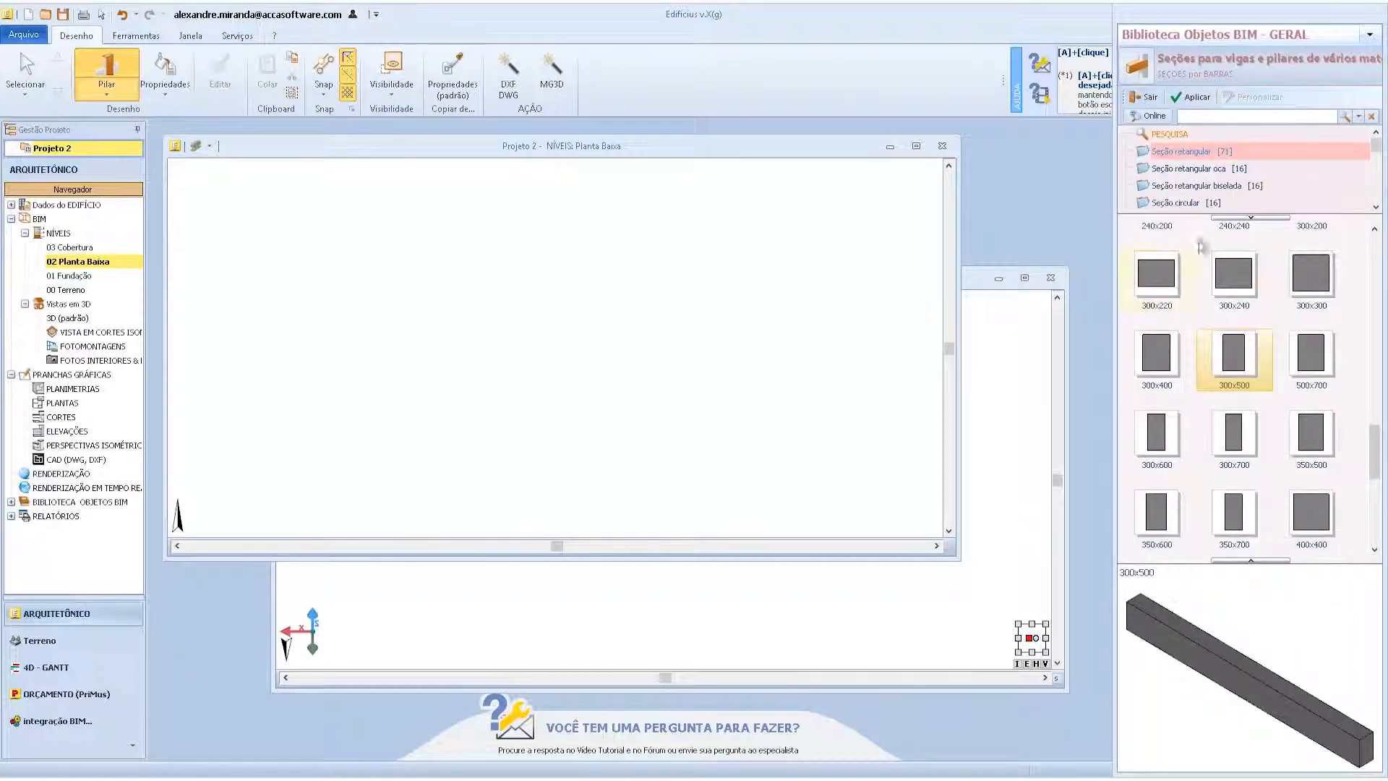
scroll(1265, 186, down, 2)
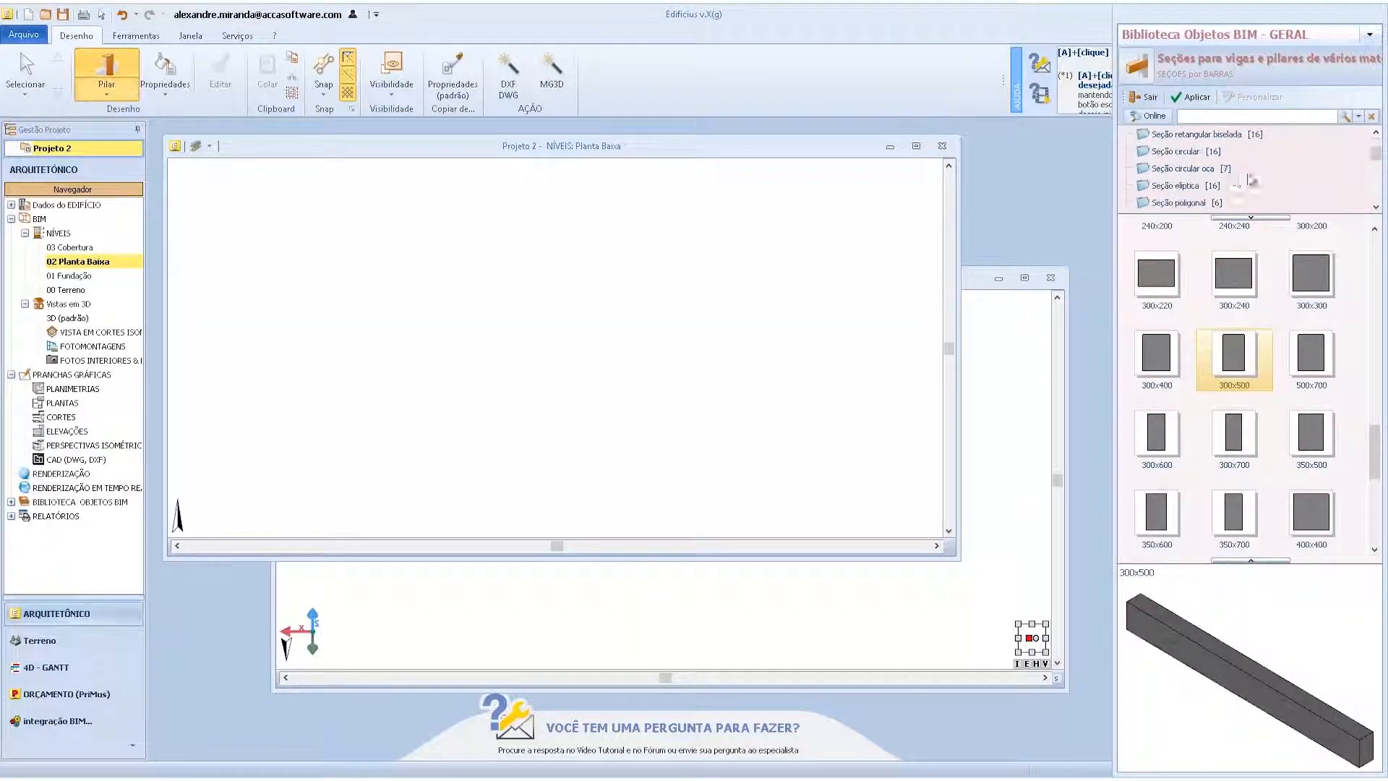
click(1208, 186)
scroll(1191, 181, down, 1)
scroll(1190, 176, up, 1)
click(1189, 169)
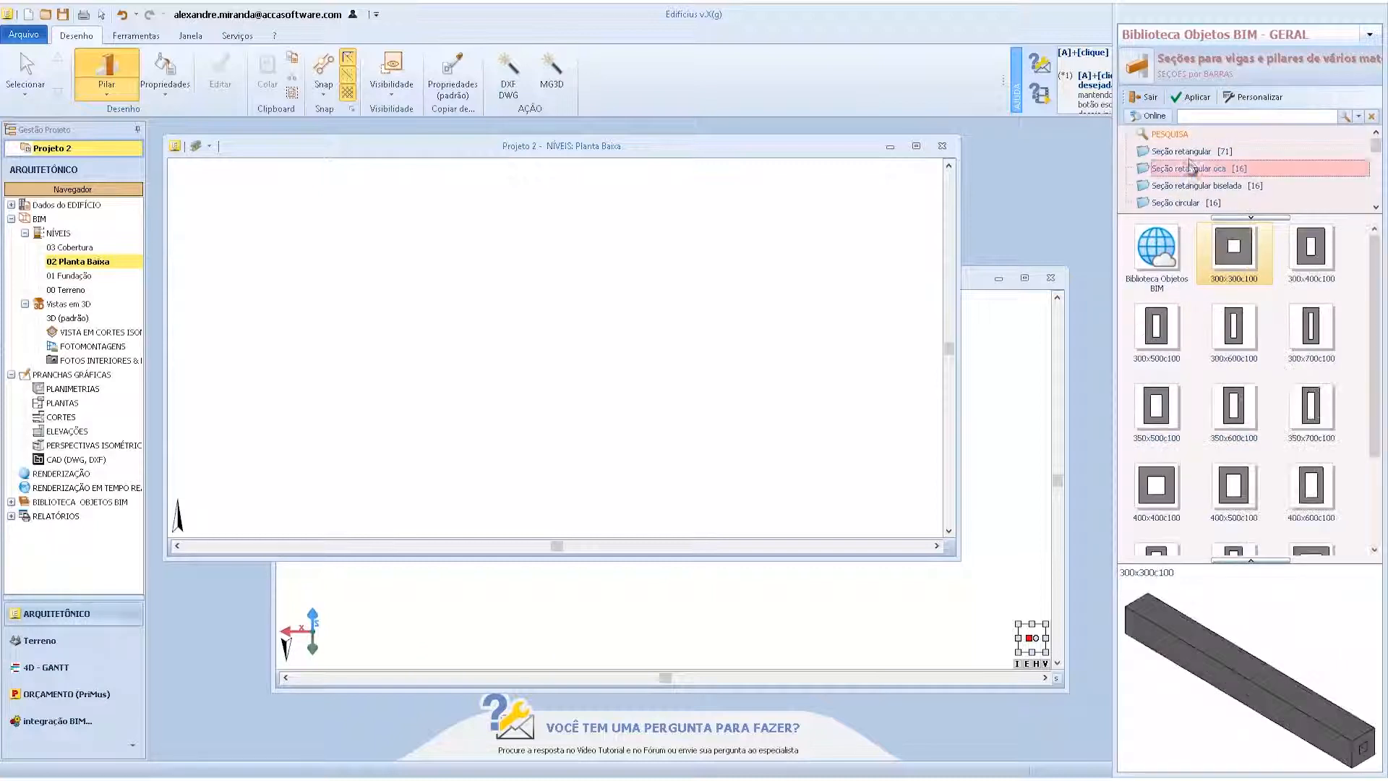
click(1190, 157)
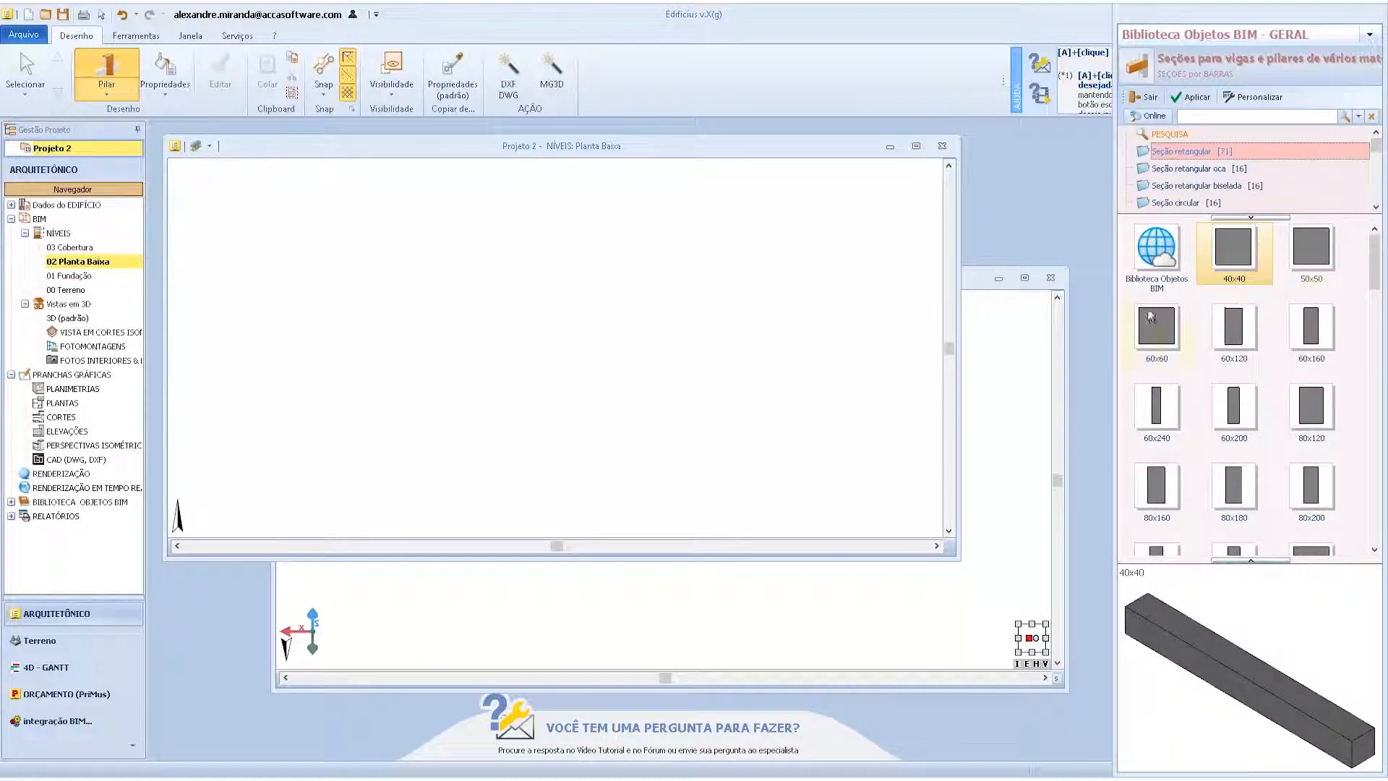
- Look through the rectangular sections and assign the 40x40 section to the pillar
scroll(1241, 340, down, 5)
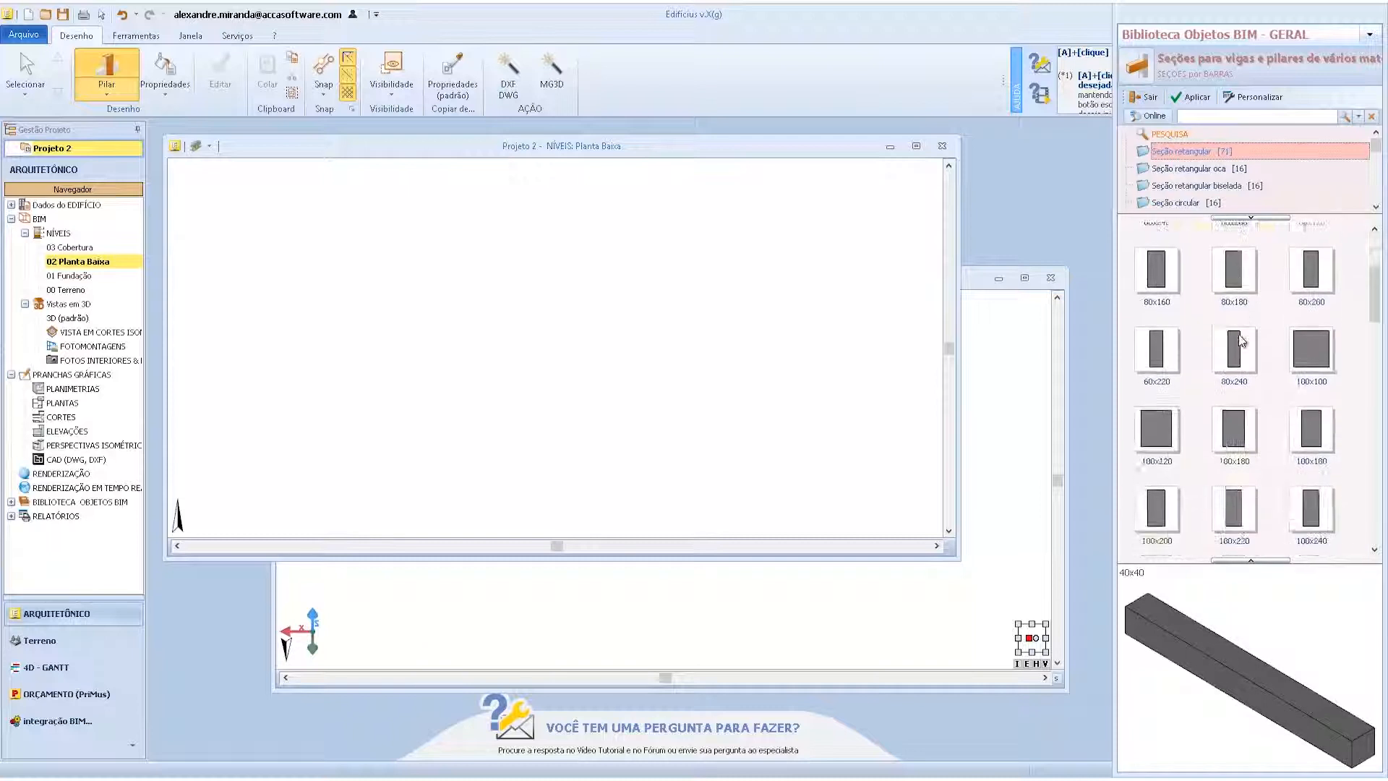
scroll(1240, 338, up, 2)
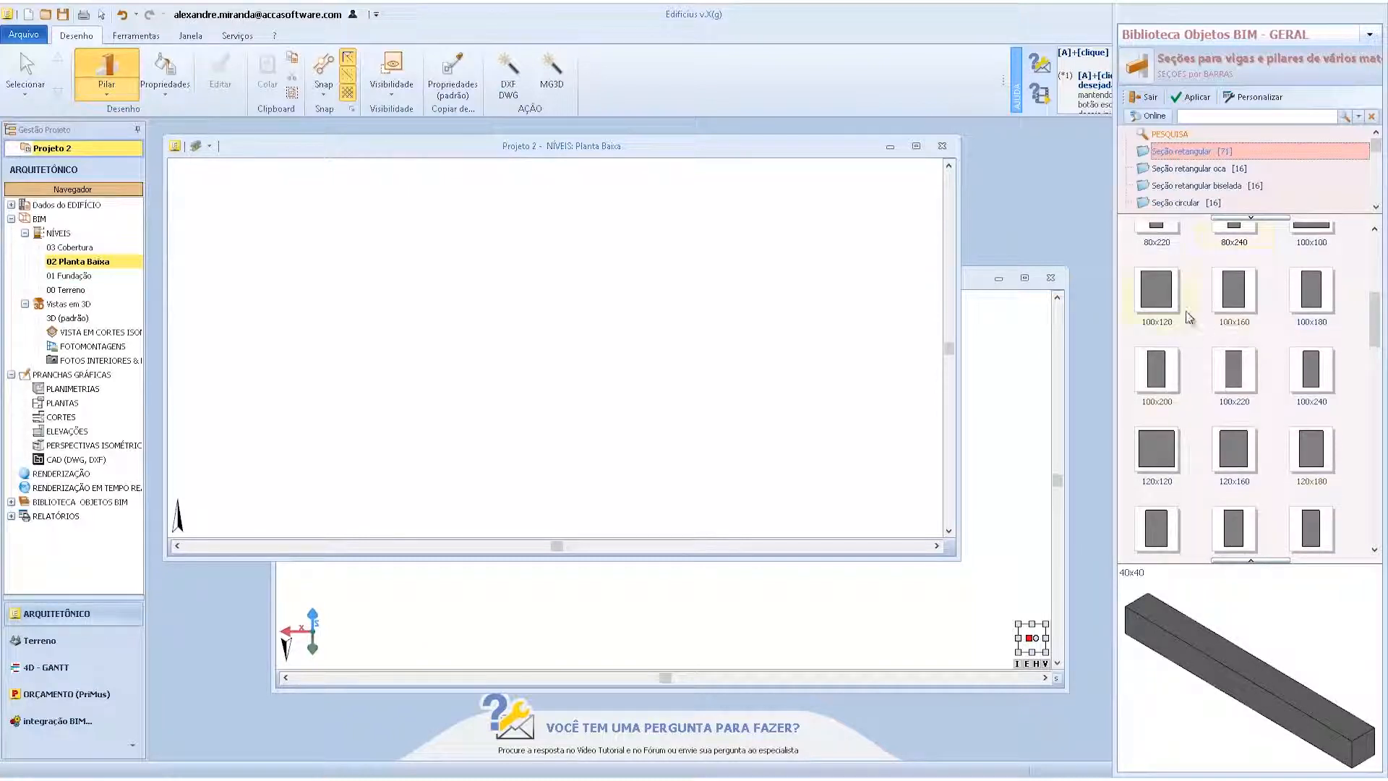
click(1155, 307)
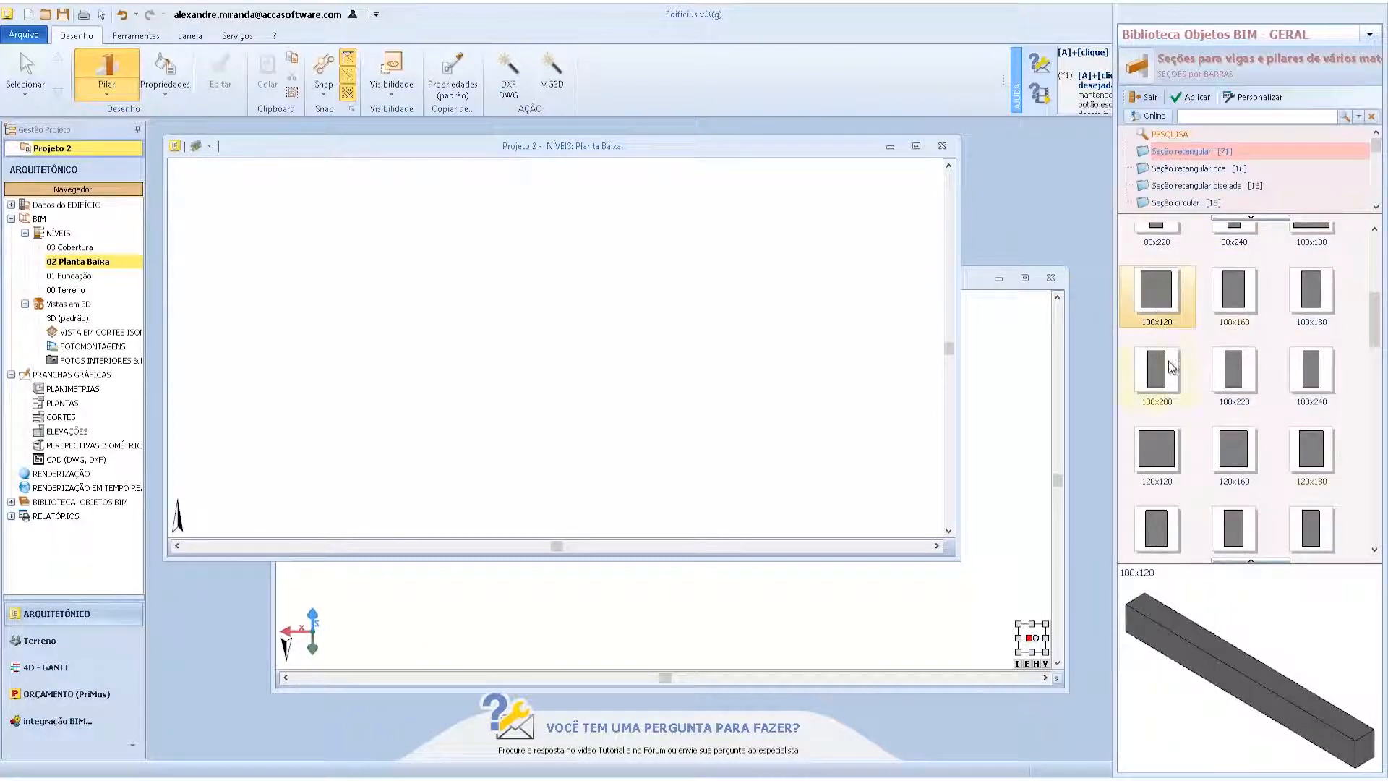
scroll(1171, 365, up, 3)
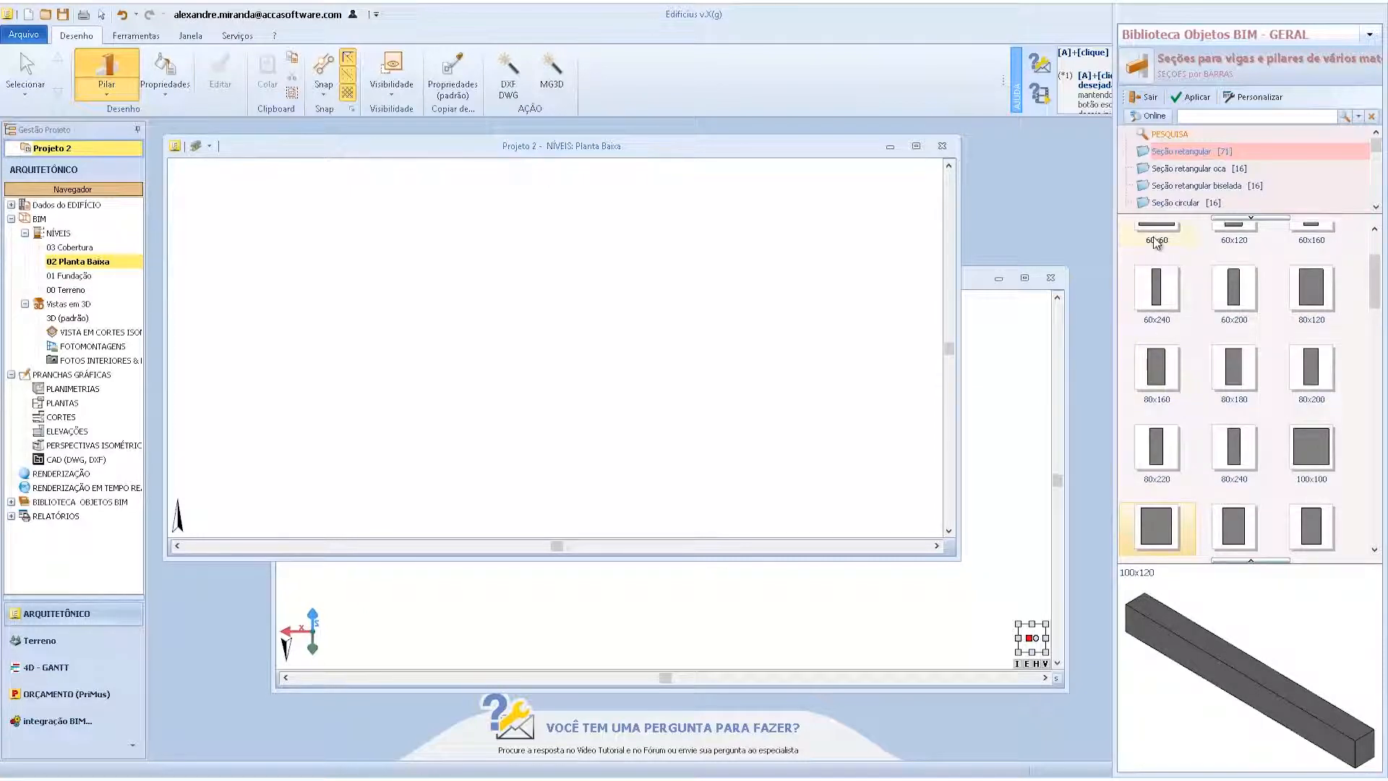
scroll(1213, 308, up, 2)
double_click(1233, 272)
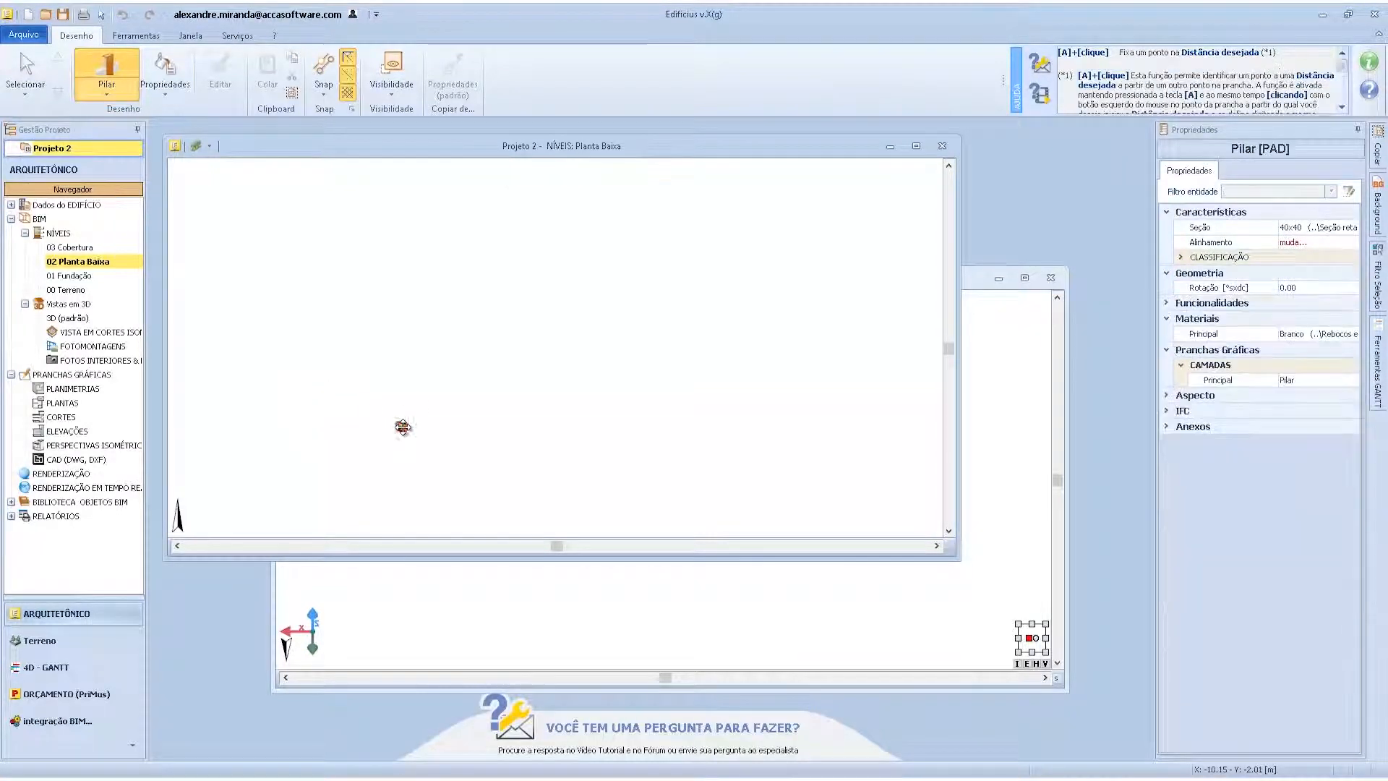
- Place two 40x40 pillars in the Planta Baixa view, one directly above the other
click(368, 481)
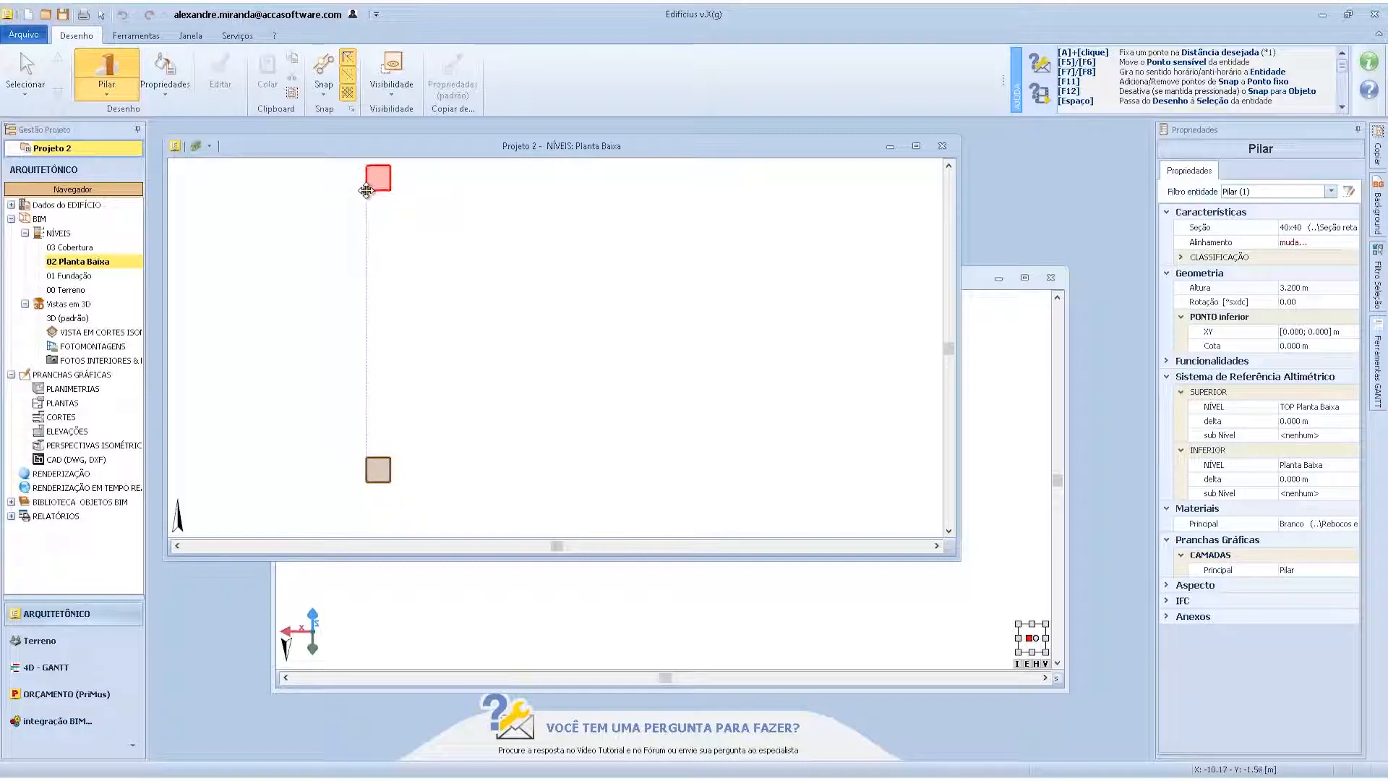
click(365, 190)
scroll(448, 352, down, 7)
scroll(436, 318, up, 4)
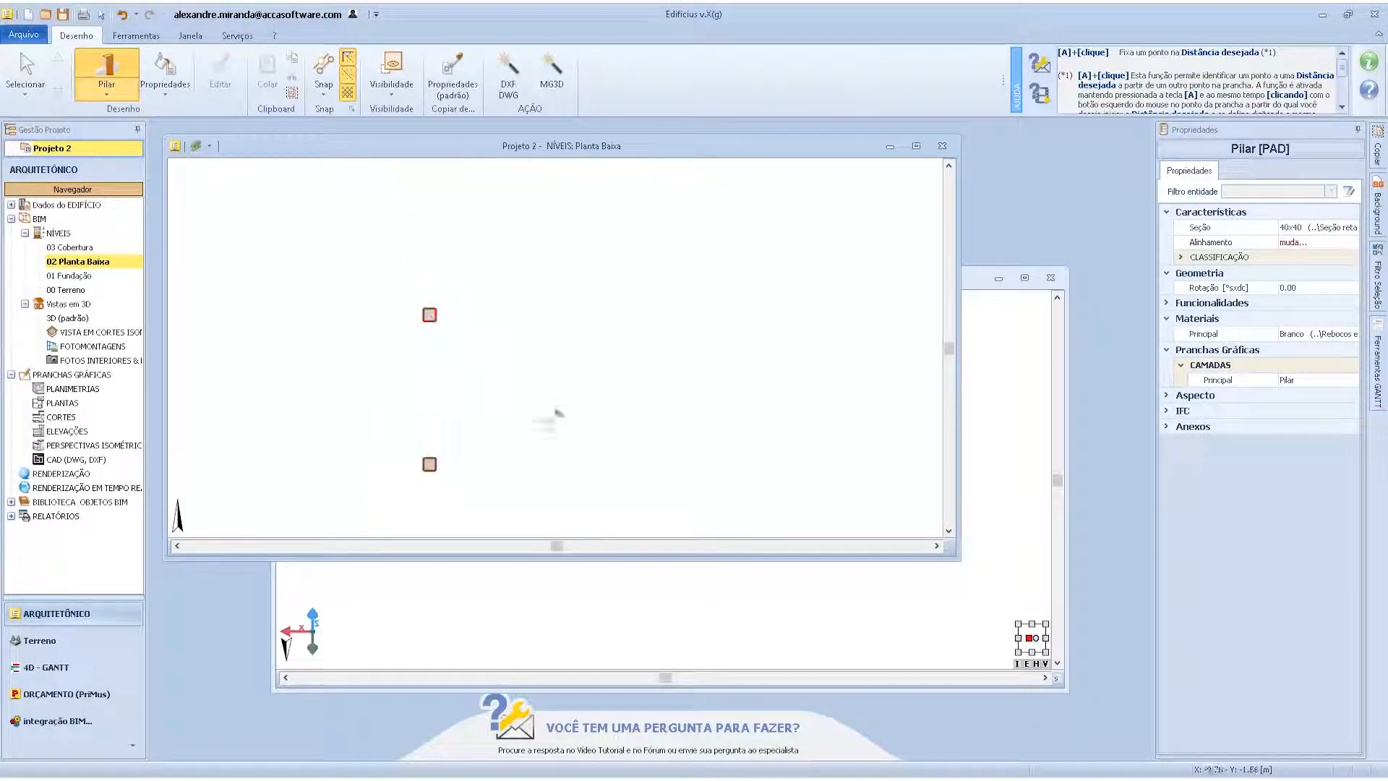
- Examine the two pillars in the 3D view from an oblique angle
click(707, 608)
scroll(796, 455, up, 9)
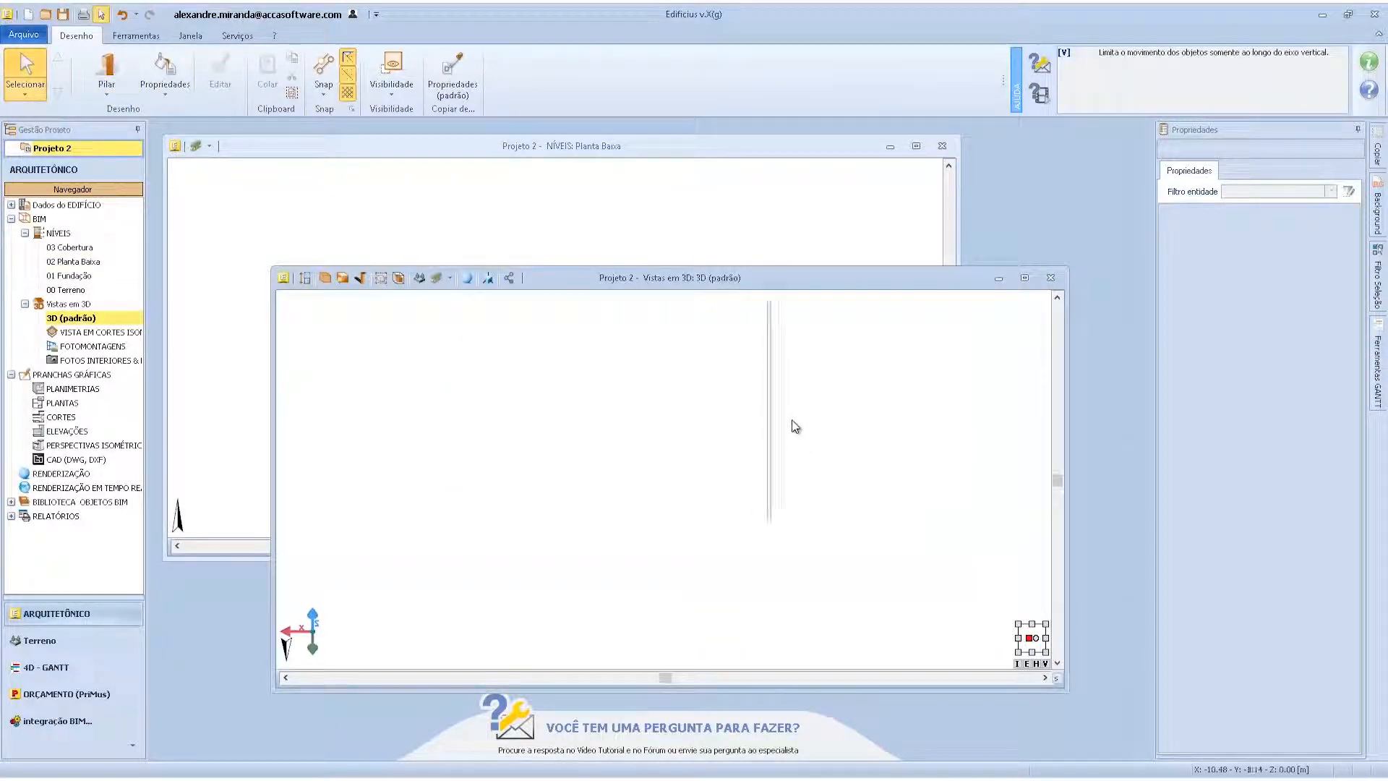
scroll(724, 454, down, 3)
scroll(753, 379, up, 1)
scroll(753, 382, up, 2)
middle_drag(755, 490, 674, 534)
scroll(690, 490, down, 5)
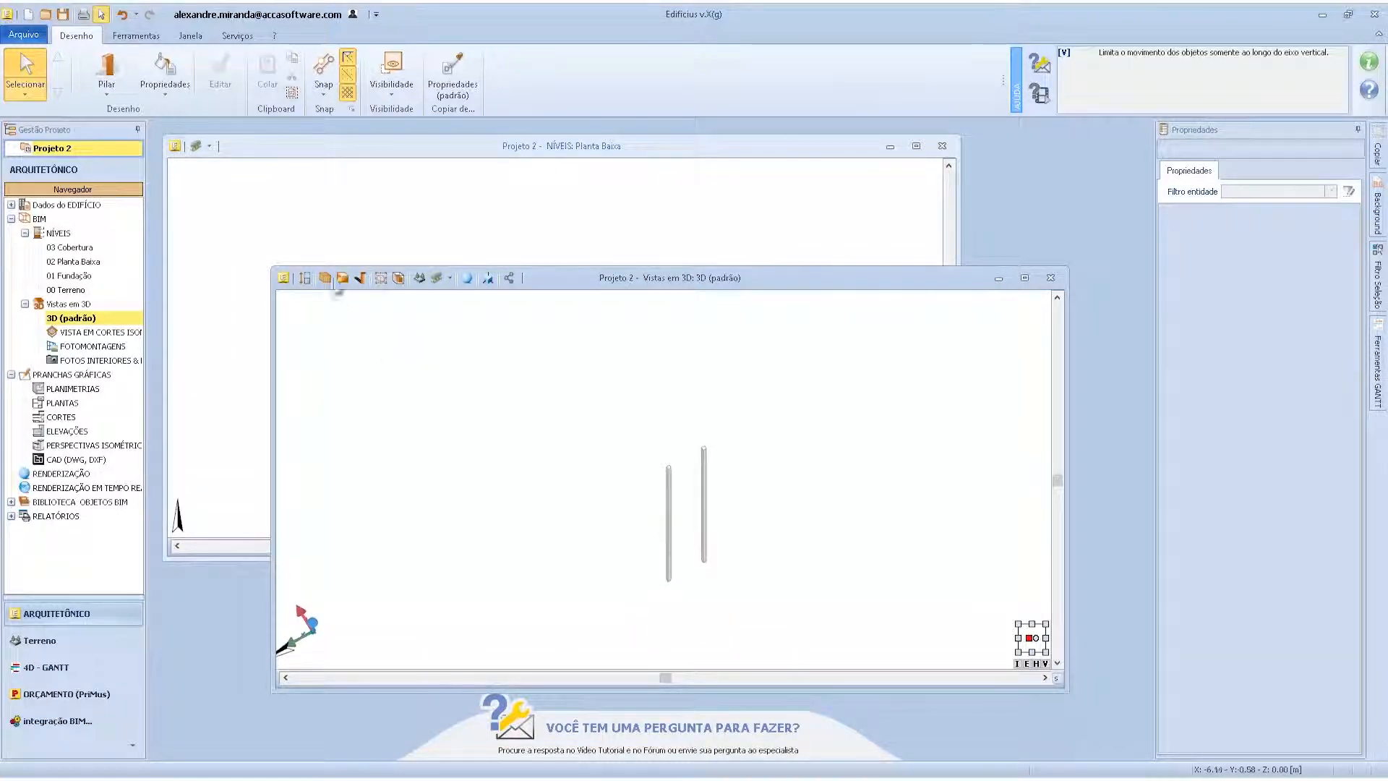
- Move the upper pillar 3 m farther from the lower one in Planta Baixa and check the spacing in 3D
click(340, 242)
drag(402, 292, 427, 260)
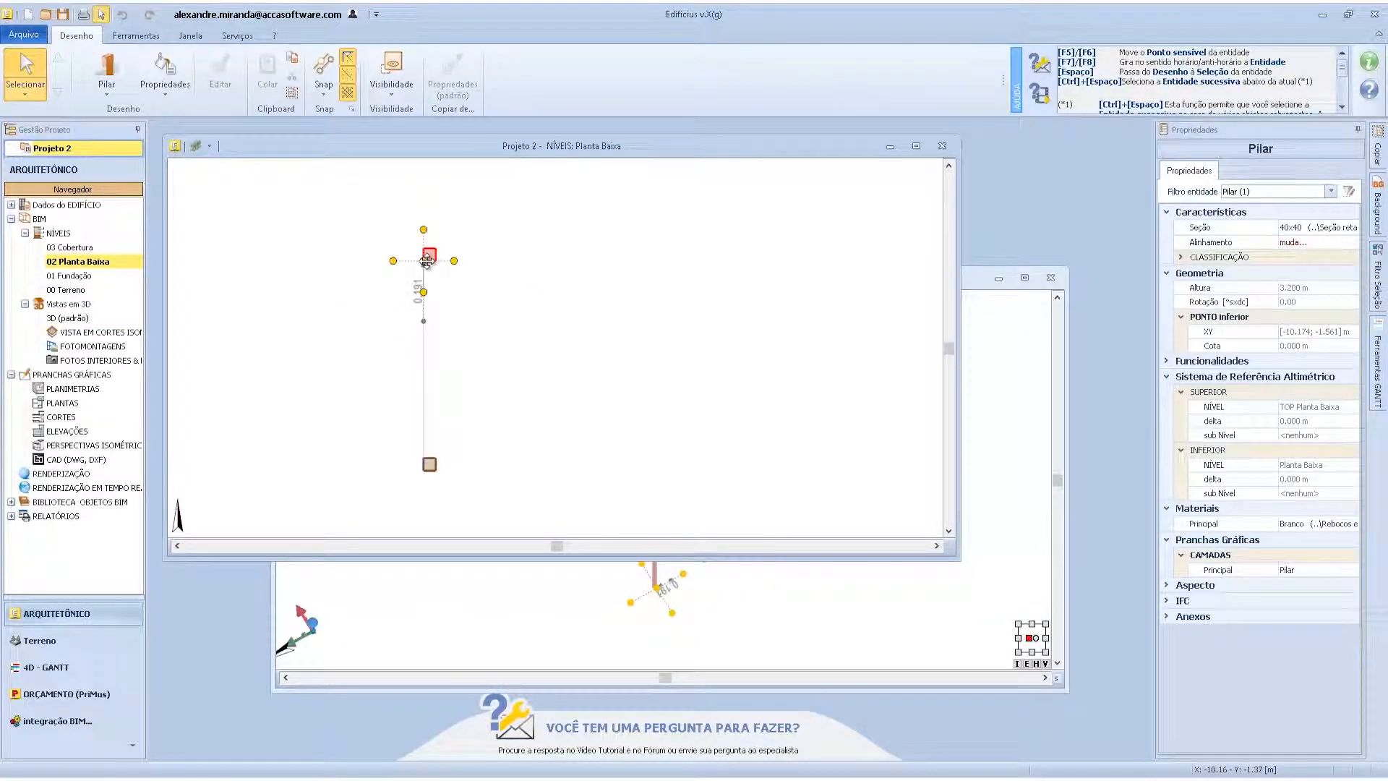
text(3)
key(Return)
scroll(613, 582, down, 3)
scroll(518, 416, down, 8)
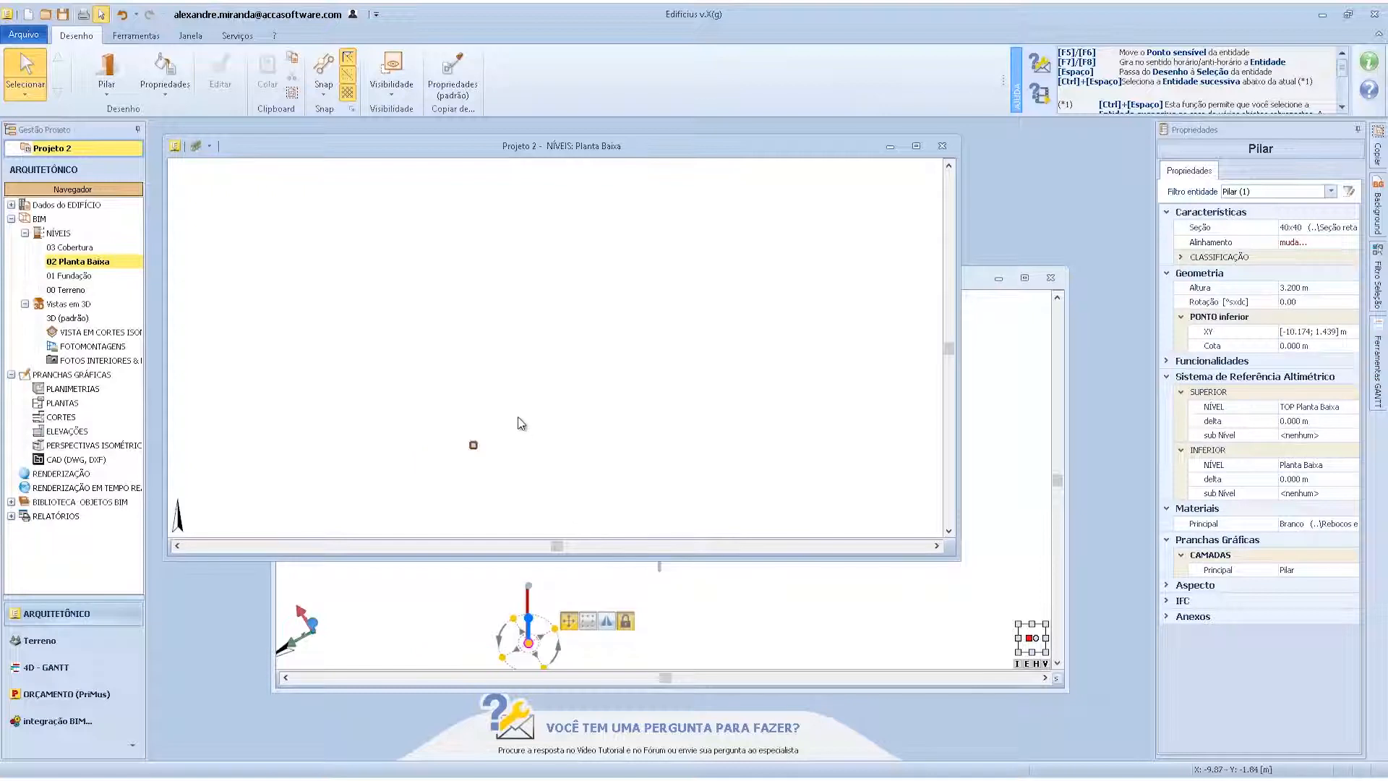
click(477, 303)
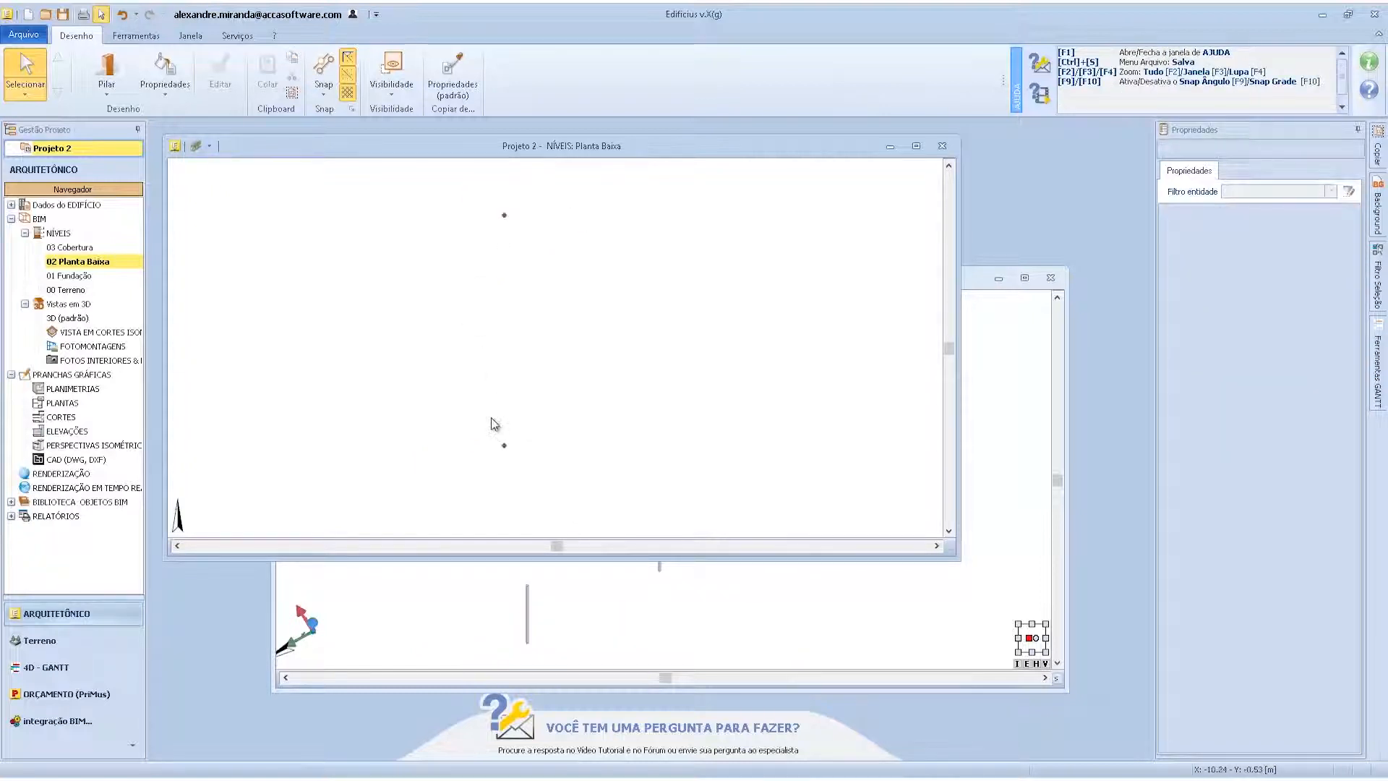
click(597, 623)
scroll(579, 600, up, 4)
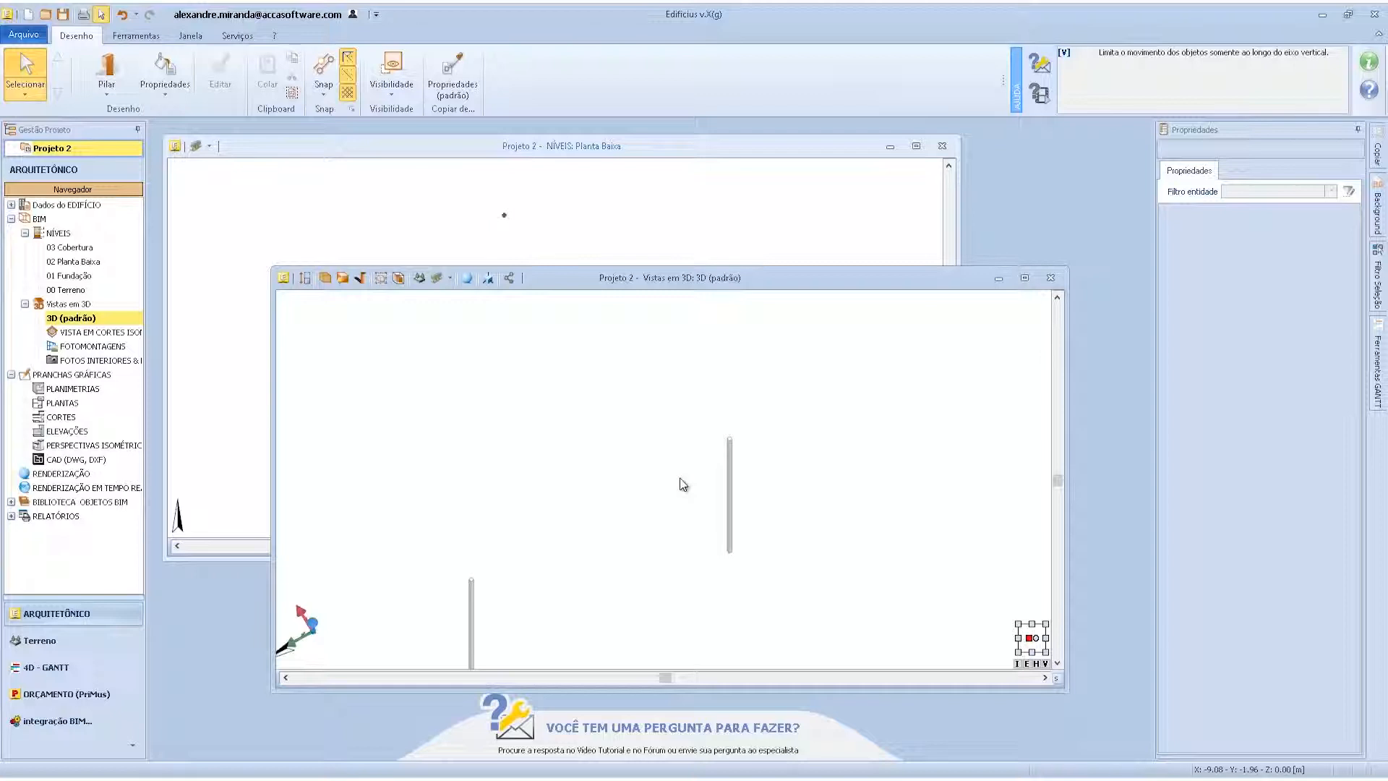
- Select the moved pillar in plan, inspect the XY coordinates of its PONTO inferior, and deselect it
click(442, 217)
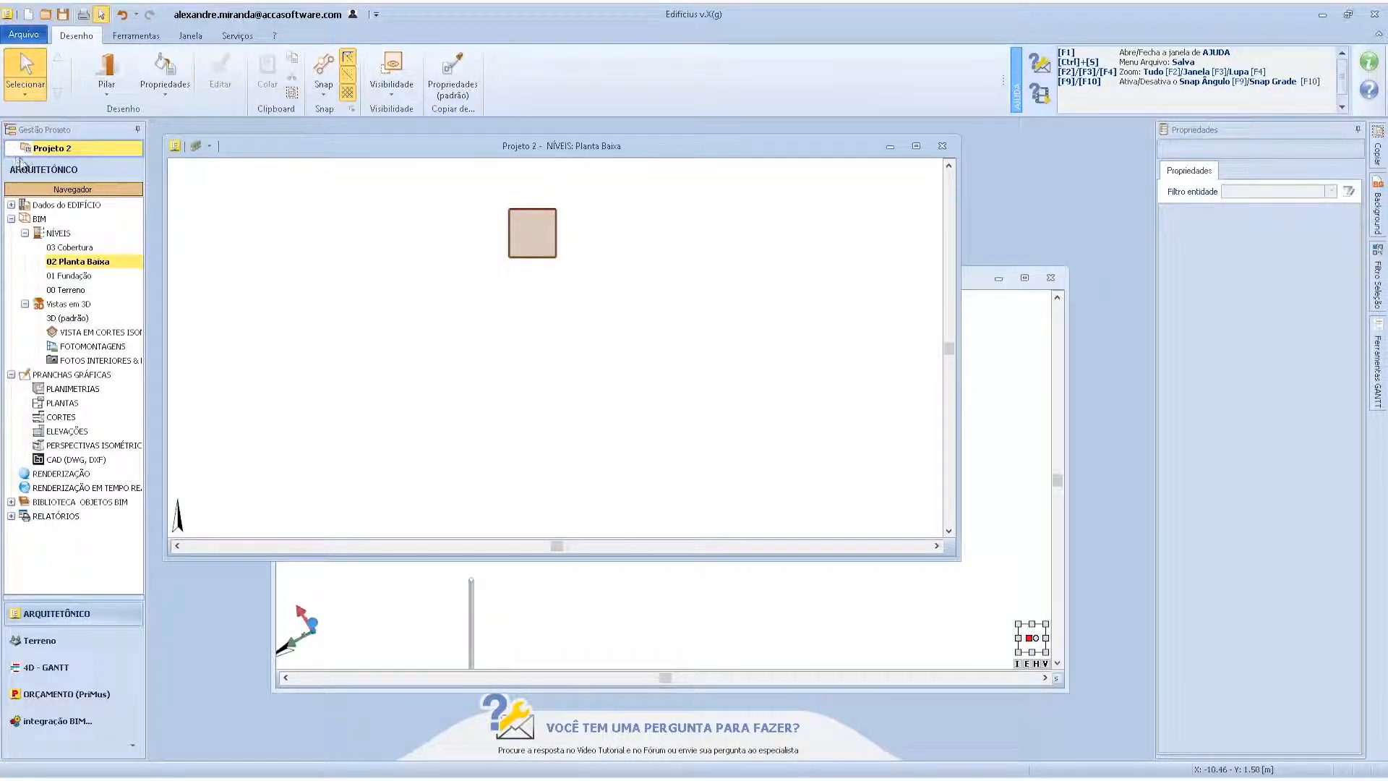
click(513, 238)
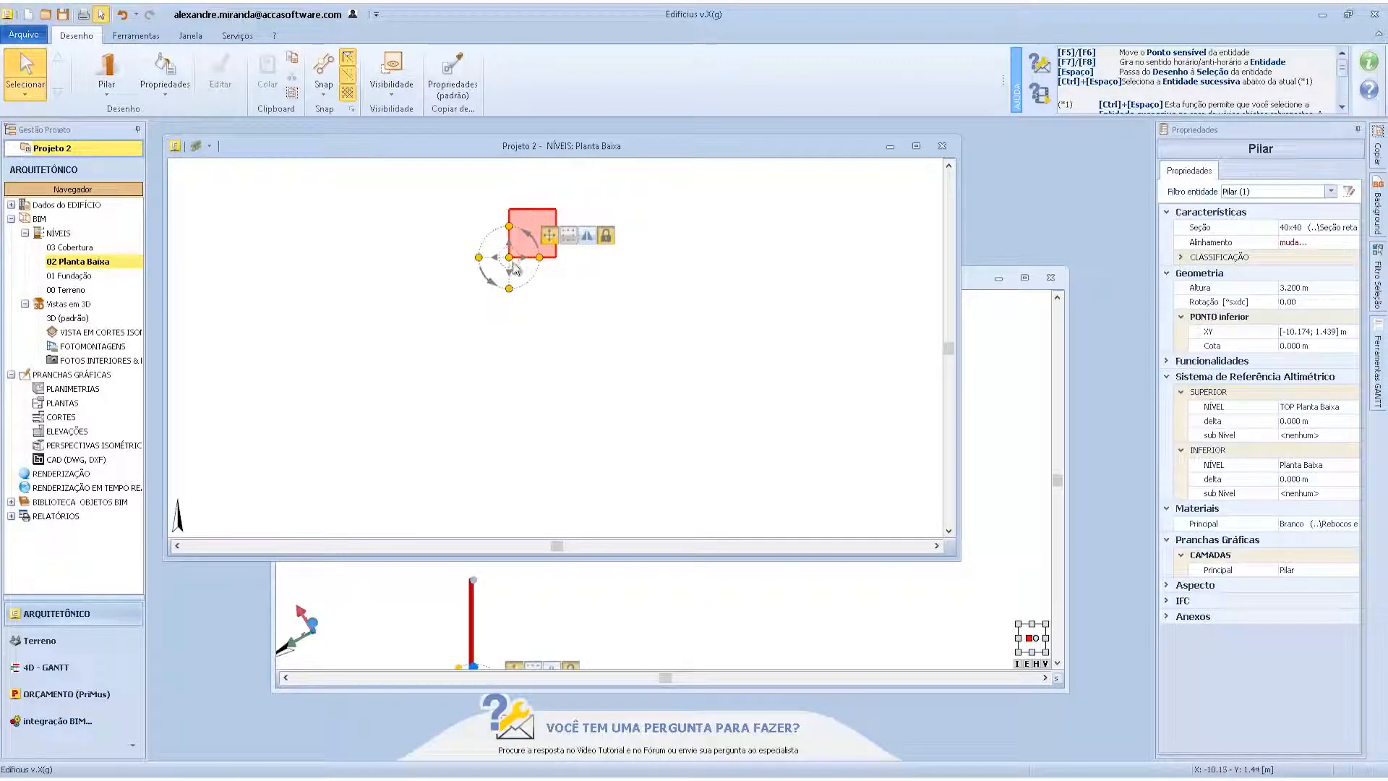
drag(538, 259, 580, 260)
click(719, 284)
click(532, 243)
click(1312, 332)
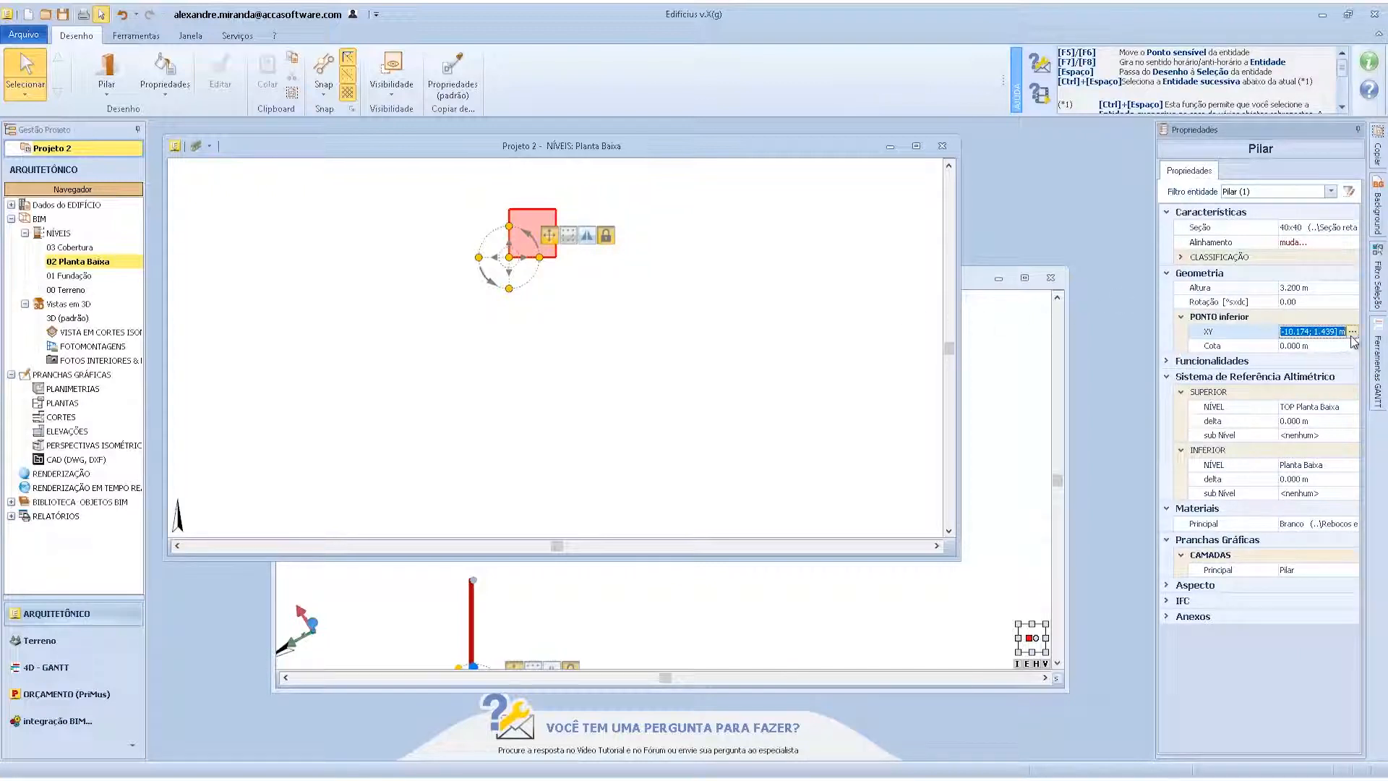
click(1353, 332)
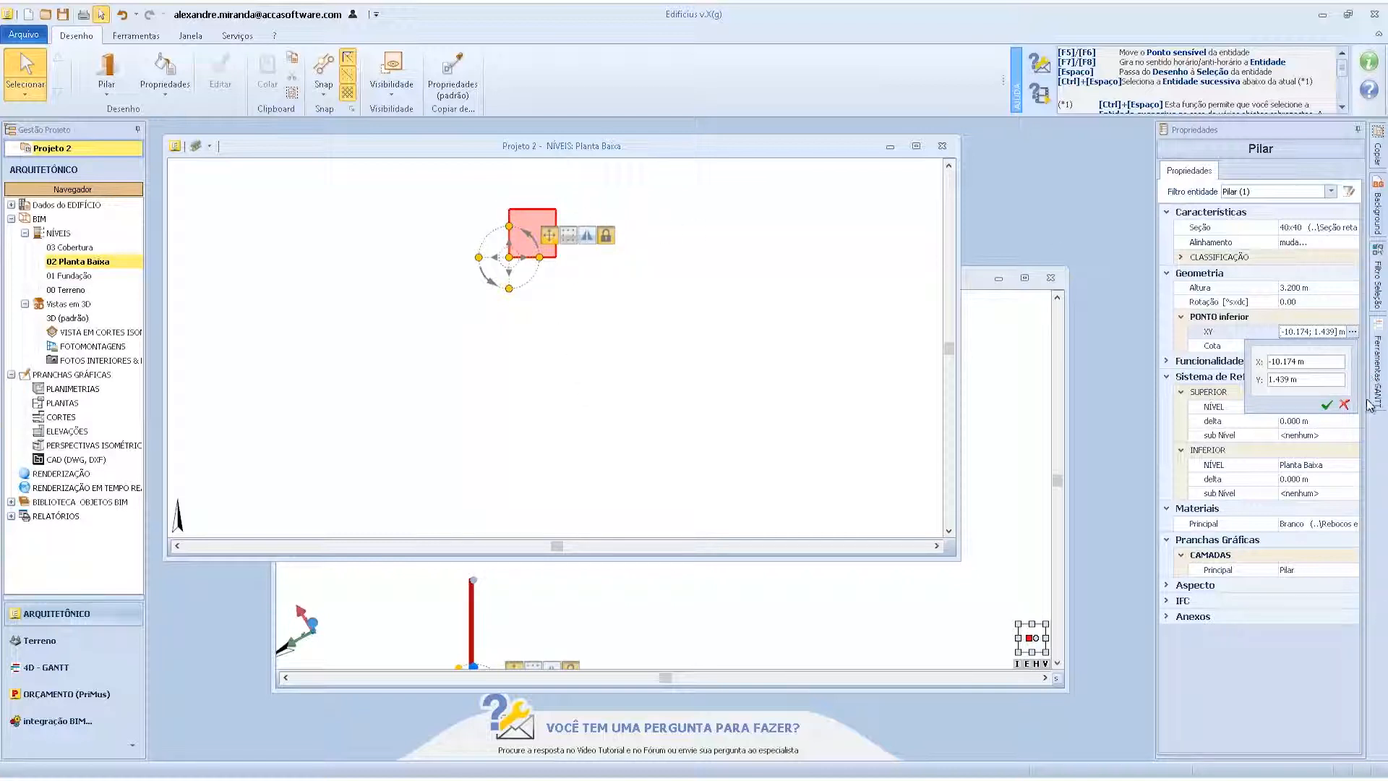
click(718, 375)
- Try to draw a Viga with the 300x500 rectangular section starting beside the lower pillar
scroll(557, 340, down, 3)
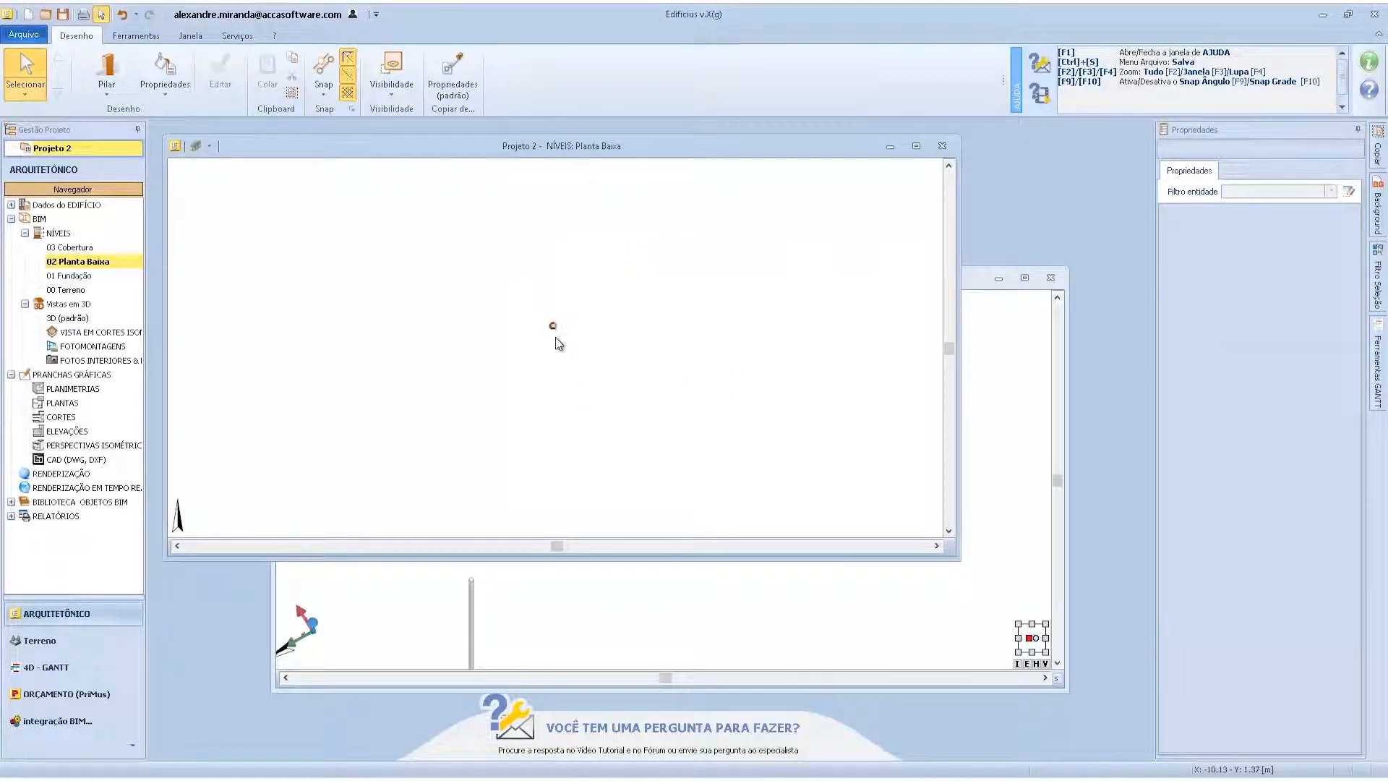
middle_drag(561, 390, 562, 538)
click(106, 76)
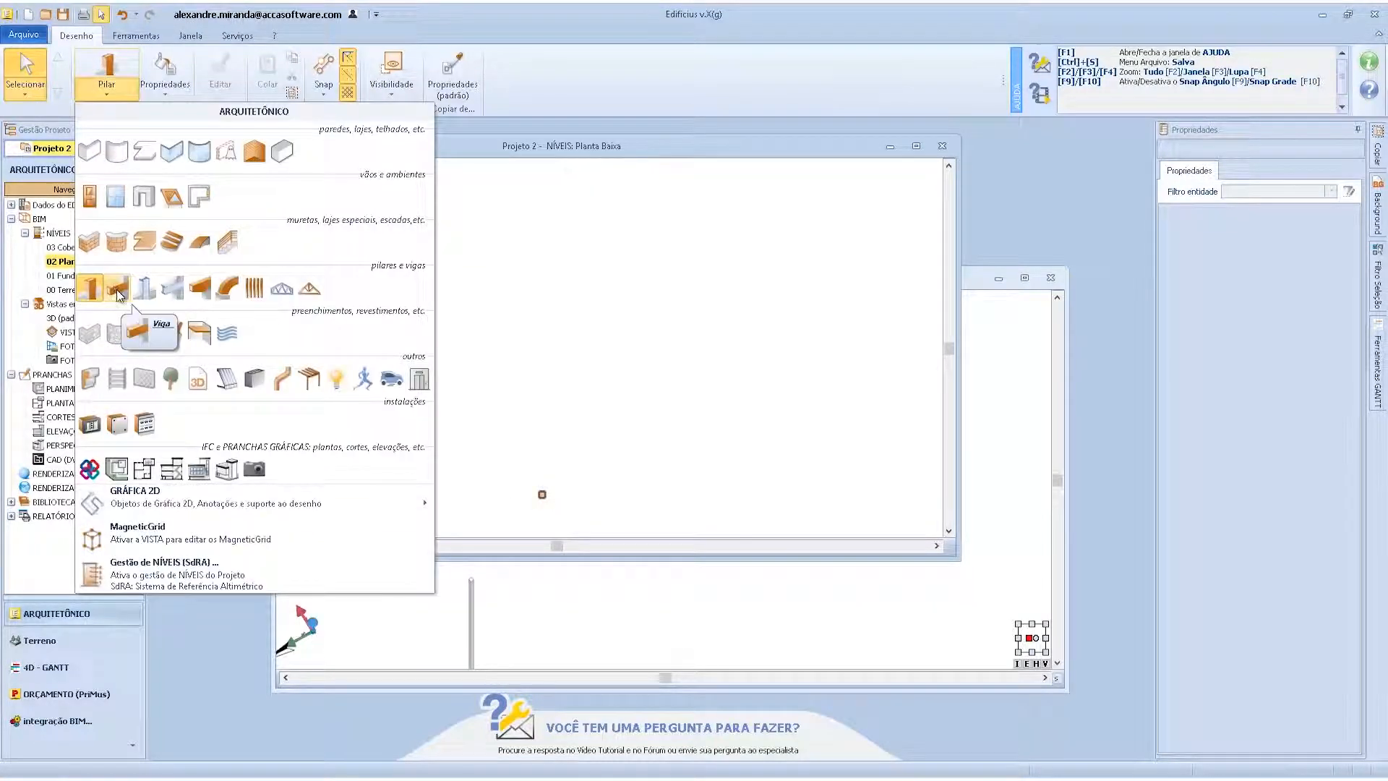
click(118, 291)
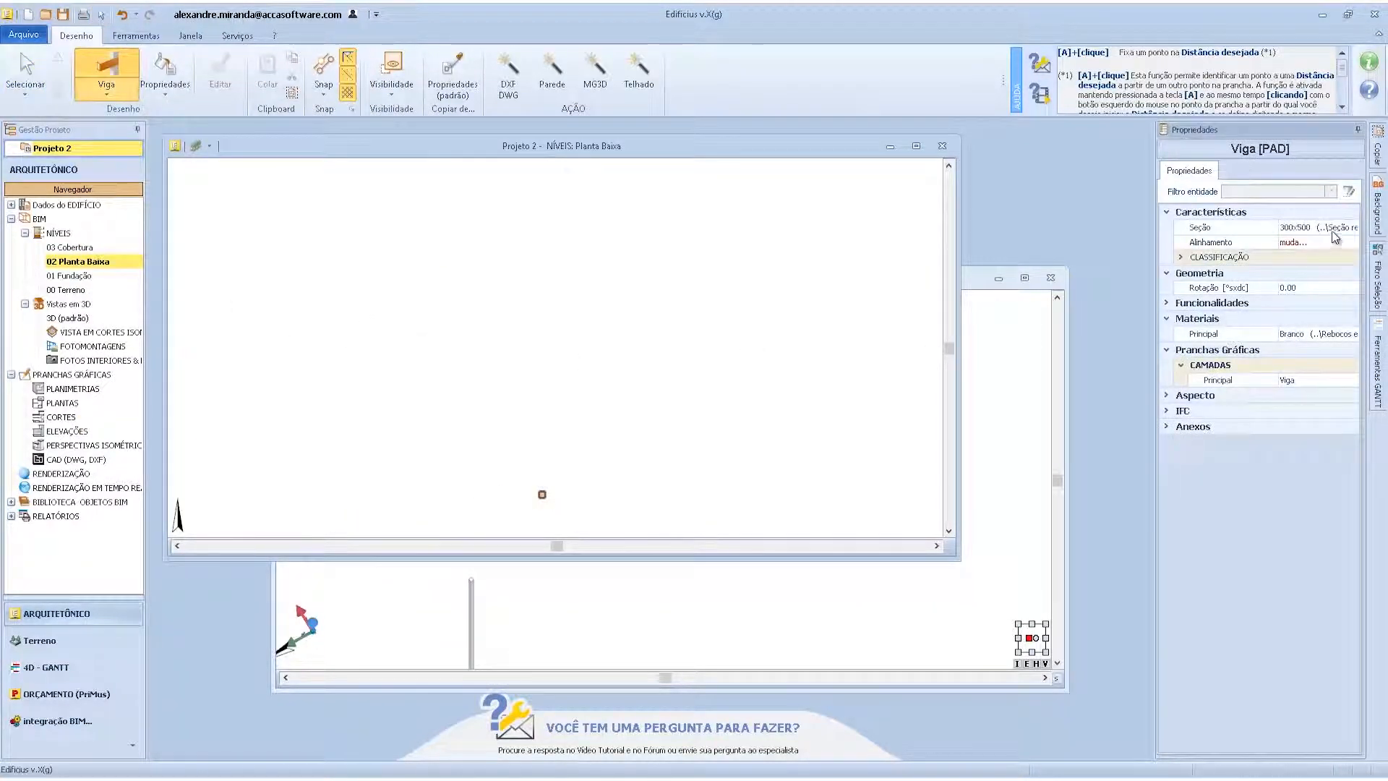
click(1309, 227)
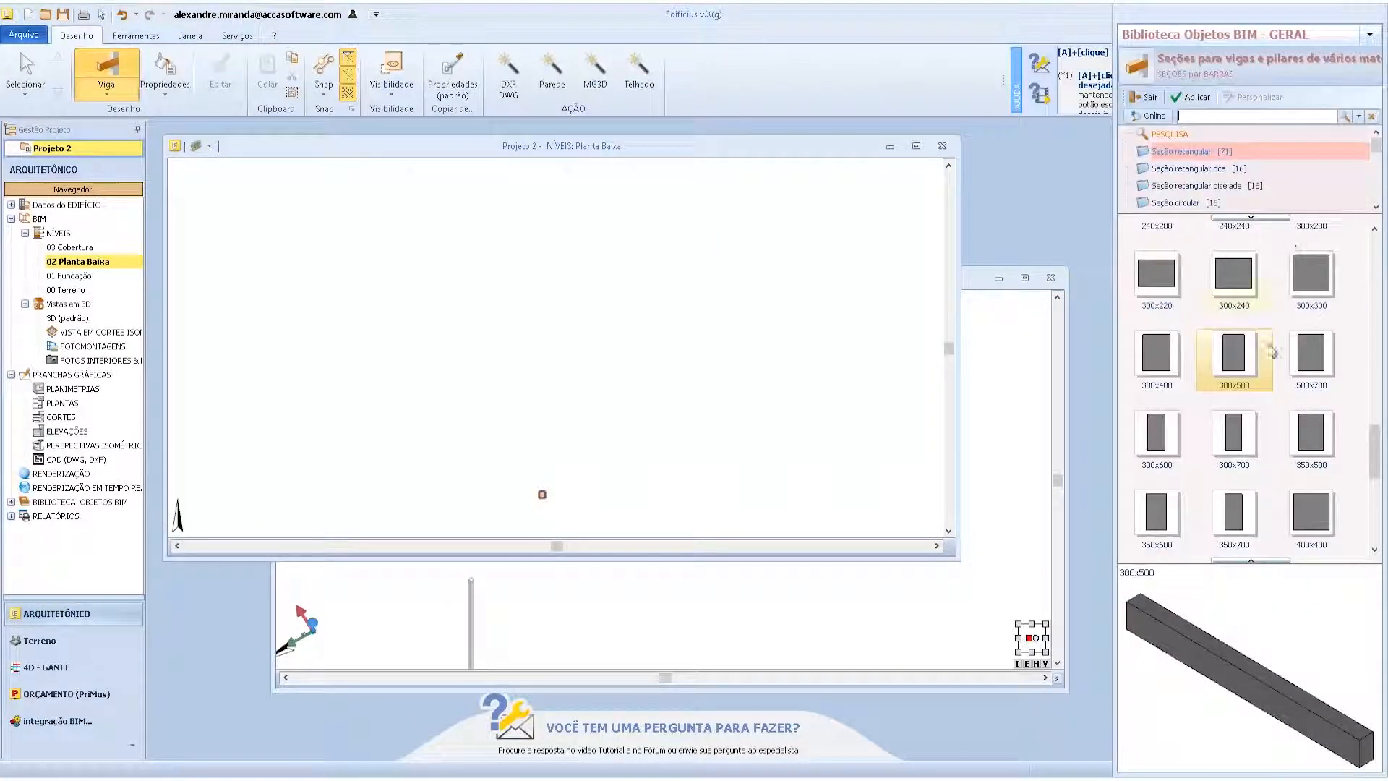
double_click(1234, 365)
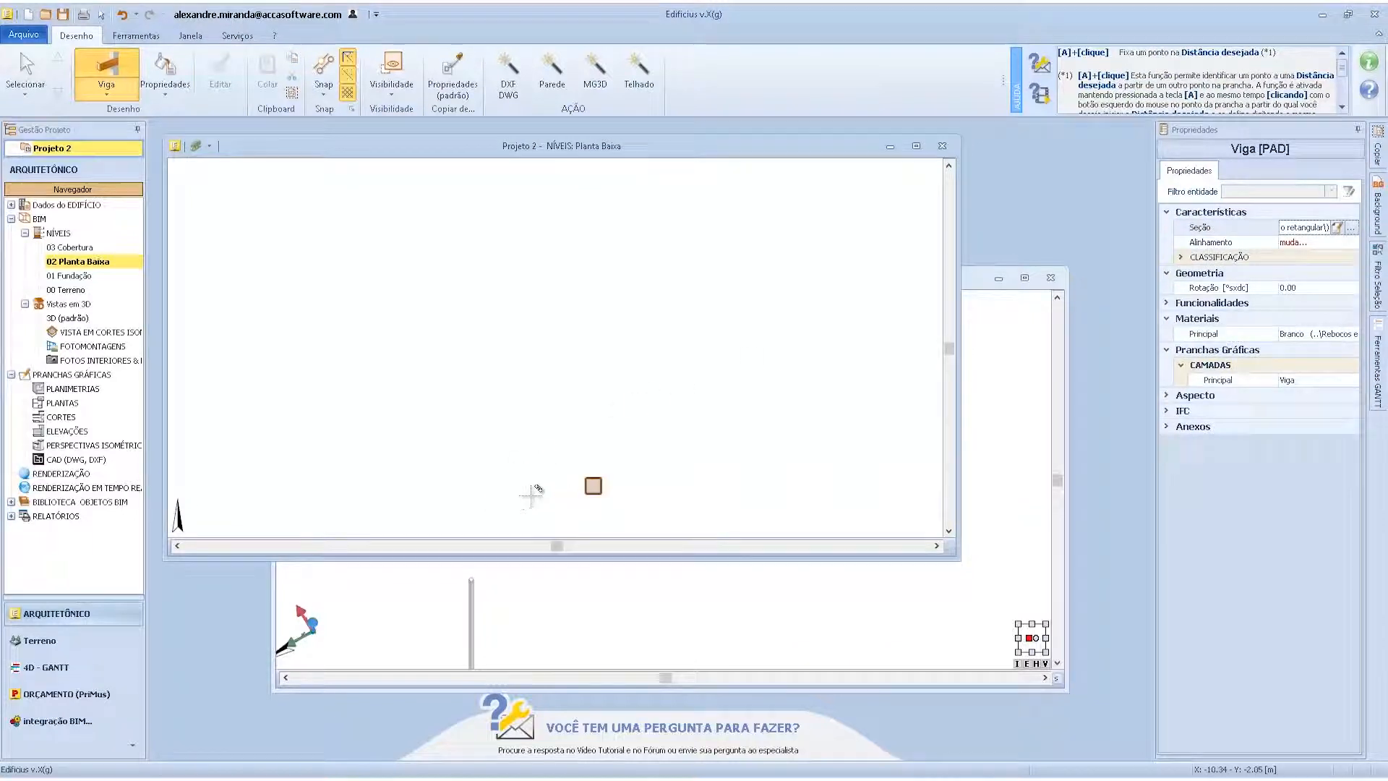
click(672, 438)
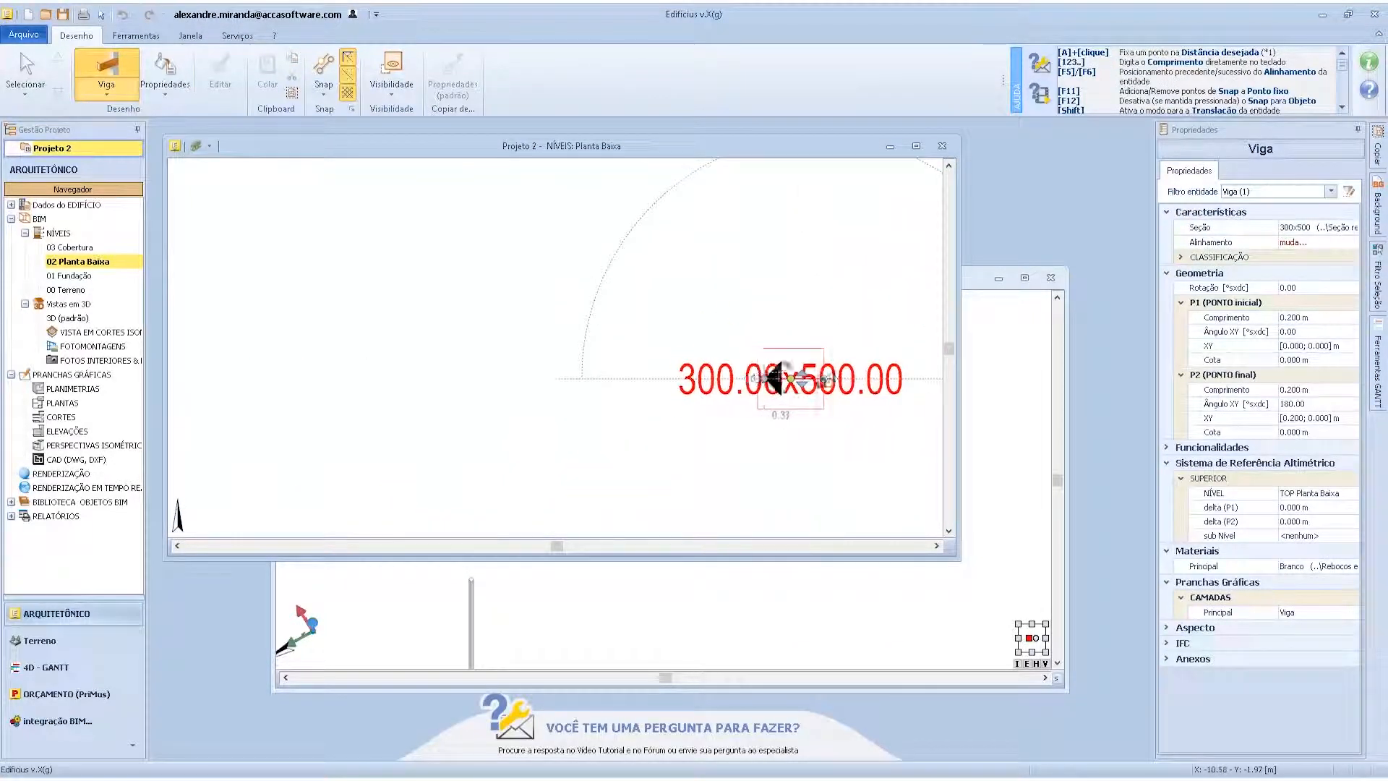
key(Escape)
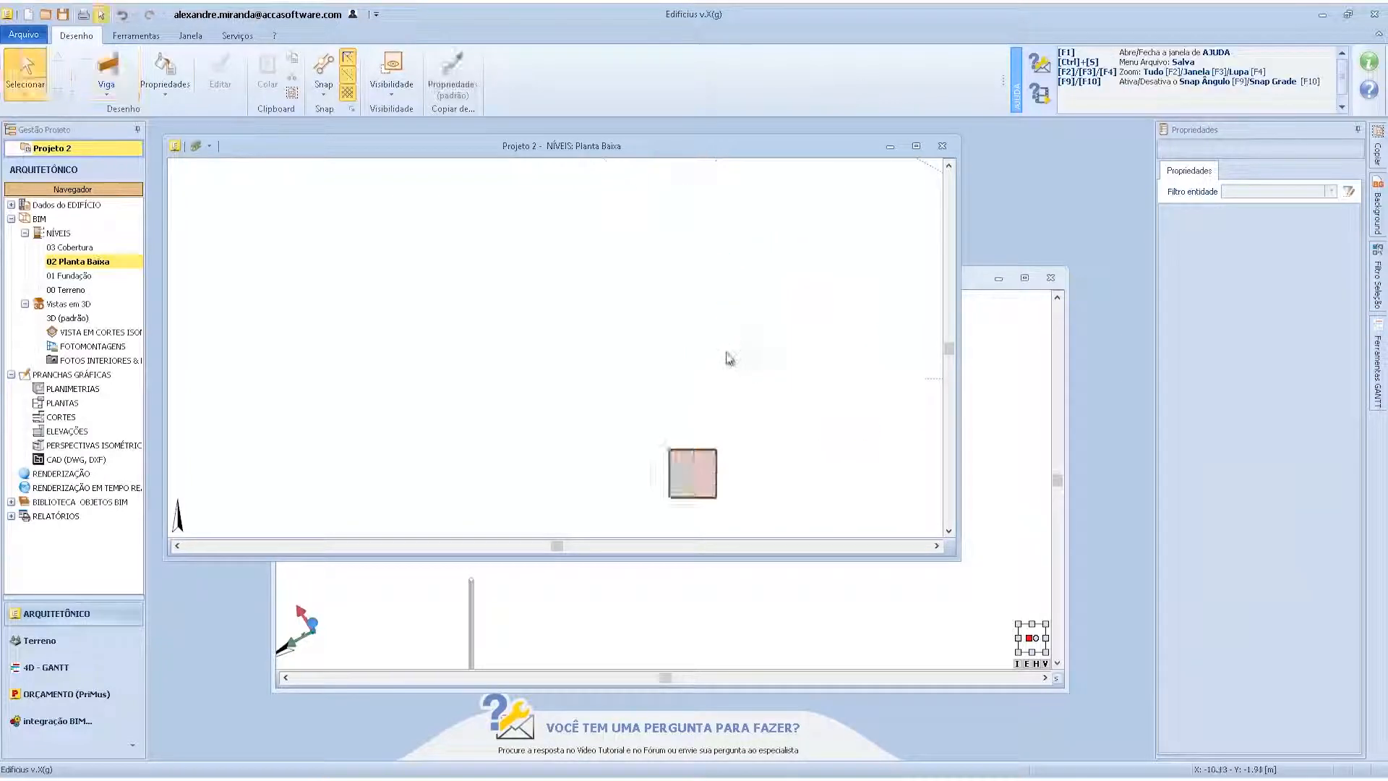
- Delete both pillars from the Planta Baixa view
drag(718, 258, 743, 385)
key(Delete)
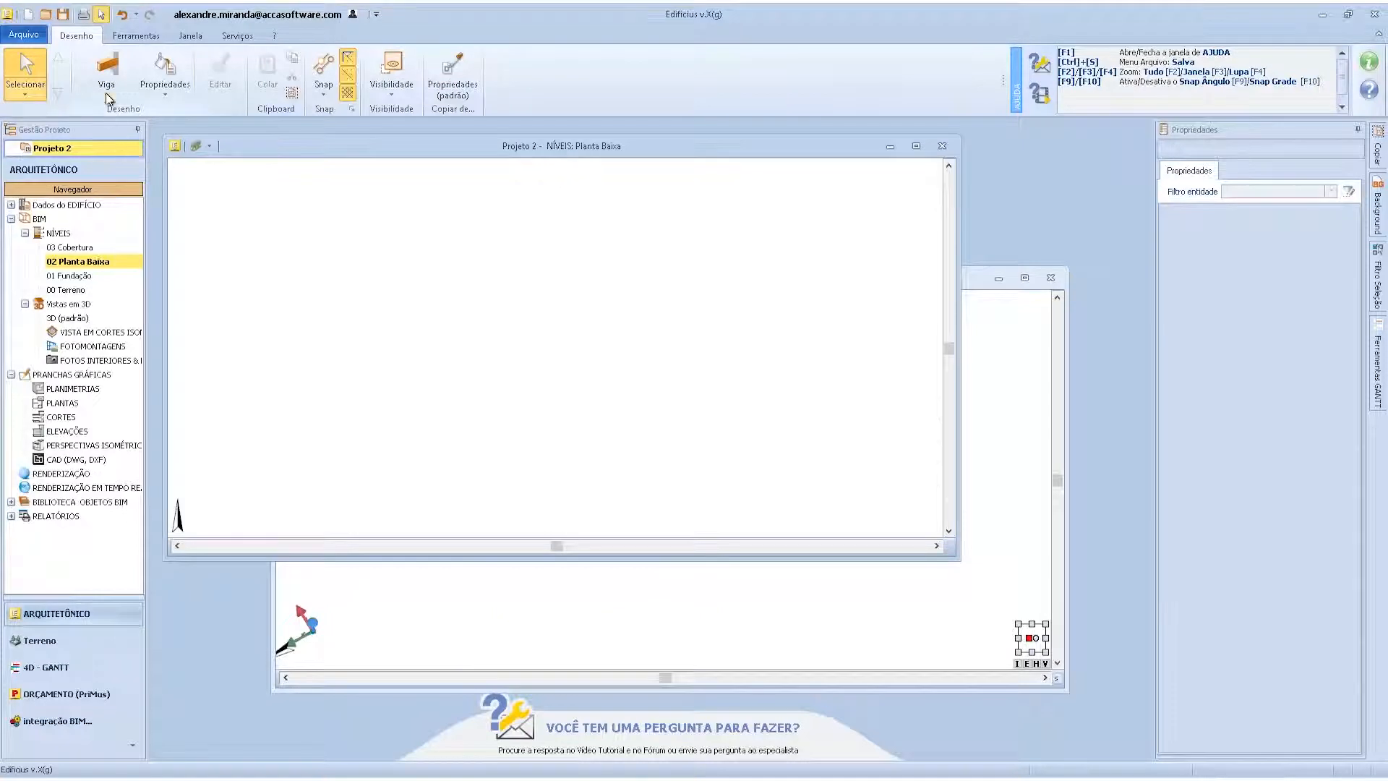
- Start a new Pilar and assign it the 300x500 rectangular section from the BIM object library
click(106, 92)
click(114, 323)
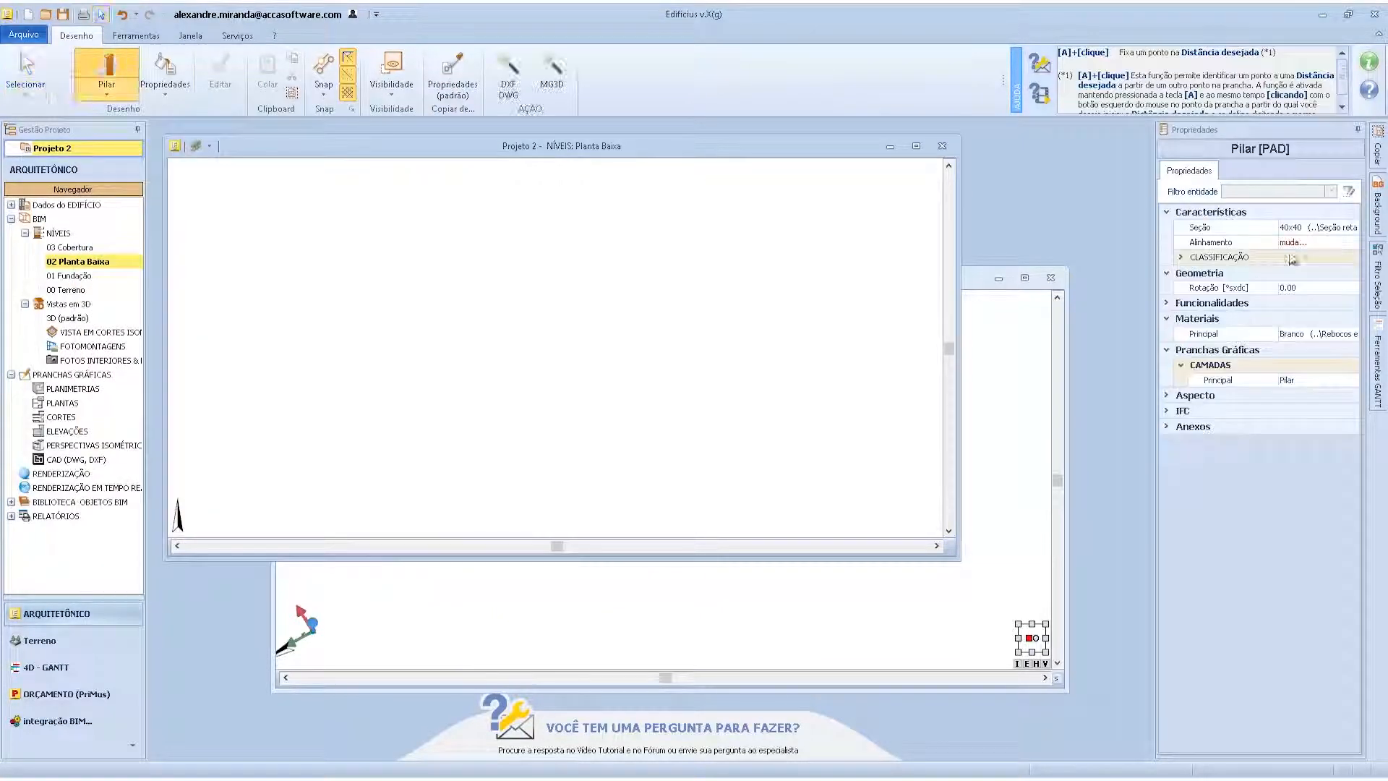
click(1312, 227)
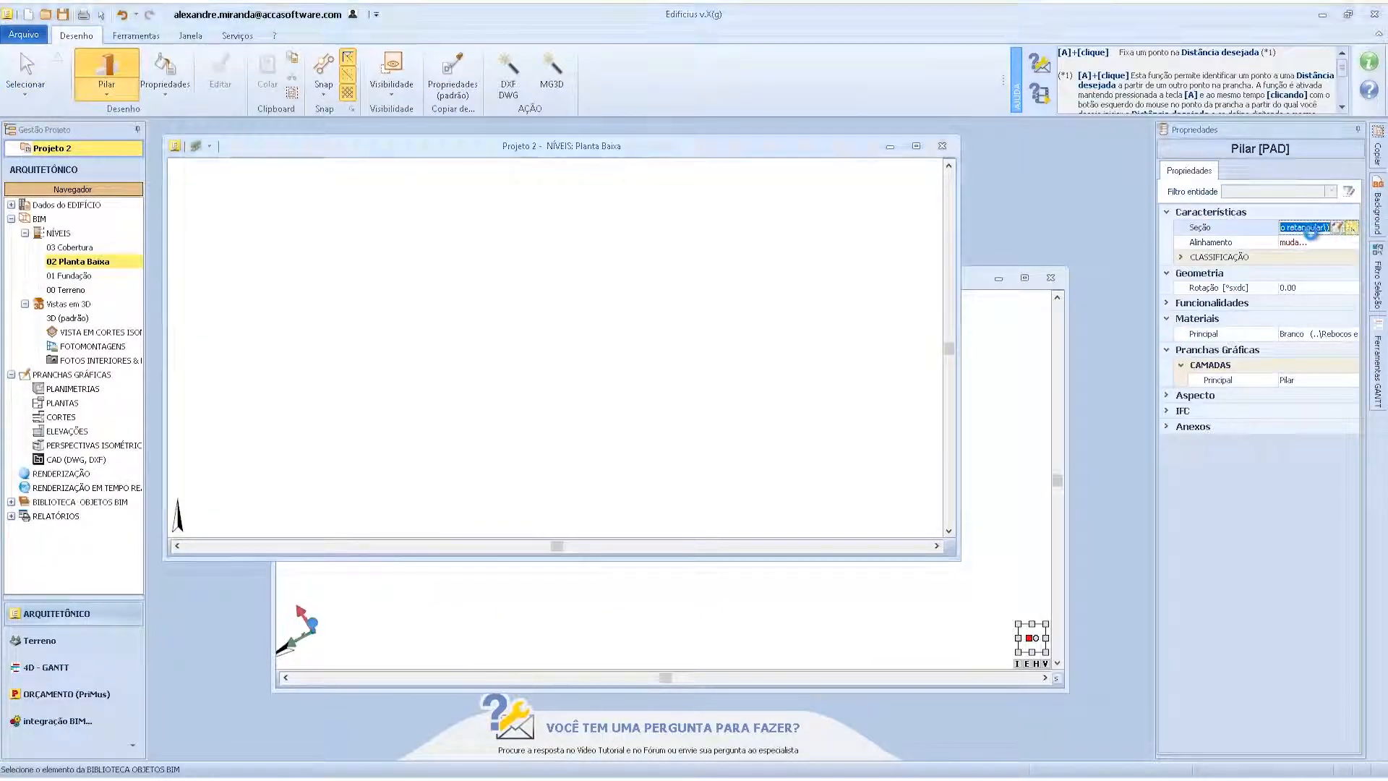
scroll(1258, 347, down, 4)
scroll(1260, 359, down, 5)
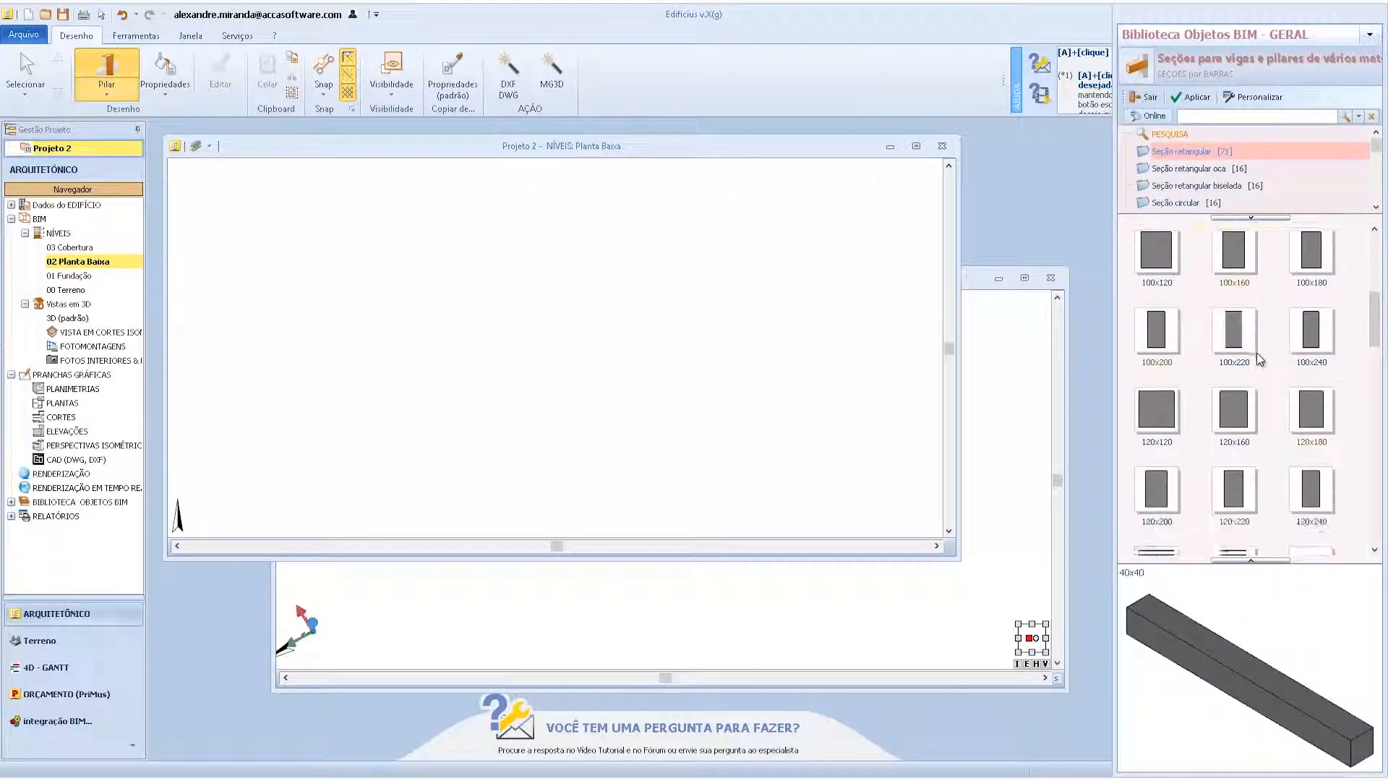
scroll(1260, 359, down, 5)
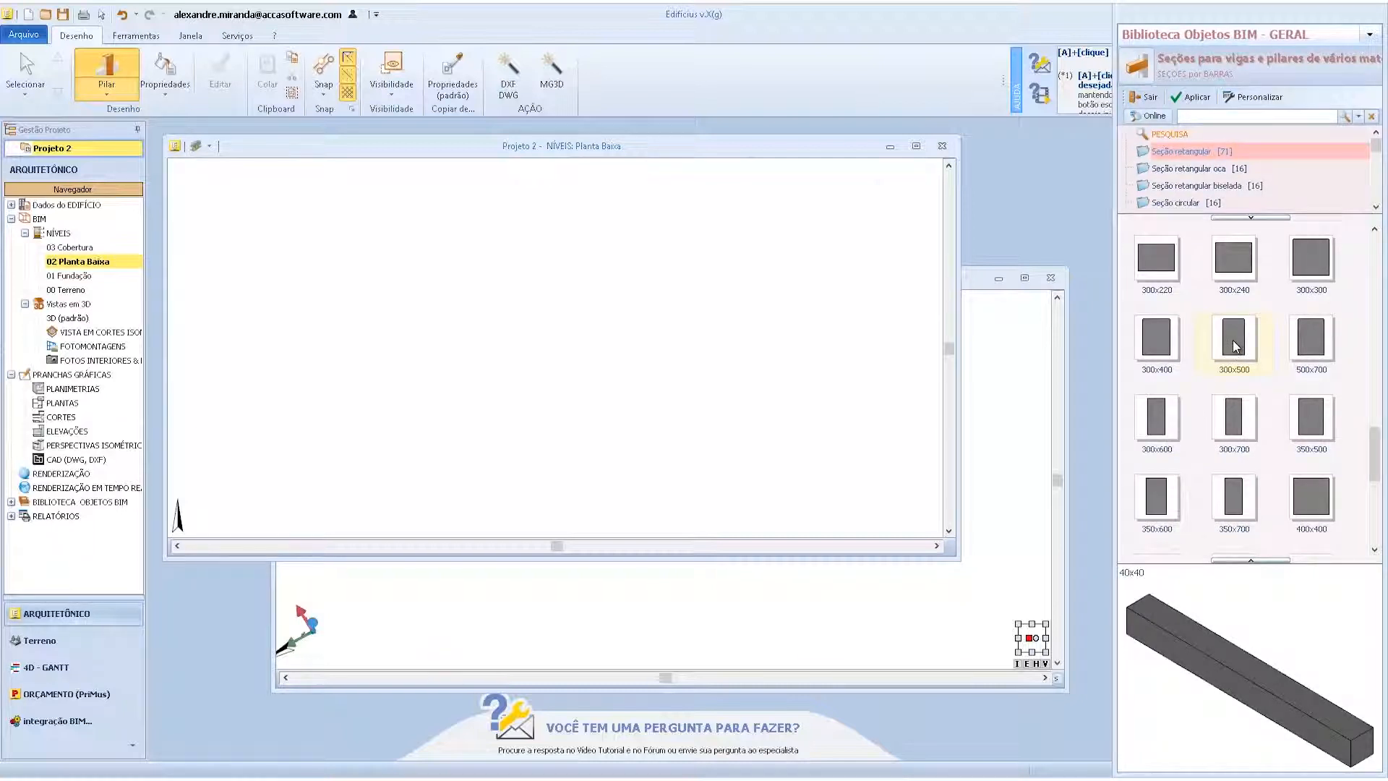
click(1233, 339)
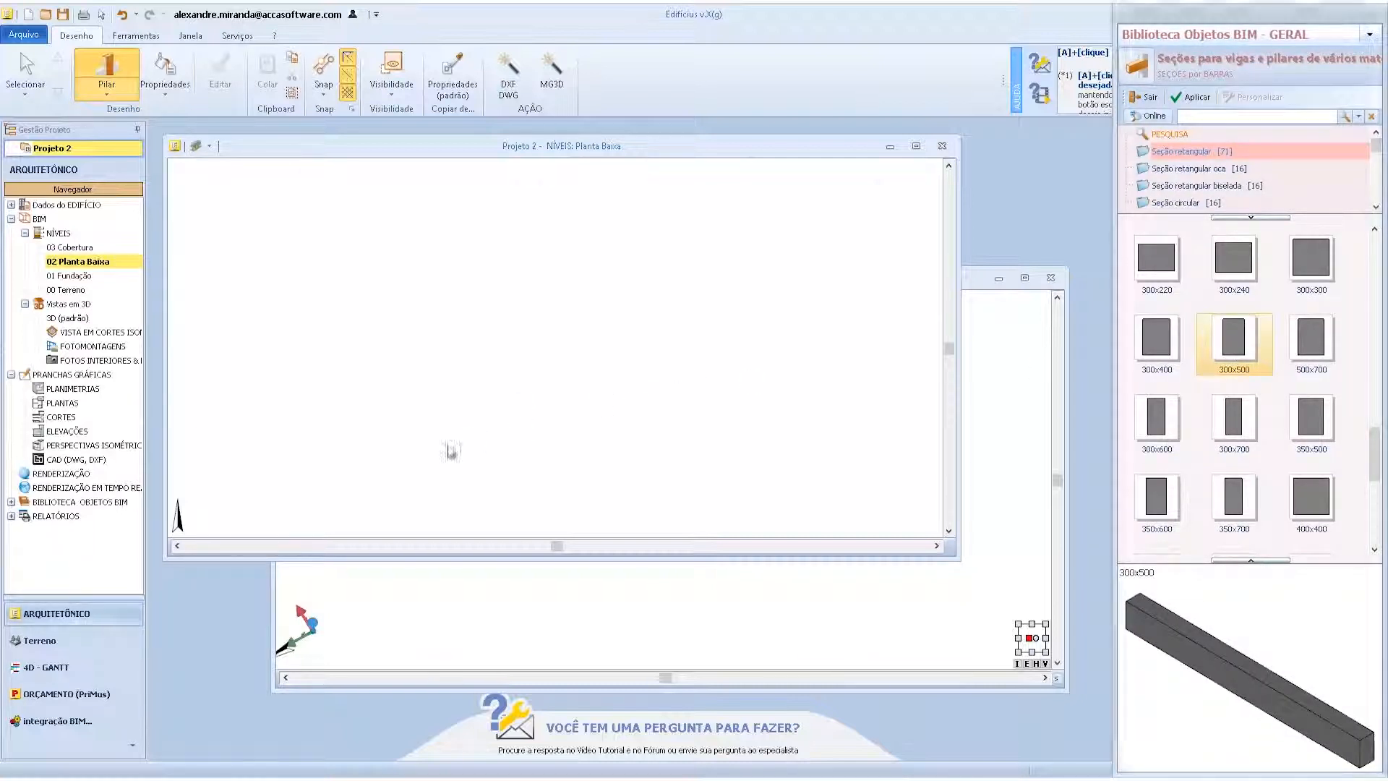
click(1190, 99)
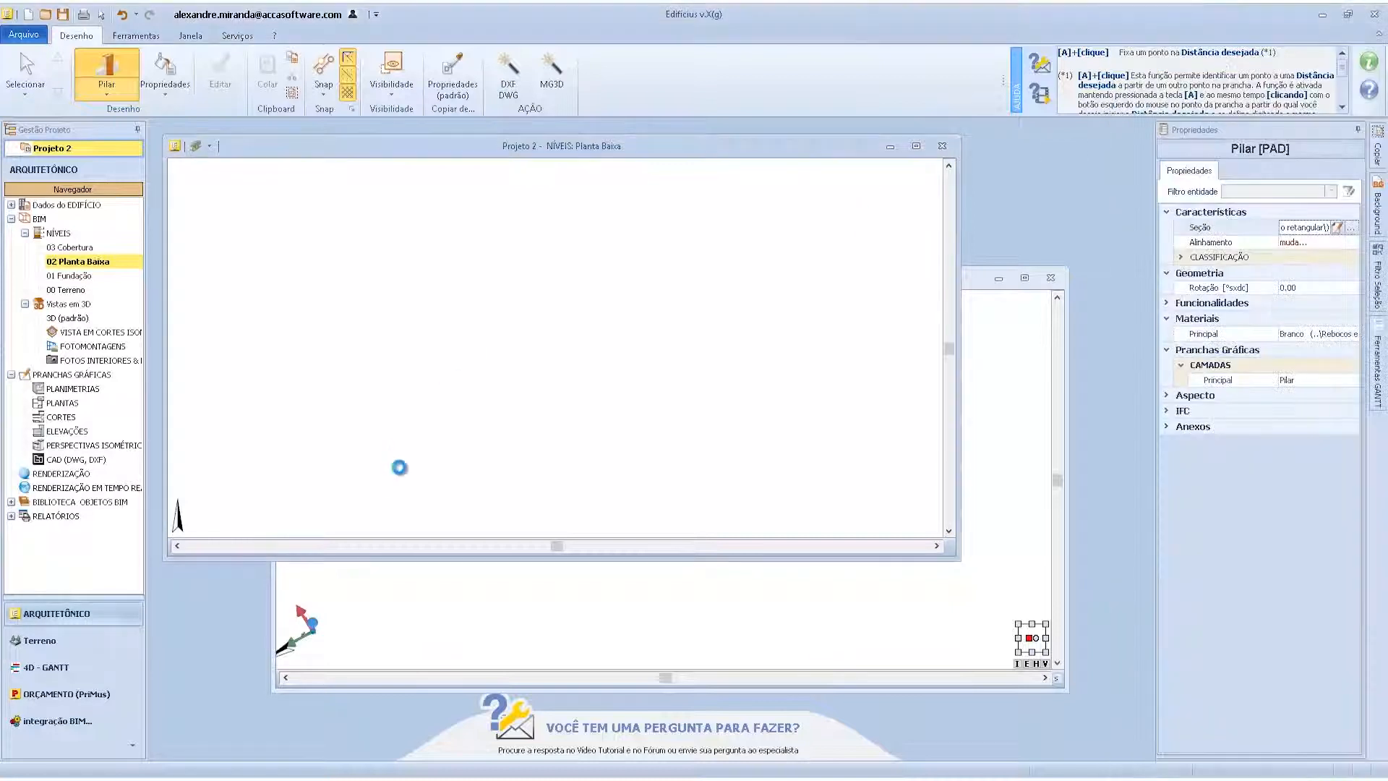
- Place two 300x500 pillars in Planta Baixa, one straight above the other, and check them in the 3D view
click(405, 490)
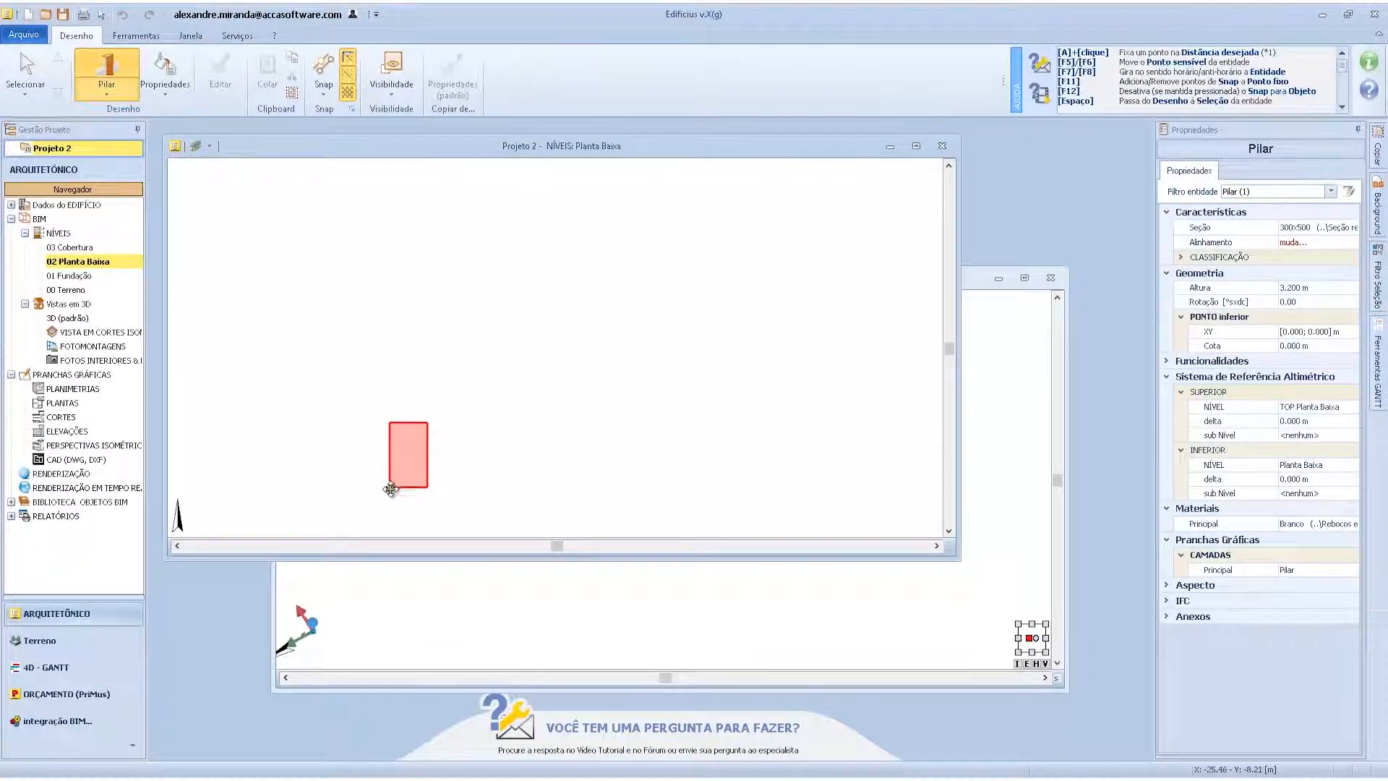
click(434, 482)
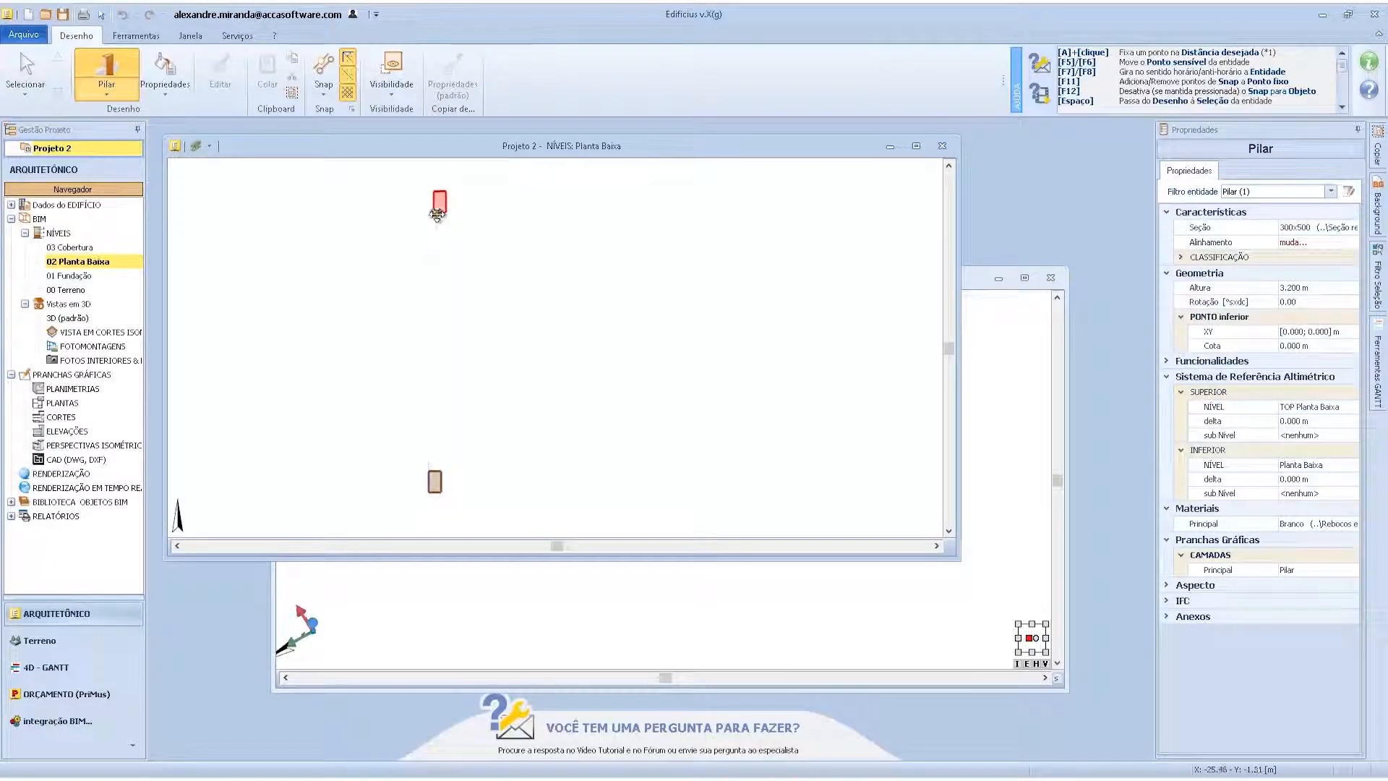
click(429, 179)
scroll(498, 307, down, 3)
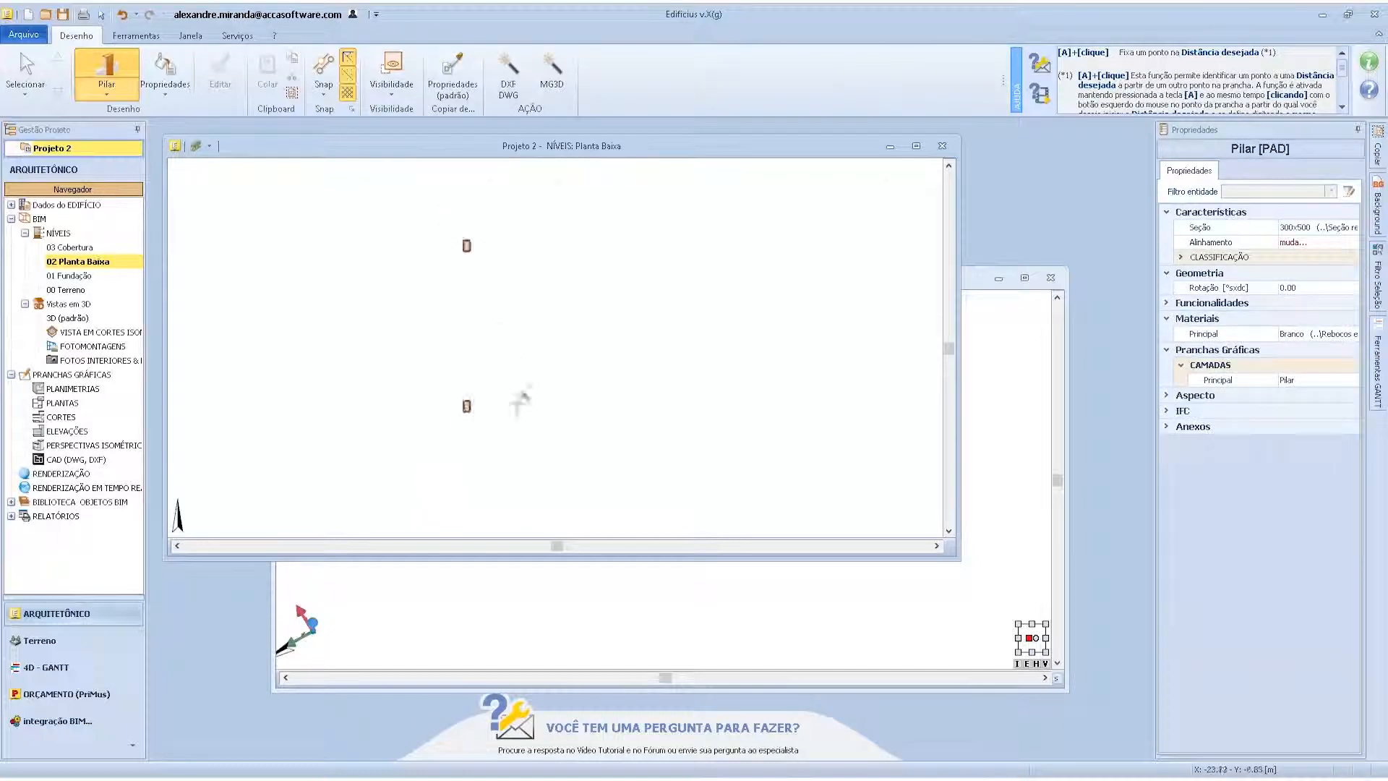
click(614, 633)
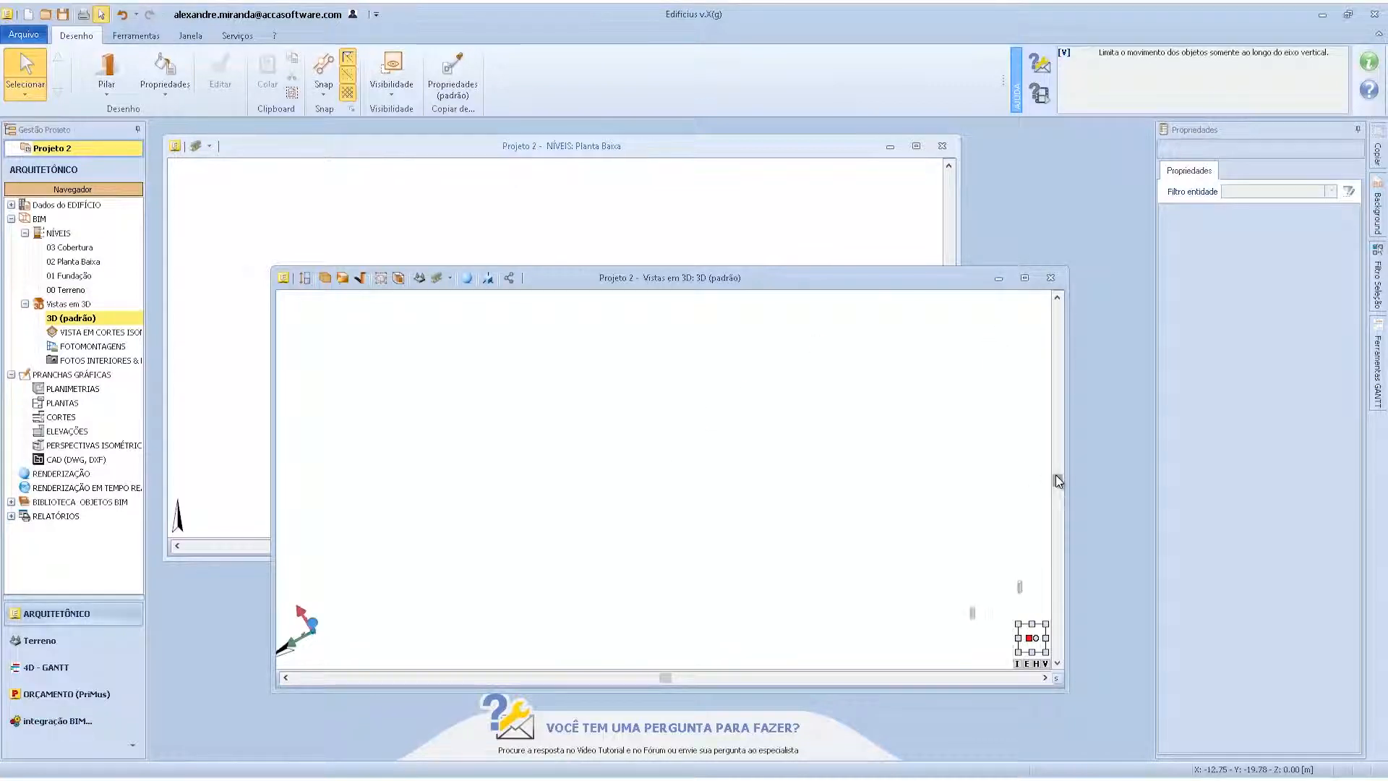
scroll(888, 571, up, 5)
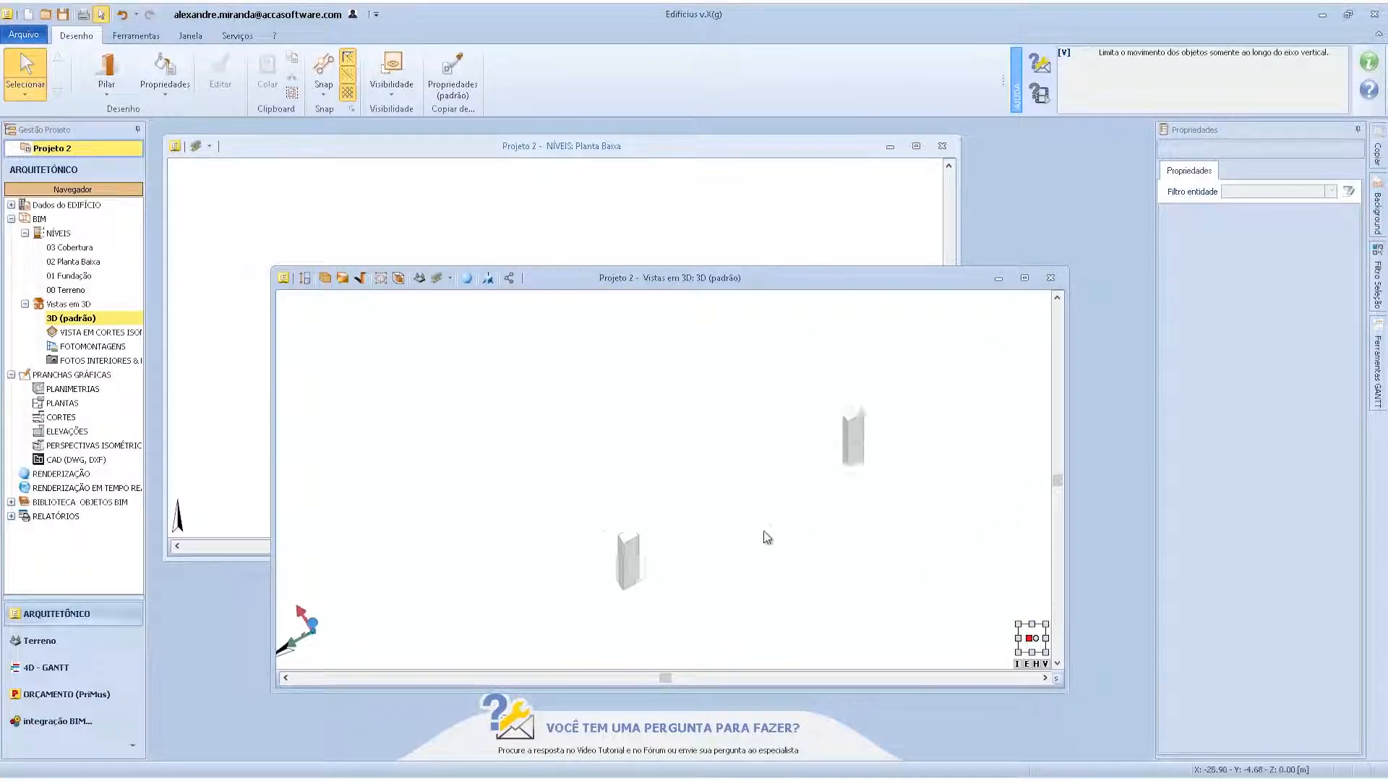
click(58, 264)
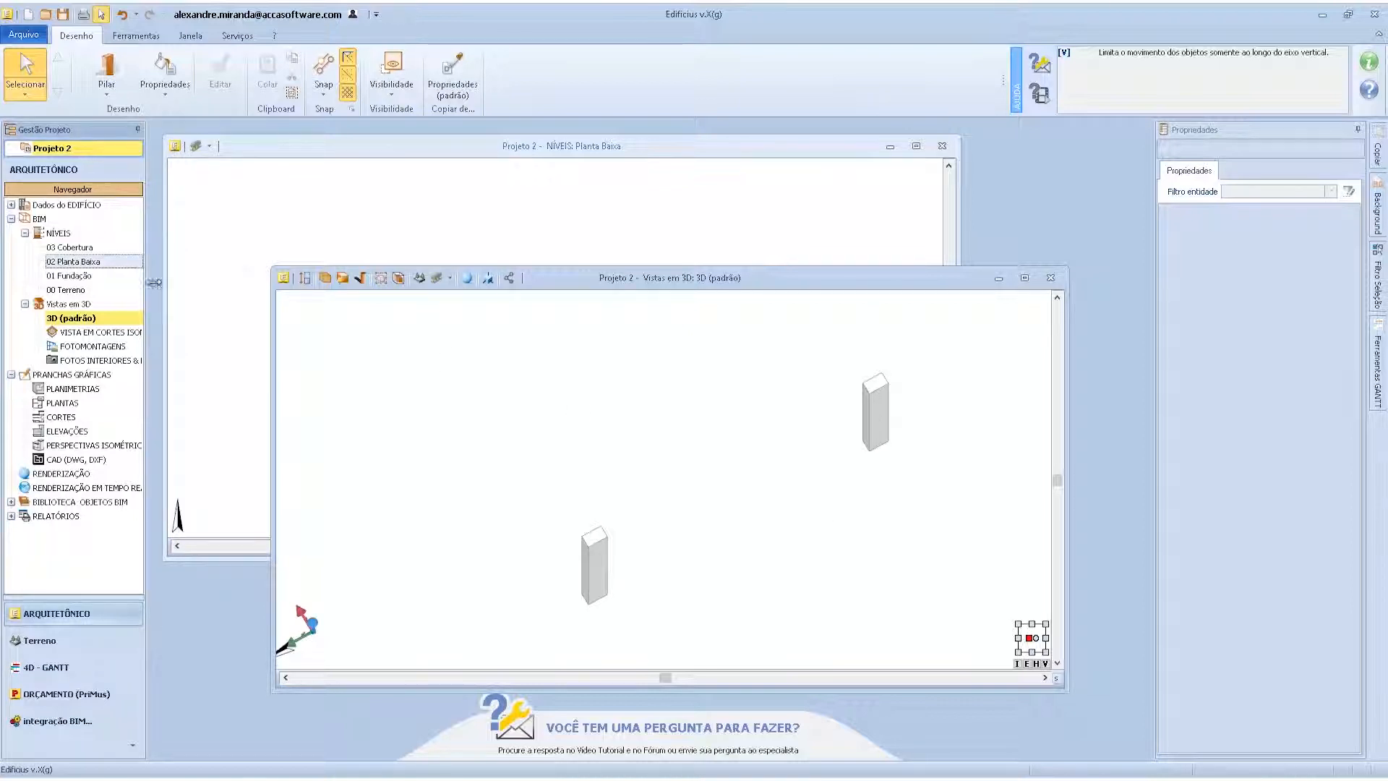
middle_drag(654, 527, 671, 504)
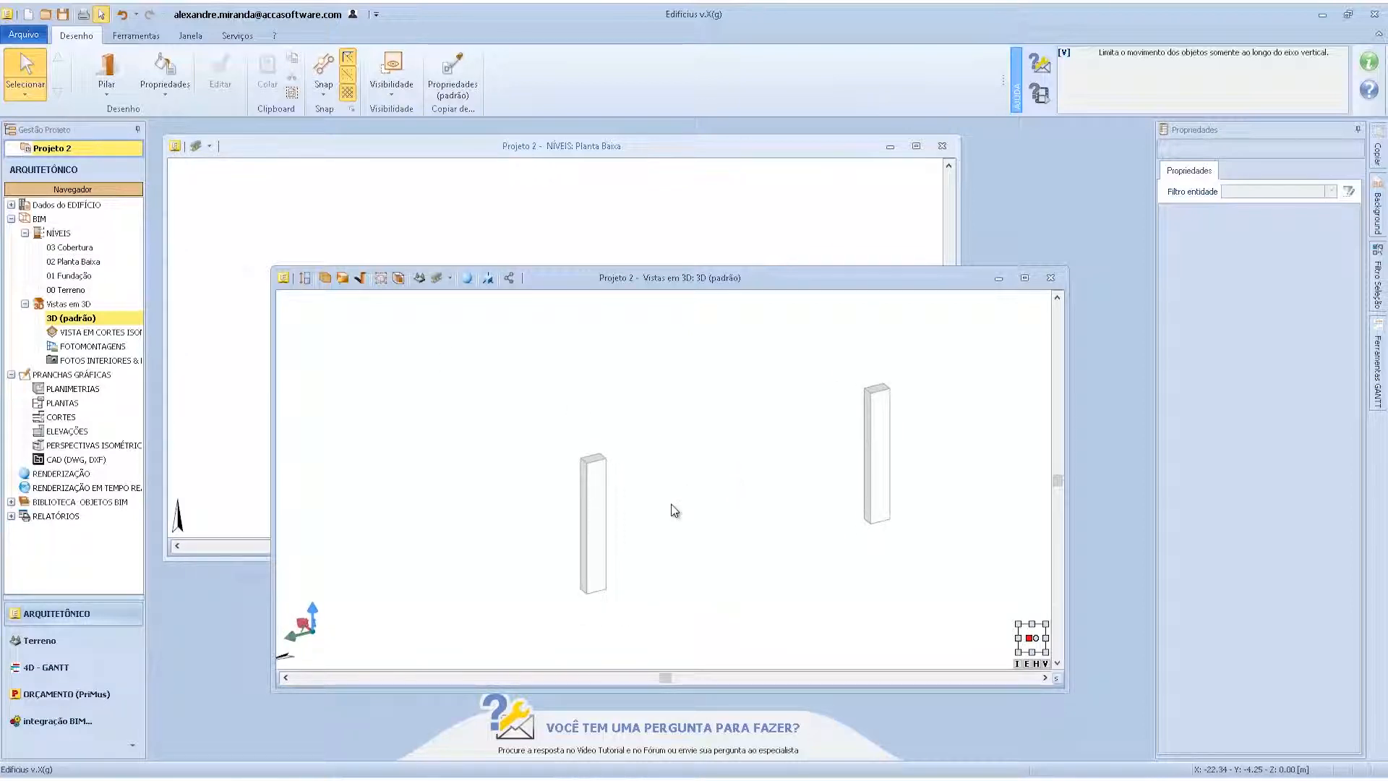
- Draw a 300x500 Viga in Planta Baixa from the lower pillar to the upper pillar
click(474, 230)
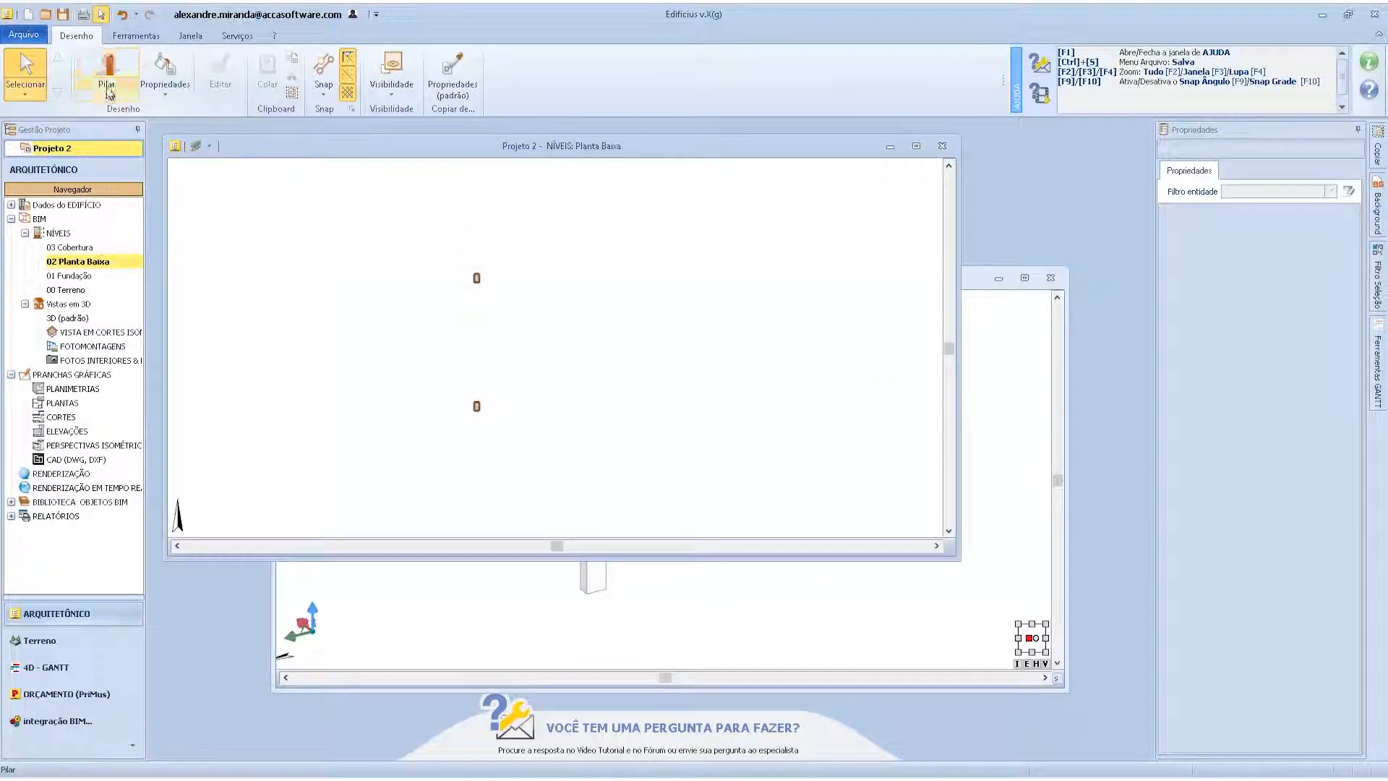
click(109, 90)
click(117, 288)
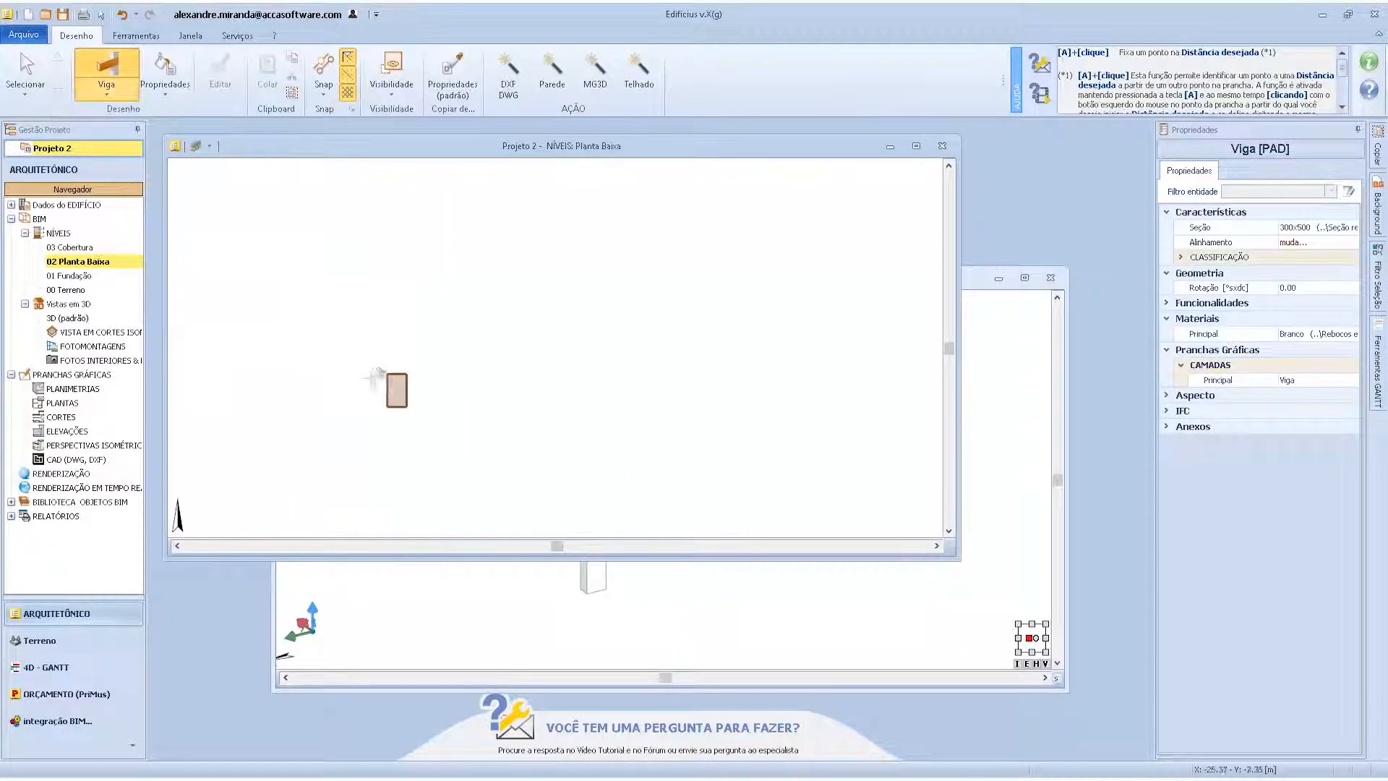
click(387, 373)
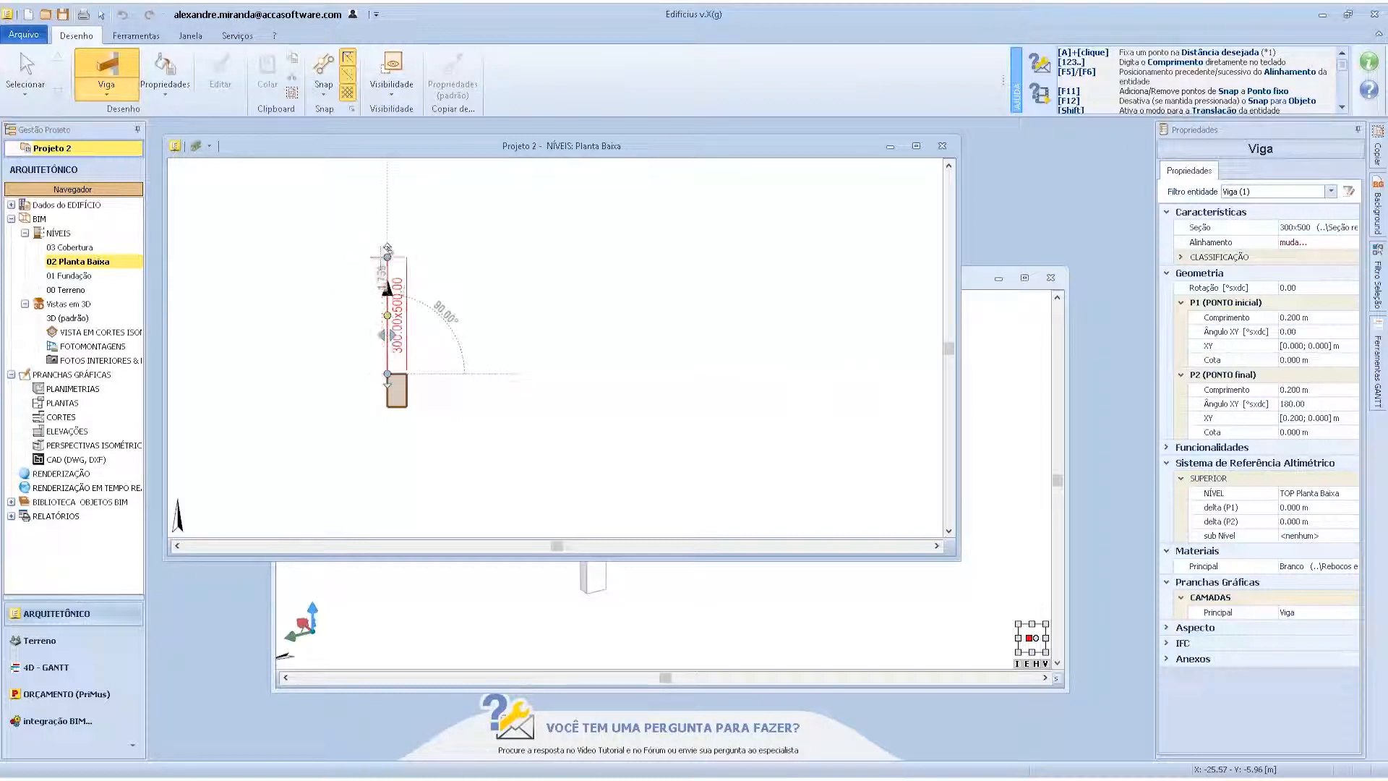
scroll(479, 454, down, 2)
scroll(432, 416, up, 2)
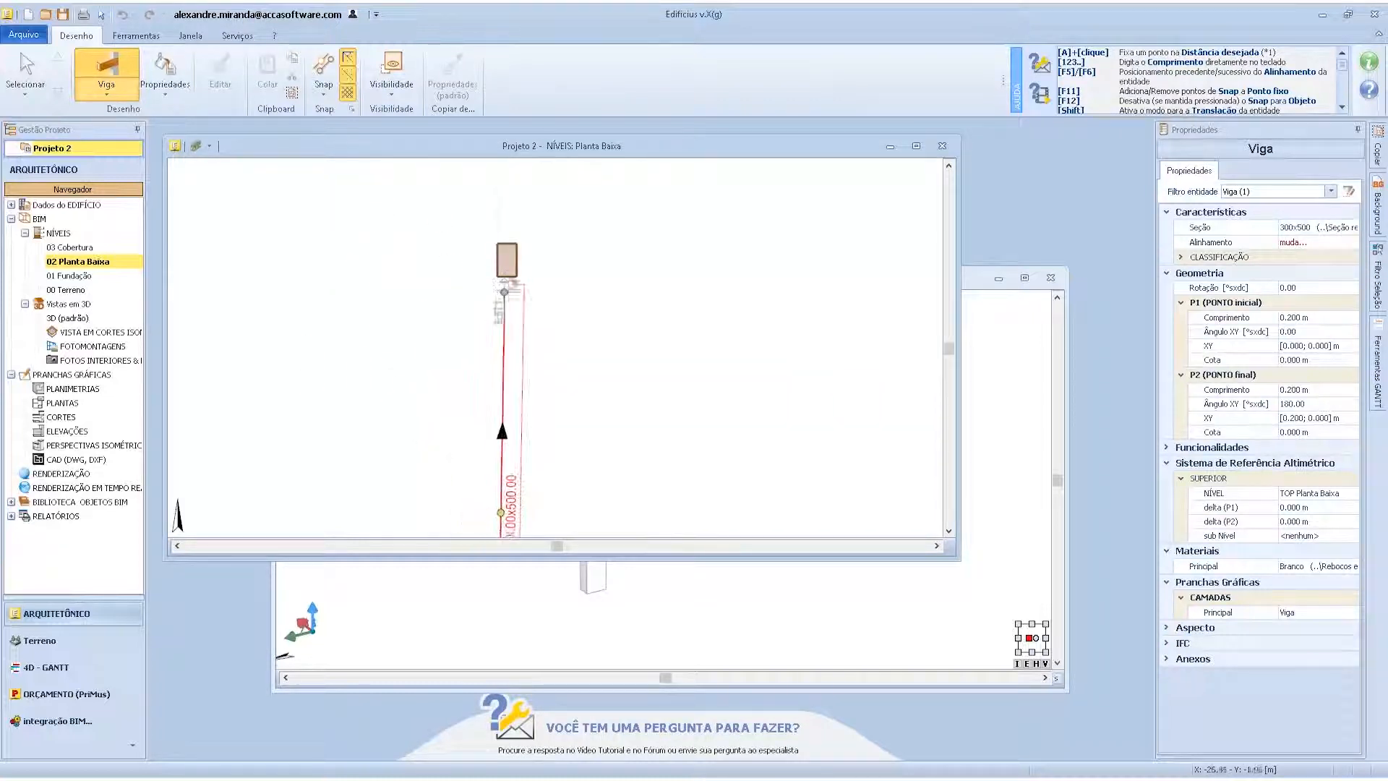
click(506, 269)
scroll(378, 333, down, 2)
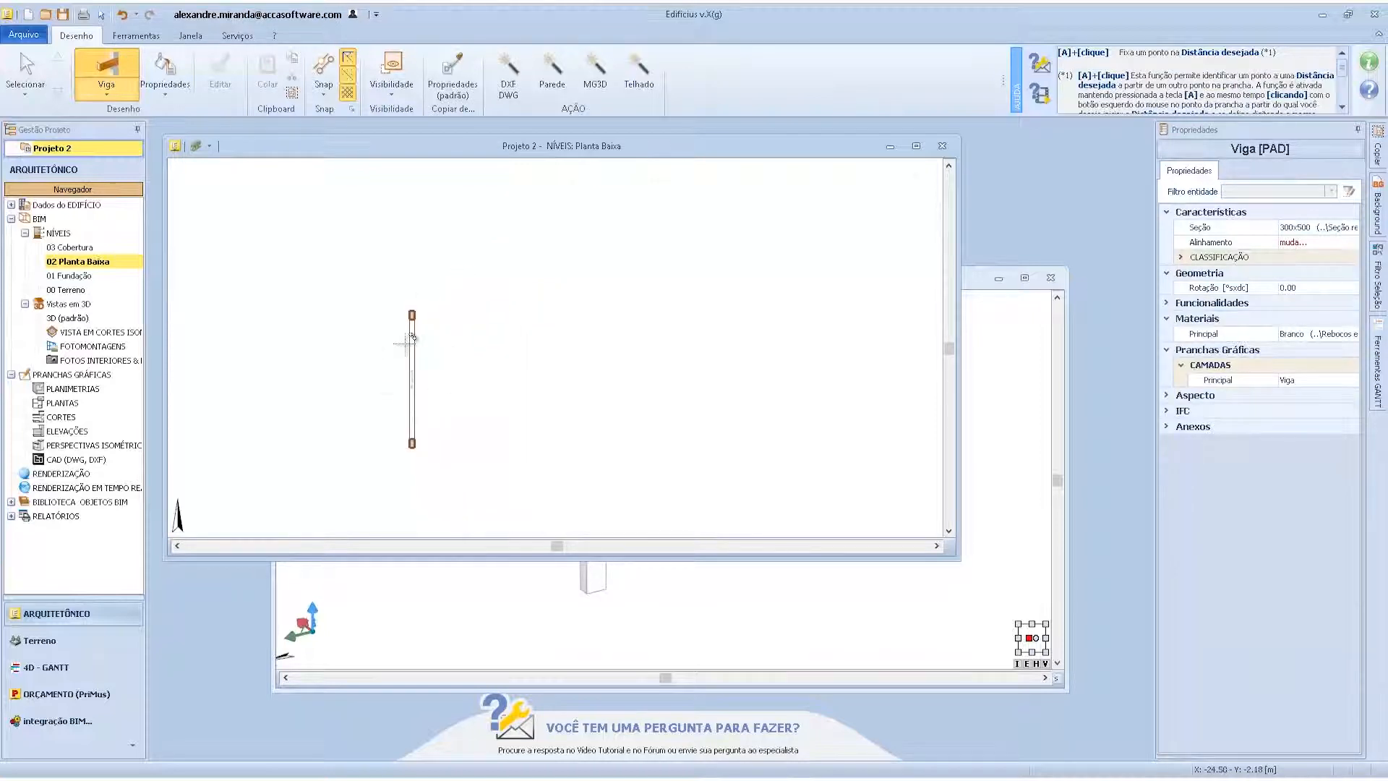
key(Escape)
key(Escape)
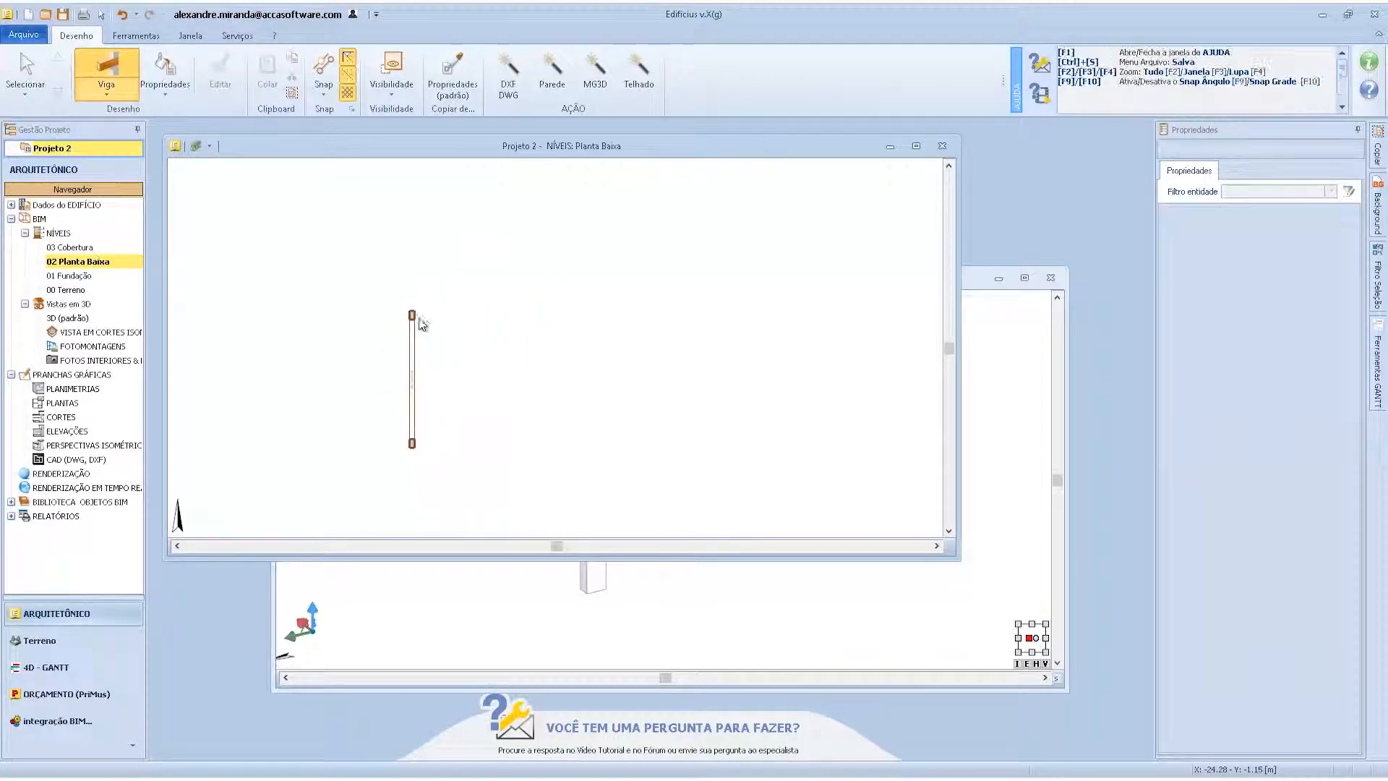
- Try to paste a copy of the beam with its two pillars, and delete all three elements from the plan
click(412, 347)
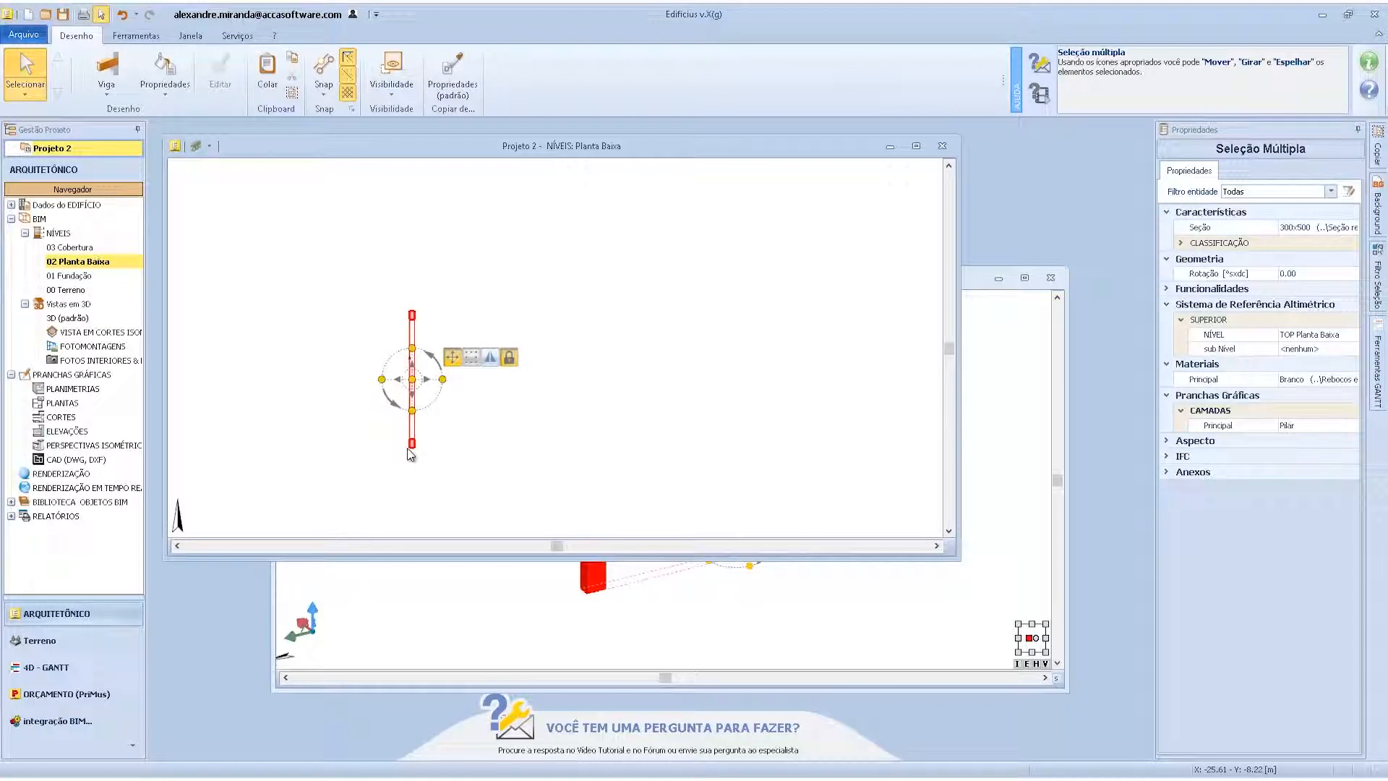
key(ctrl+v)
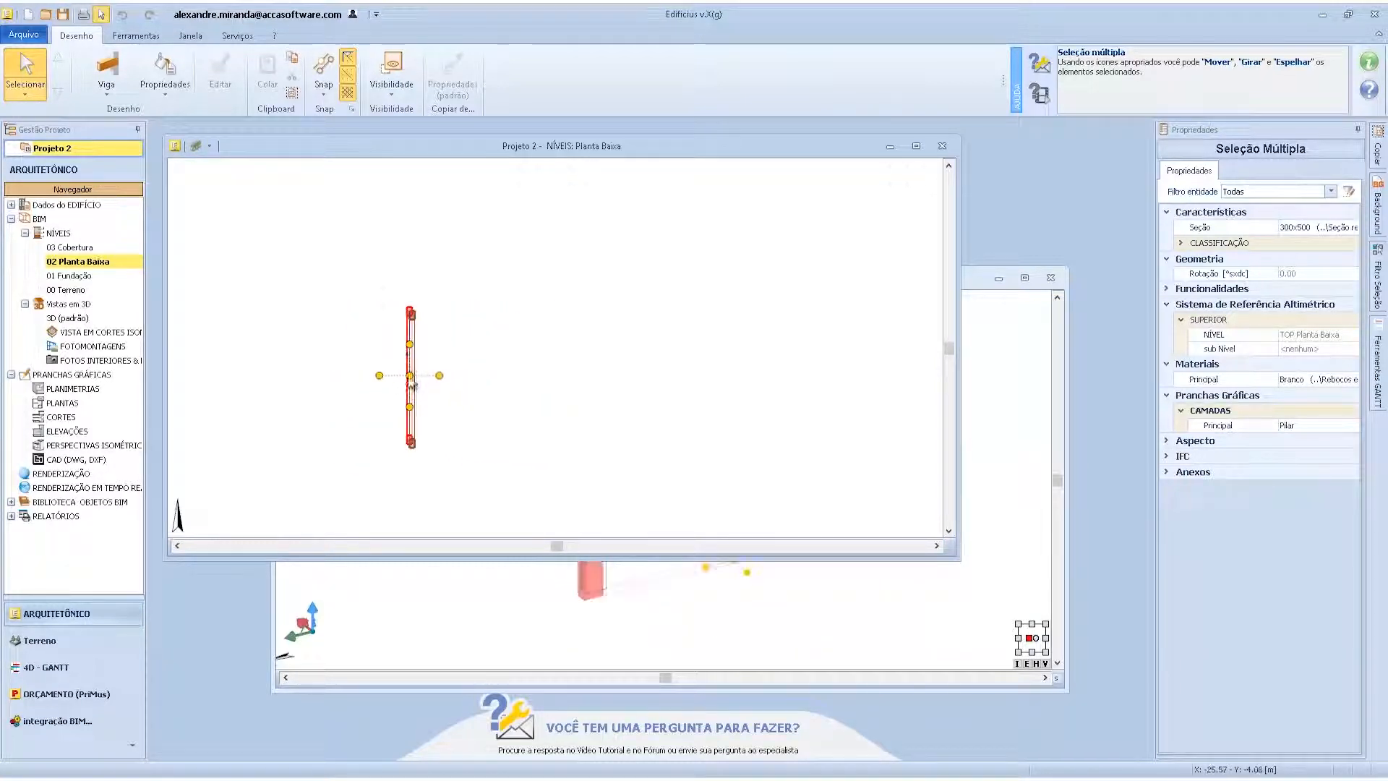
key(Escape)
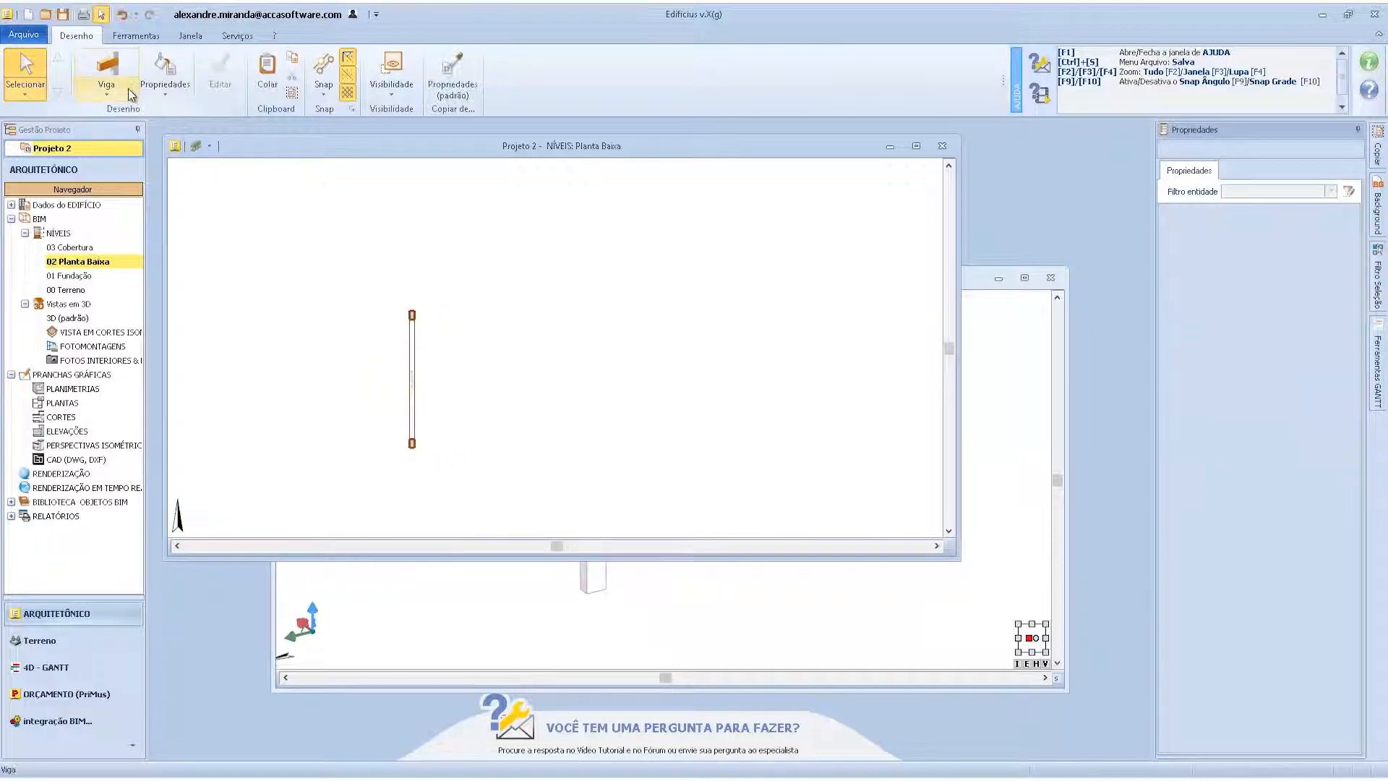
drag(347, 275, 449, 469)
key(Delete)
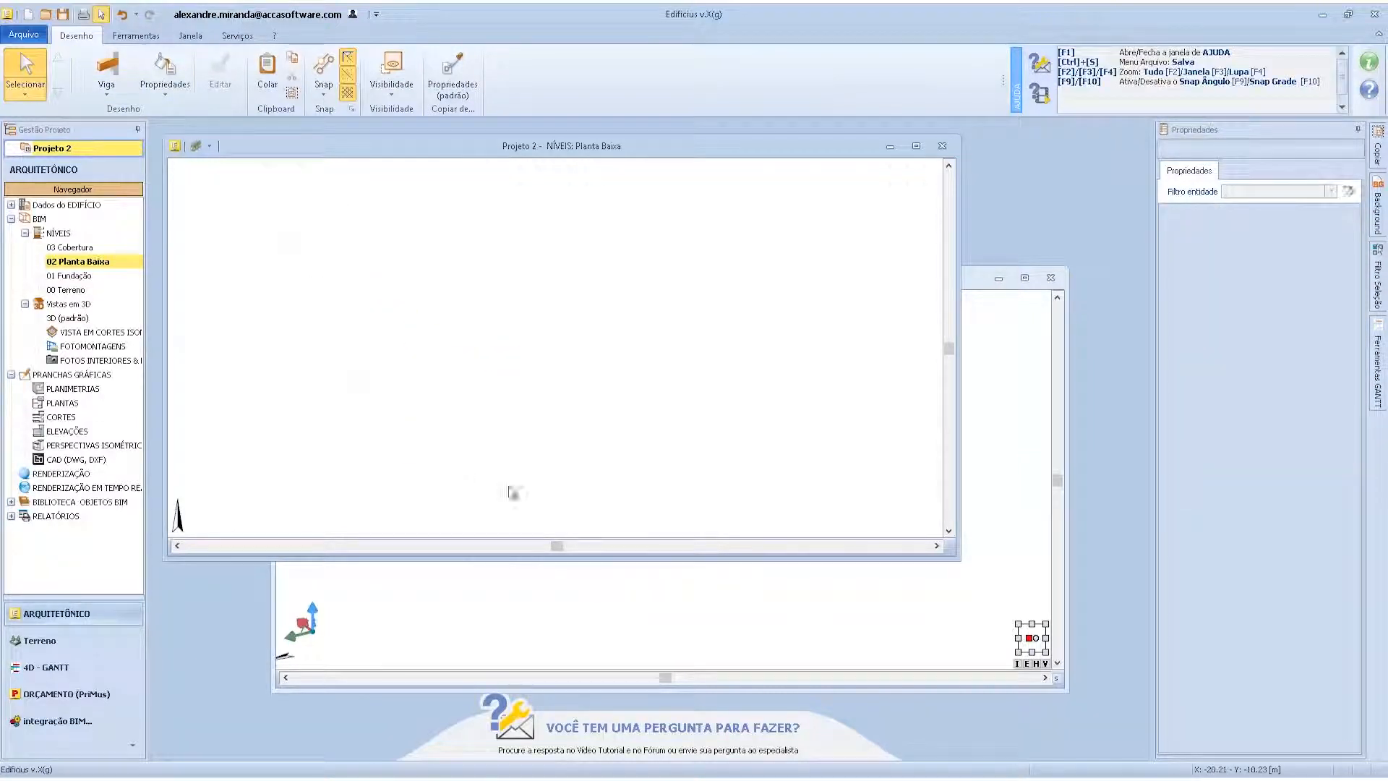
- Place a rectangular MagneticGrid2D in Planta Baixa with three 3 m columns and two 5 m rows
click(102, 97)
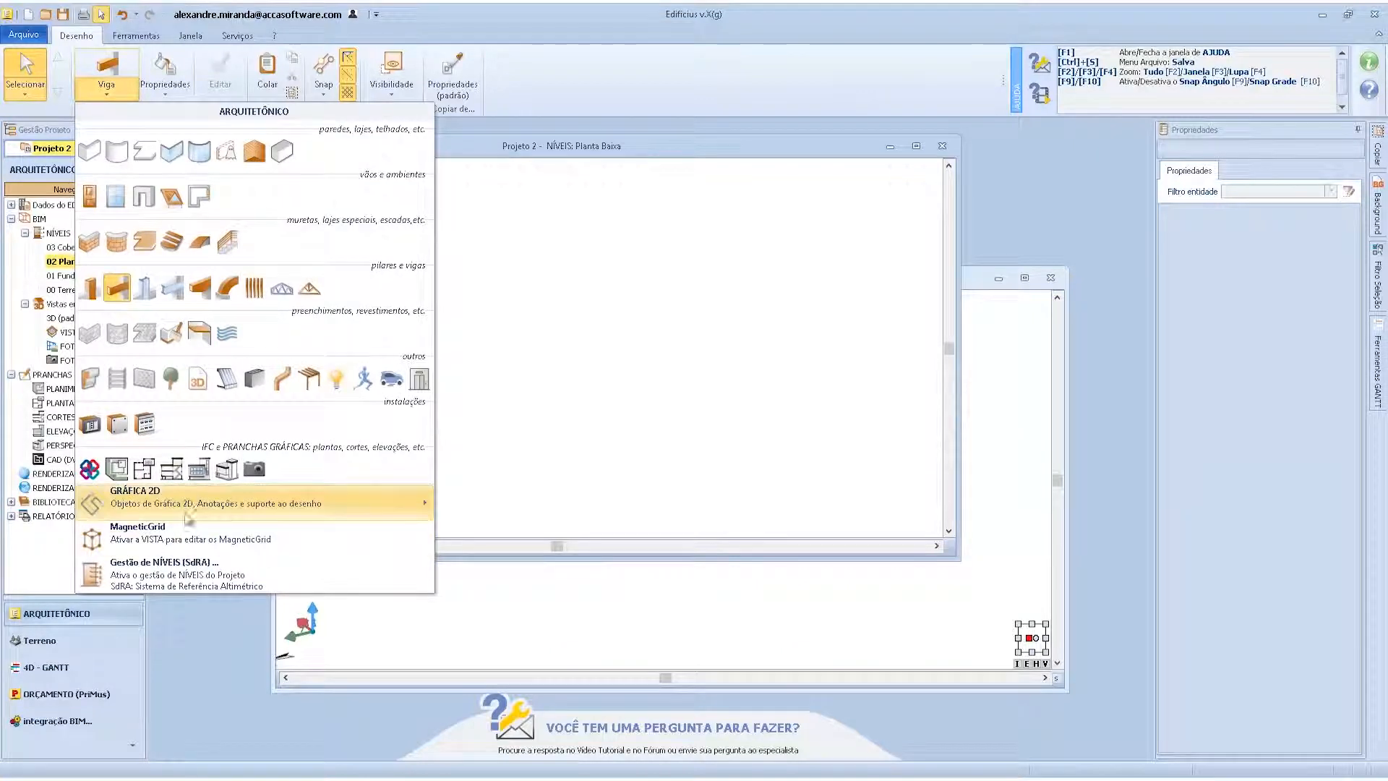
mouse_move(204, 512)
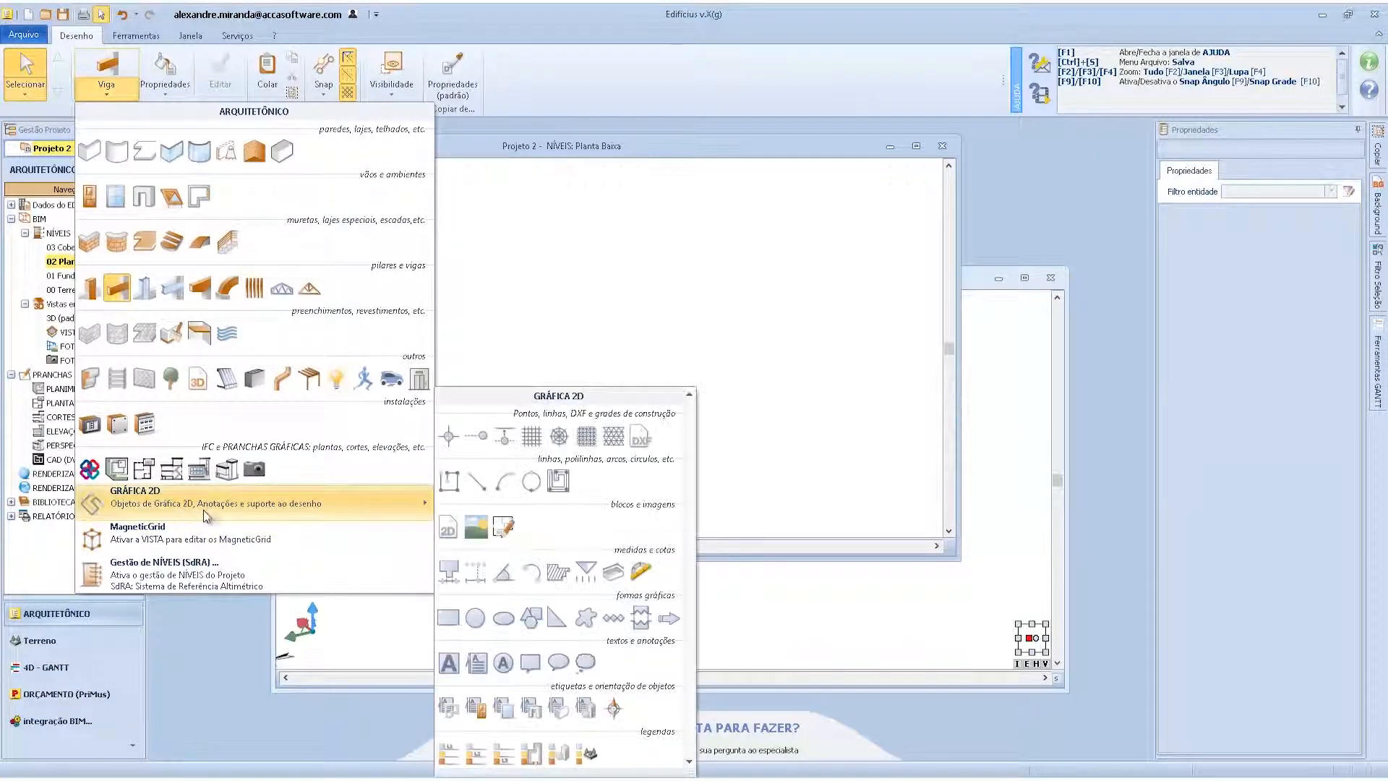
click(531, 436)
click(506, 397)
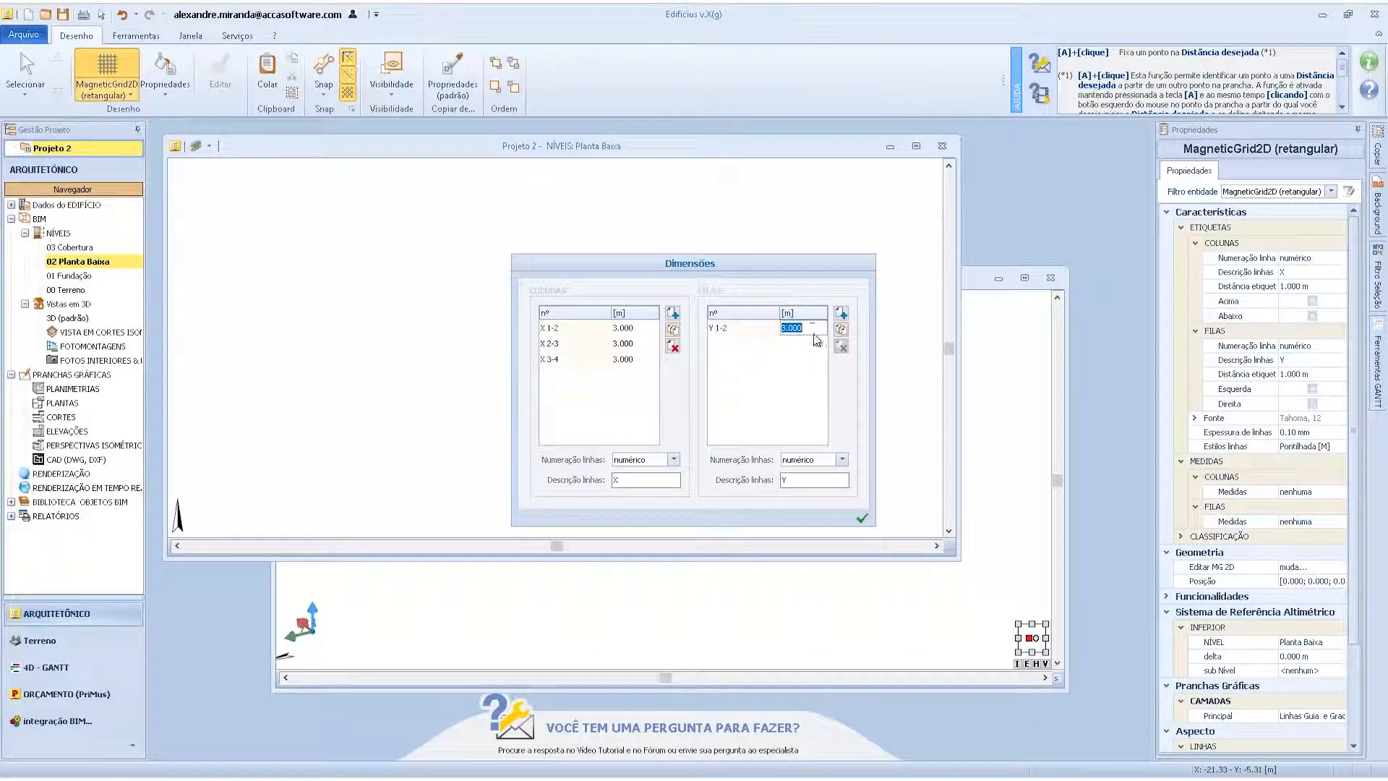
text(5)
click(842, 312)
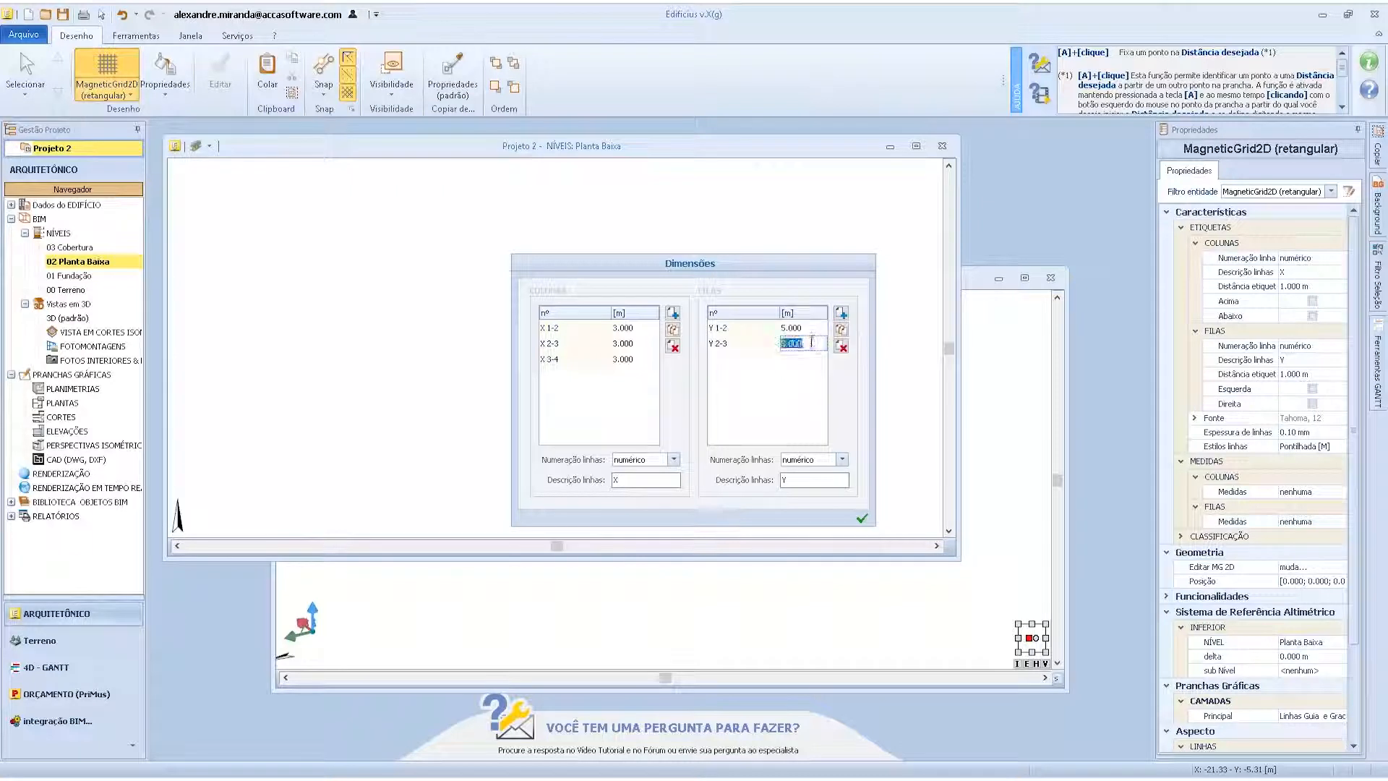
text(5)
click(862, 518)
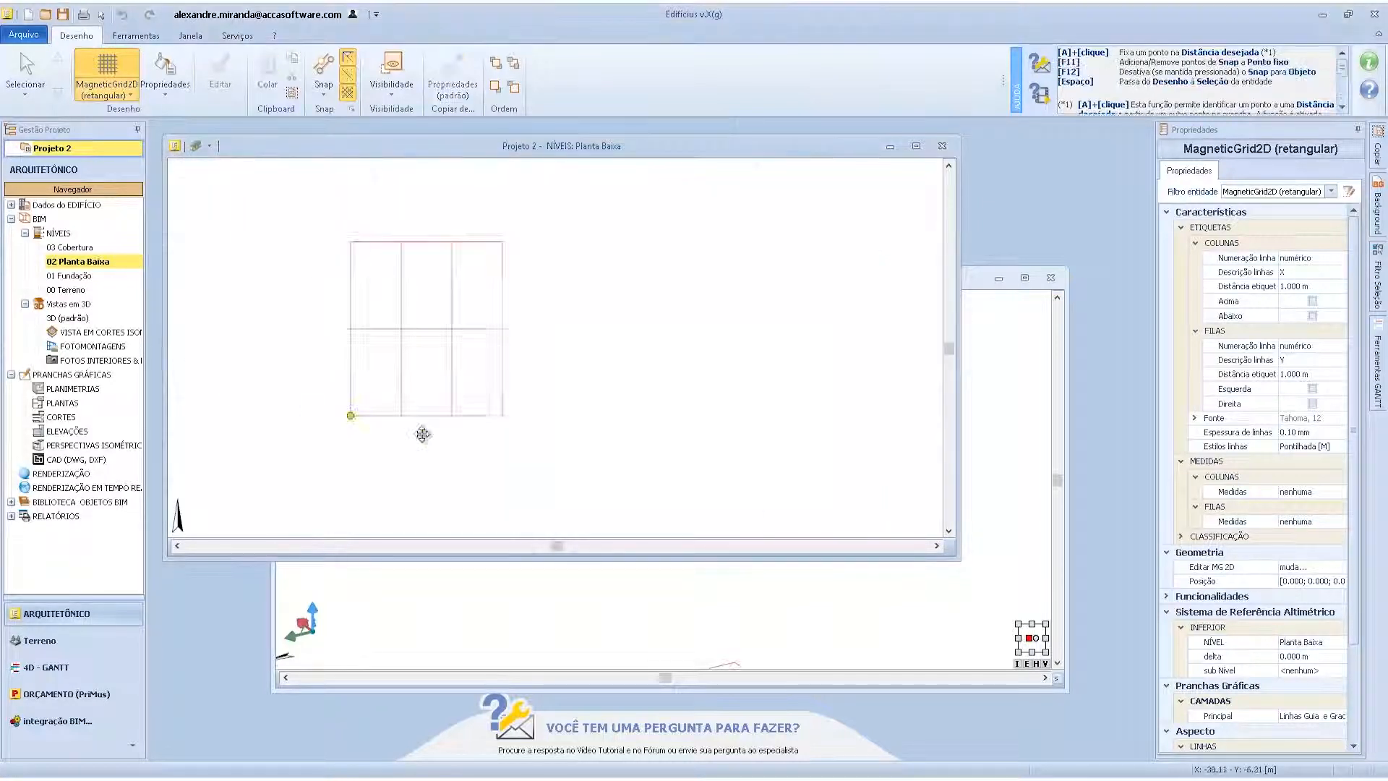
click(455, 444)
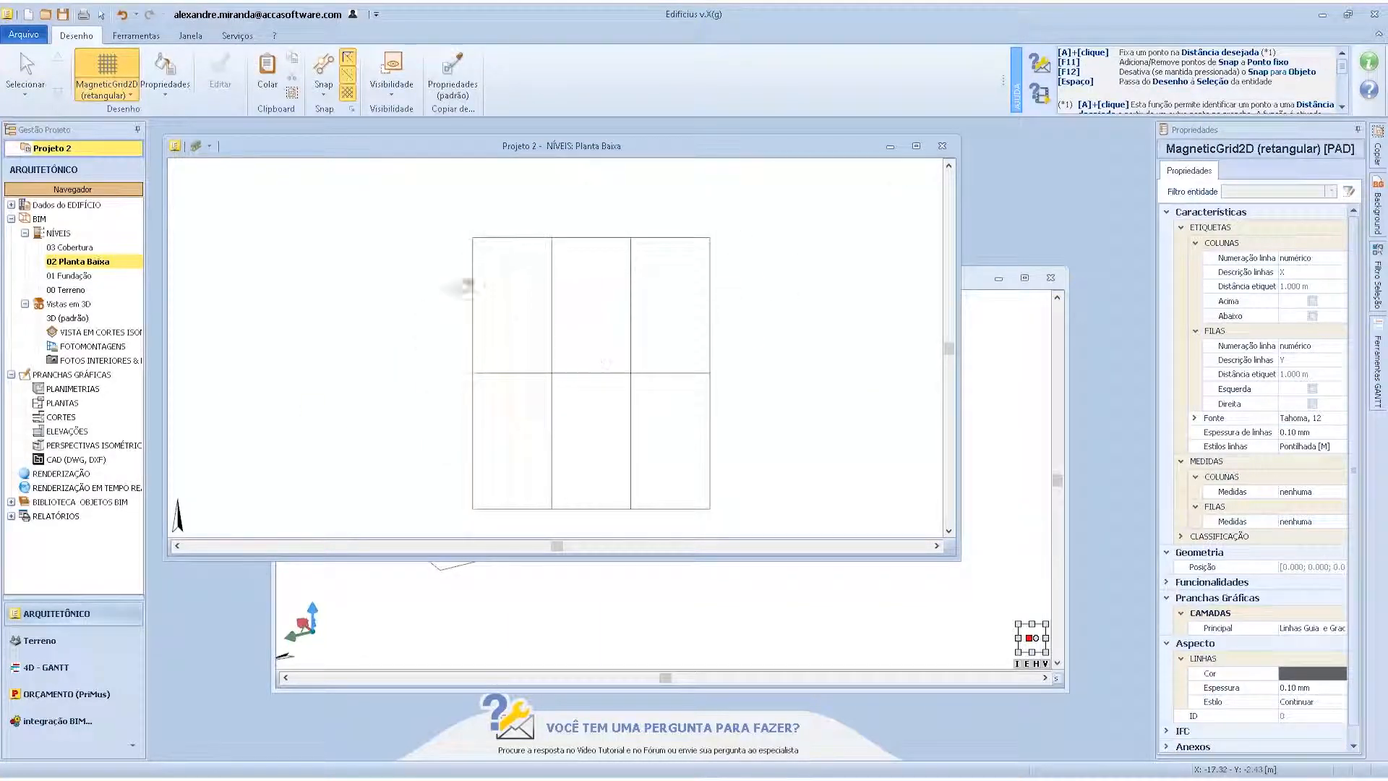
- Place a 300x500 Pilar with its lower-left corner on the grid's lower-left intersection
click(109, 83)
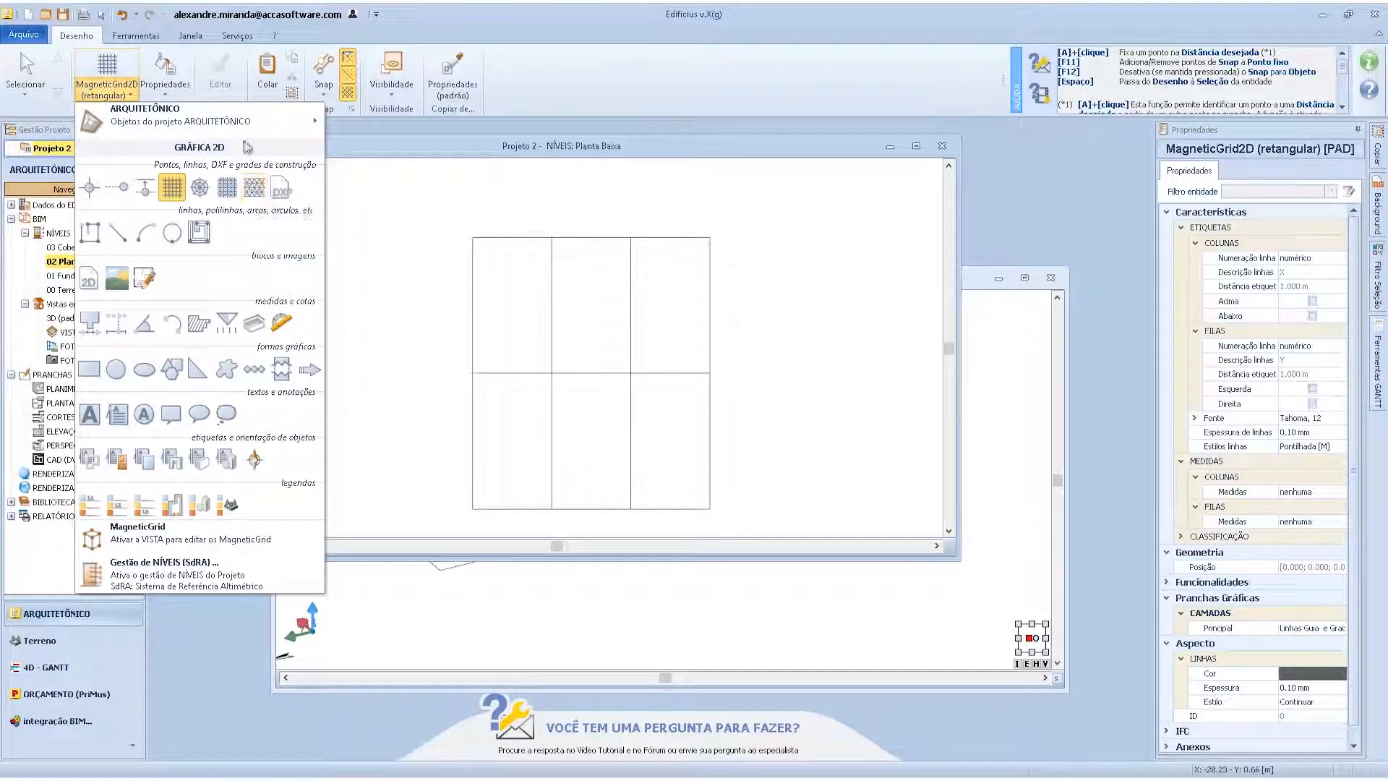
mouse_move(145, 115)
click(345, 295)
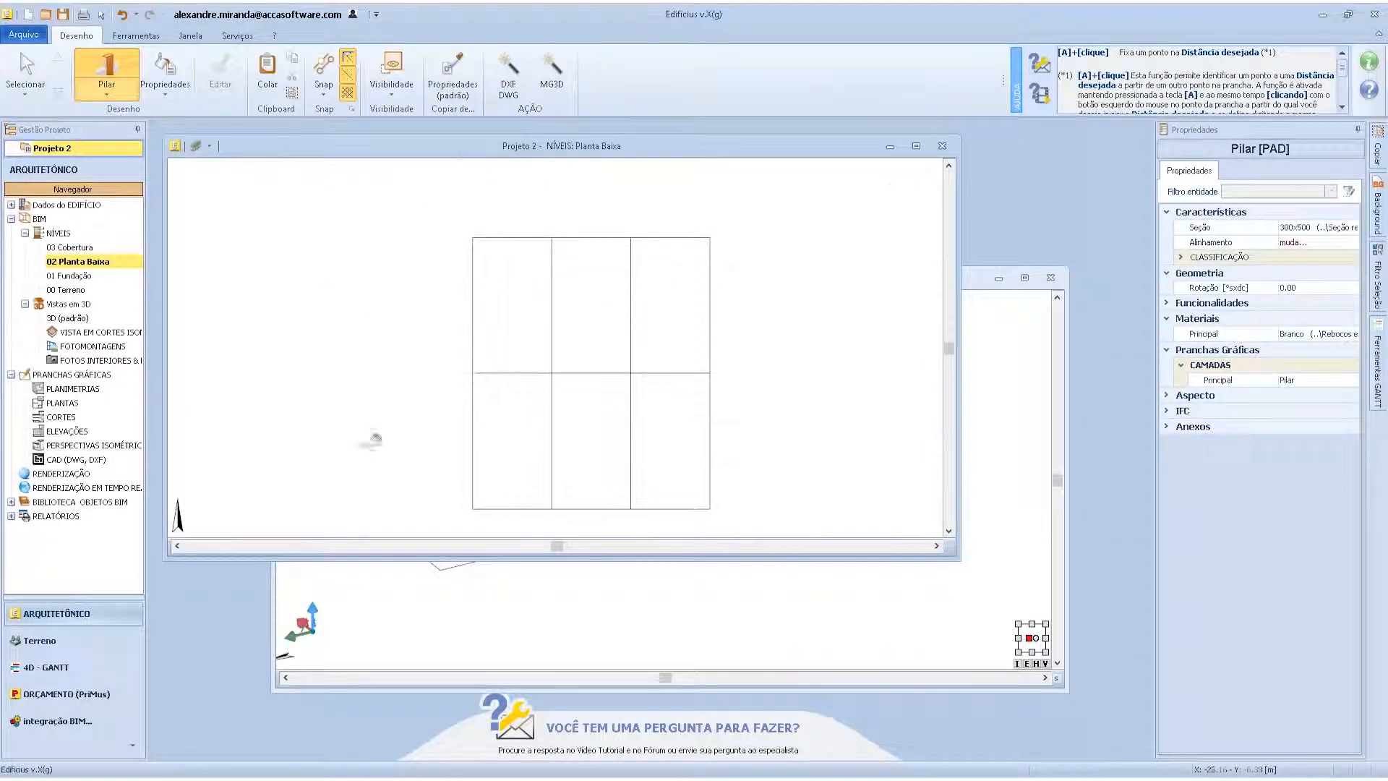
click(472, 508)
scroll(474, 506, up, 3)
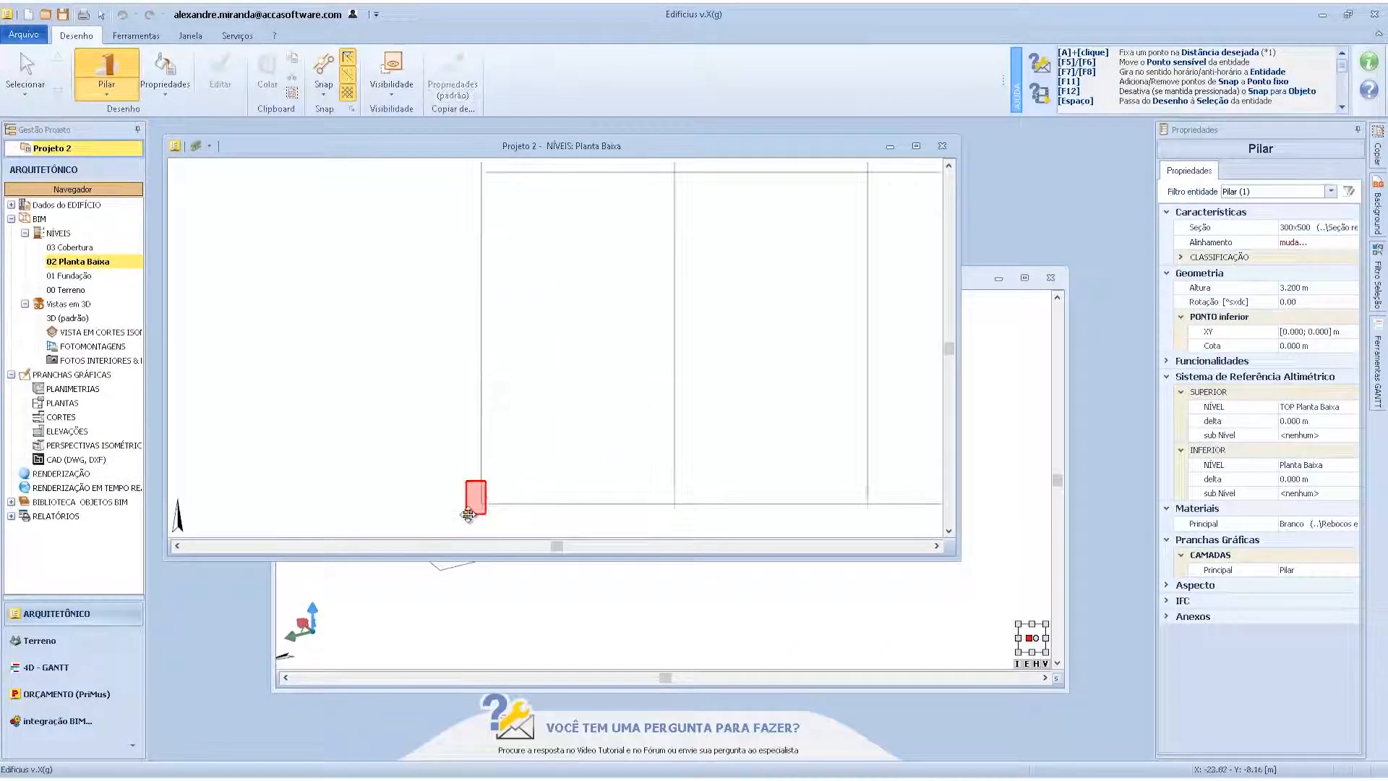
click(485, 496)
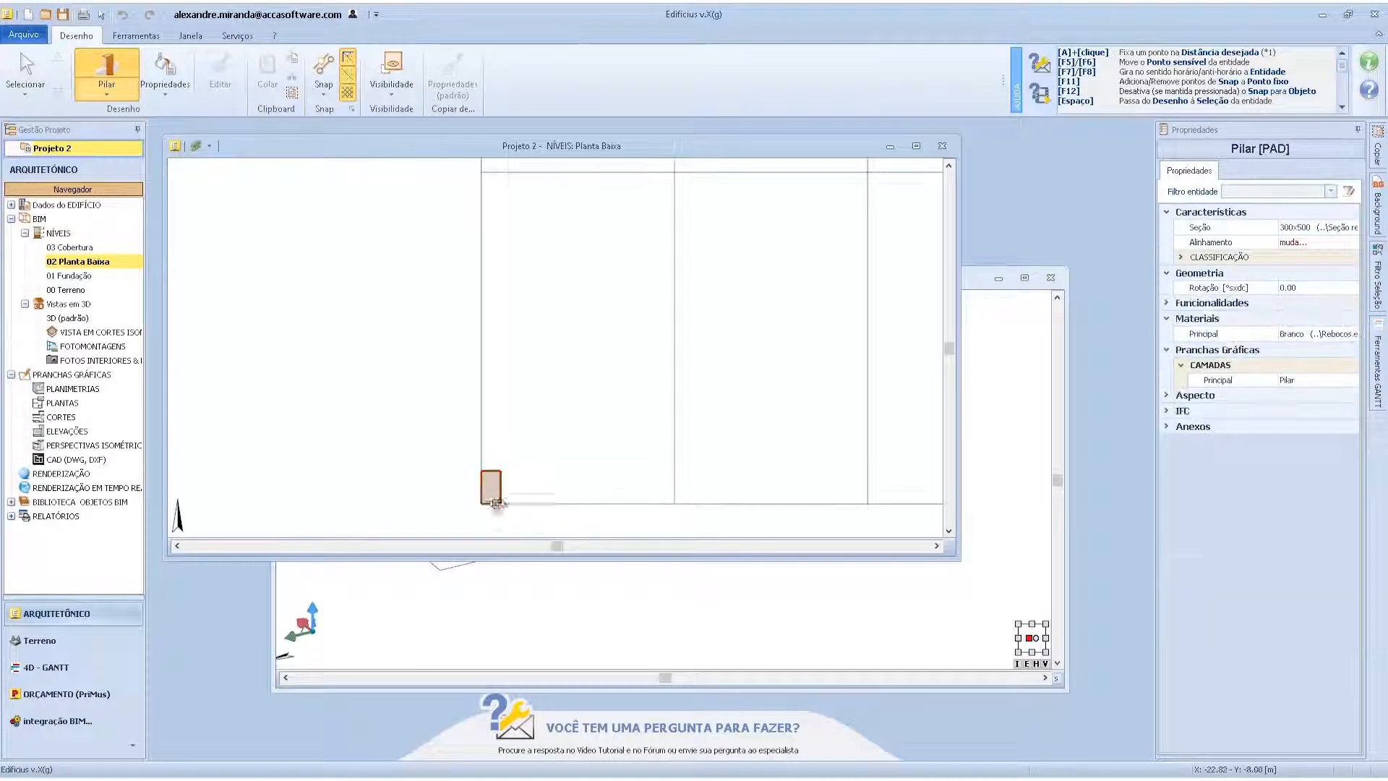
- Place 300x500 pillars on the remaining three intersections of the grid's lower edge, centring the inner two and corner-aligning the lower-right one
scroll(574, 471, down, 2)
scroll(736, 488, up, 1)
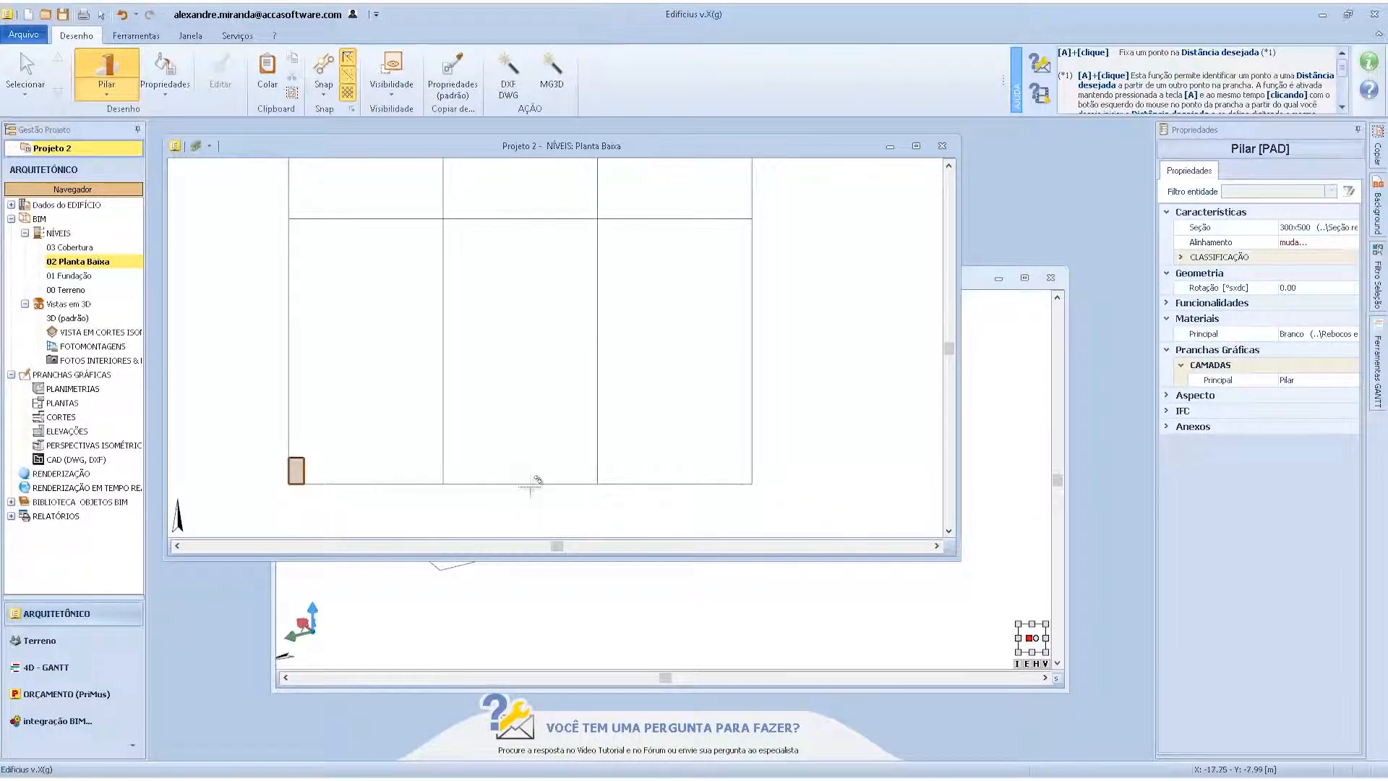
scroll(443, 483, up, 1)
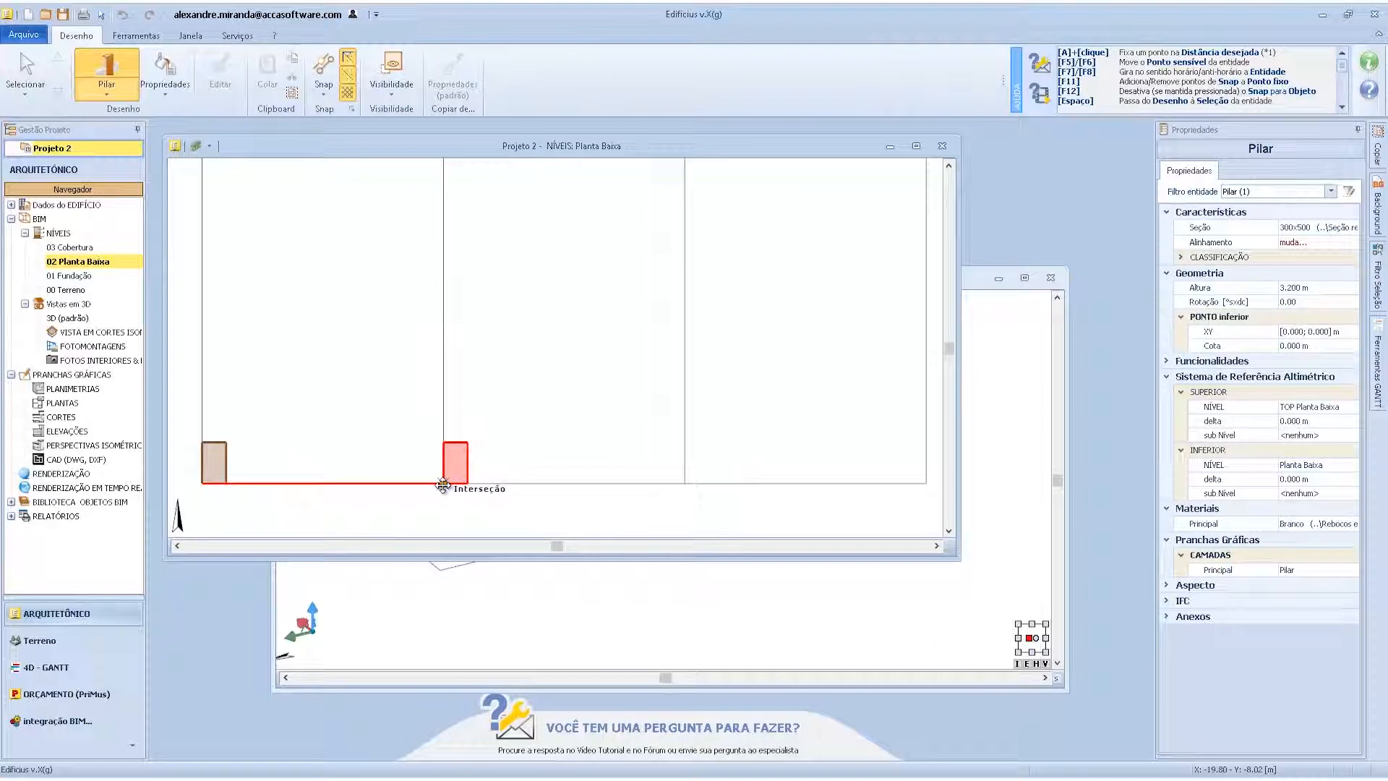
click(443, 483)
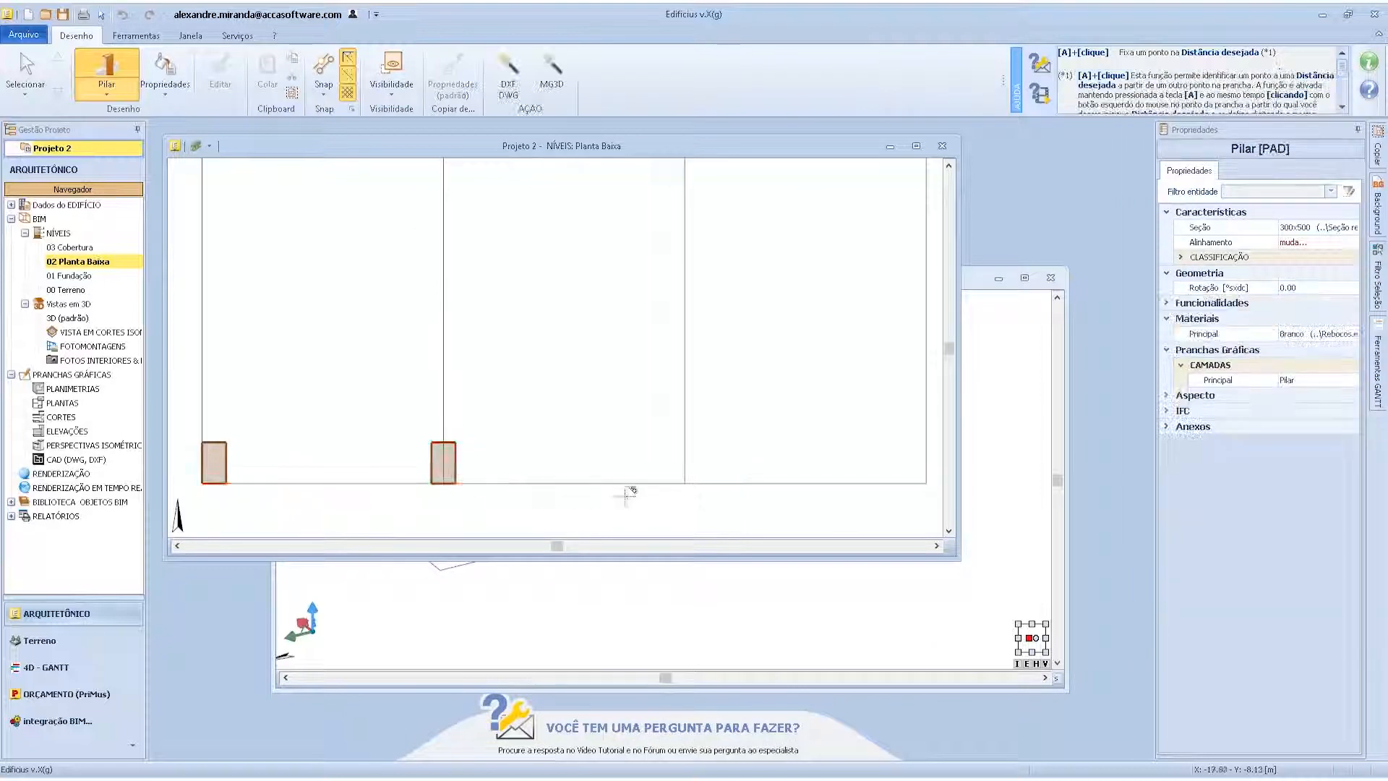
click(685, 483)
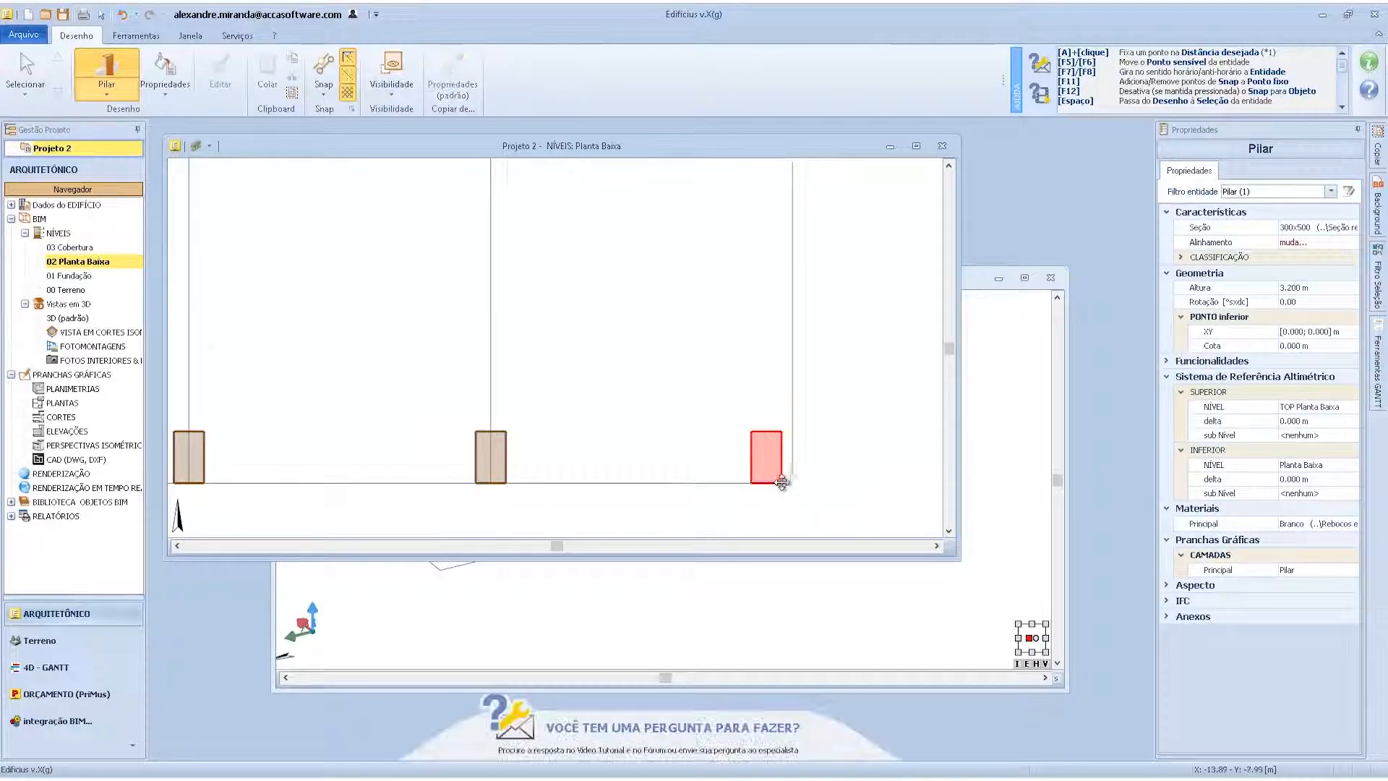
click(792, 482)
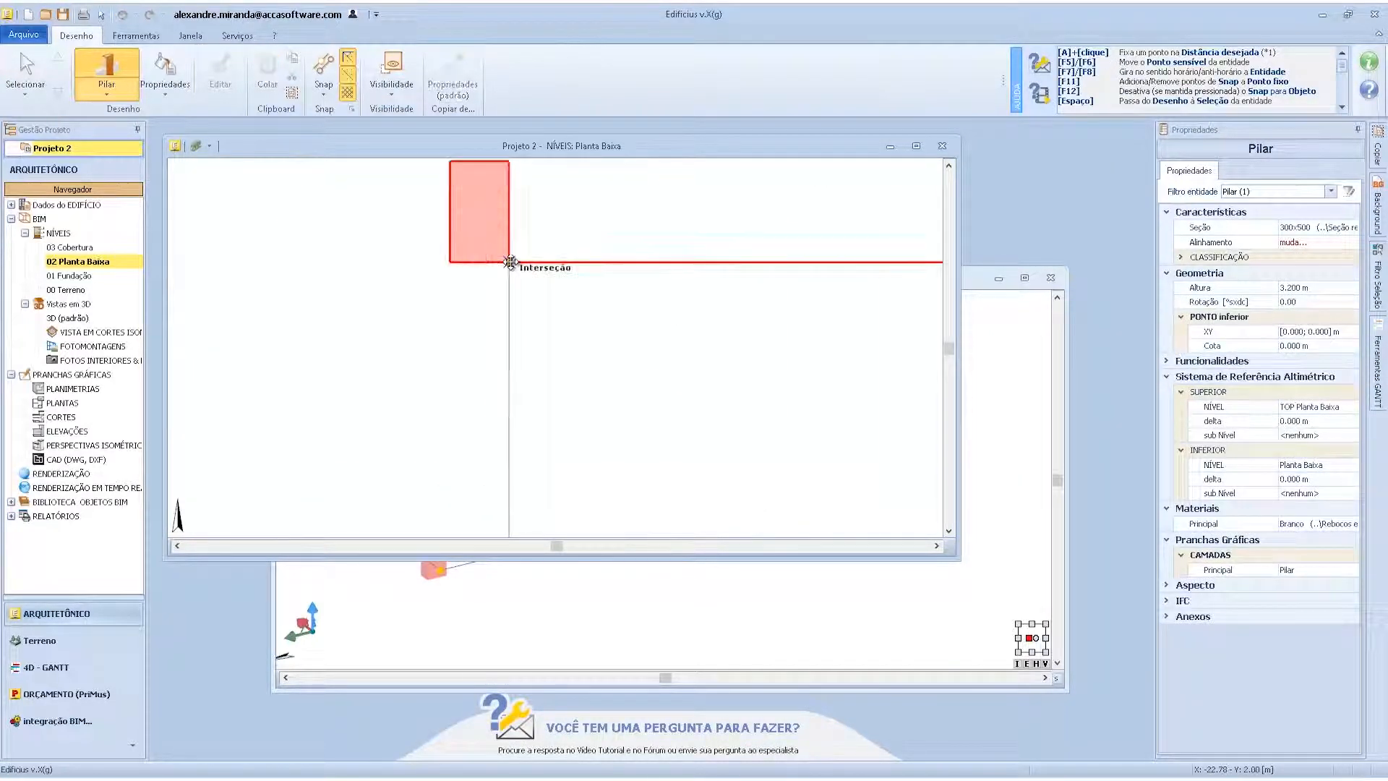
- Place 300x500 pillars on the grid's upper edge: corner-aligned at the upper-left intersection and centred on the two inner intersections
click(511, 262)
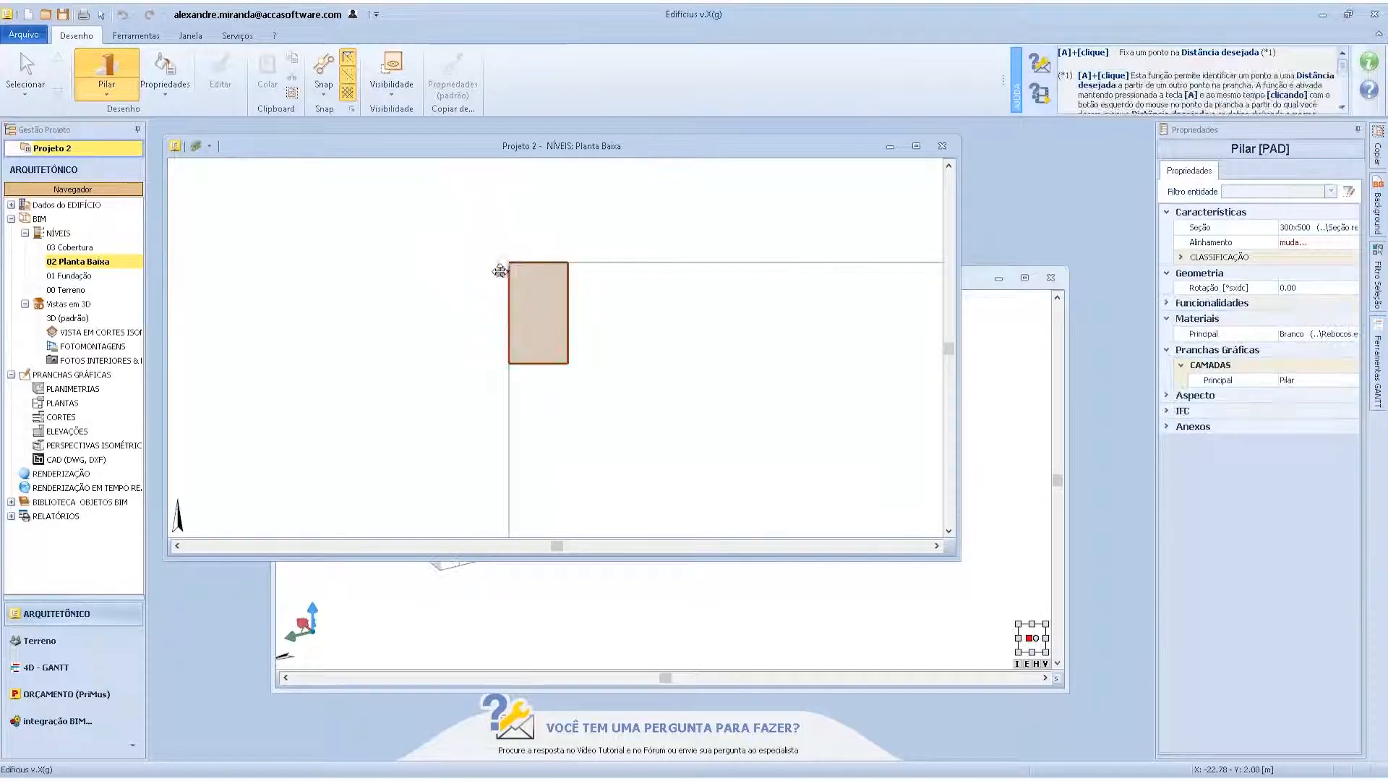
scroll(606, 307, up, 2)
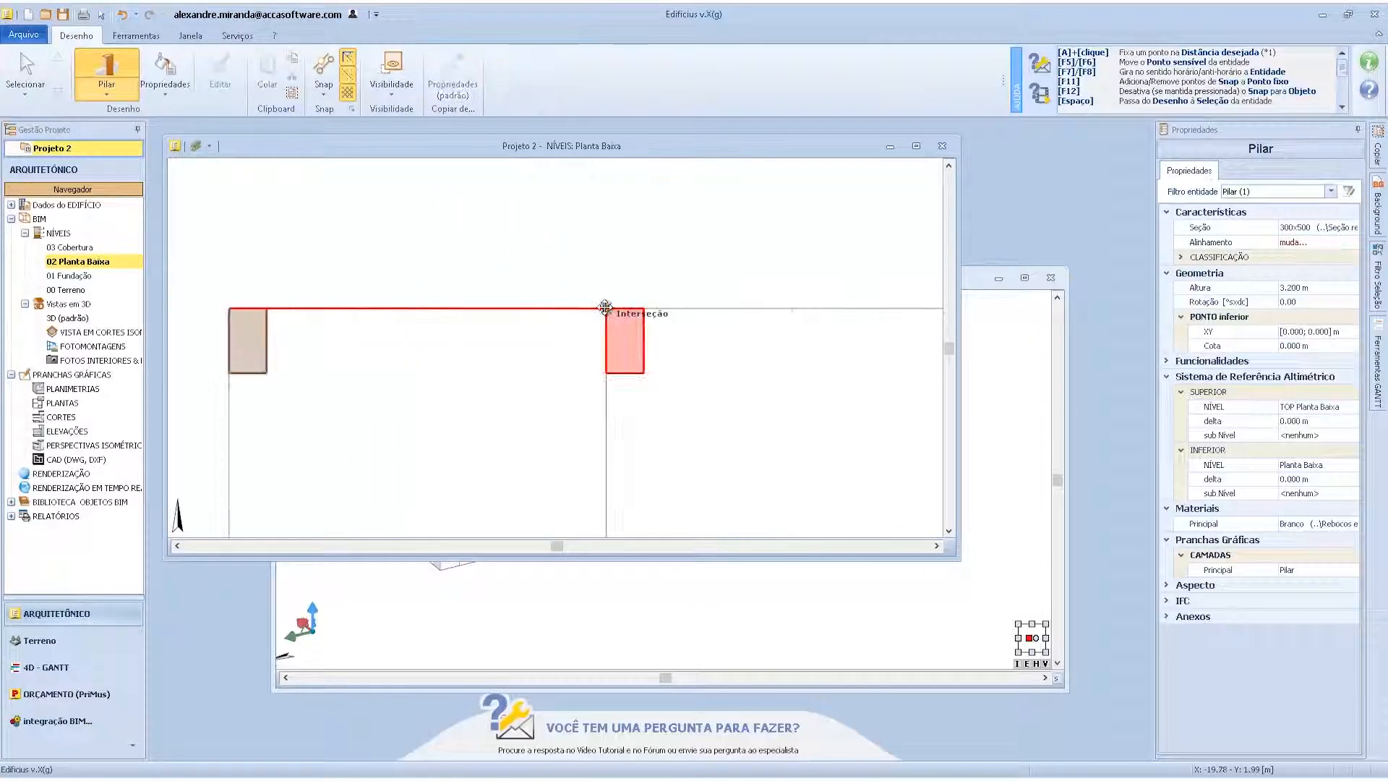
click(605, 309)
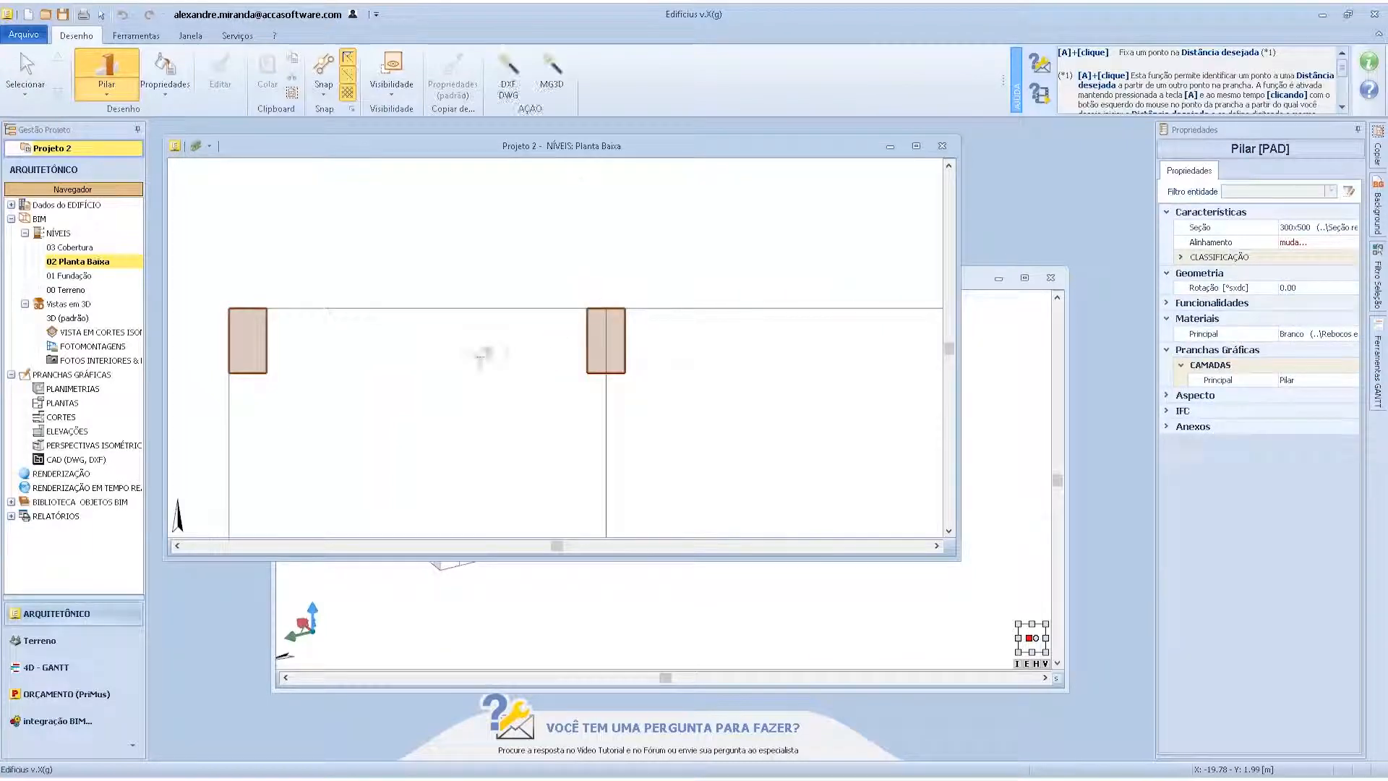
scroll(480, 350, down, 2)
click(736, 333)
click(736, 334)
scroll(600, 347, down, 2)
scroll(842, 342, up, 2)
scroll(756, 337, up, 1)
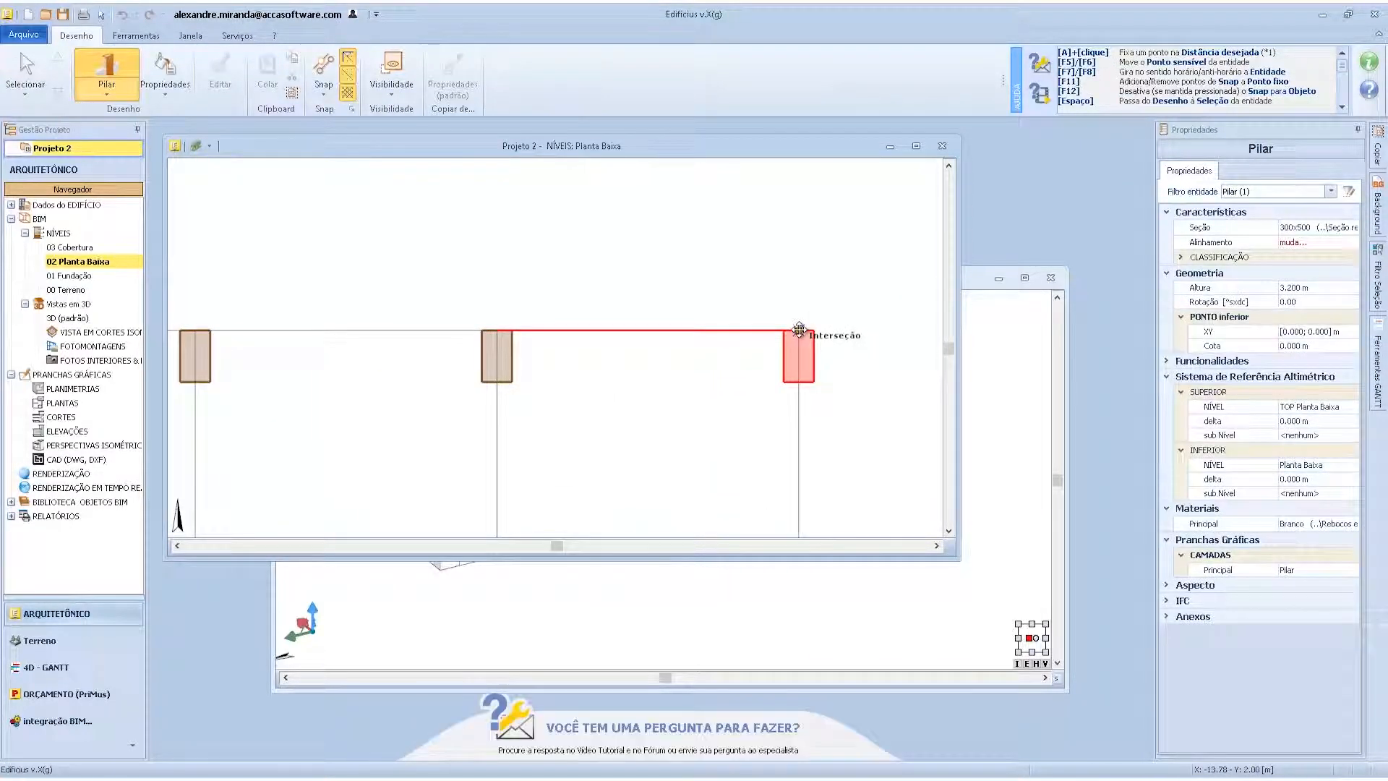
- Place a 300x500 pillar with its upper-right corner on the grid's upper-right intersection
scroll(799, 330, up, 1)
key(F5)
key(F5)
key(F5)
key(F5)
key(F5)
key(F5)
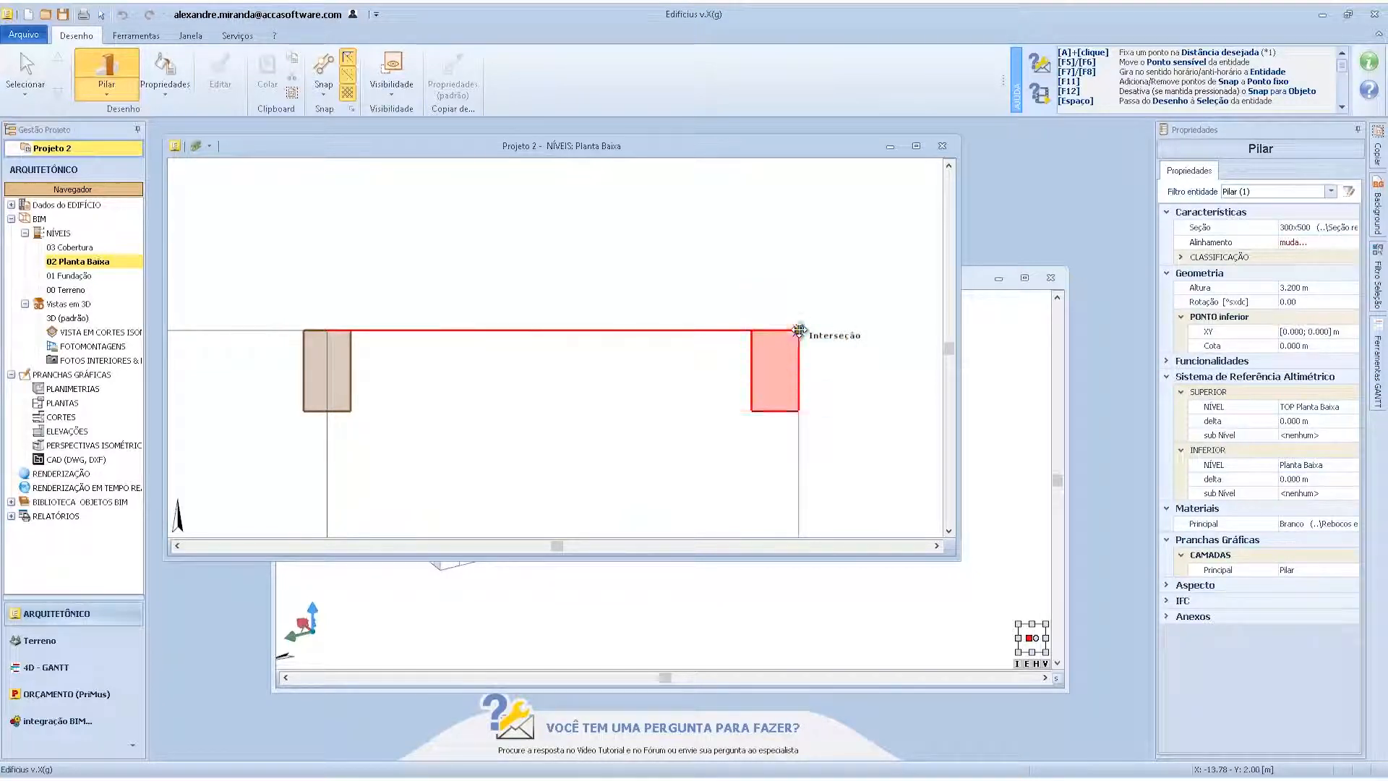
click(799, 330)
scroll(629, 304, down, 2)
scroll(448, 313, down, 2)
scroll(420, 306, down, 1)
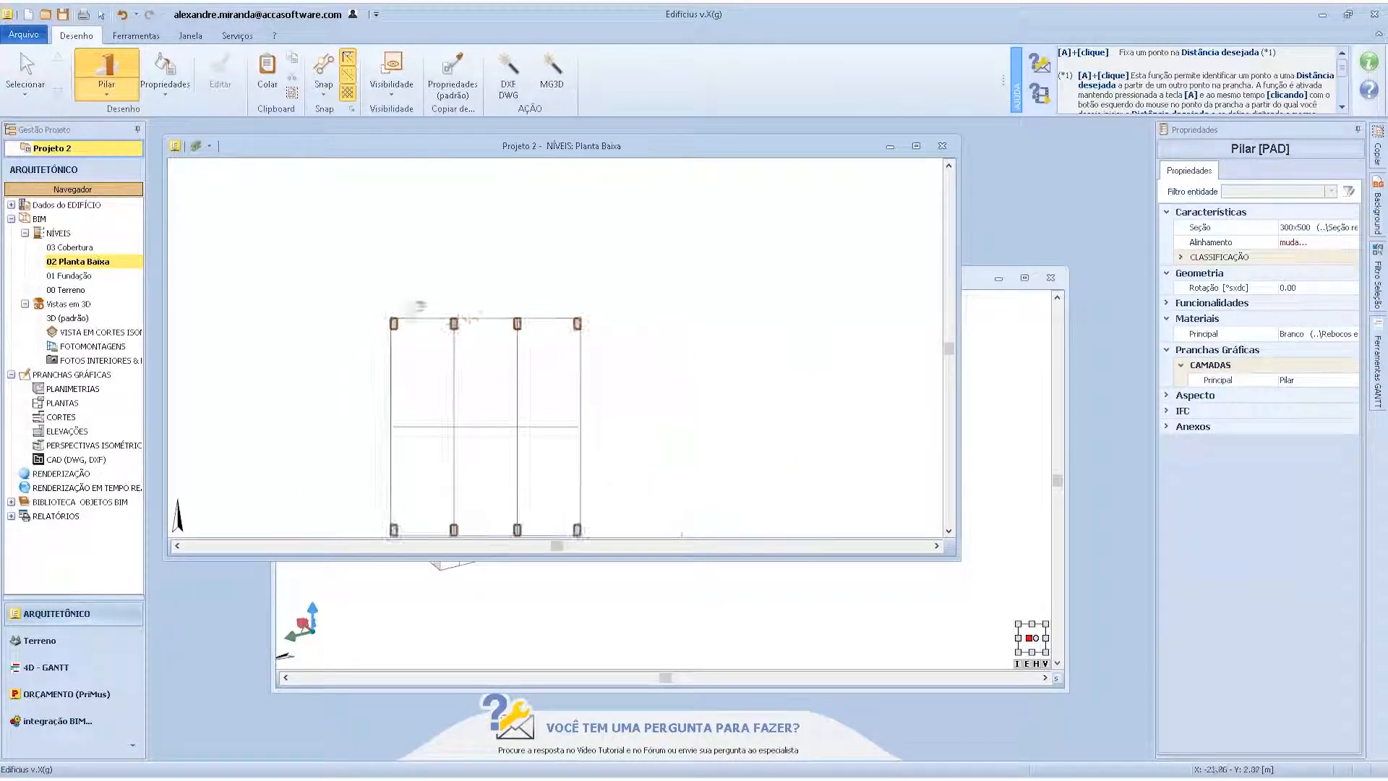
scroll(415, 361, down, 2)
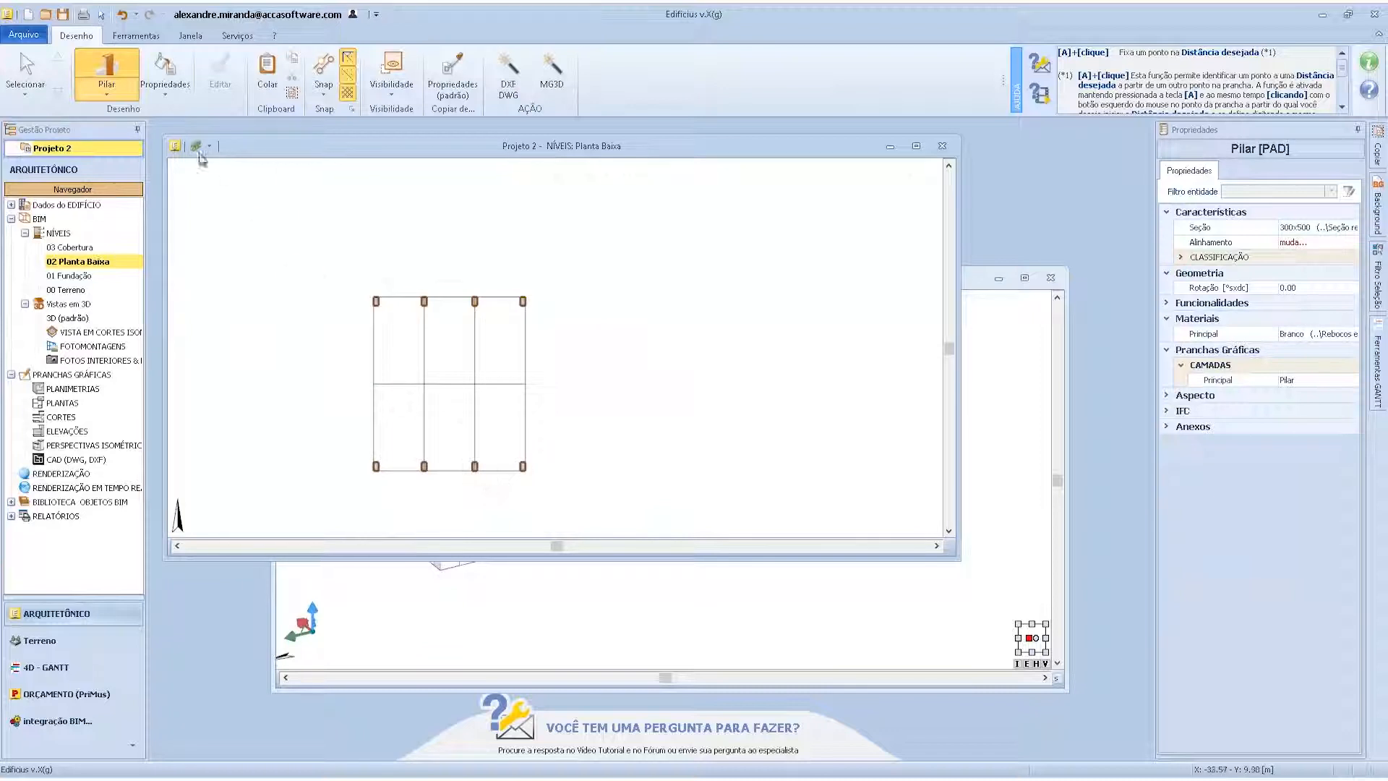
- Draw three 300x500 Viga beams connecting the four pillars along the grid's lower edge
click(107, 92)
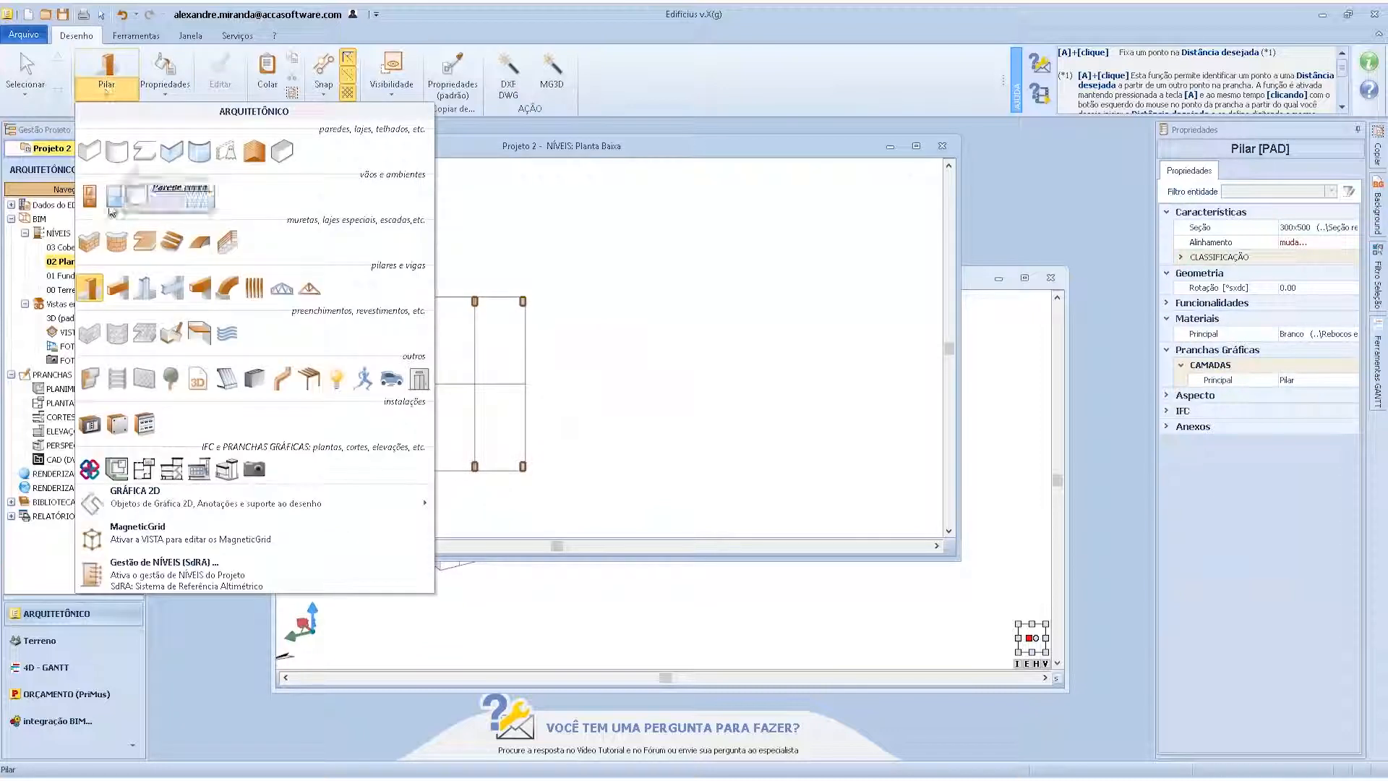
click(114, 291)
scroll(380, 491, up, 4)
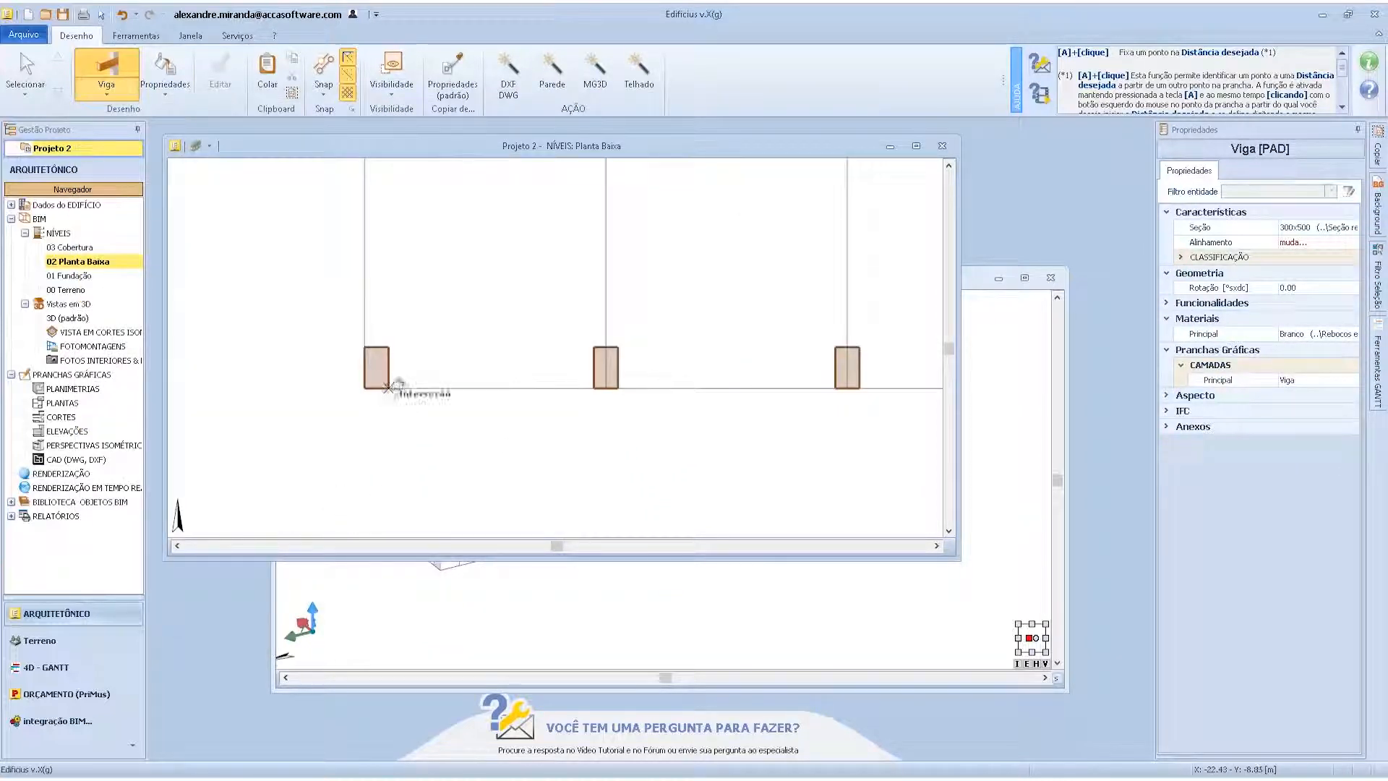
click(389, 388)
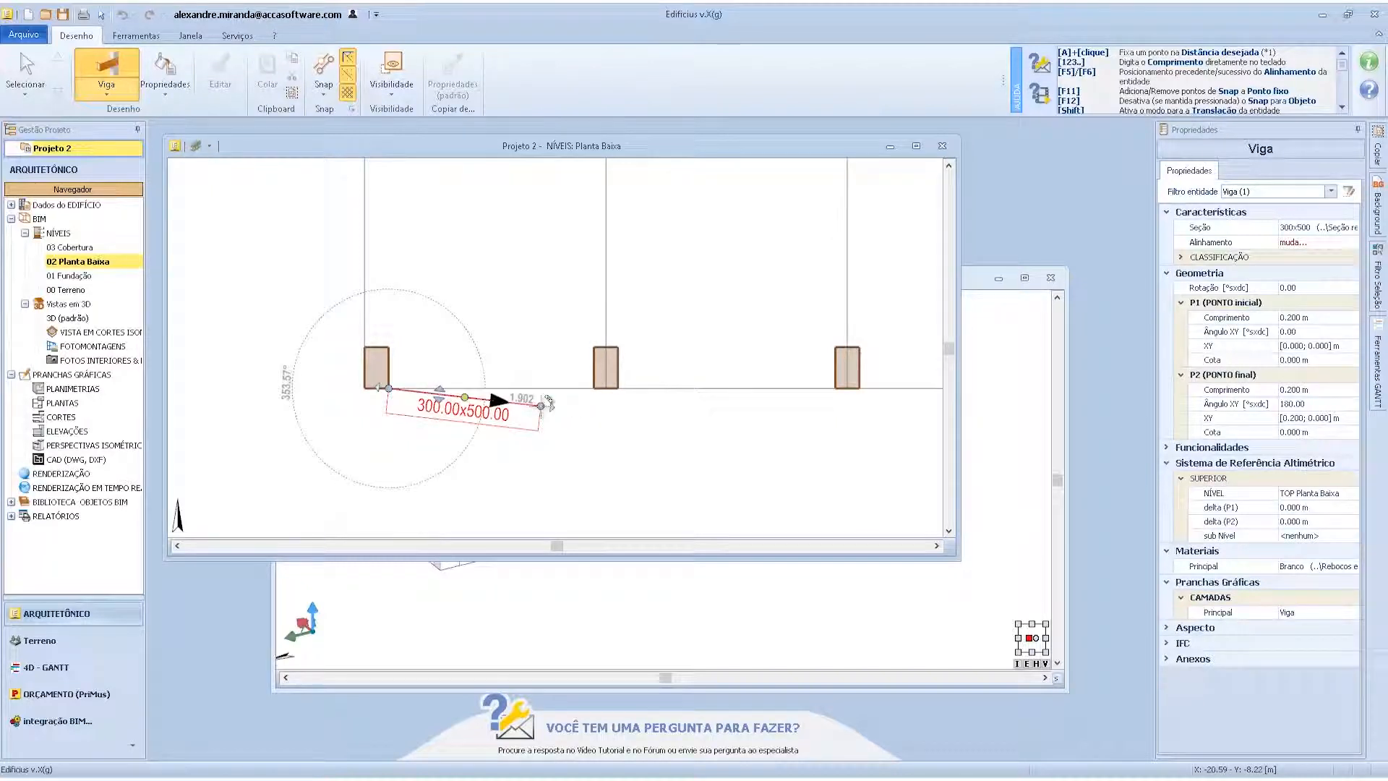
click(604, 399)
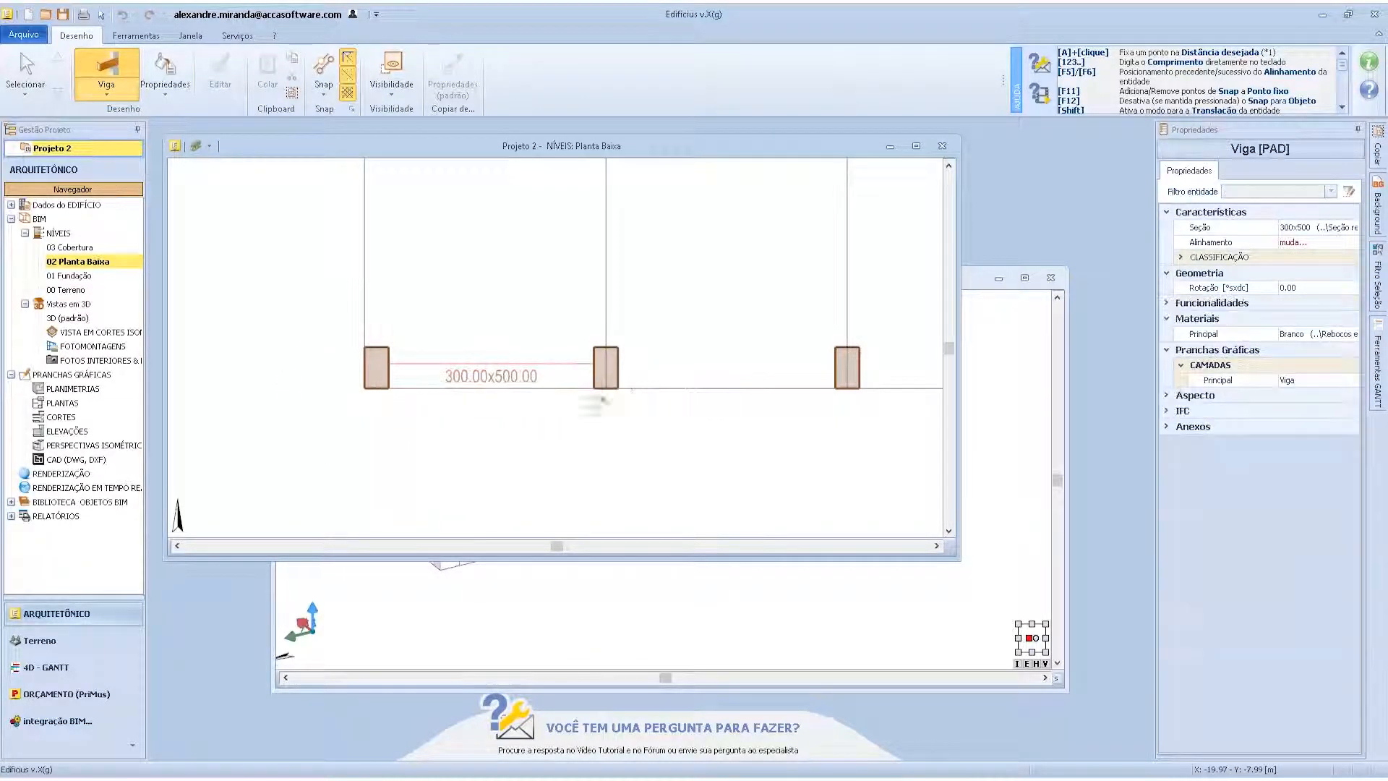
click(618, 388)
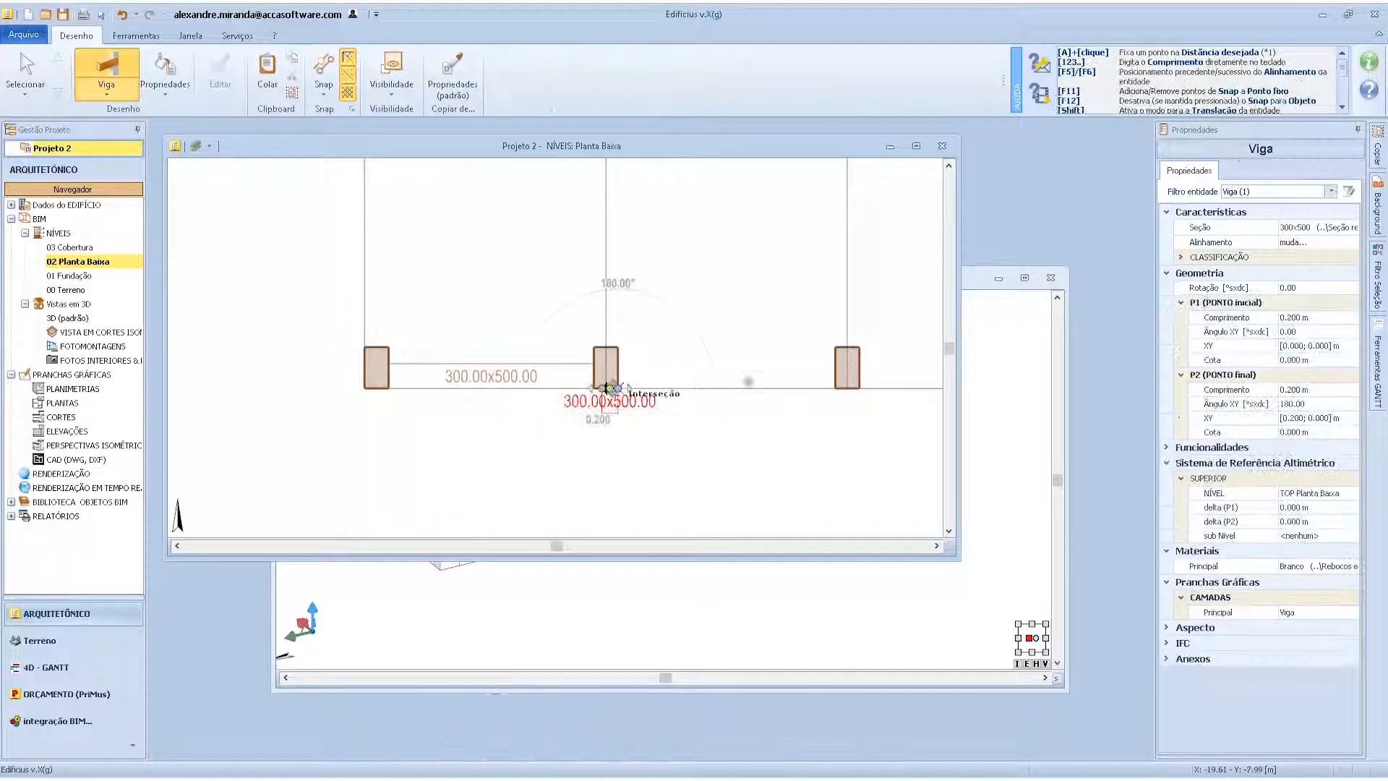
click(838, 389)
click(577, 396)
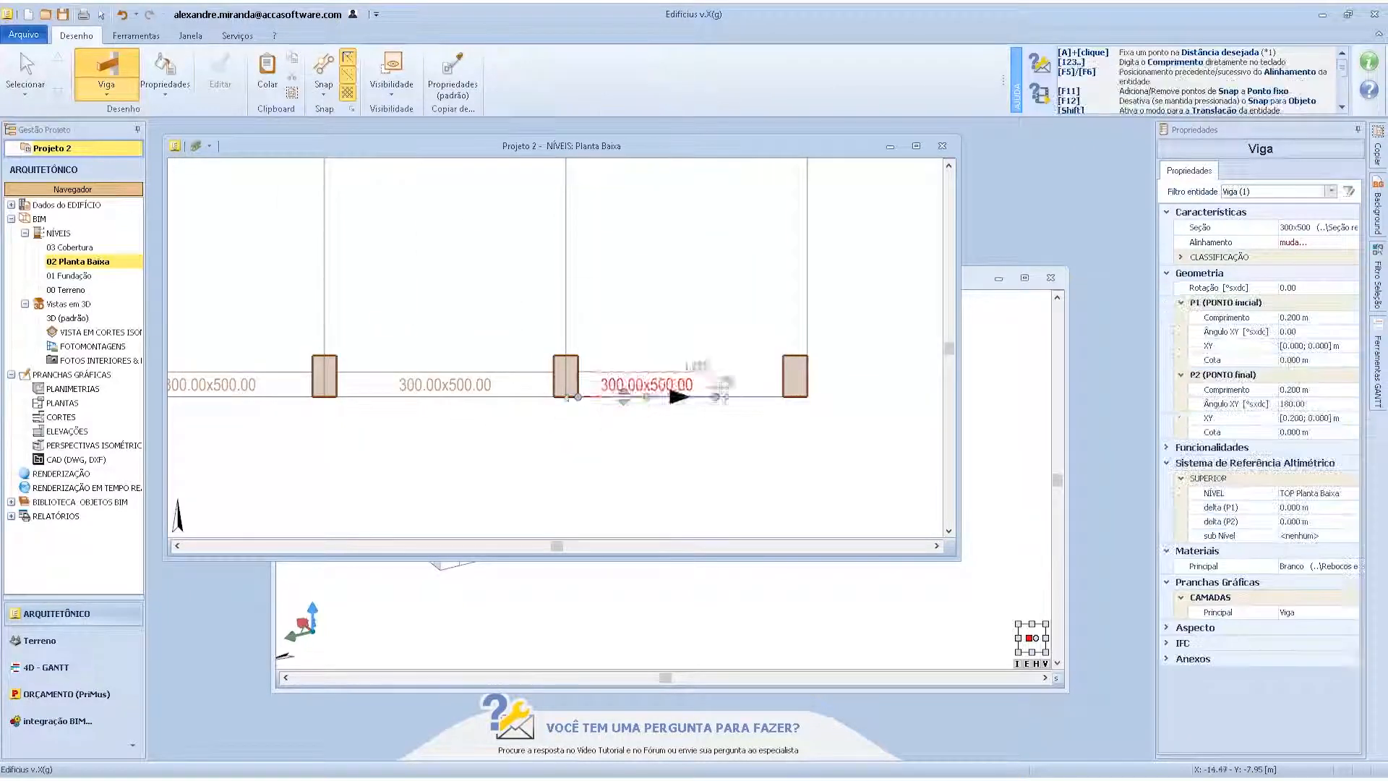
click(783, 396)
scroll(664, 468, down, 5)
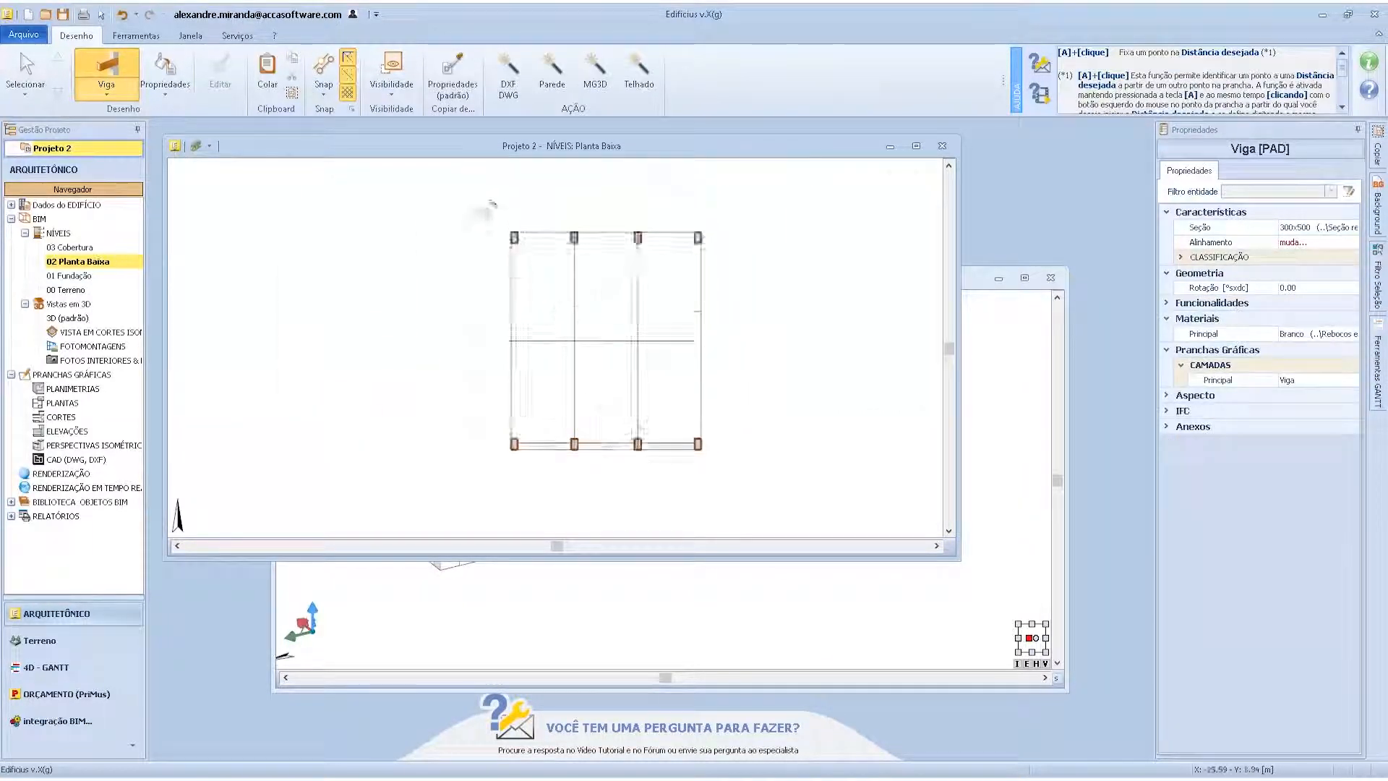
- Draw three 300x500 Viga beams connecting the four pillars along the grid's upper edge
scroll(557, 253, up, 4)
click(567, 283)
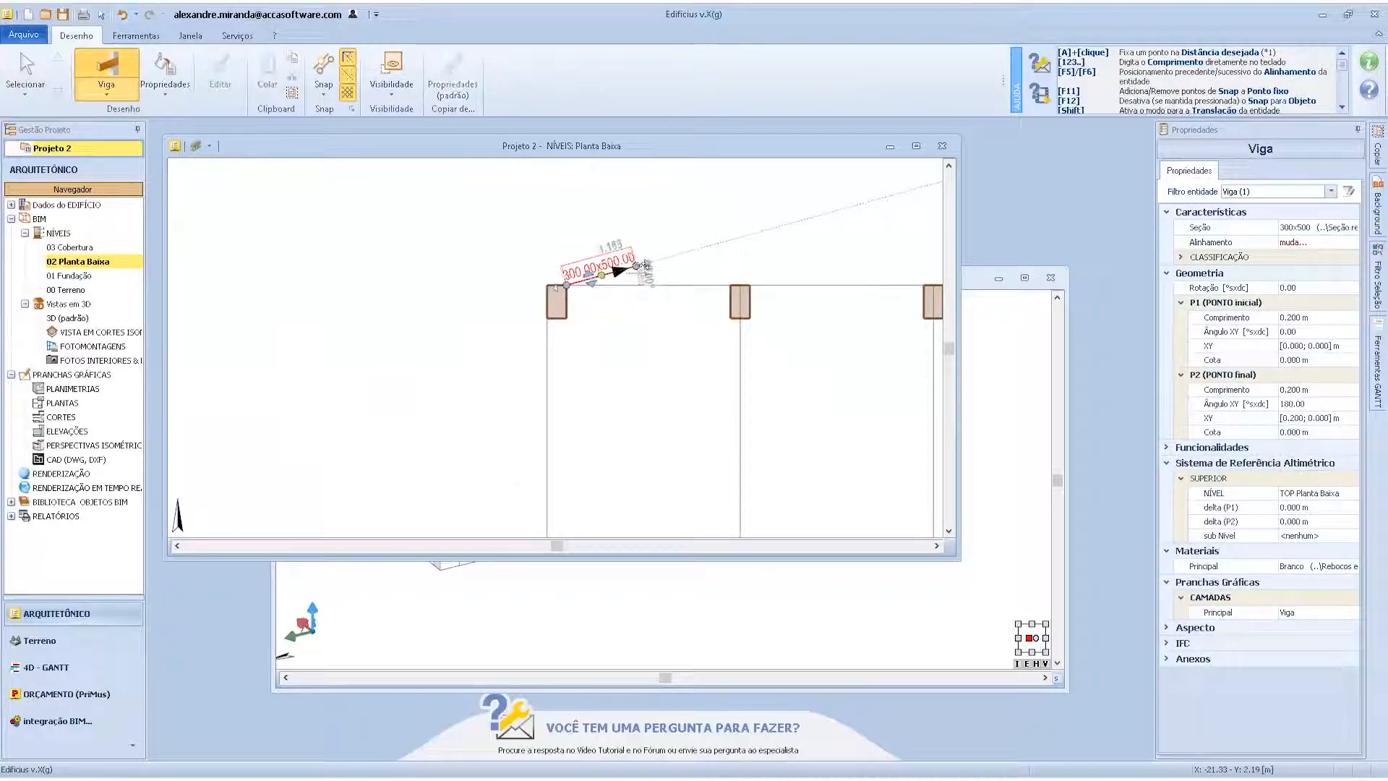
click(736, 282)
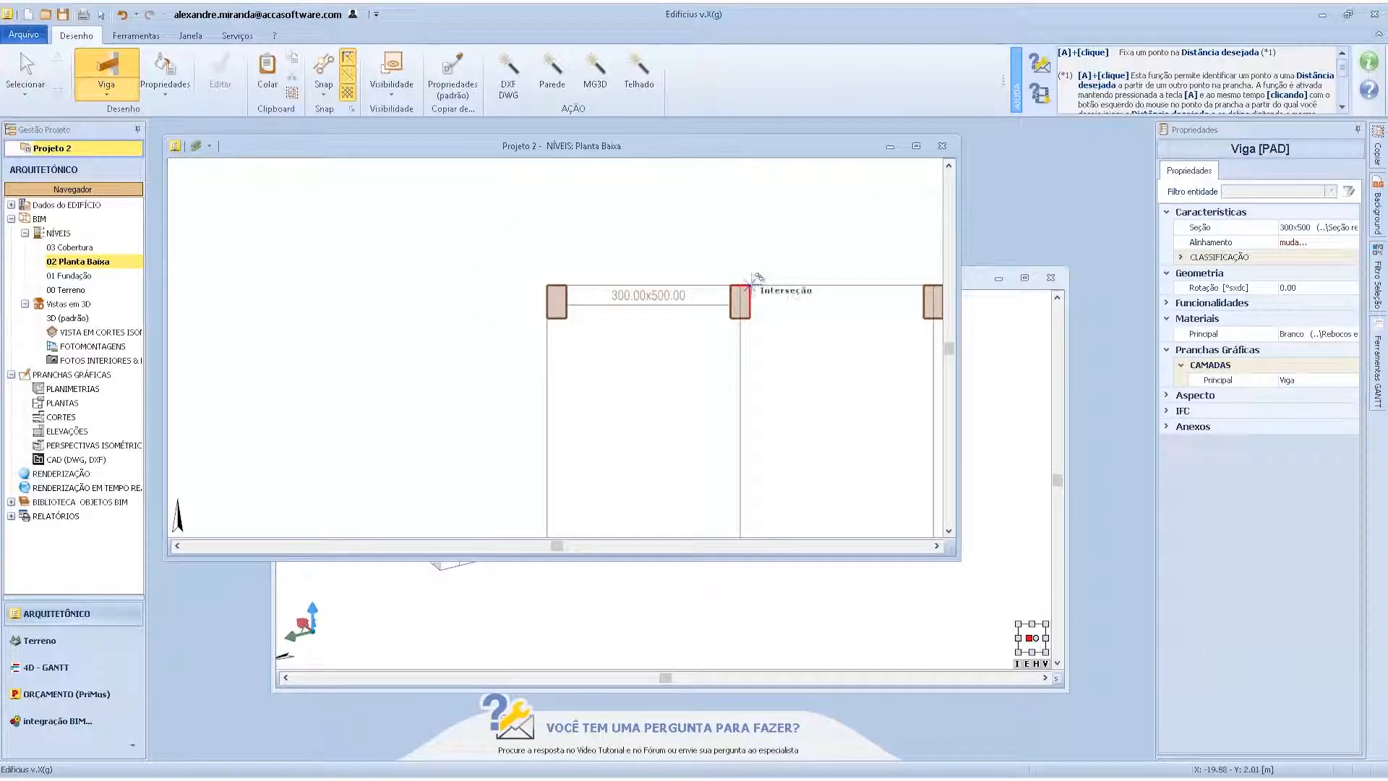
click(752, 282)
click(931, 285)
scroll(676, 278, down, 3)
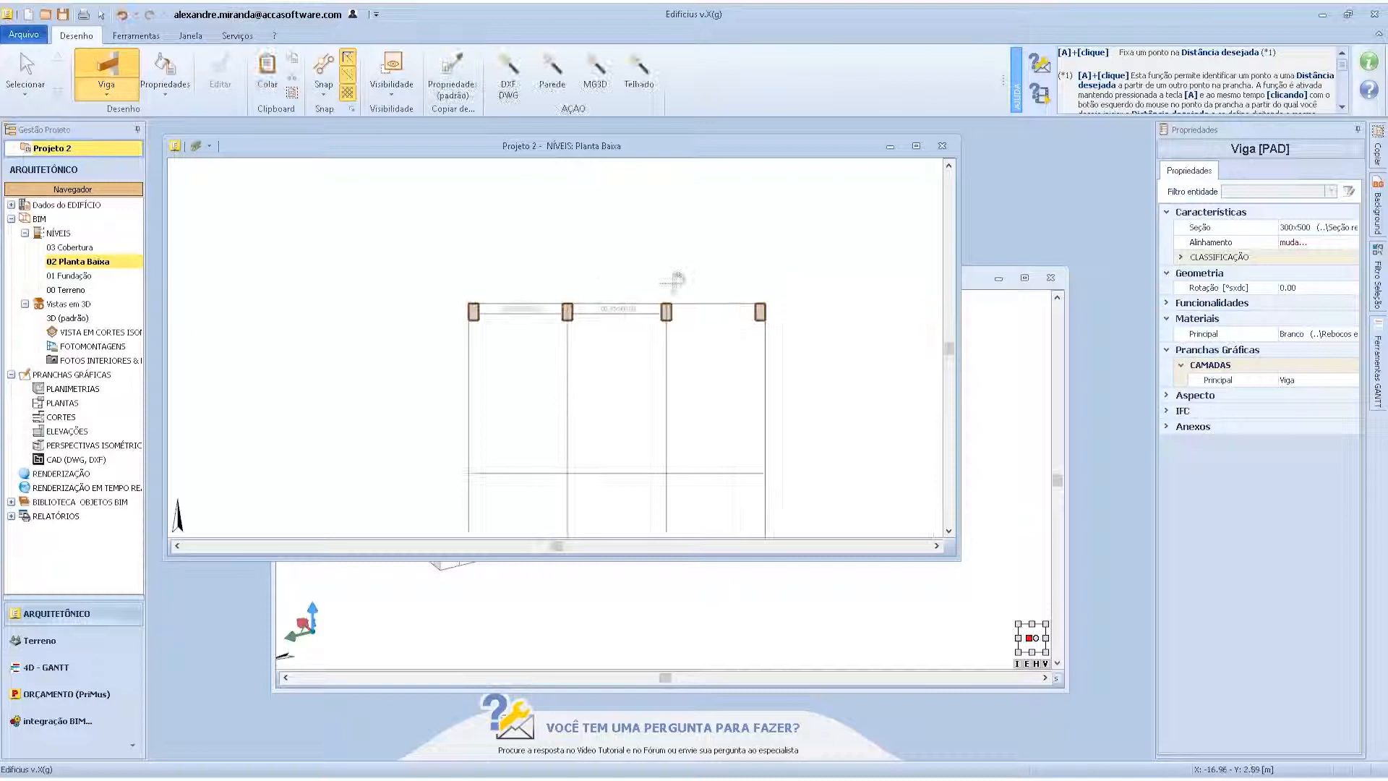
scroll(676, 278, up, 3)
click(674, 327)
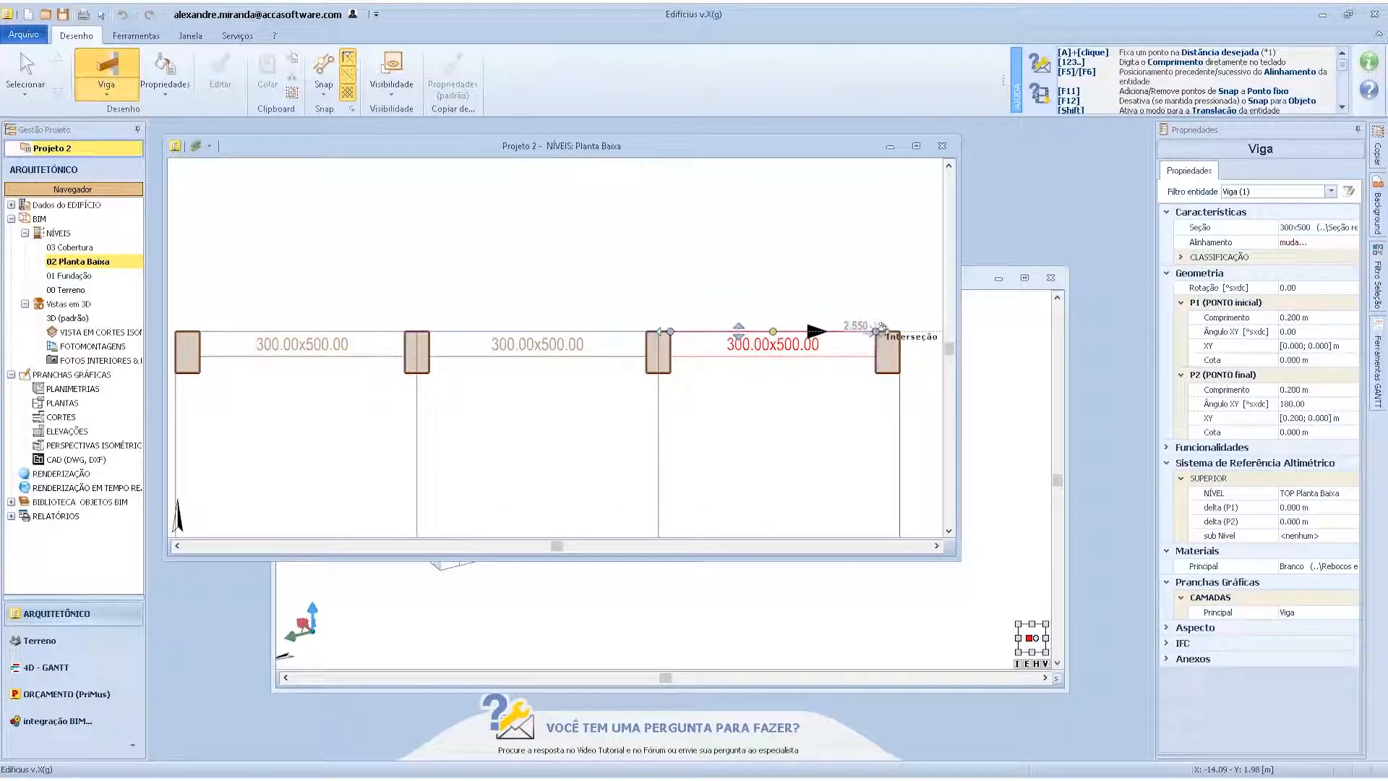
click(887, 337)
scroll(383, 340, down, 3)
scroll(383, 340, down, 3)
scroll(403, 449, up, 1)
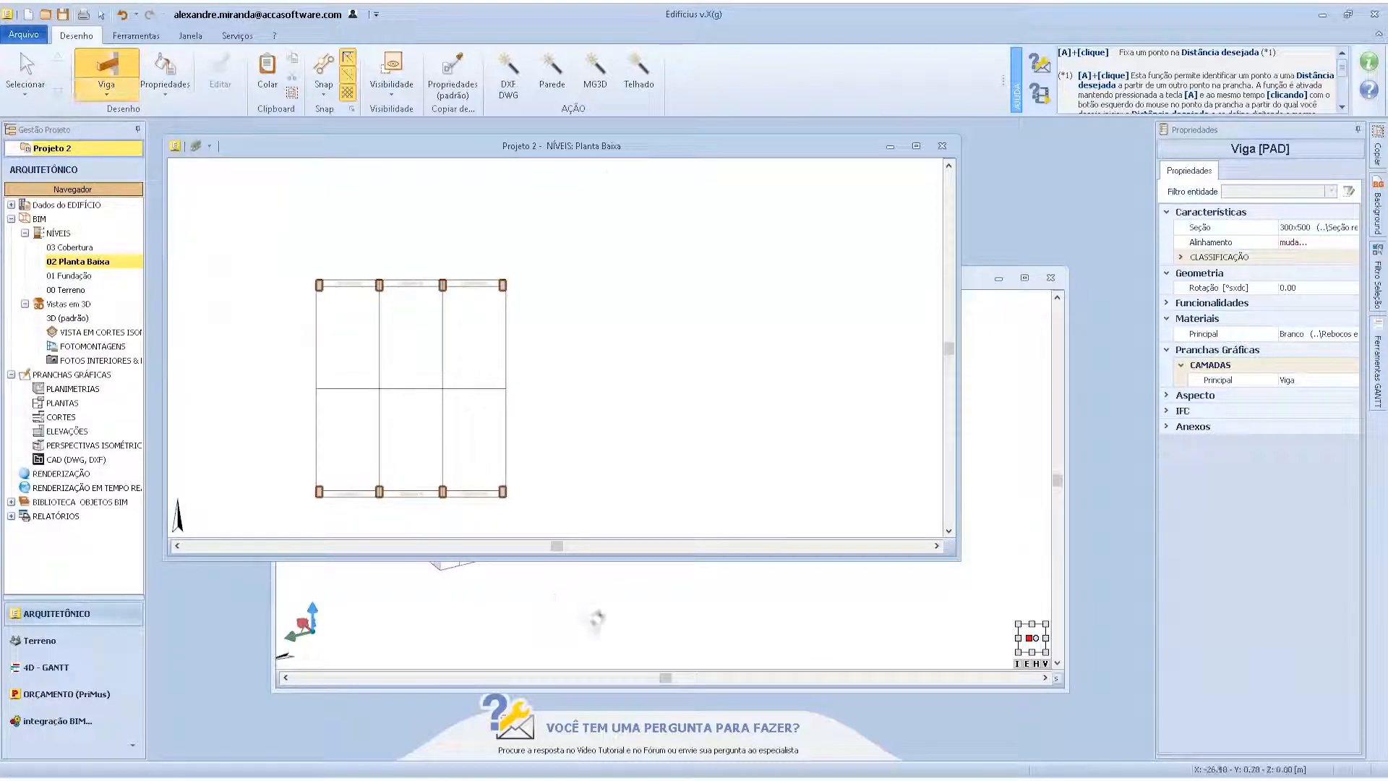
- Examine the two rows of pillars and beams in the 3D (padrão) view
key(Escape)
click(554, 626)
scroll(537, 560, down, 3)
middle_drag(454, 458, 490, 471)
middle_drag(463, 474, 450, 461)
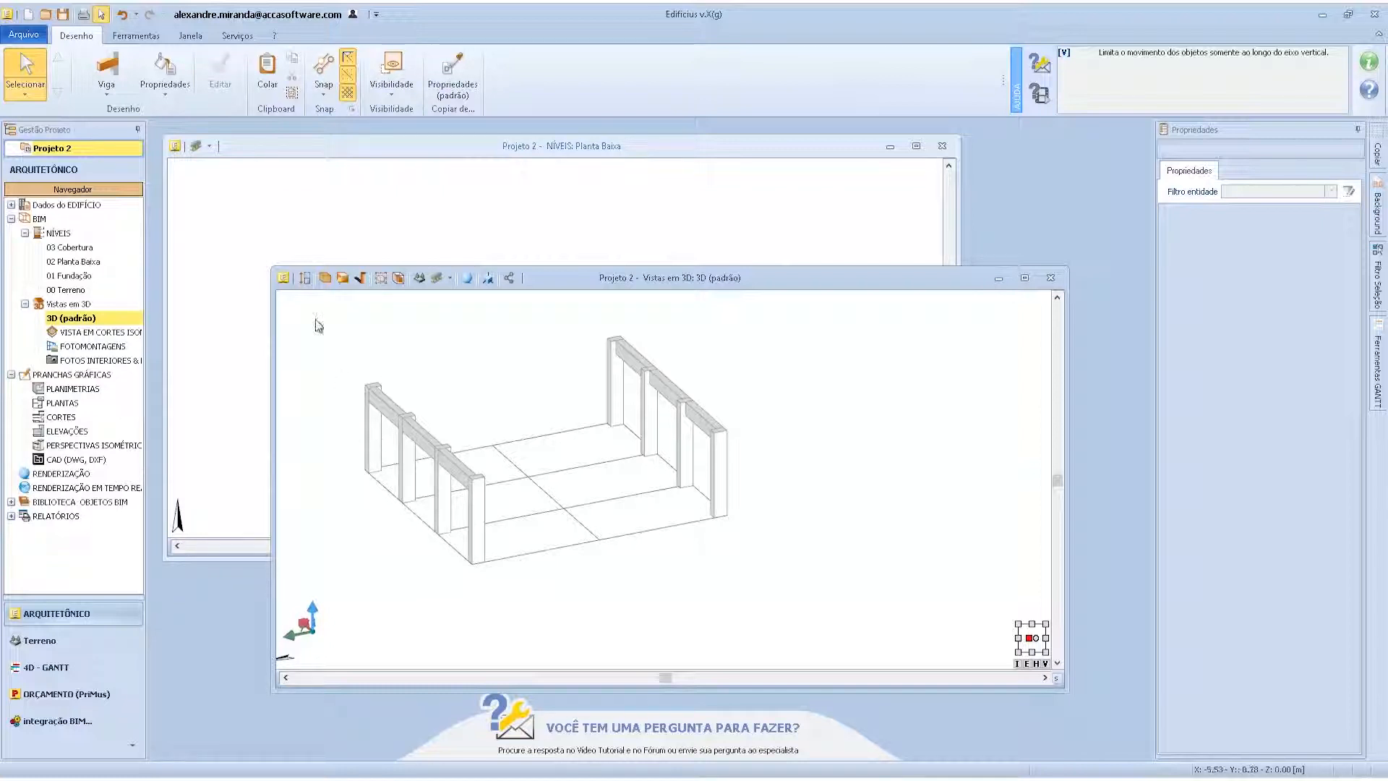
- Place a Treliça Aço in Planta Baixa starting at the lower-left pillar's outer edge and directed towards the upper-left pillar
click(107, 86)
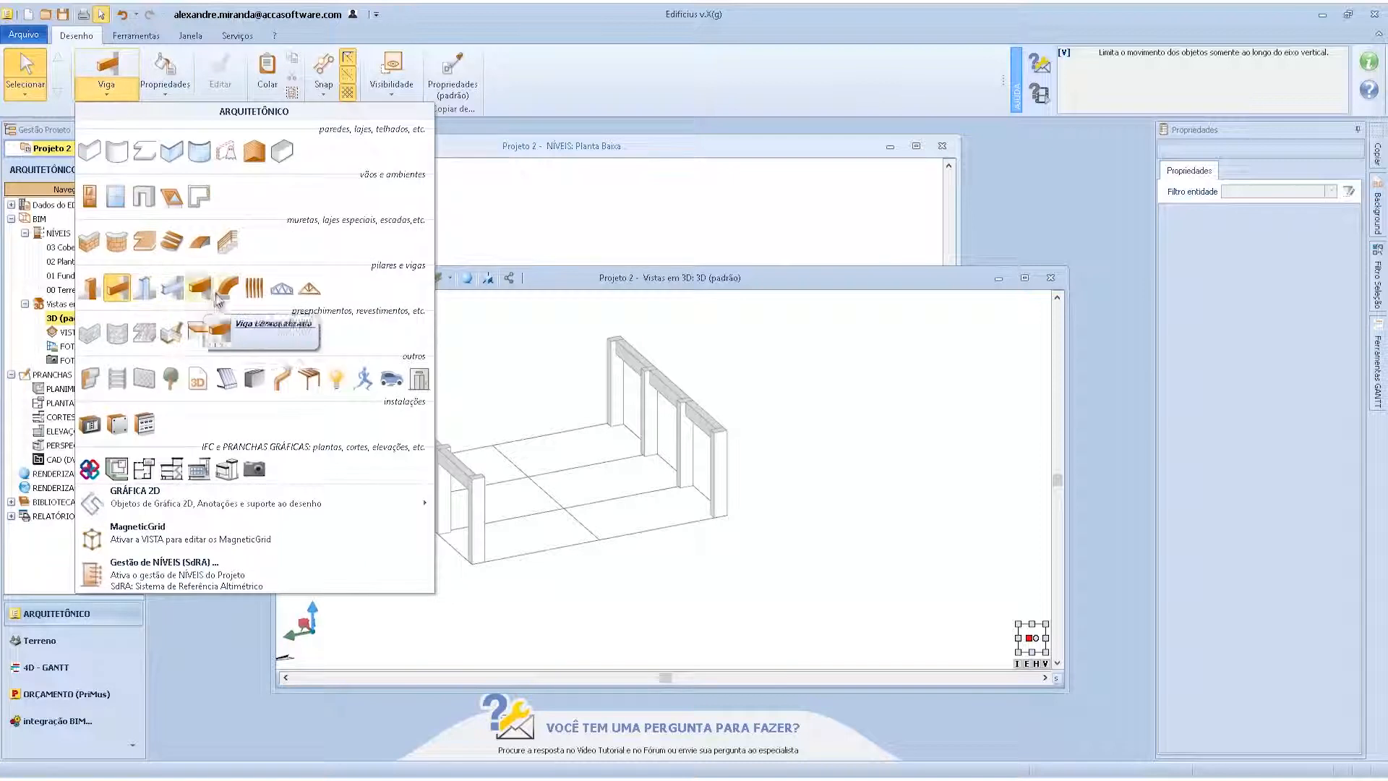
click(279, 288)
click(285, 152)
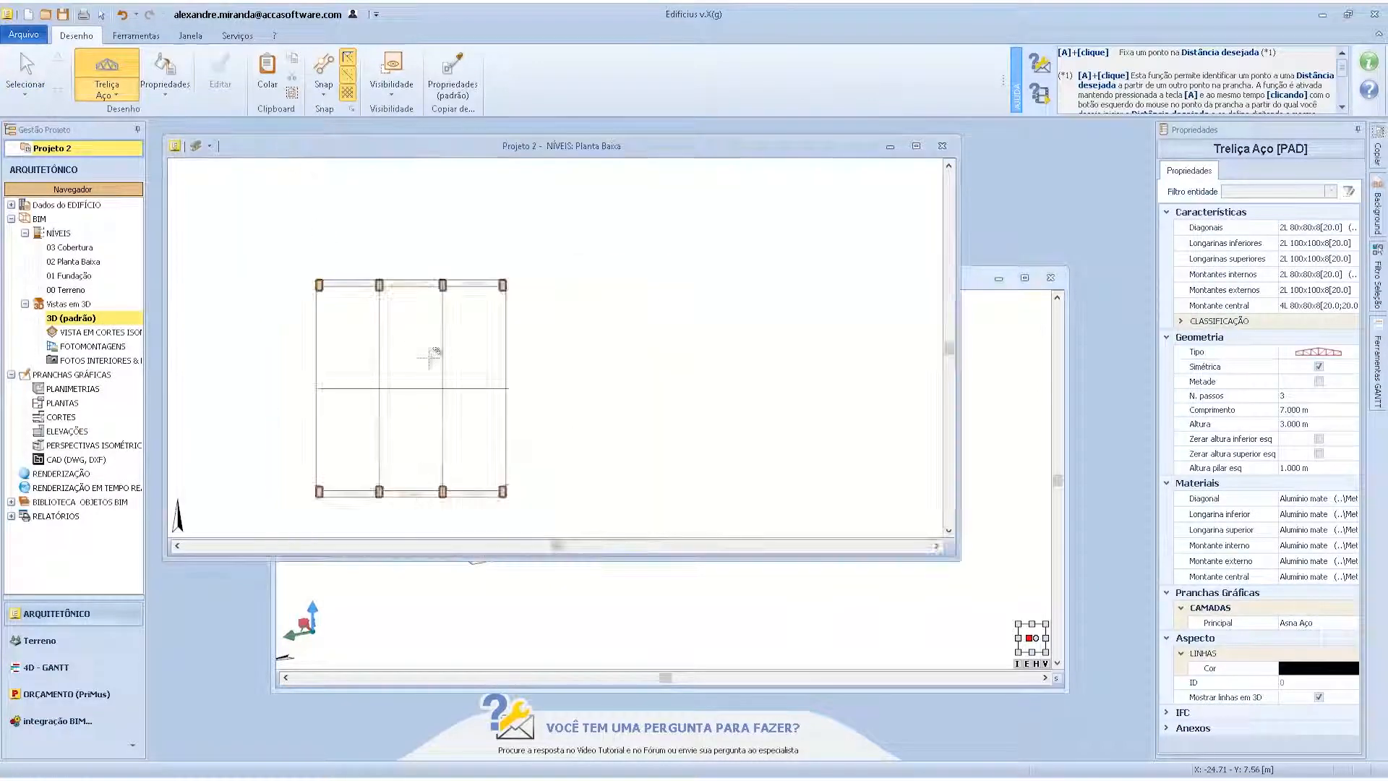
scroll(304, 478, up, 4)
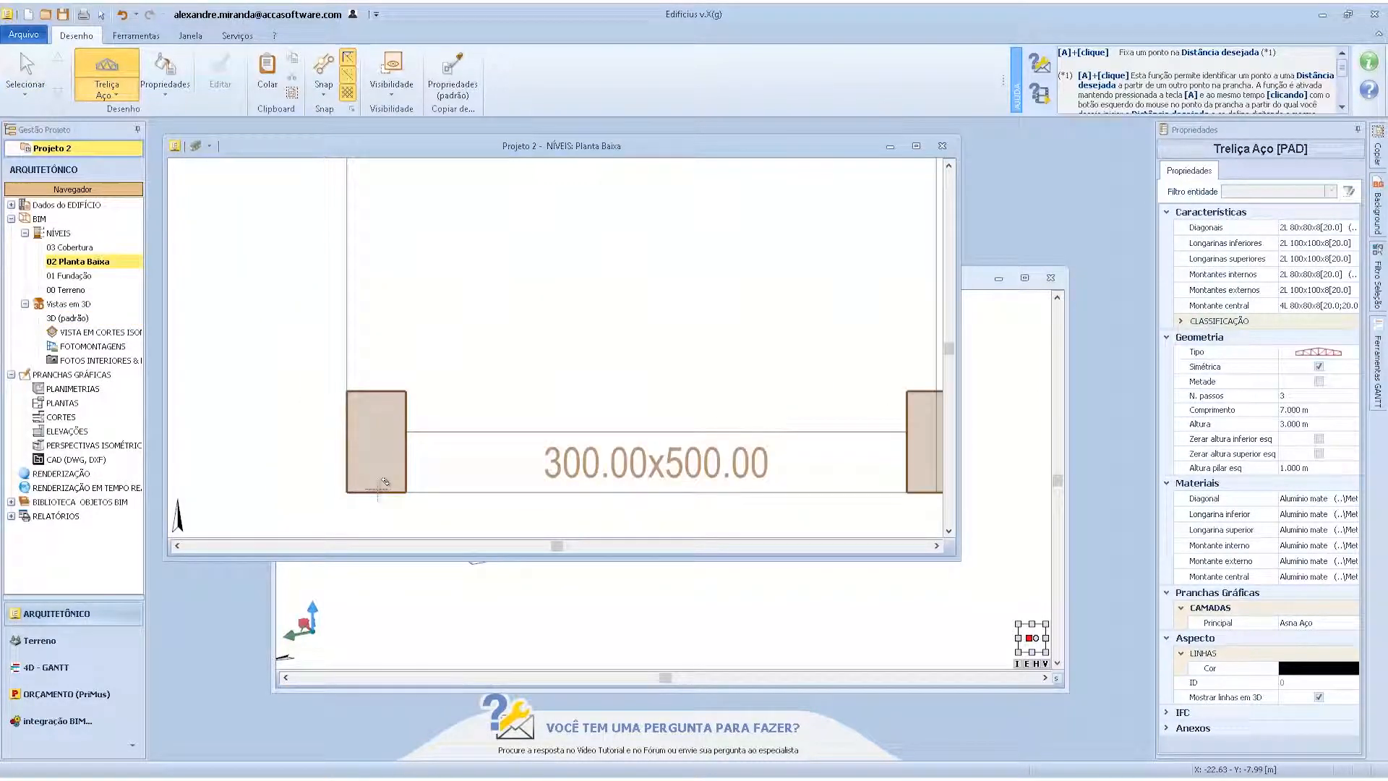
click(372, 391)
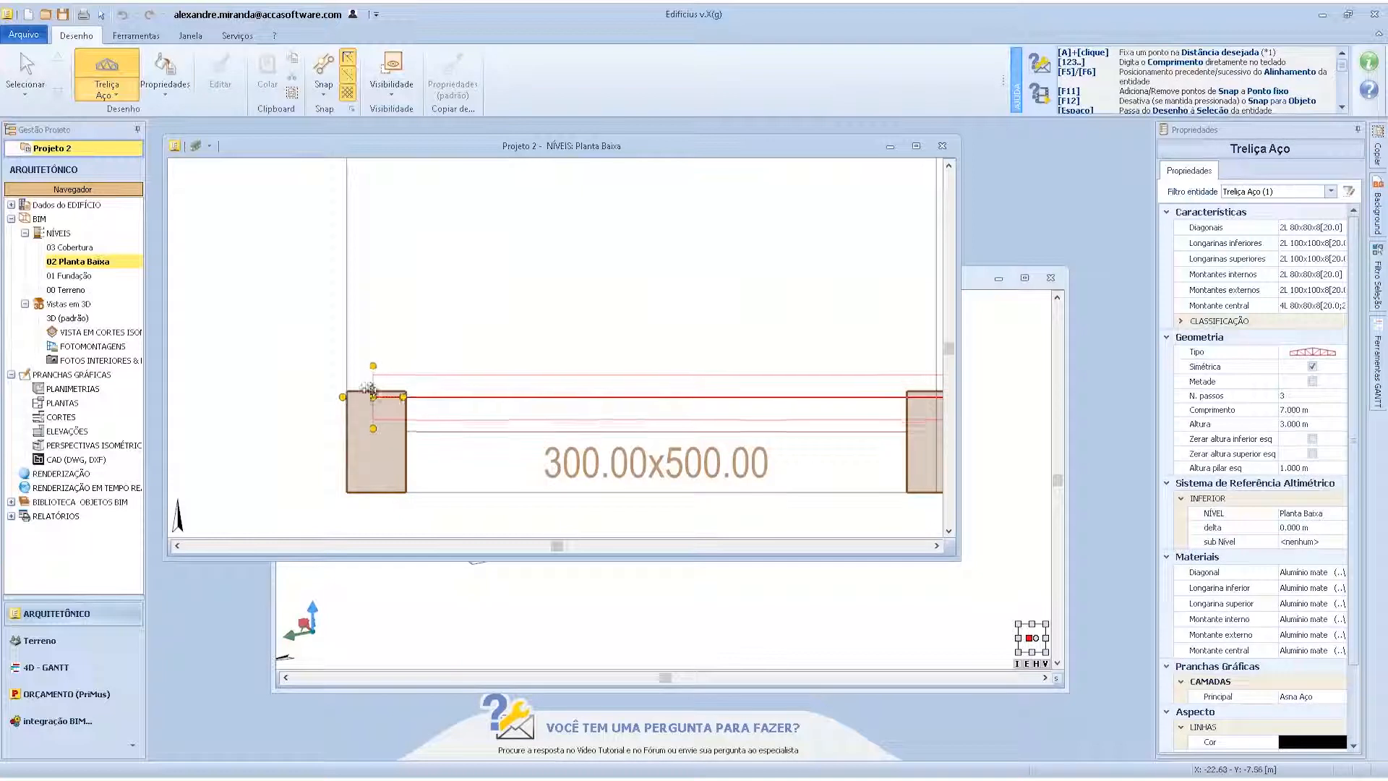
scroll(372, 394, down, 1)
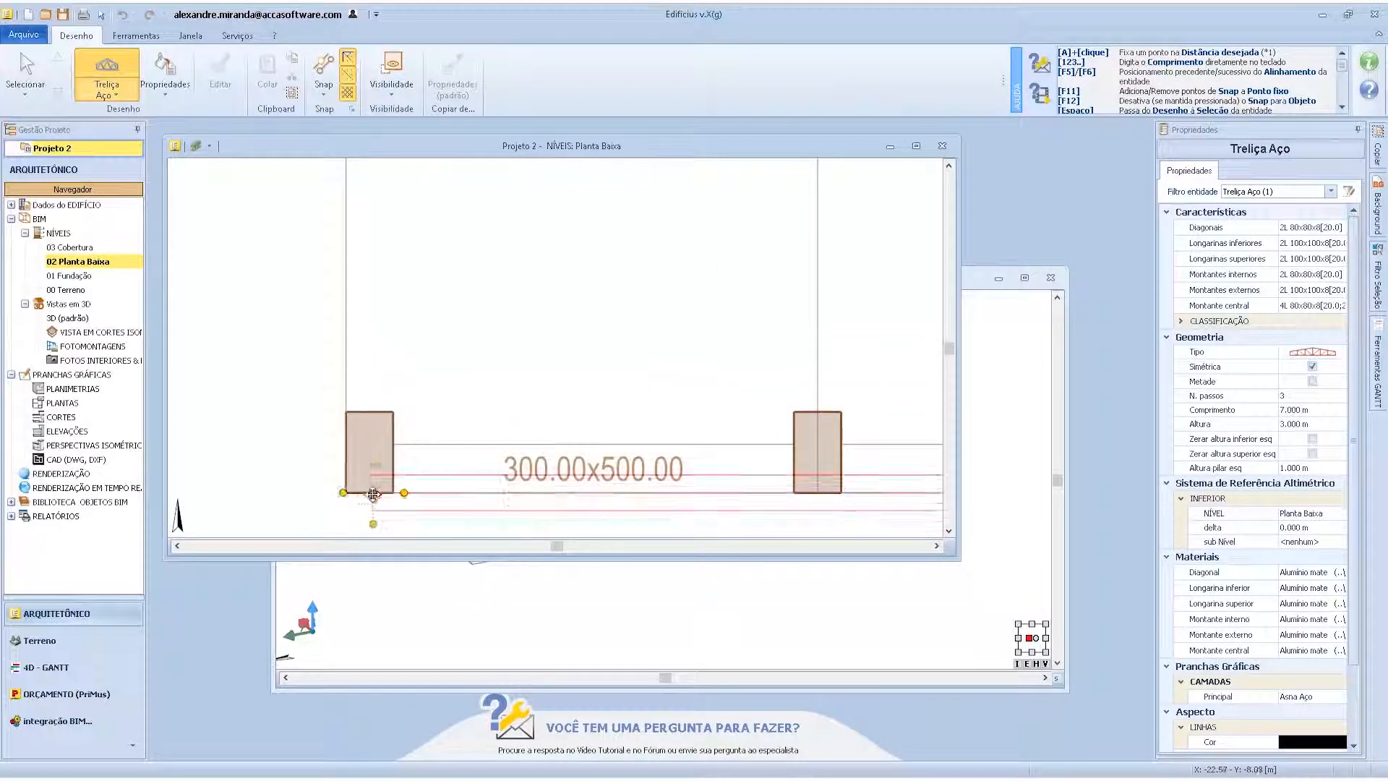
click(368, 492)
scroll(371, 429, down, 3)
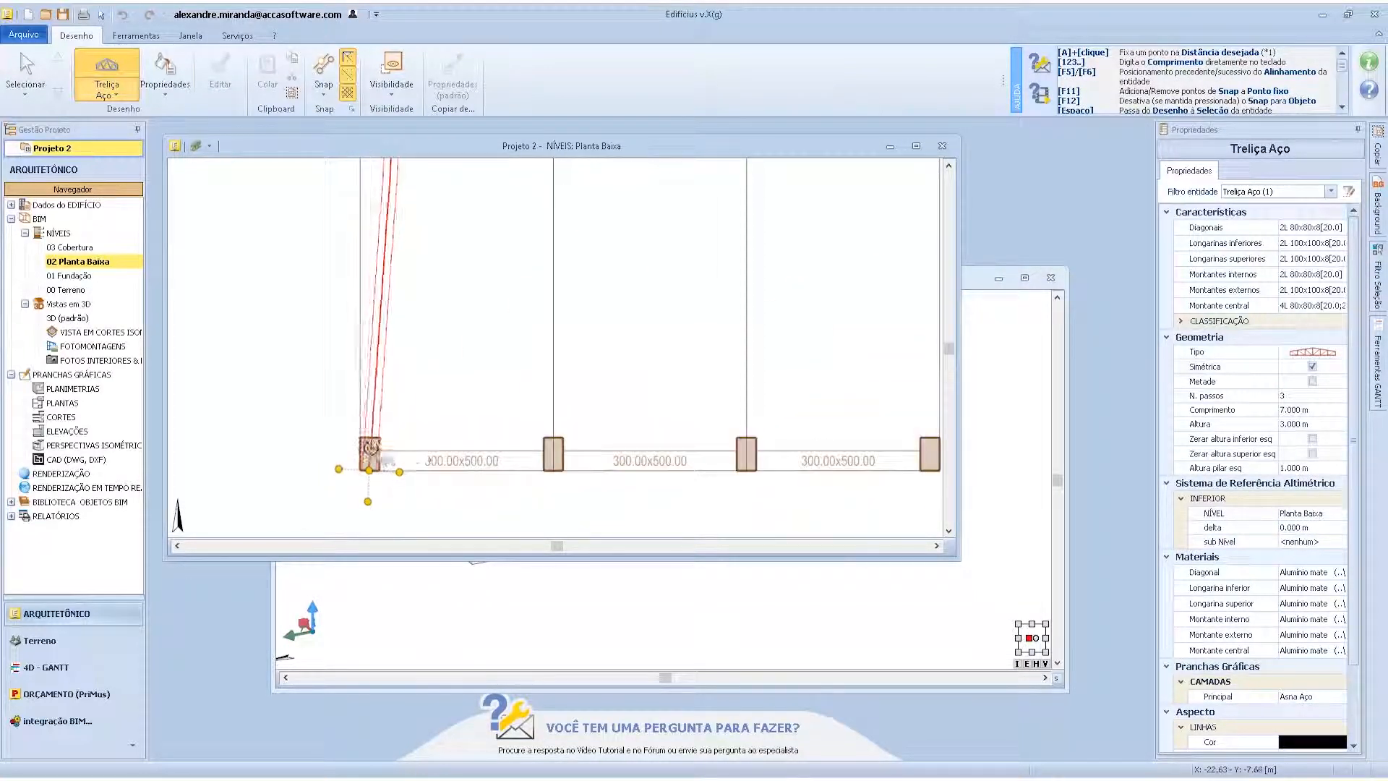
scroll(384, 210, up, 3)
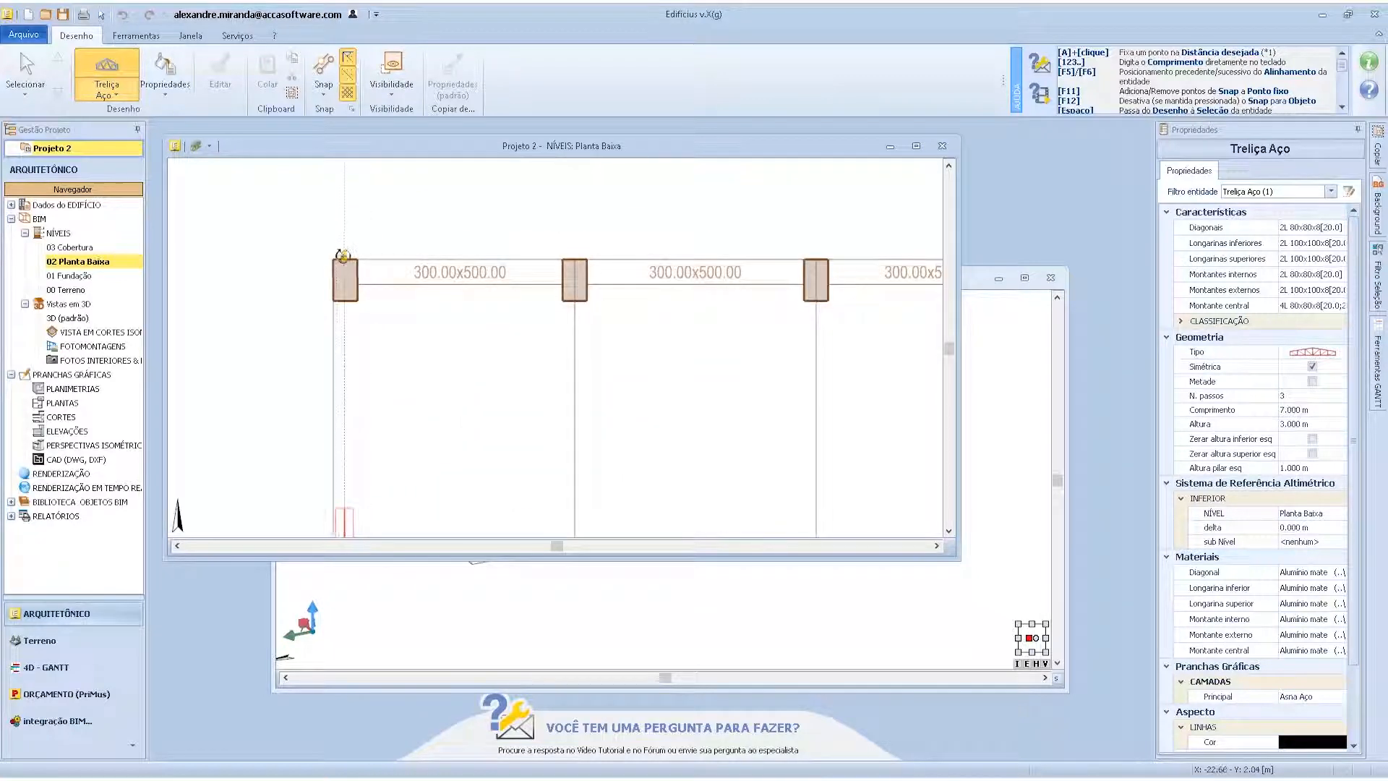
click(343, 256)
scroll(355, 282, down, 5)
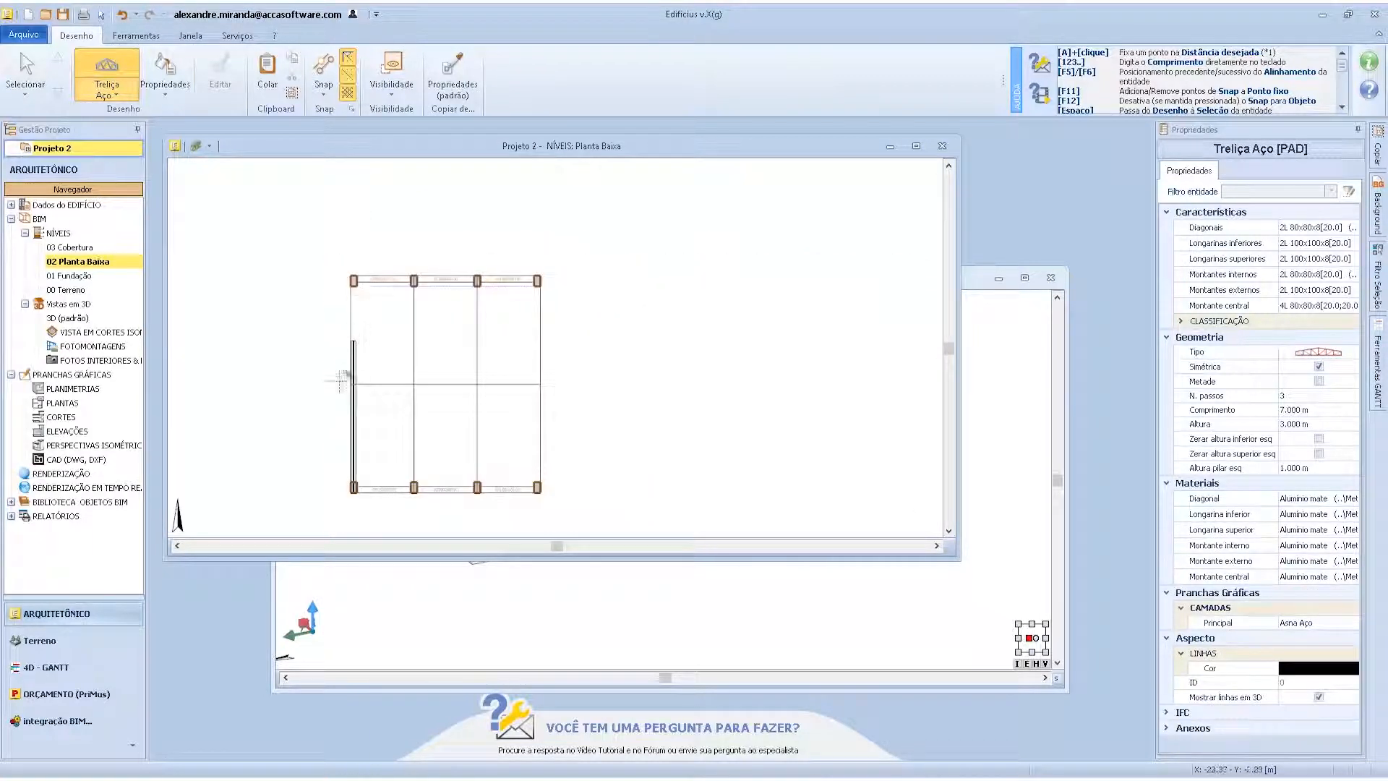
- Set the steel truss's Comprimento to 10 m
key(Escape)
click(355, 417)
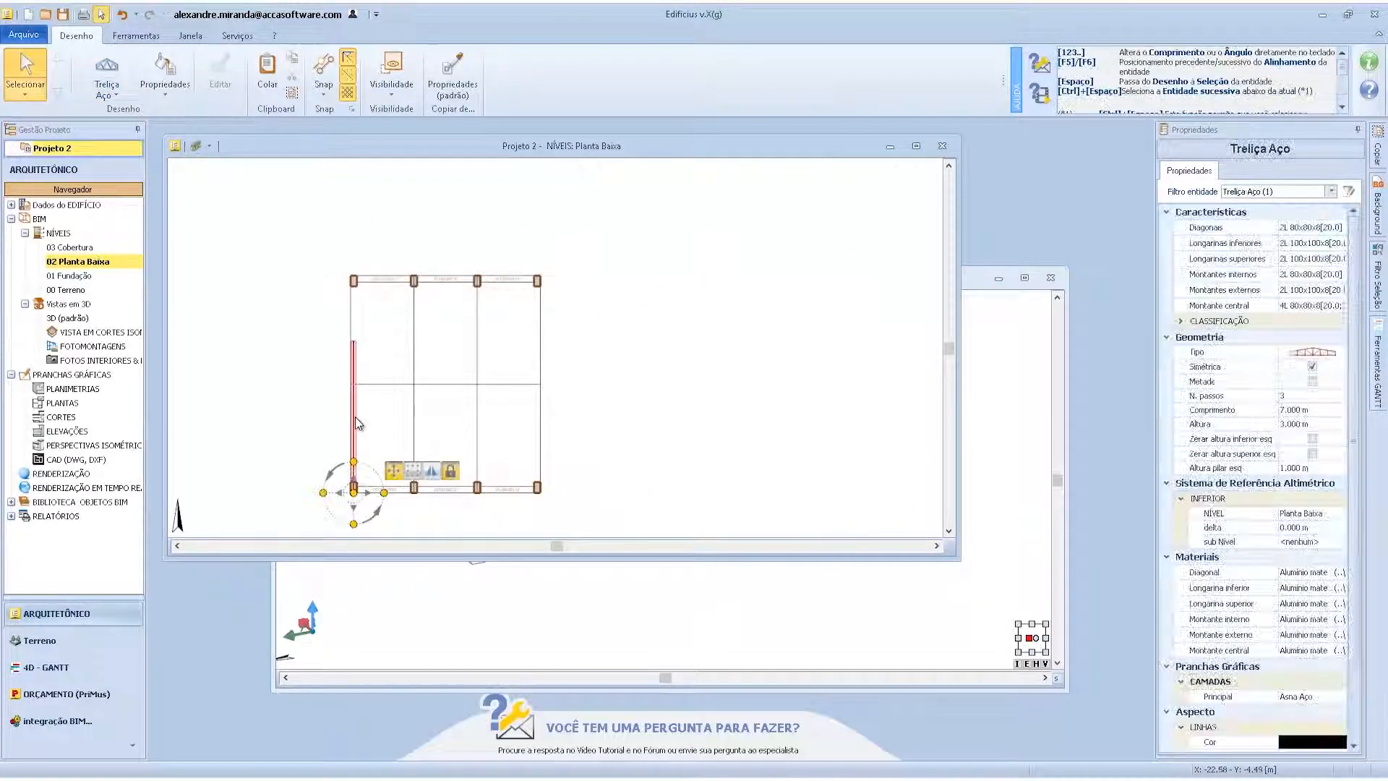
click(1322, 410)
text(10)
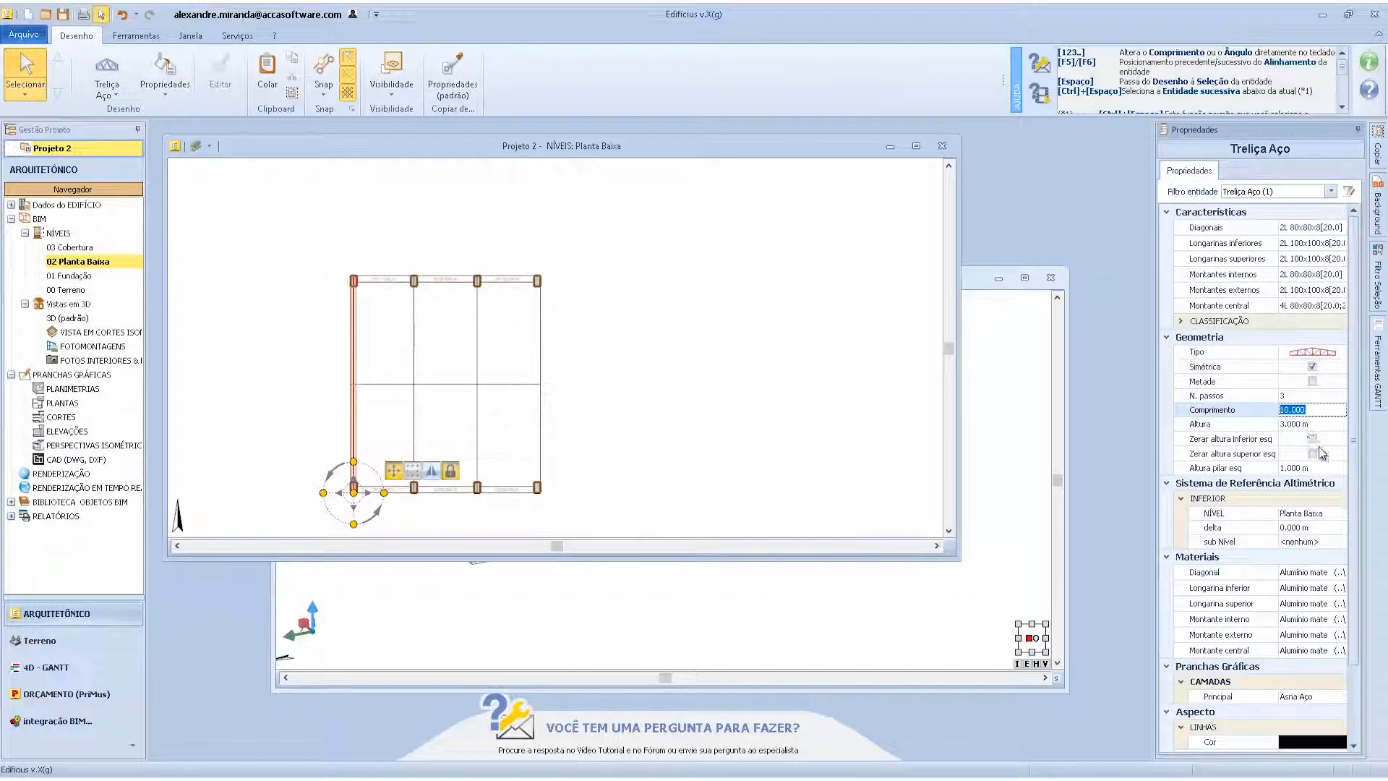
- Set the steel truss's Altura to 1.5 m and check it in the 3D (padrão) view
click(1318, 423)
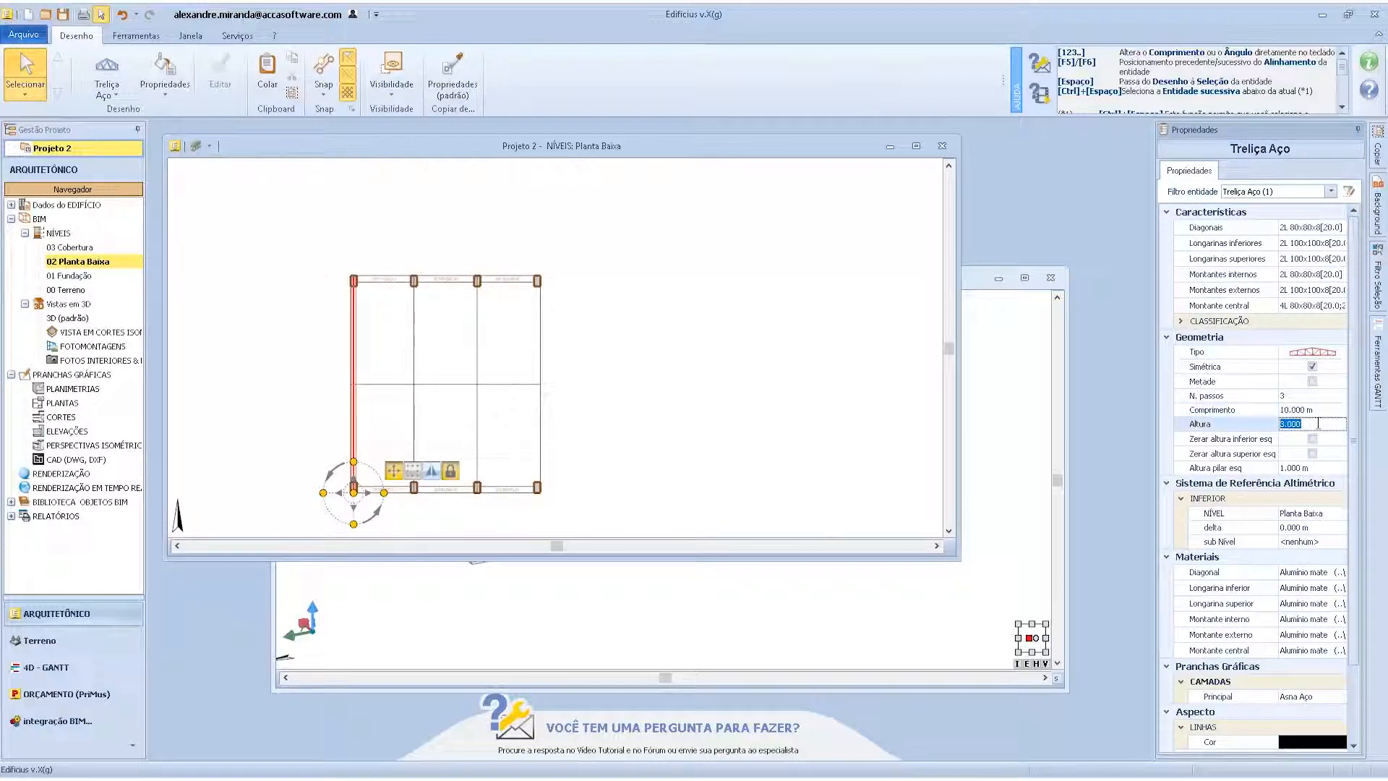
click(639, 618)
click(565, 515)
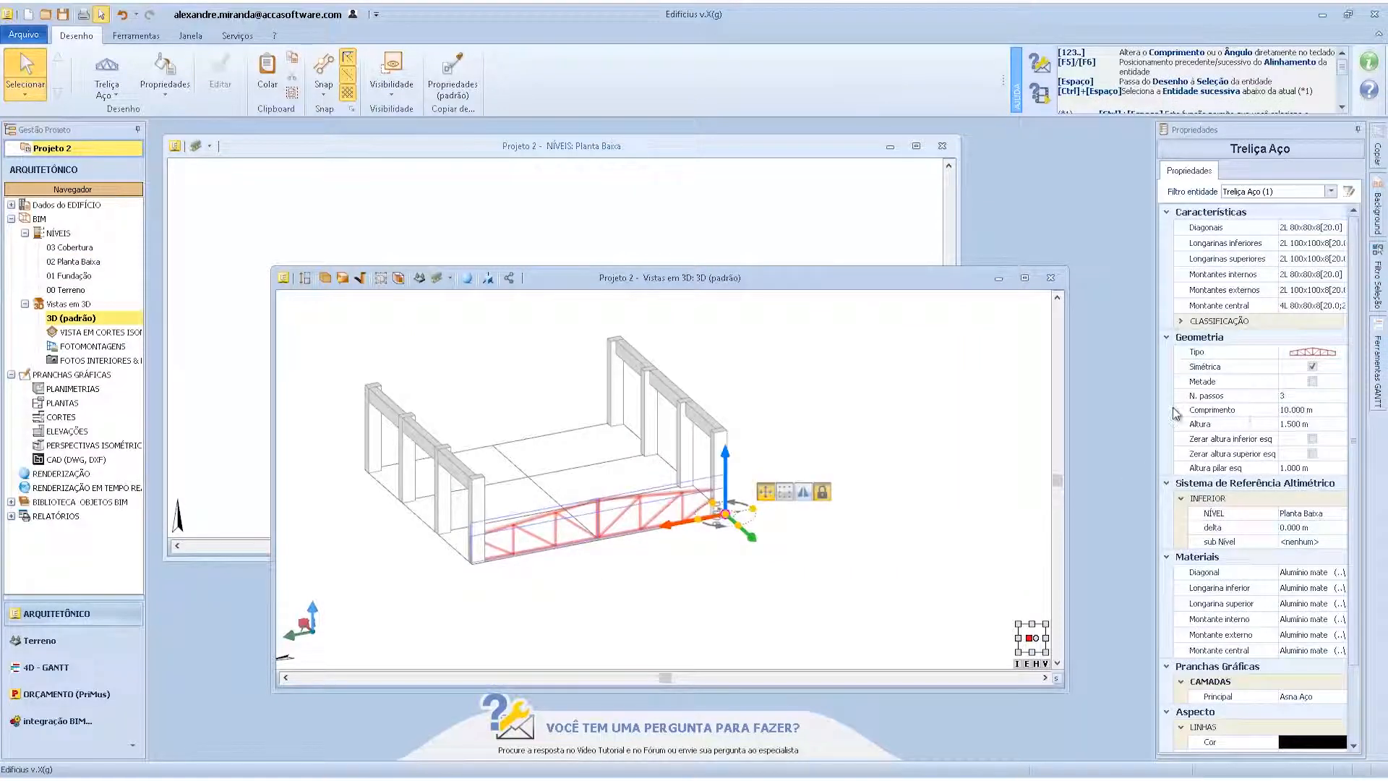
click(505, 555)
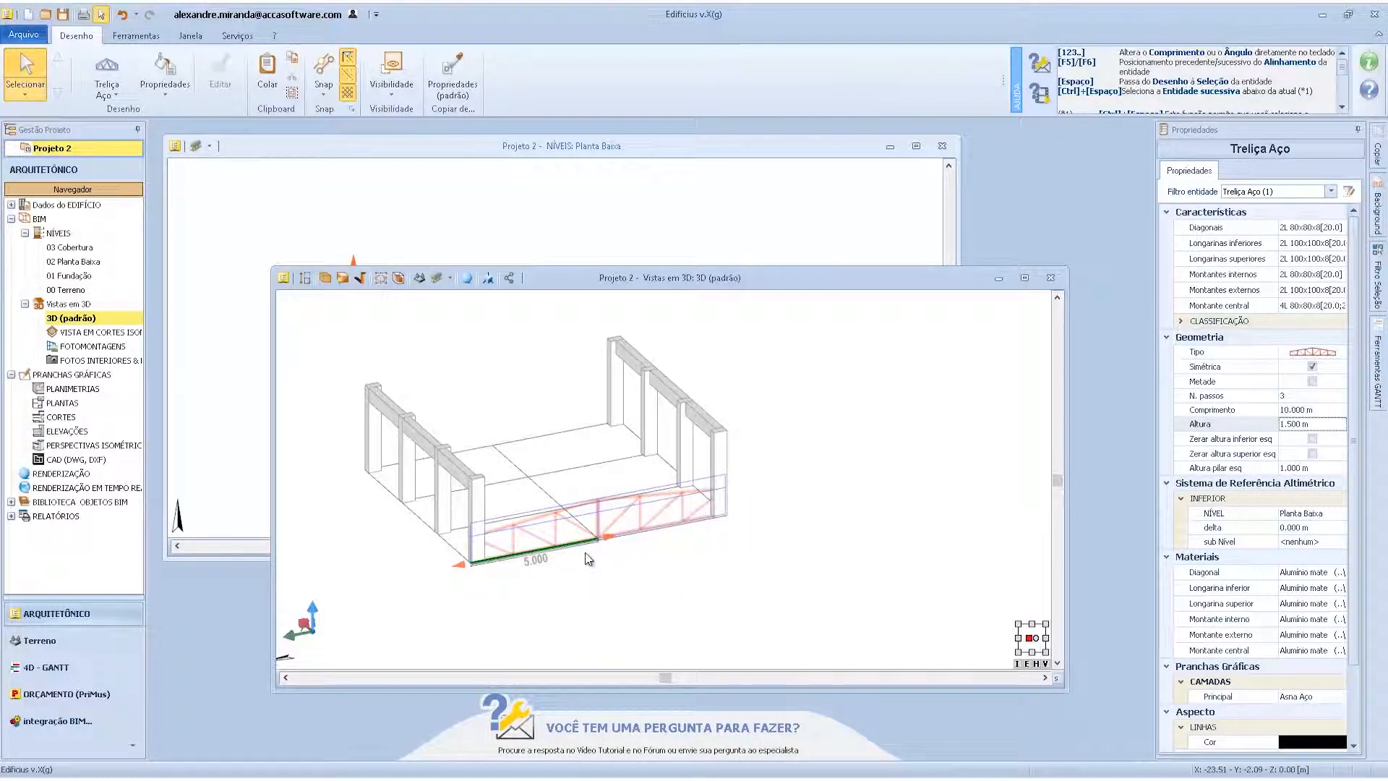
- Change the truss's inferior NÍVEL to Cobertura so it rests on top of the pillars
click(1310, 513)
click(1340, 513)
click(1309, 526)
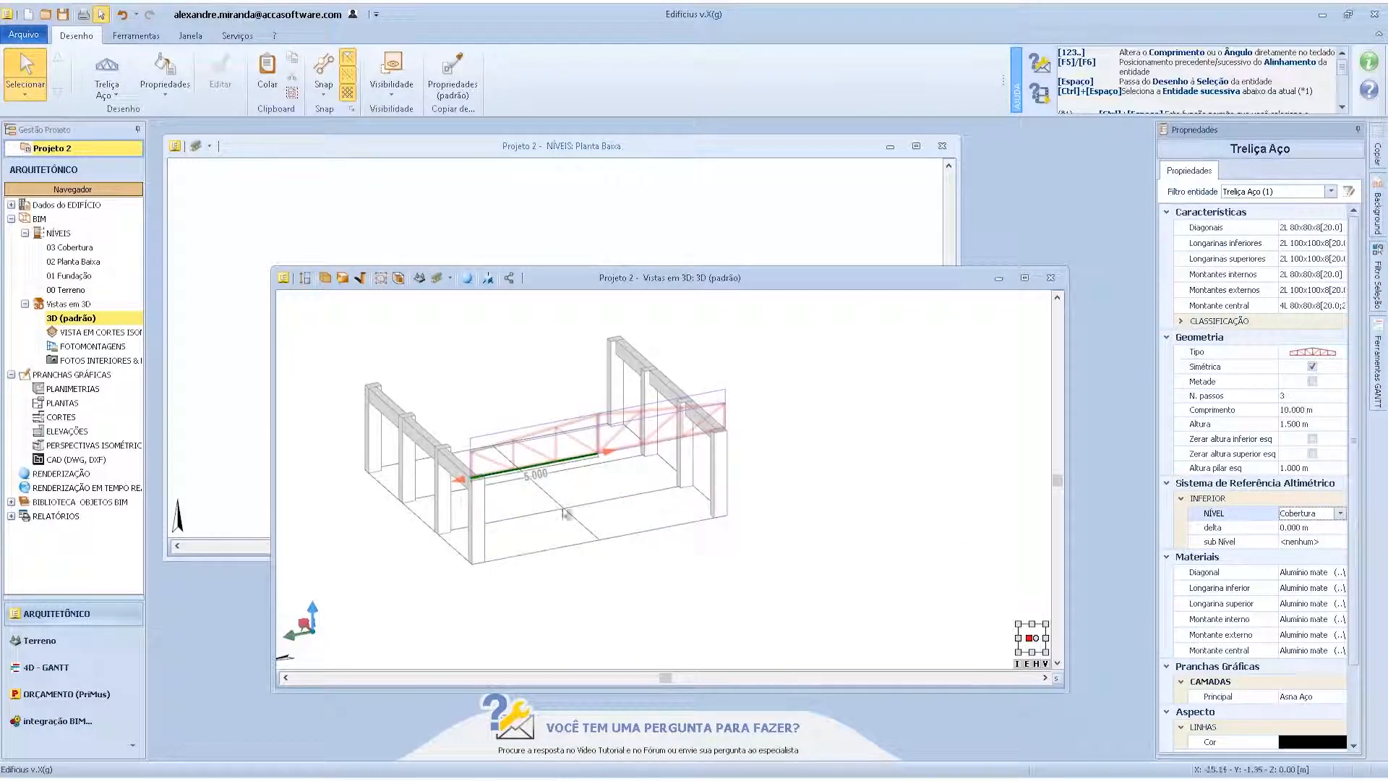
key(Escape)
scroll(473, 492, up, 3)
middle_drag(473, 492, 550, 539)
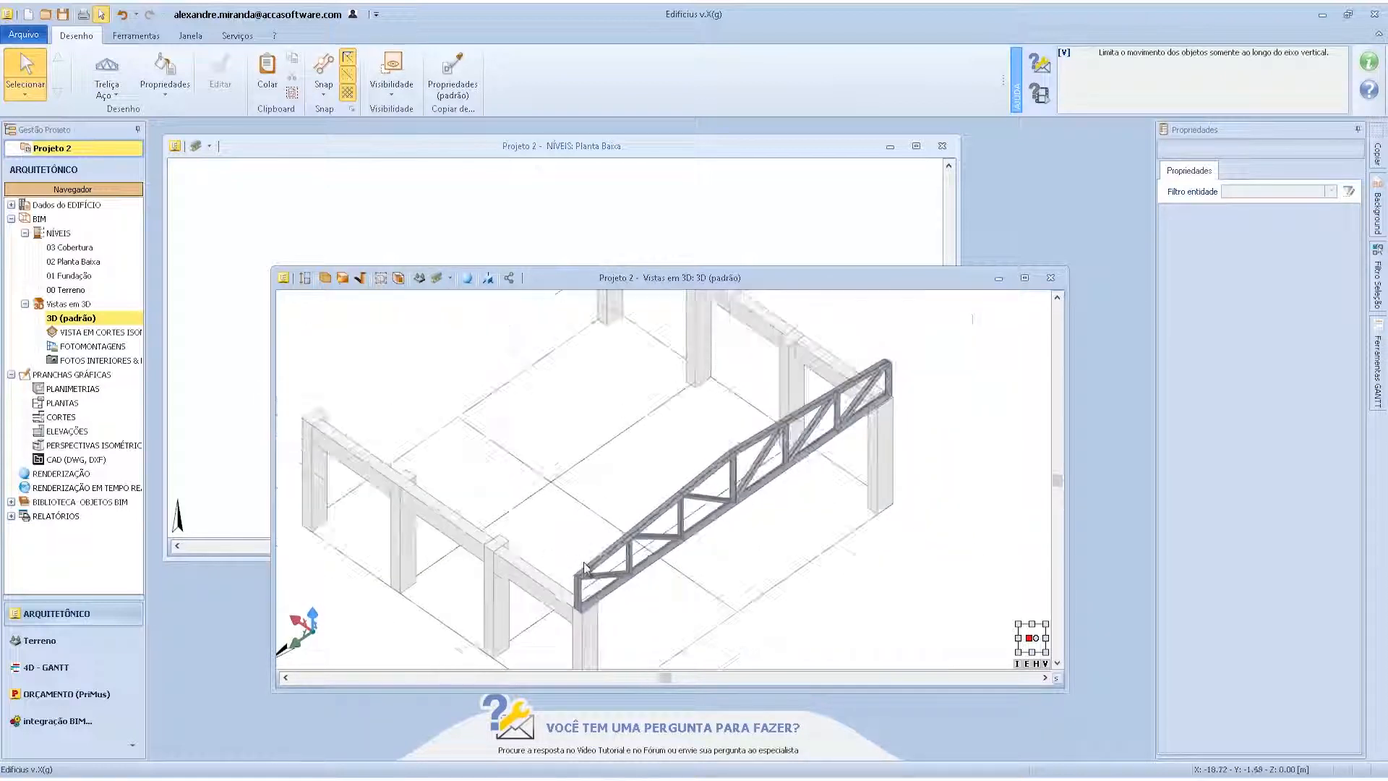
- Copy the steel truss and paste it in the 03 Cobertura plan at the lower-edge midpoint of the second pillar from the left
click(586, 562)
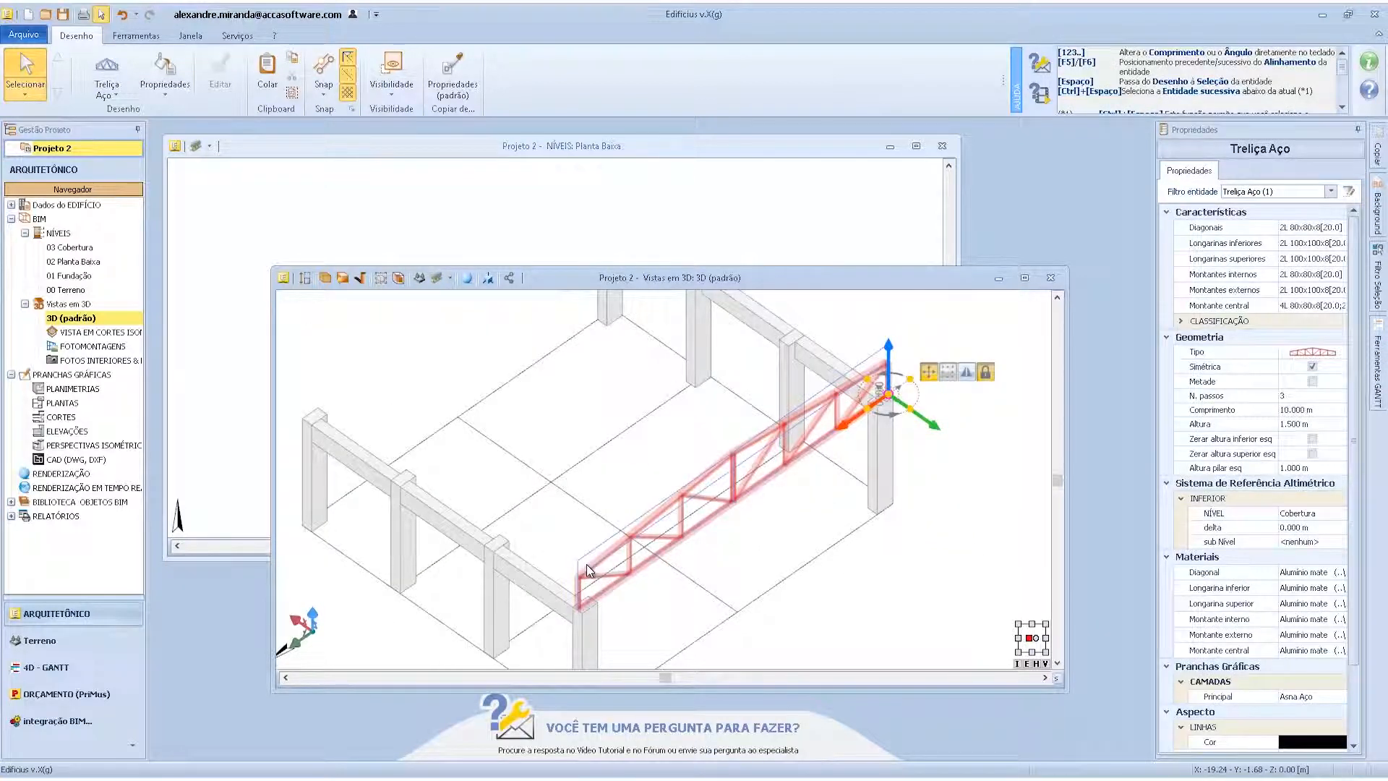
right_click(587, 565)
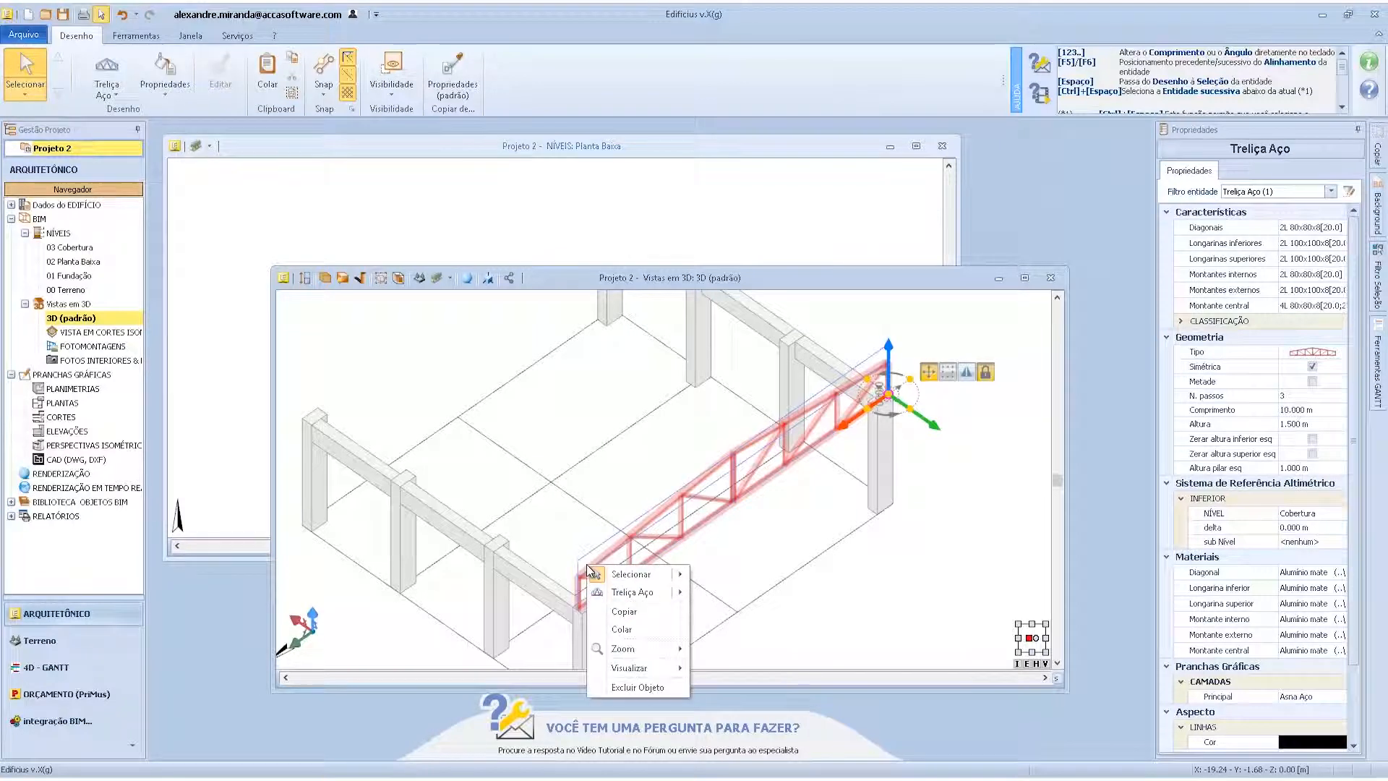
click(655, 535)
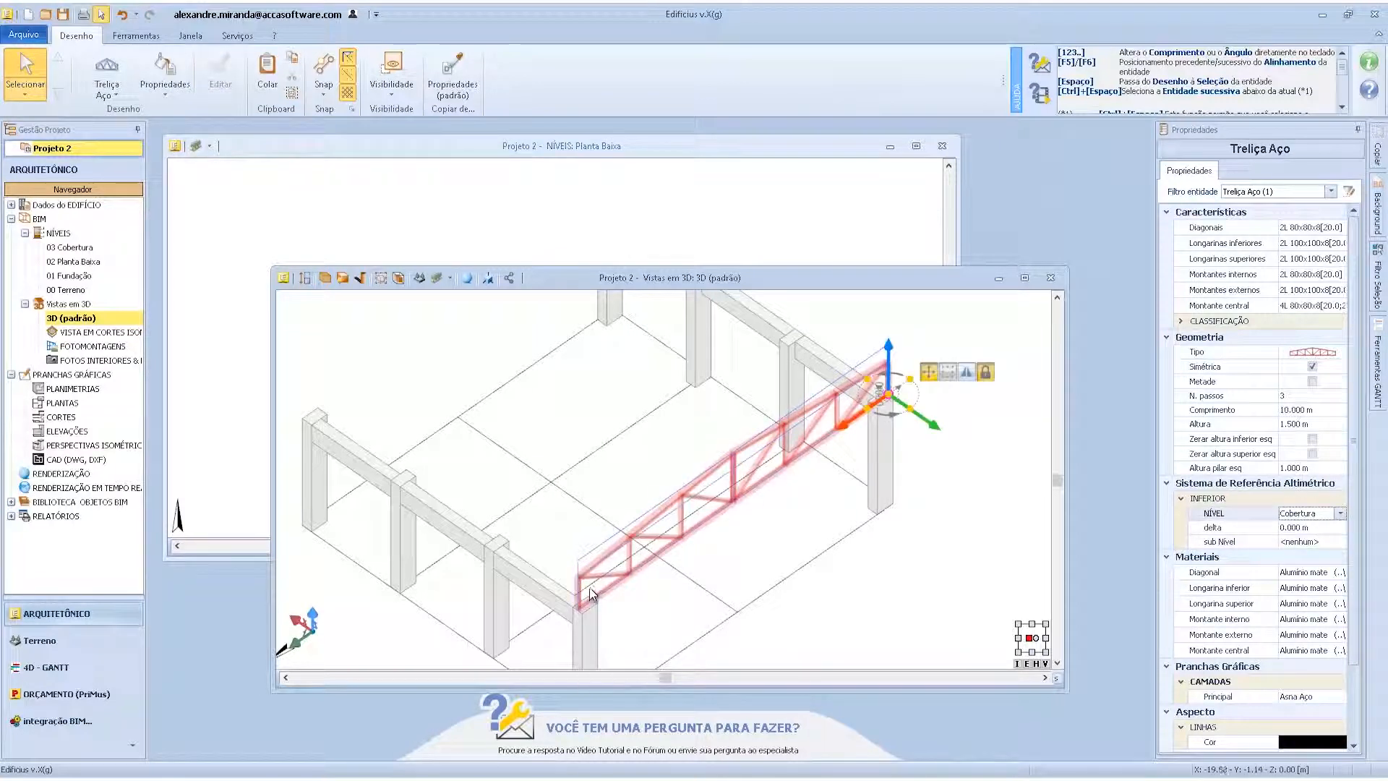
click(431, 210)
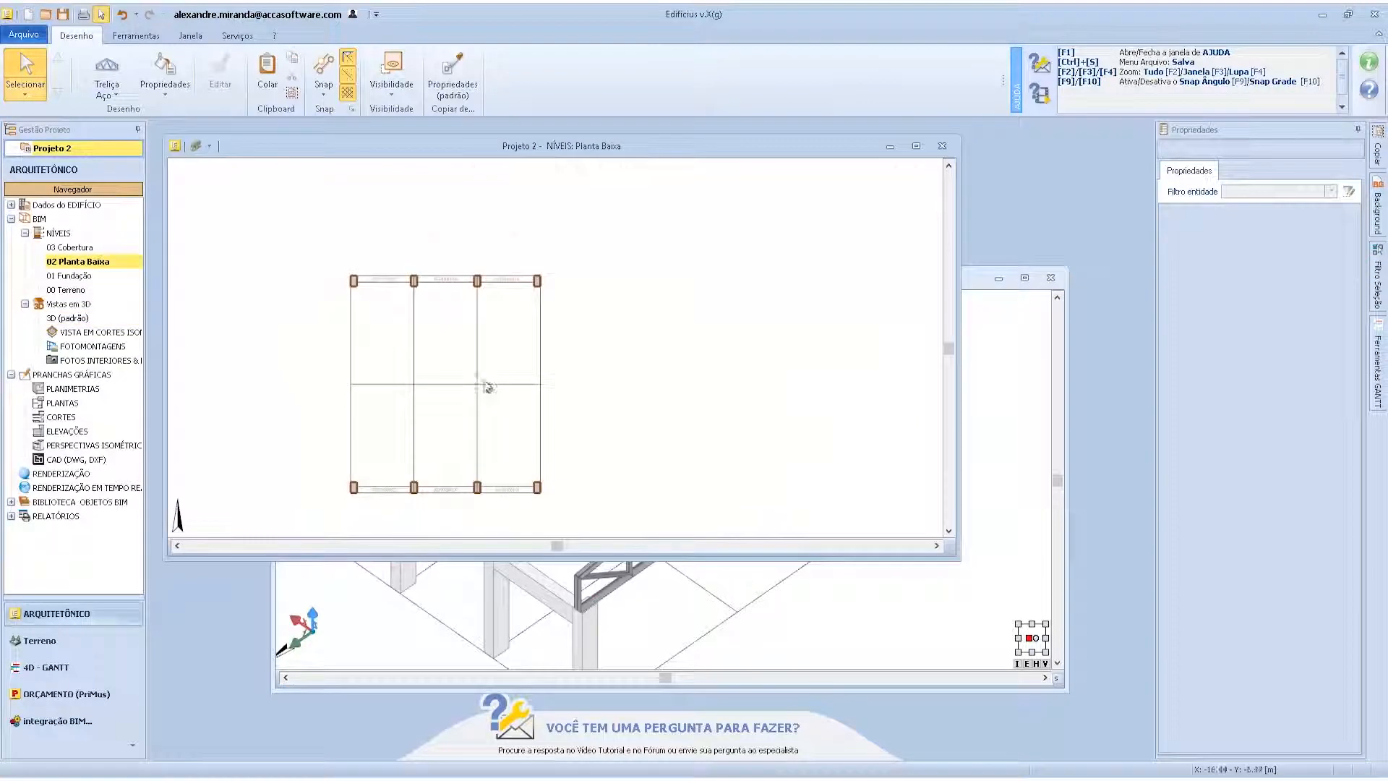
scroll(363, 461, down, 2)
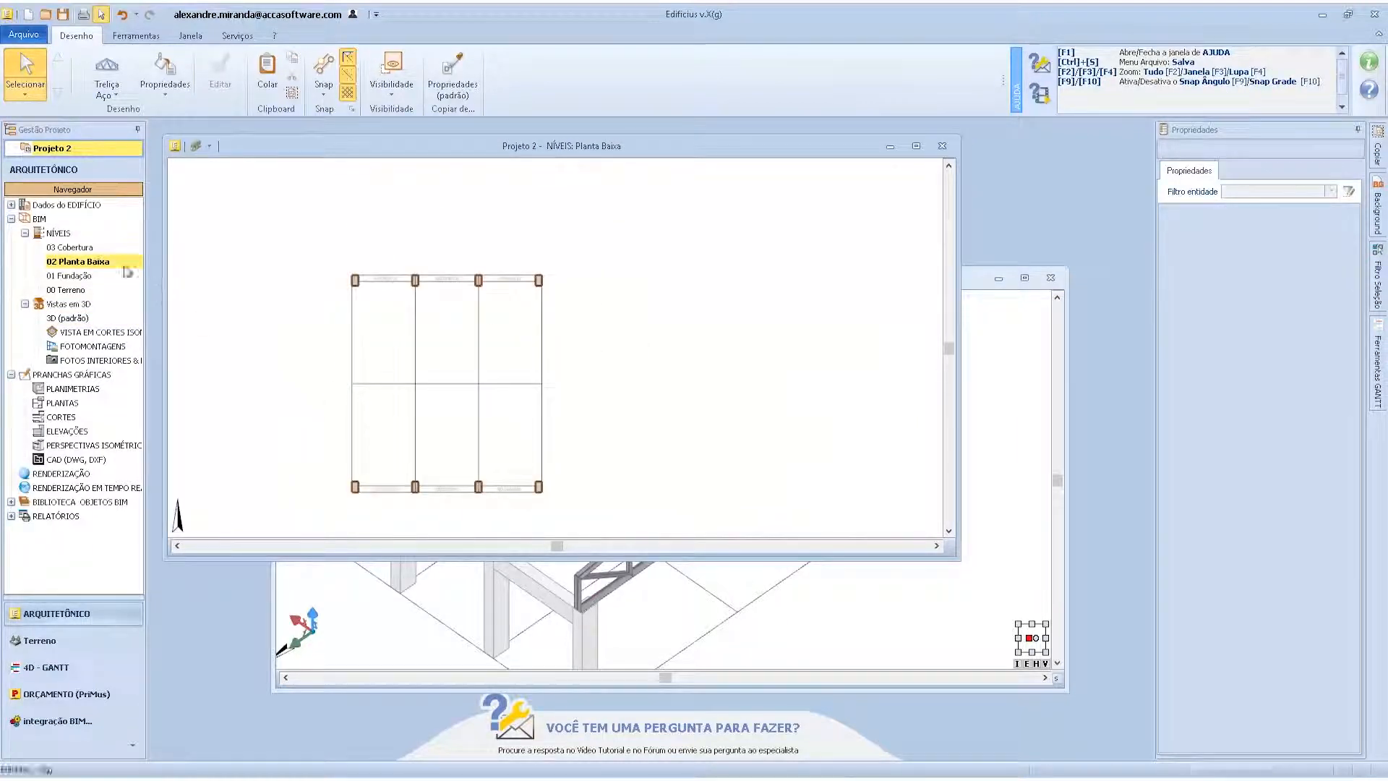
double_click(76, 246)
click(395, 390)
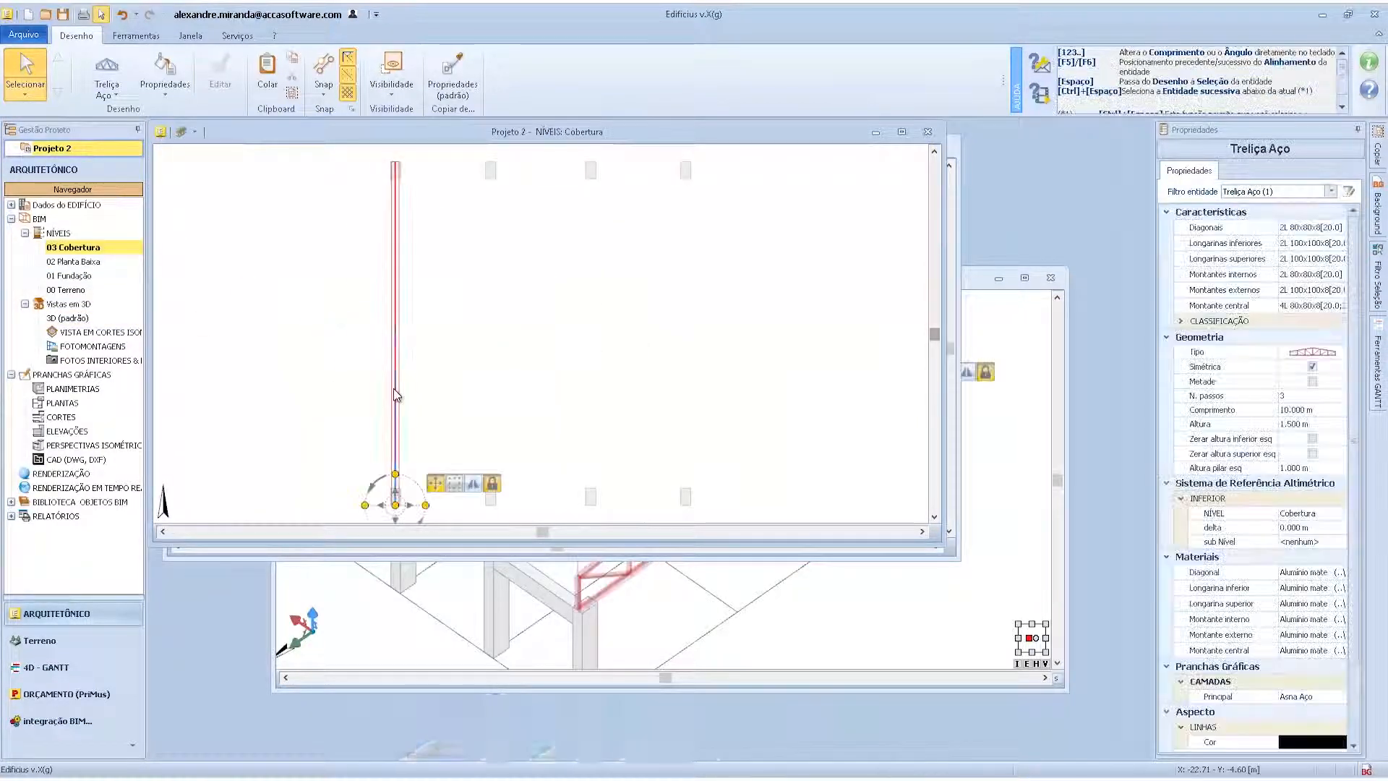
key(ctrl+v)
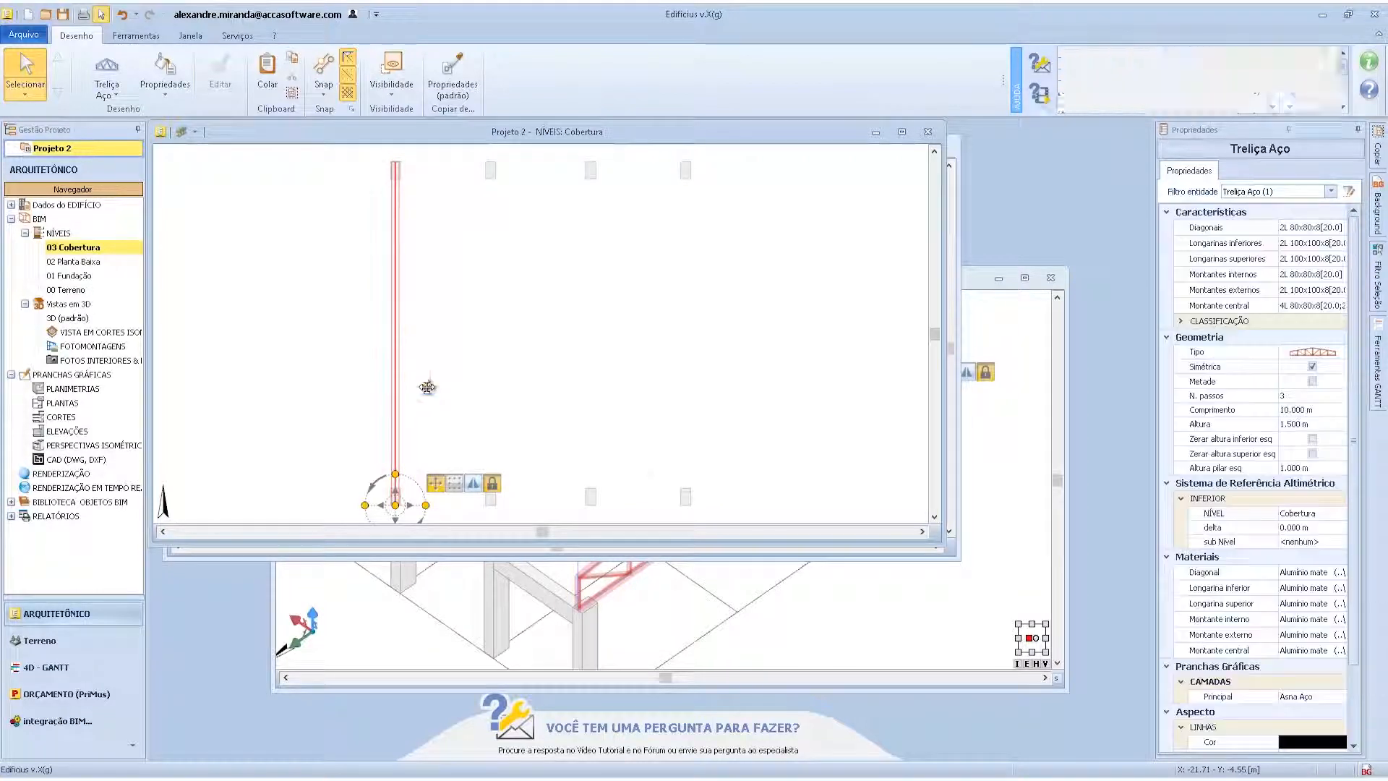
scroll(478, 494, up, 3)
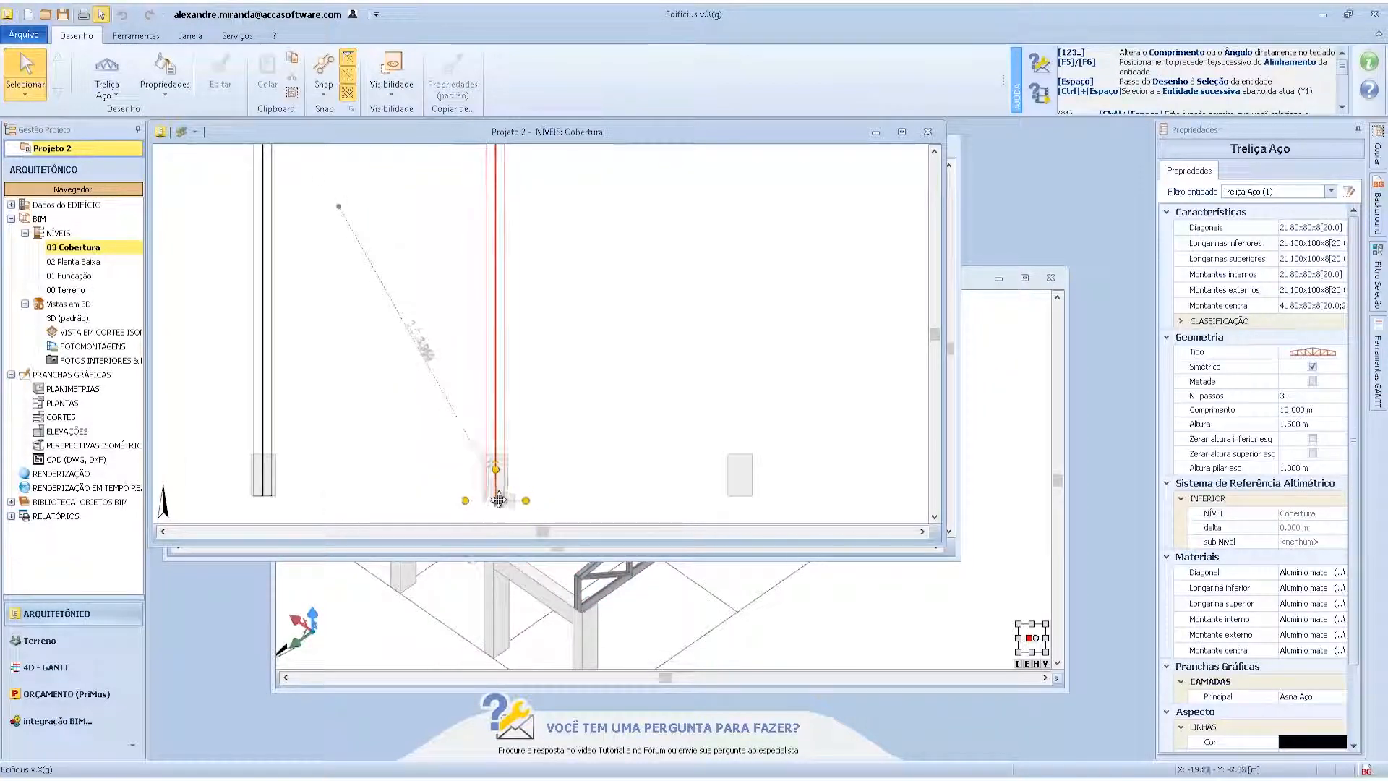
click(495, 495)
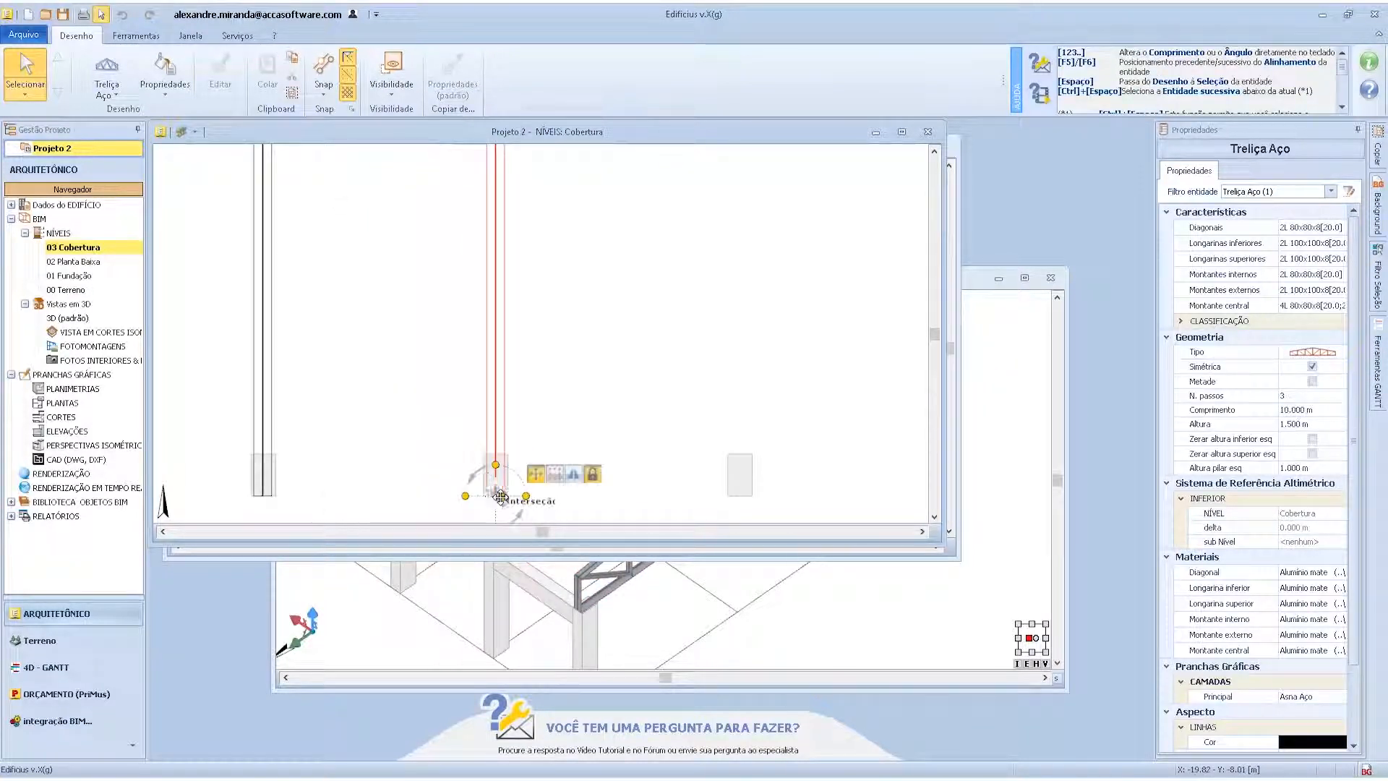
- Paste two more truss copies at the lower-edge midpoints of the third and fourth pillars, and check them in the 3D (padrão) view
key(ctrl+v)
click(740, 496)
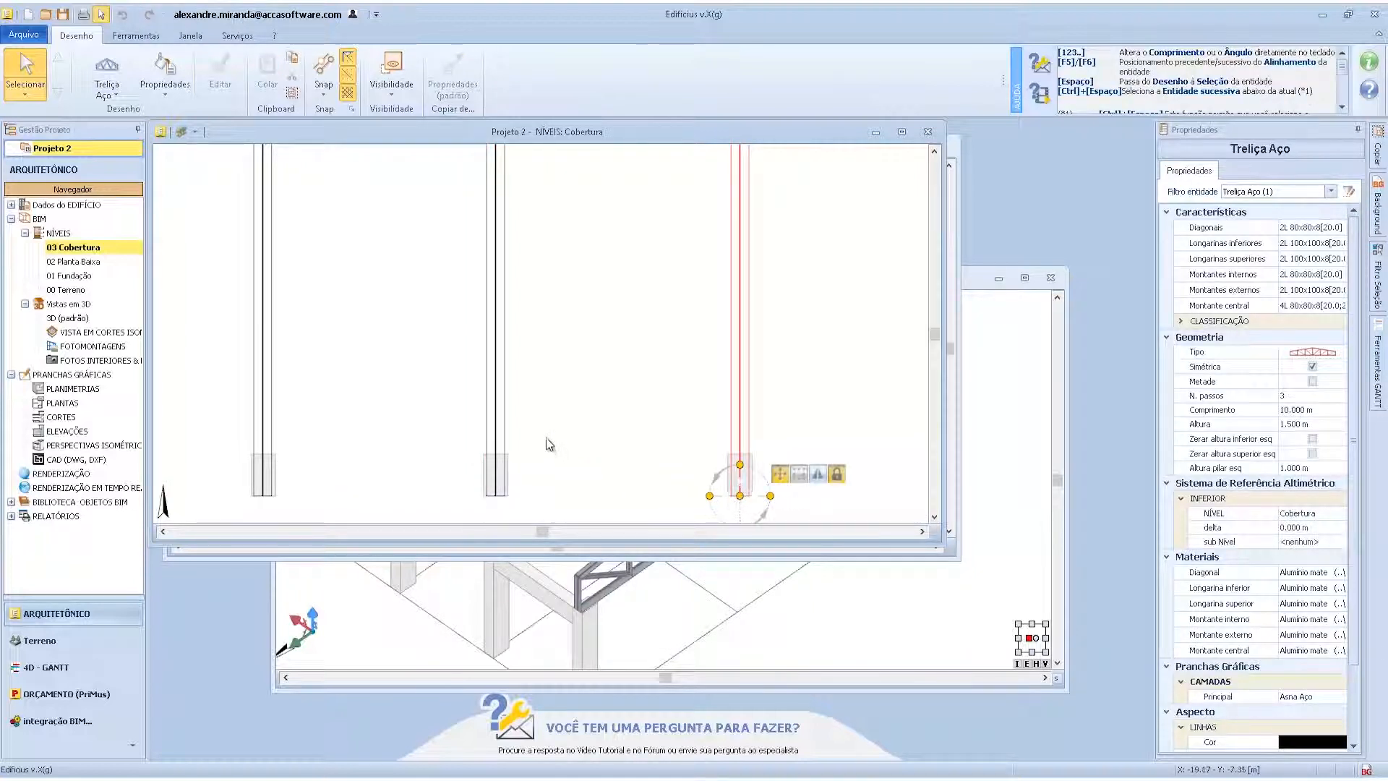
scroll(548, 442, down, 3)
scroll(696, 425, down, 3)
scroll(751, 446, up, 4)
key(ctrl+v)
scroll(700, 459, up, 5)
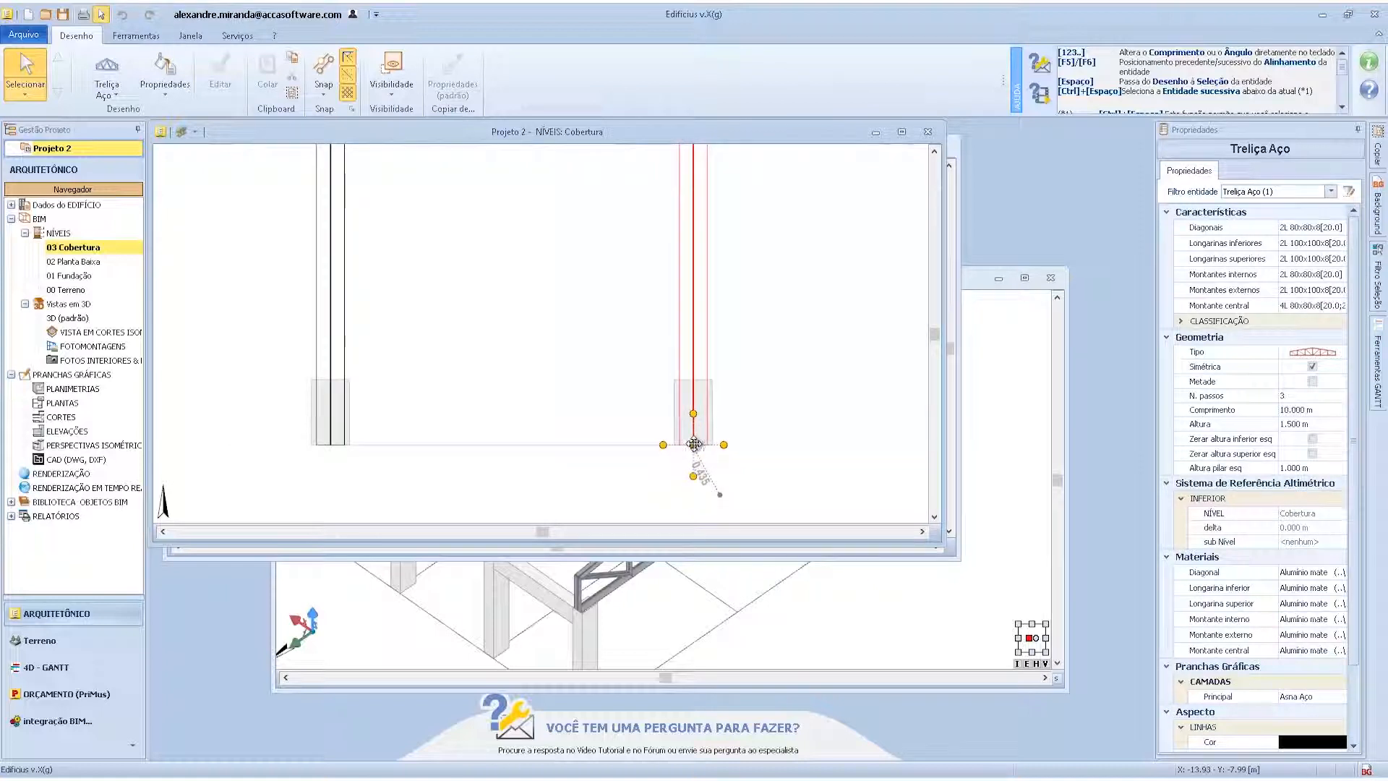
click(692, 443)
scroll(542, 440, down, 5)
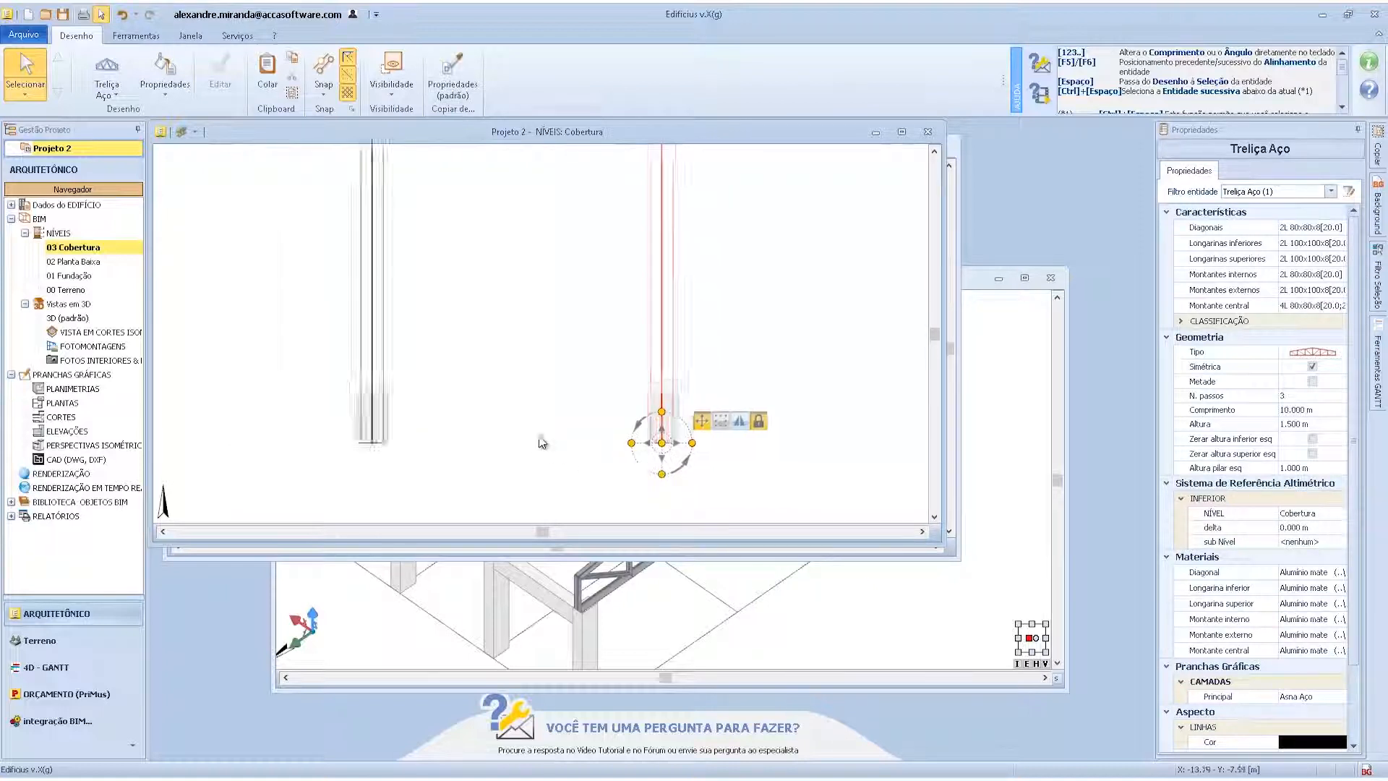
click(746, 584)
scroll(734, 544, down, 5)
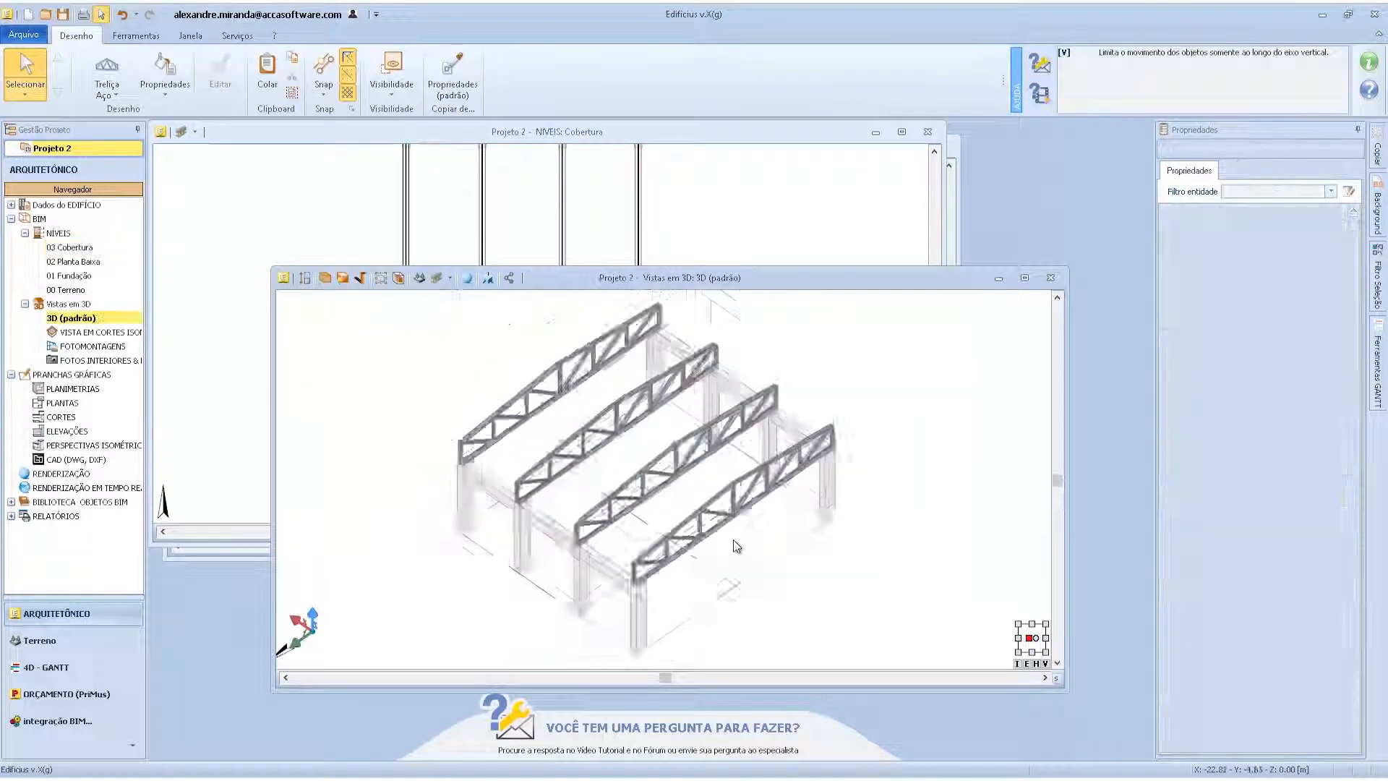
middle_drag(676, 516, 699, 493)
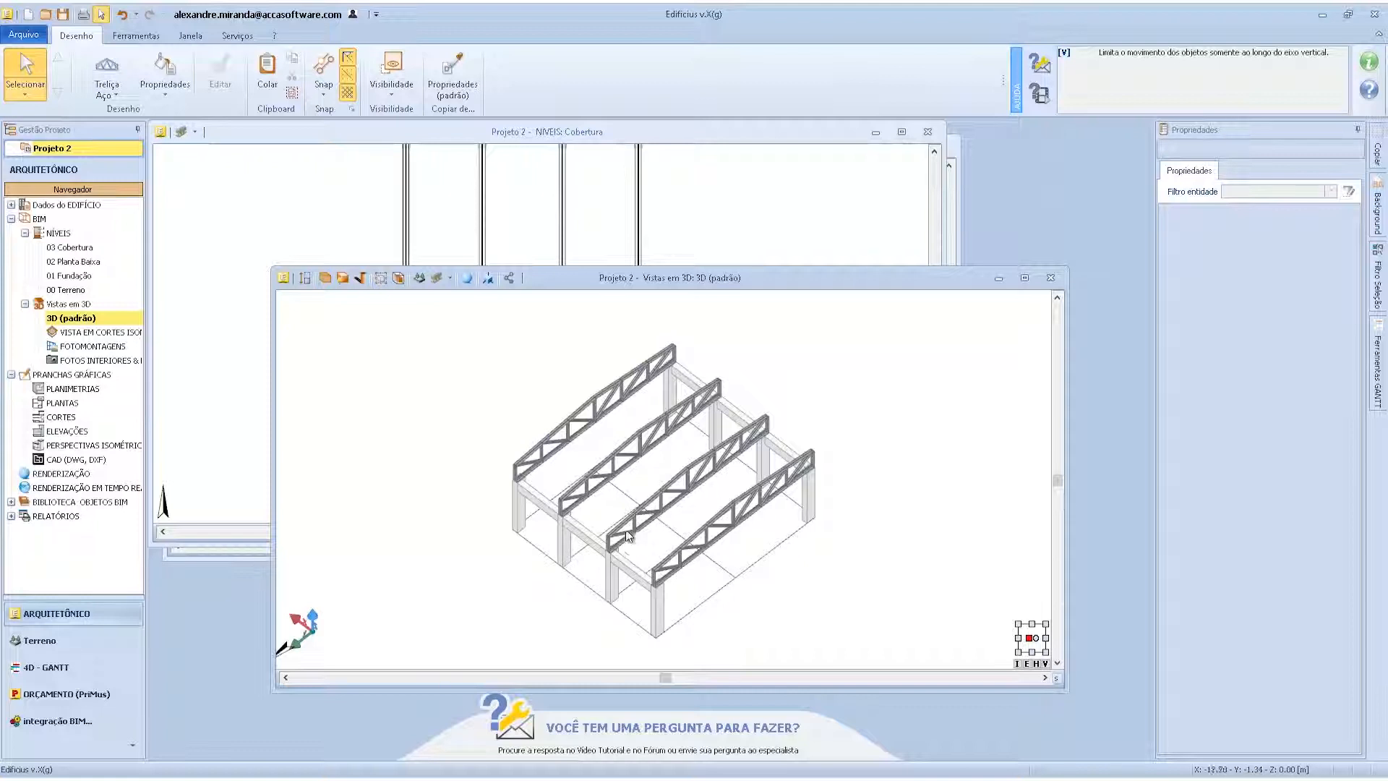
scroll(699, 488, up, 2)
click(107, 91)
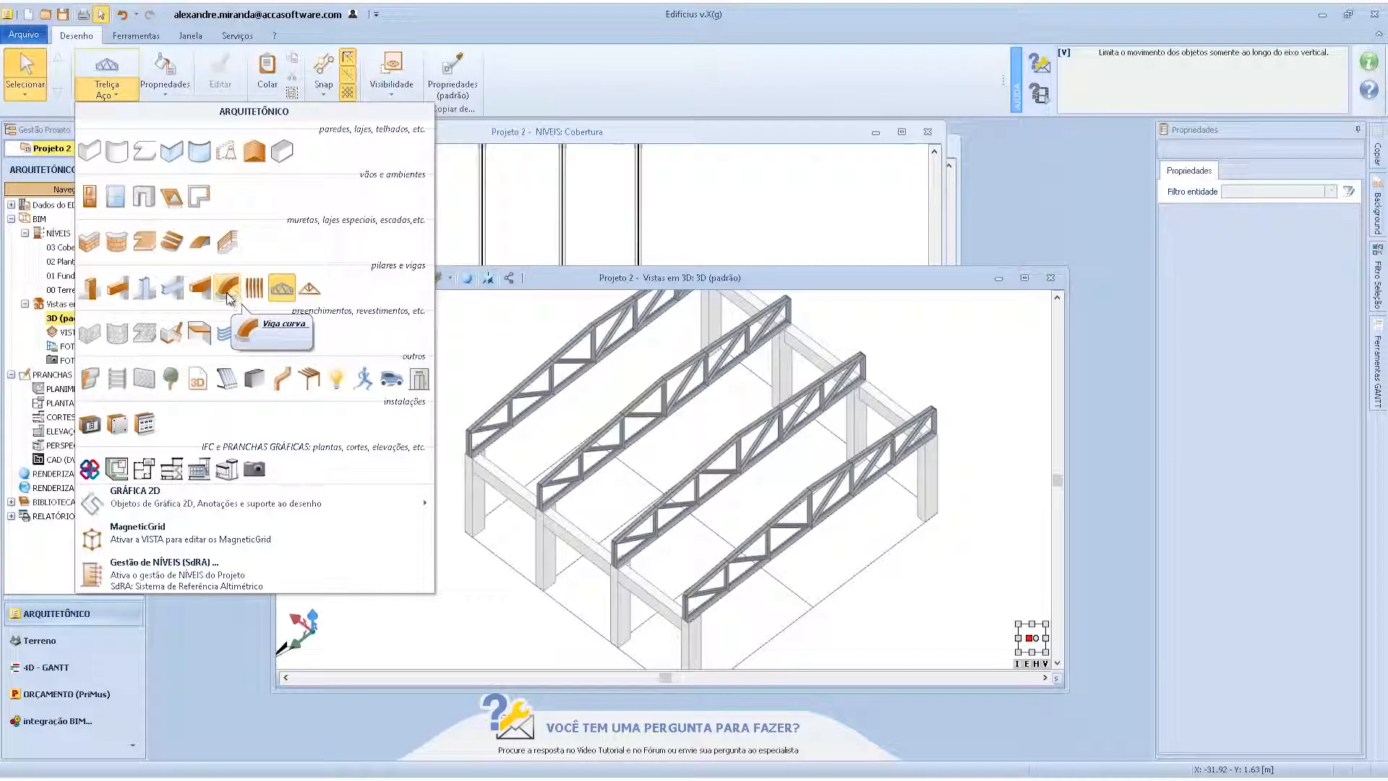
click(227, 289)
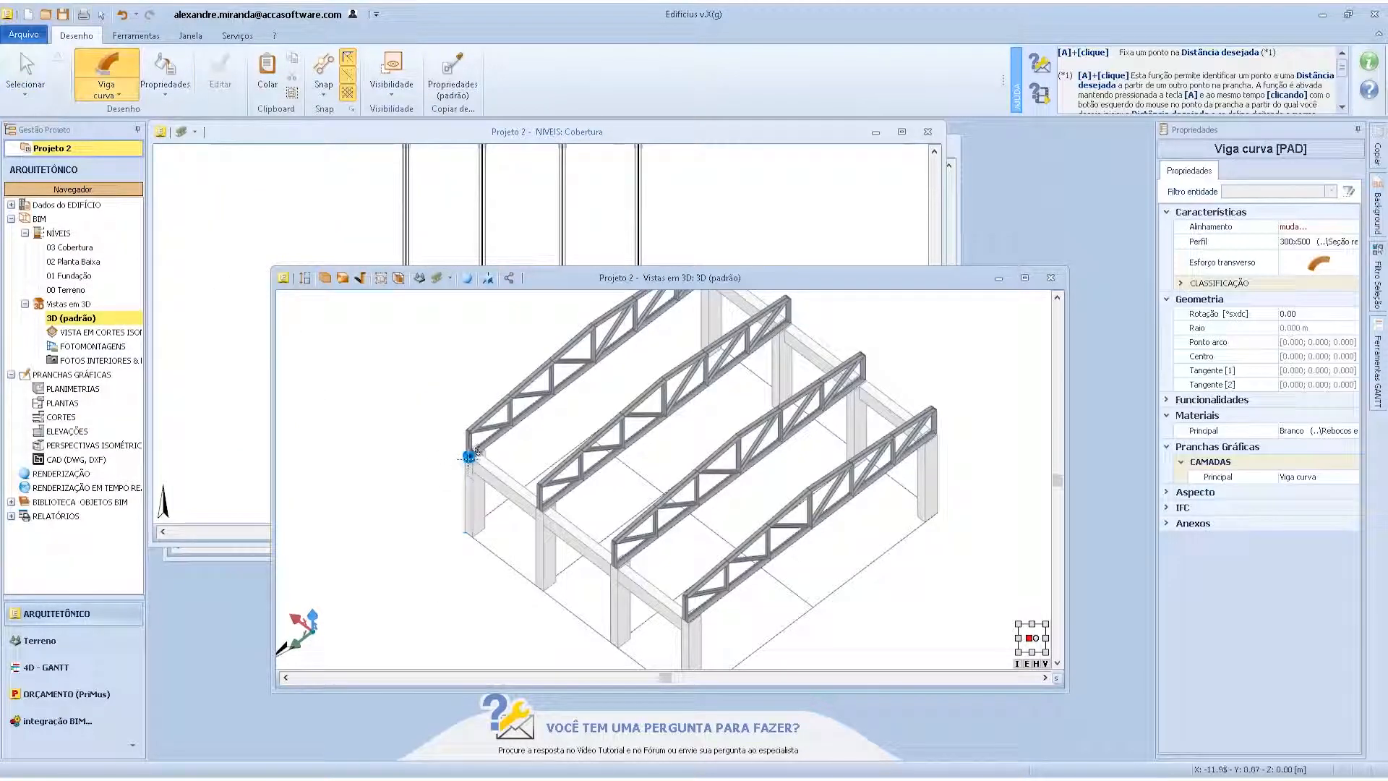
click(470, 456)
click(537, 506)
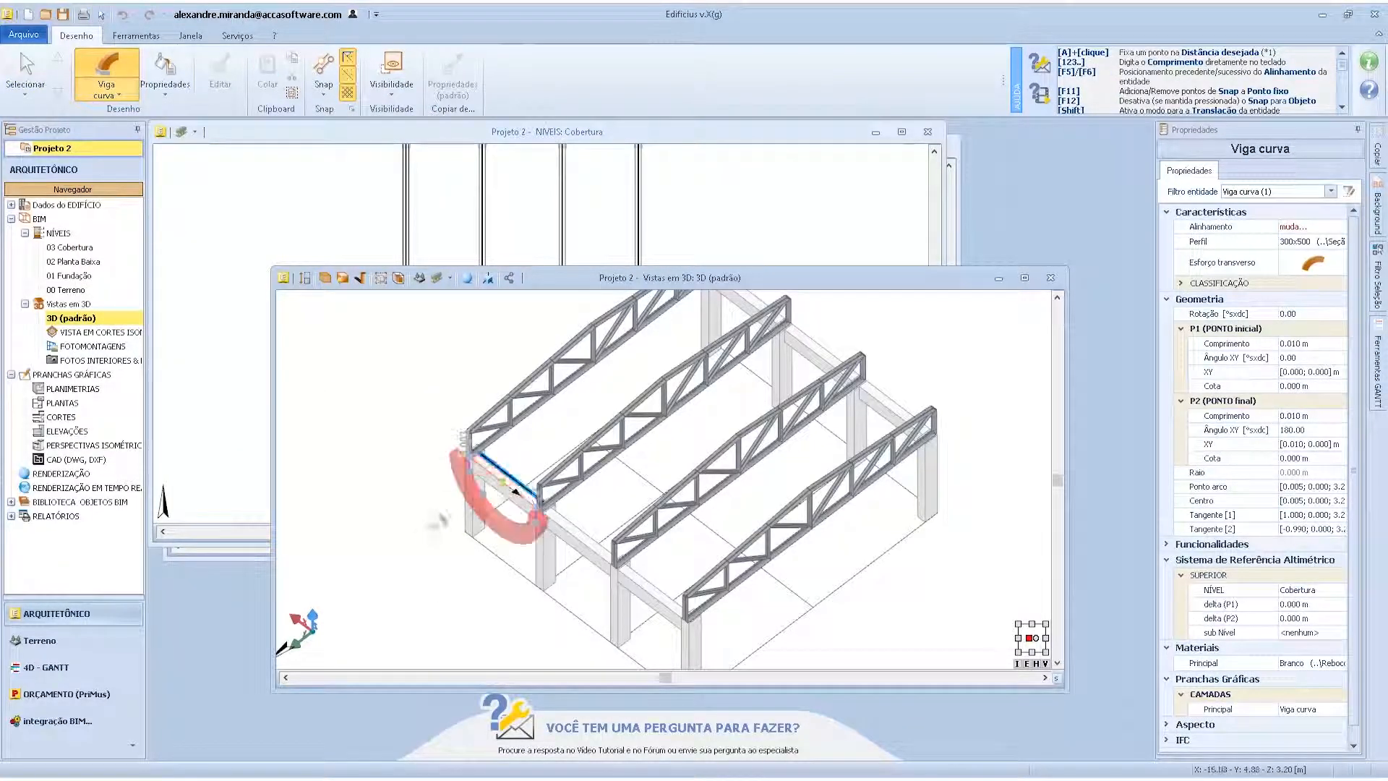
scroll(493, 488, up, 3)
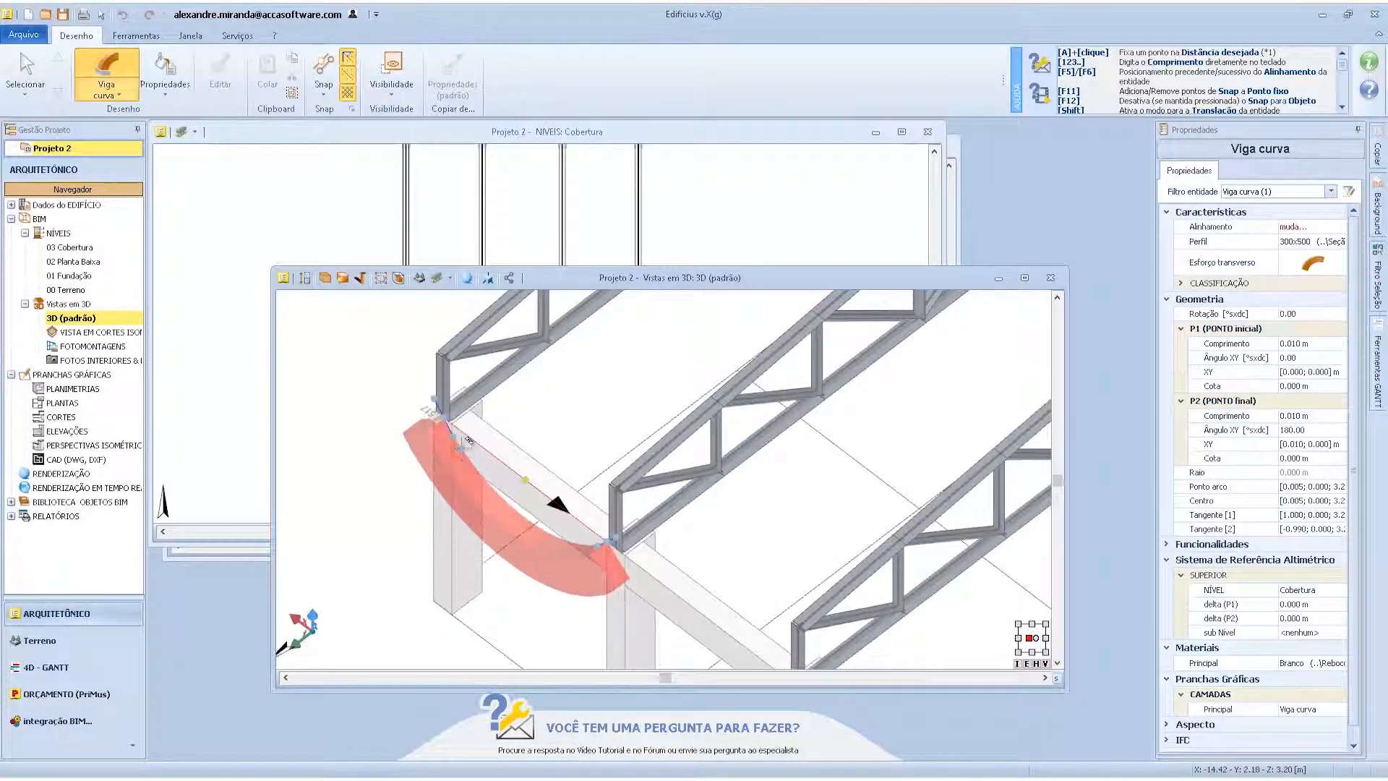
key(Escape)
scroll(461, 454, down, 4)
- Draw a 300x500 Viga curva in the 03 Cobertura plan between the lower ends of the first and second trusses, and select it
click(233, 226)
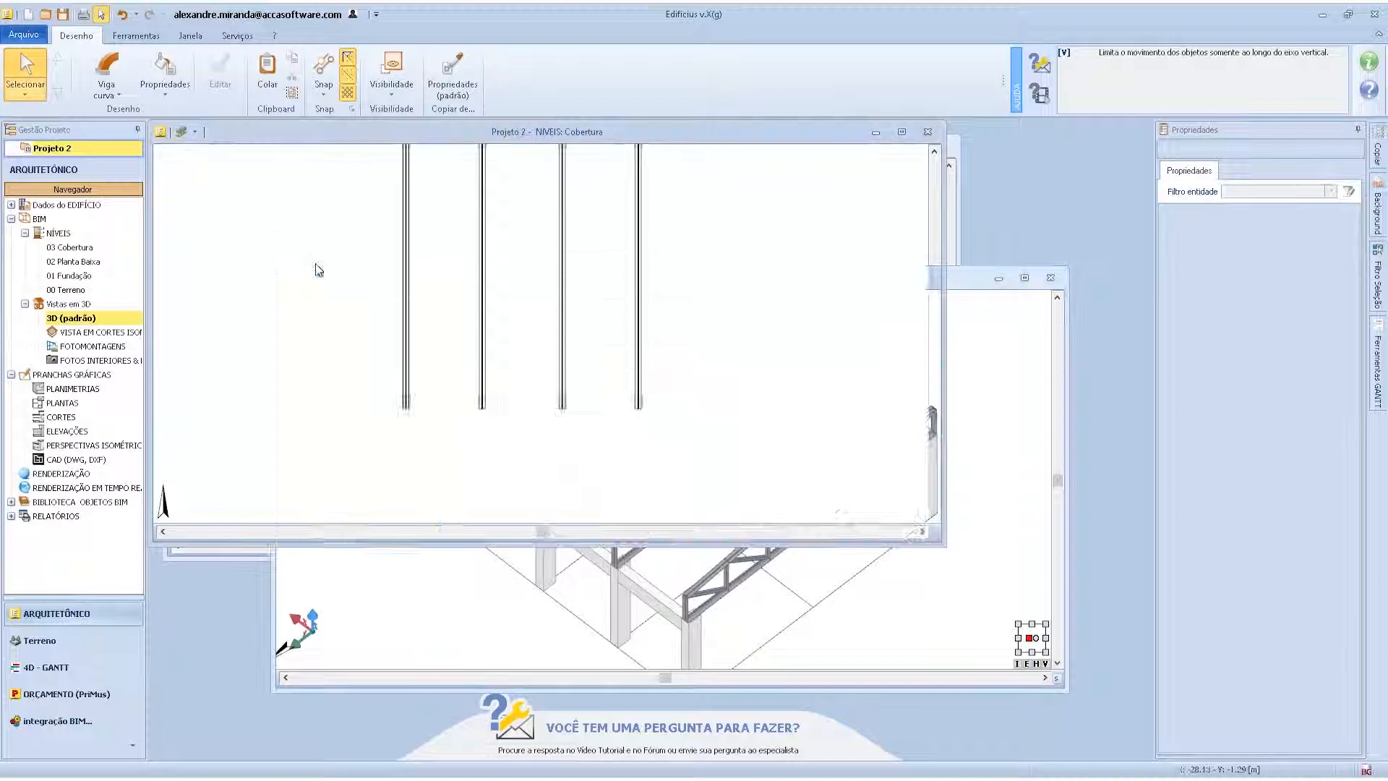
scroll(374, 301, down, 3)
scroll(399, 249, up, 4)
click(106, 67)
scroll(215, 230, down, 1)
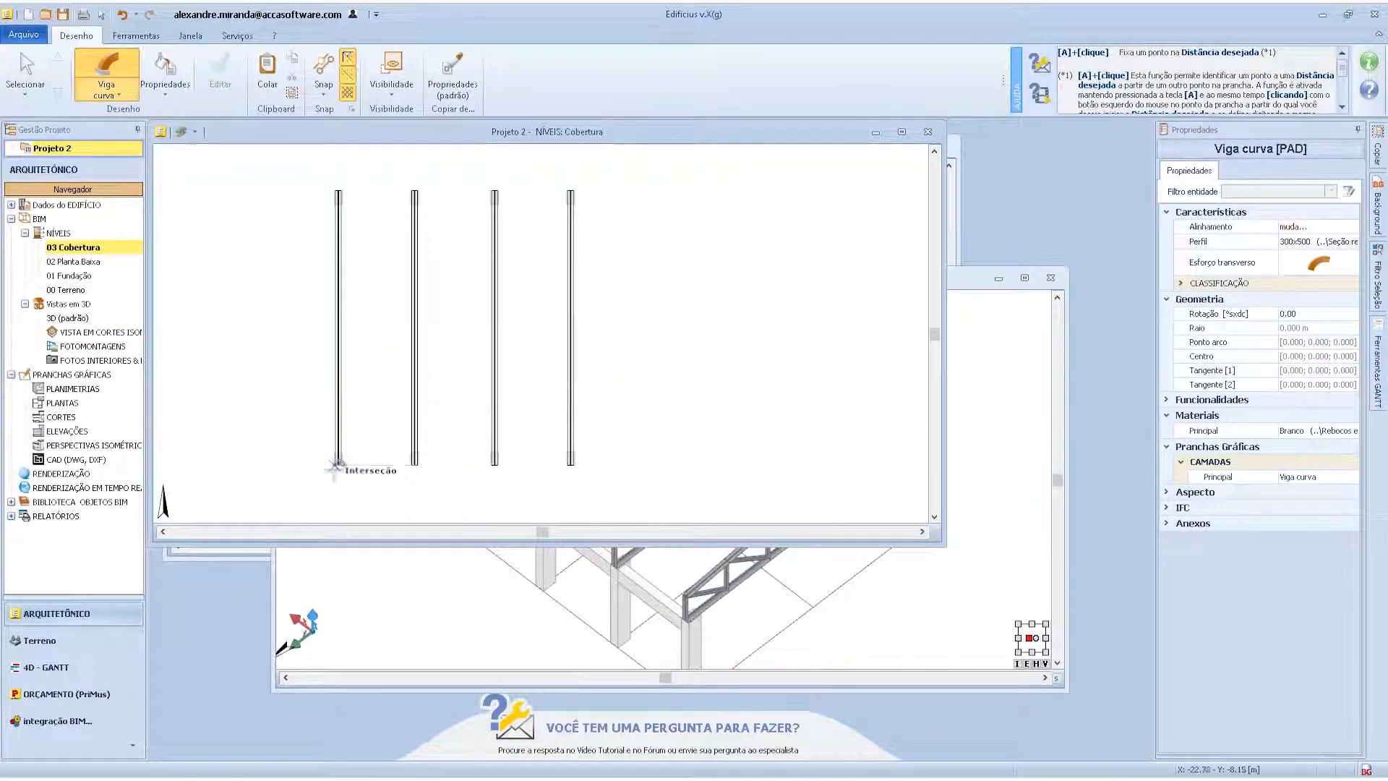
scroll(340, 463, up, 2)
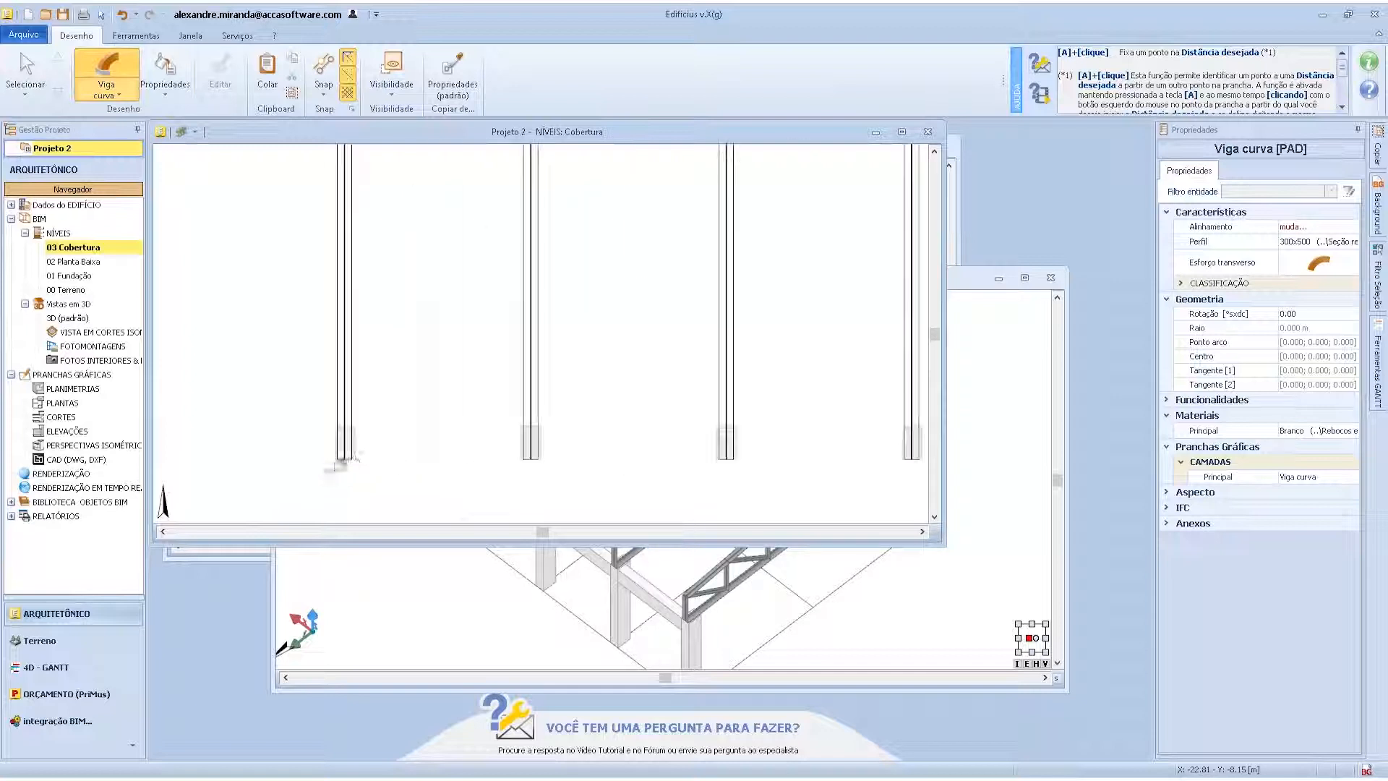
click(346, 459)
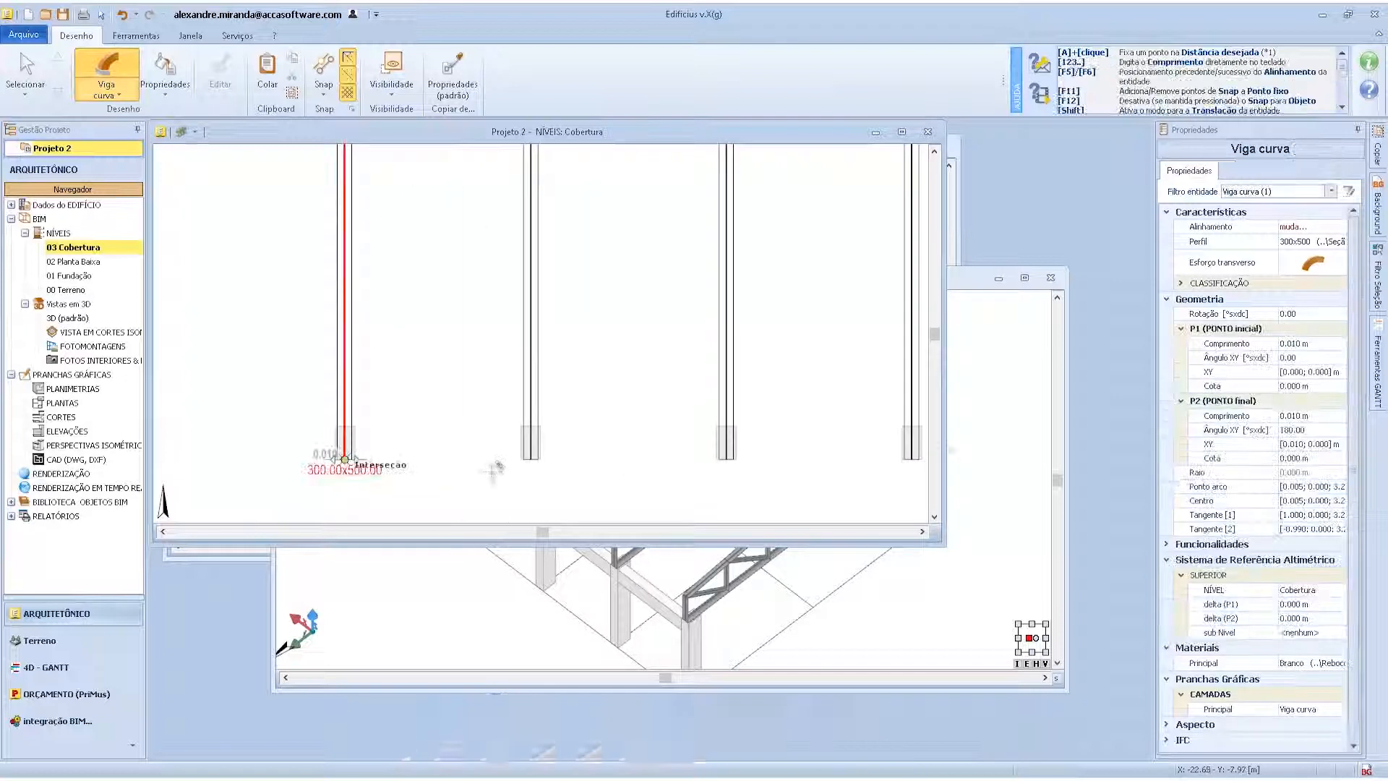
click(530, 458)
key(Escape)
click(430, 471)
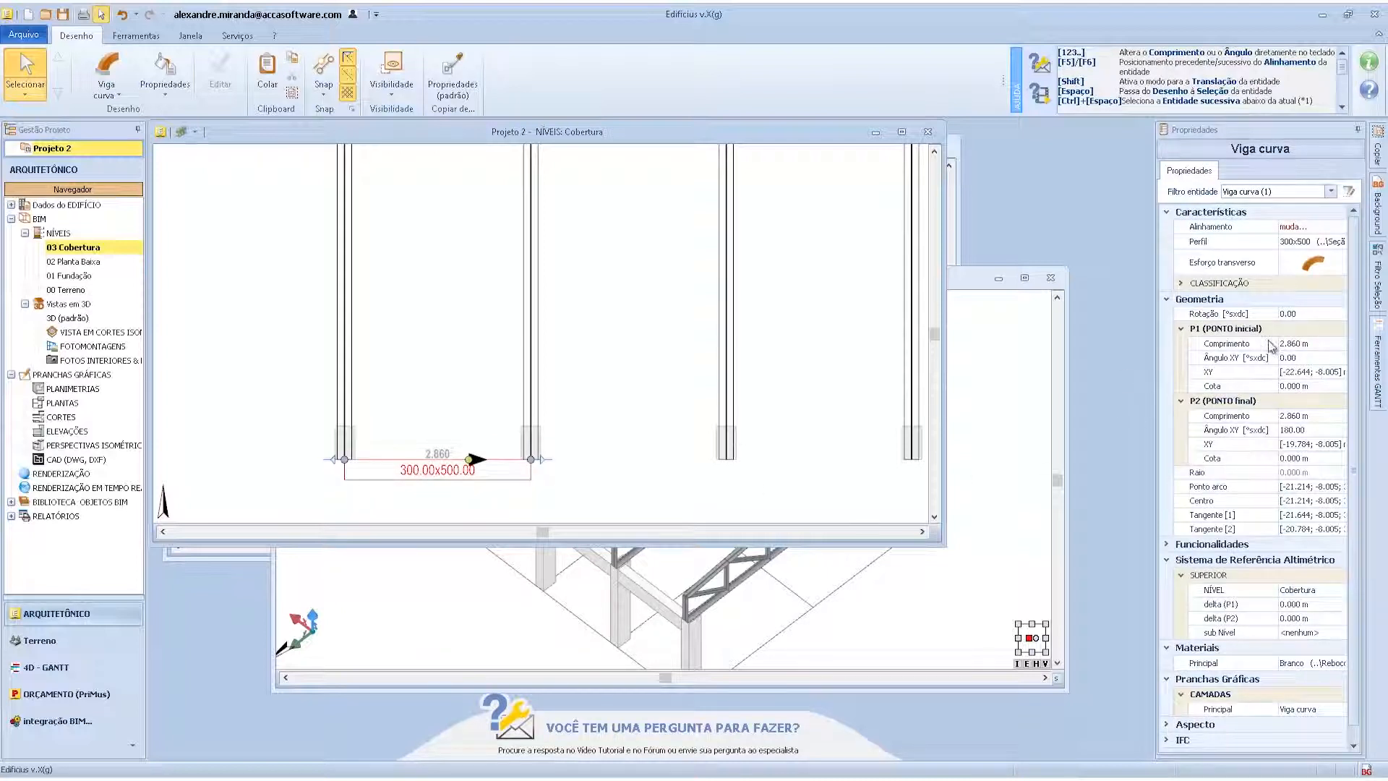
- Review the curved beam's Ângulo XY and Esforço transverso options without changing them, and remove the beam
click(1305, 358)
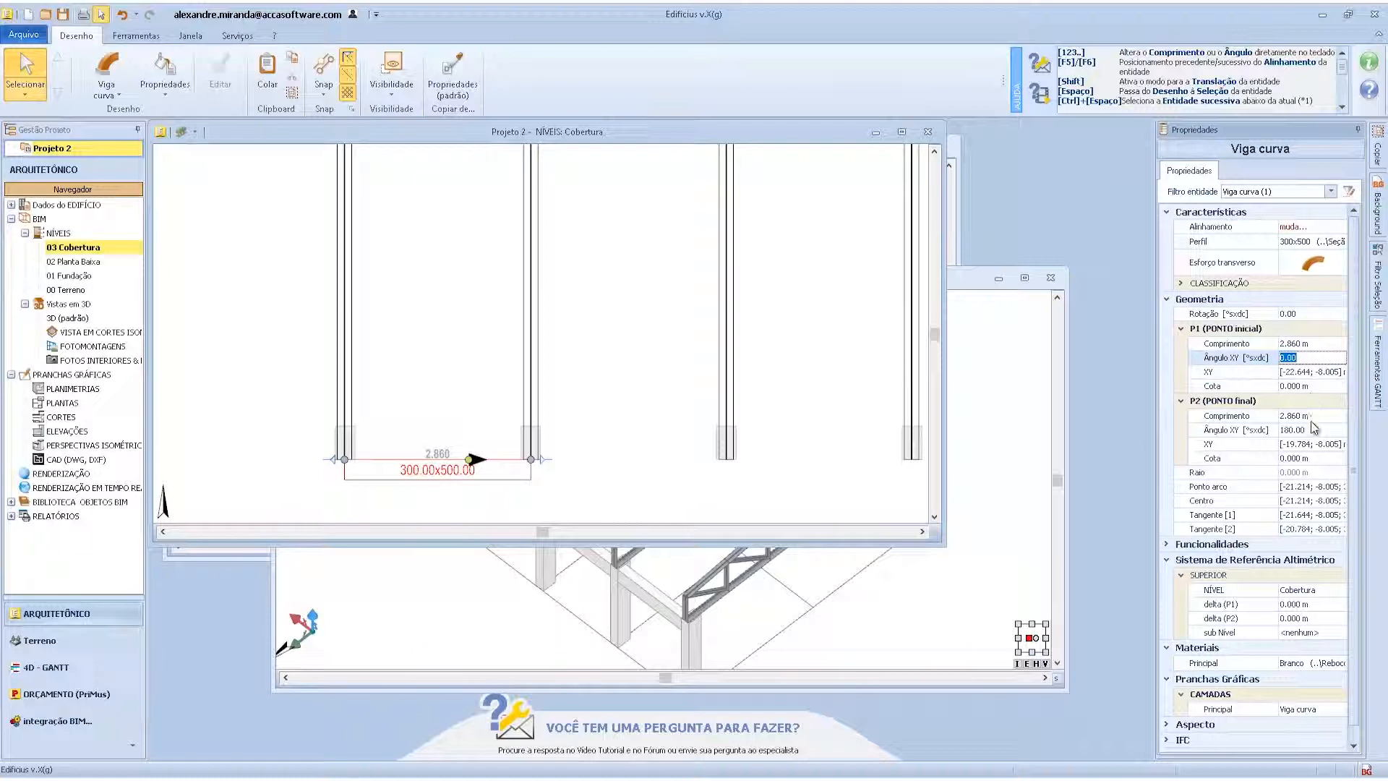
click(1314, 266)
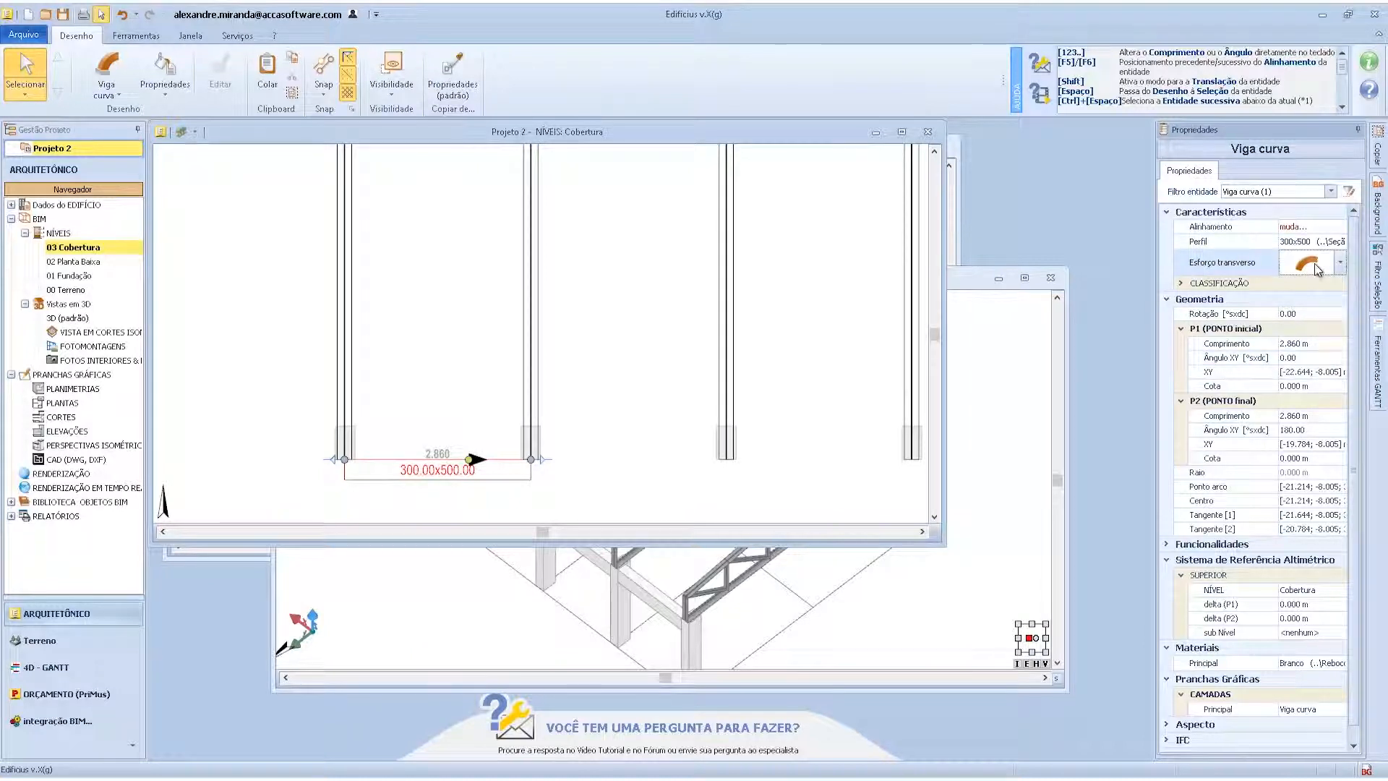
click(1341, 263)
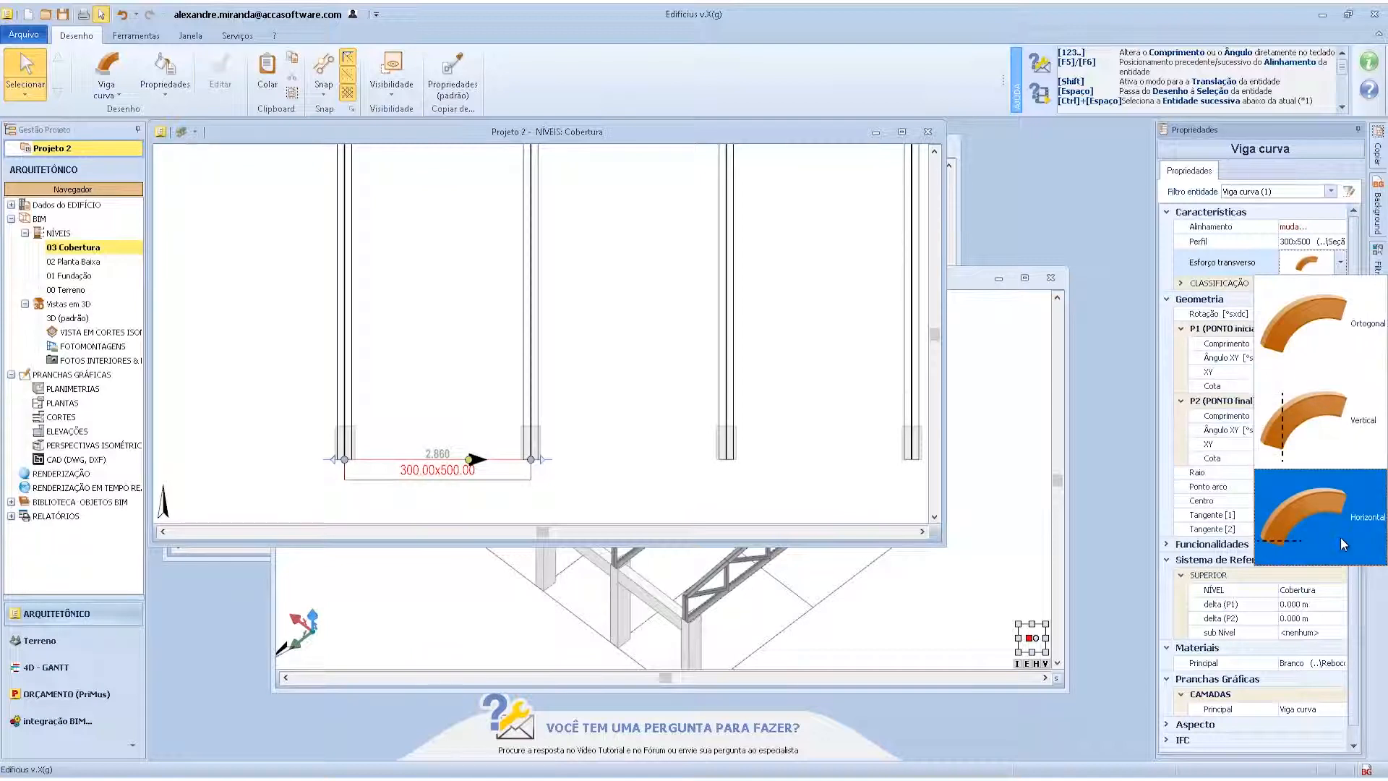
click(1096, 258)
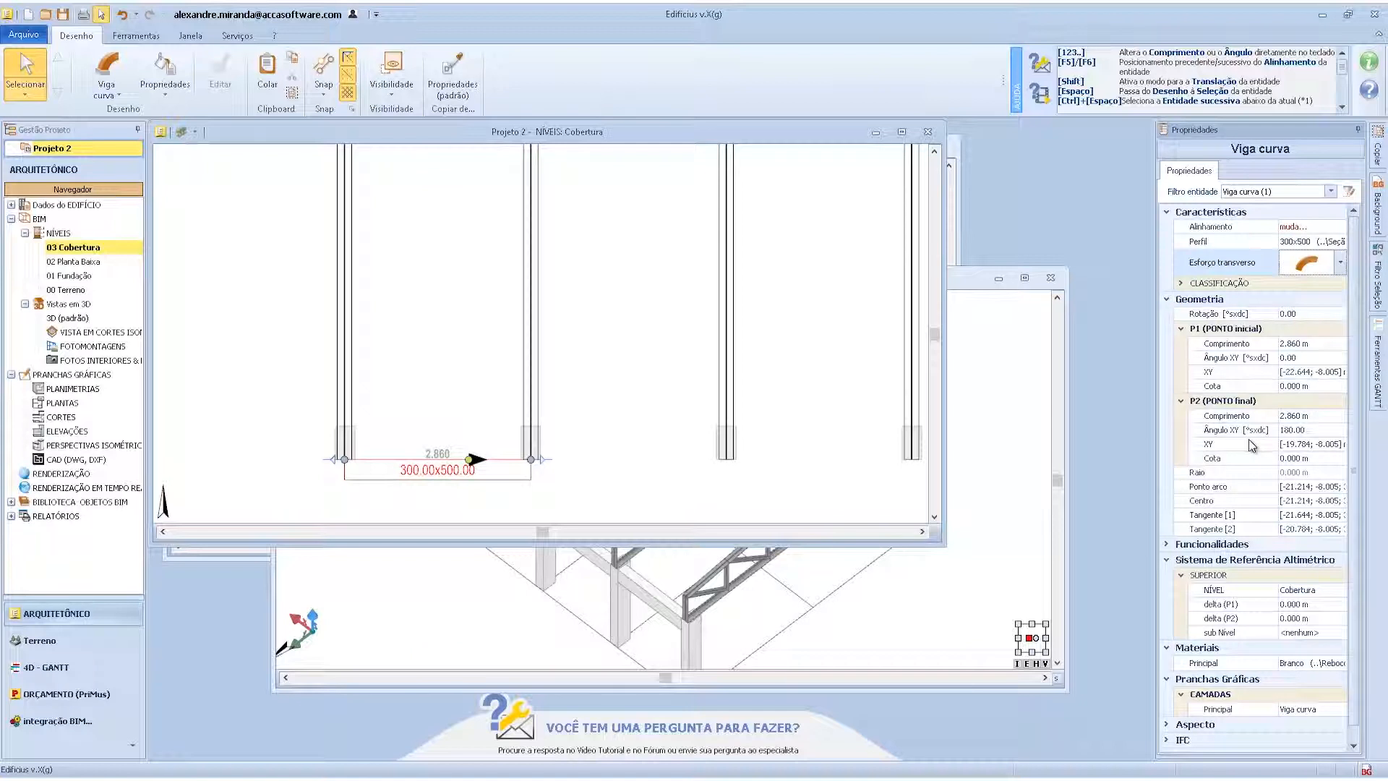
click(456, 470)
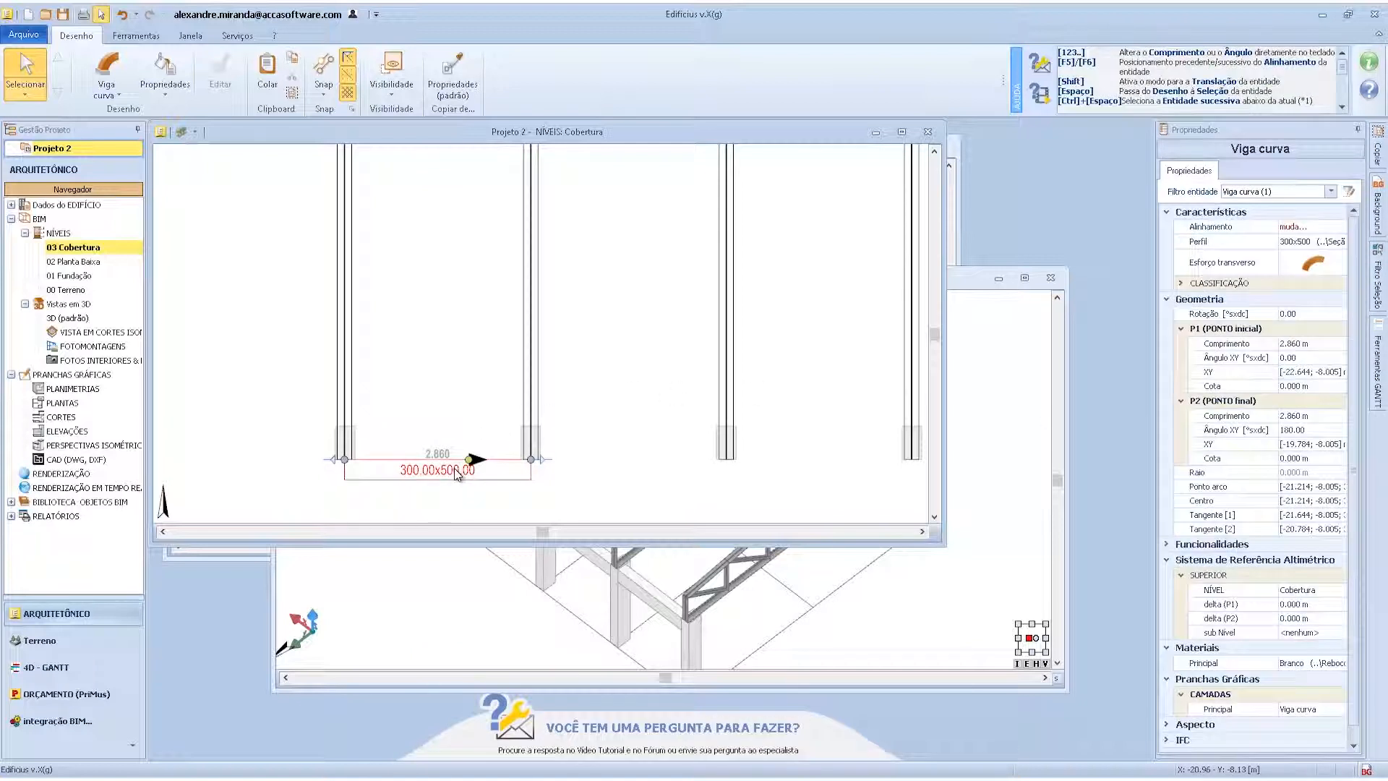
key(Escape)
click(101, 89)
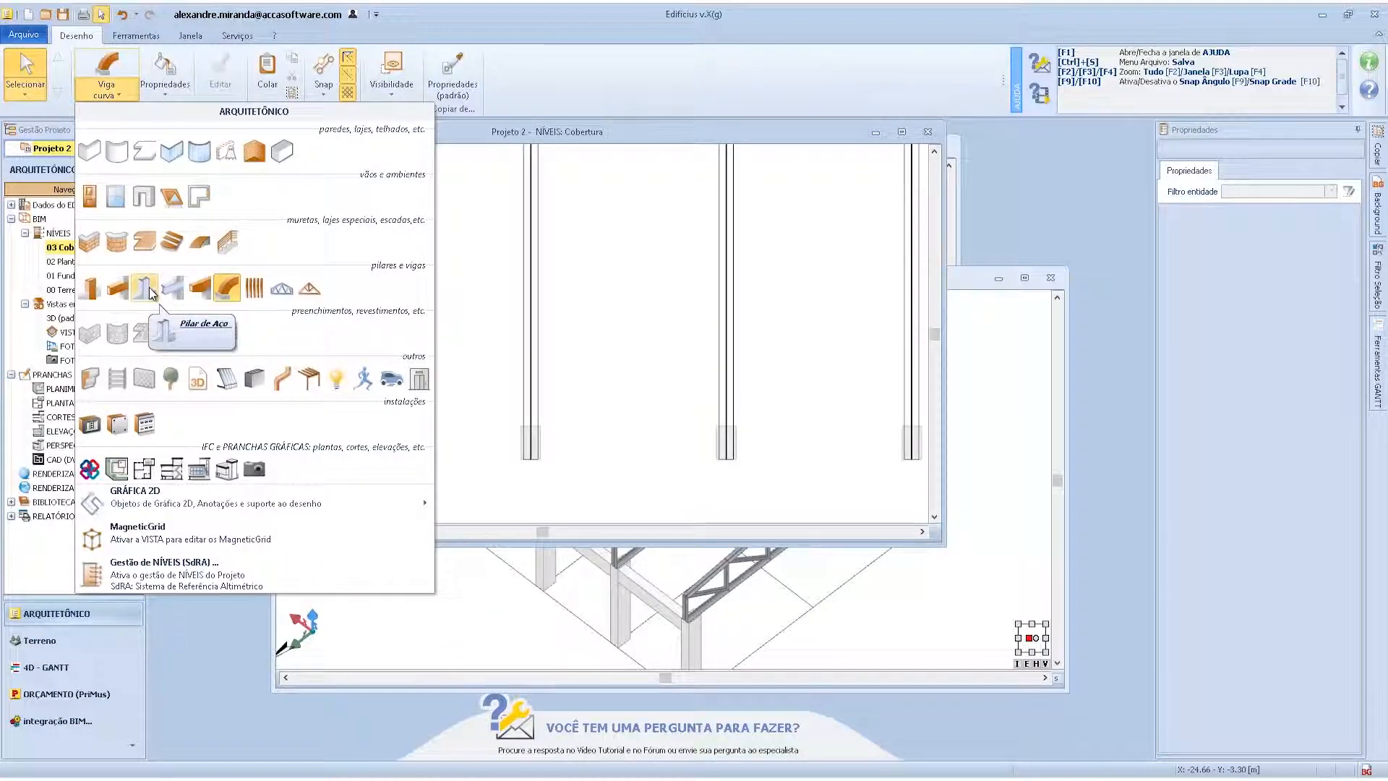
click(255, 293)
scroll(263, 358, down, 3)
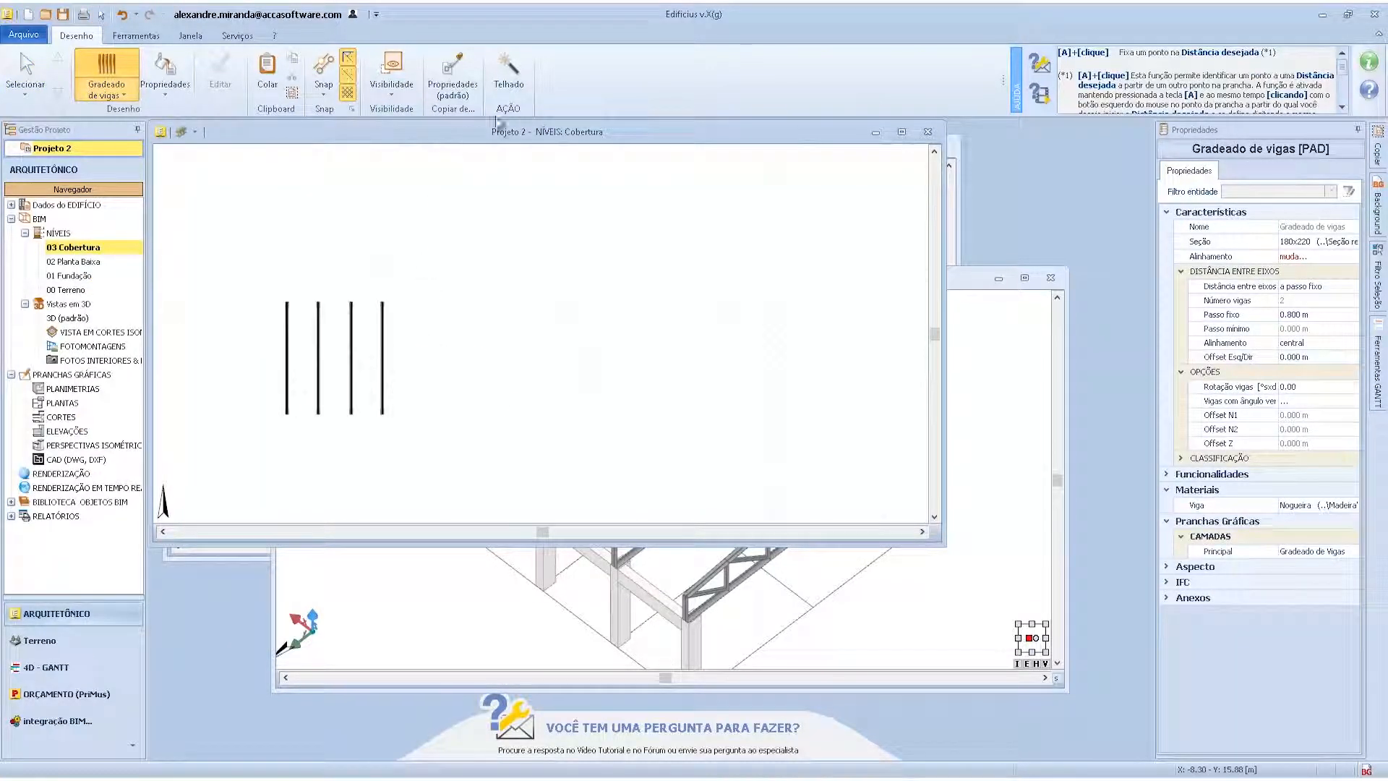
click(977, 280)
click(515, 72)
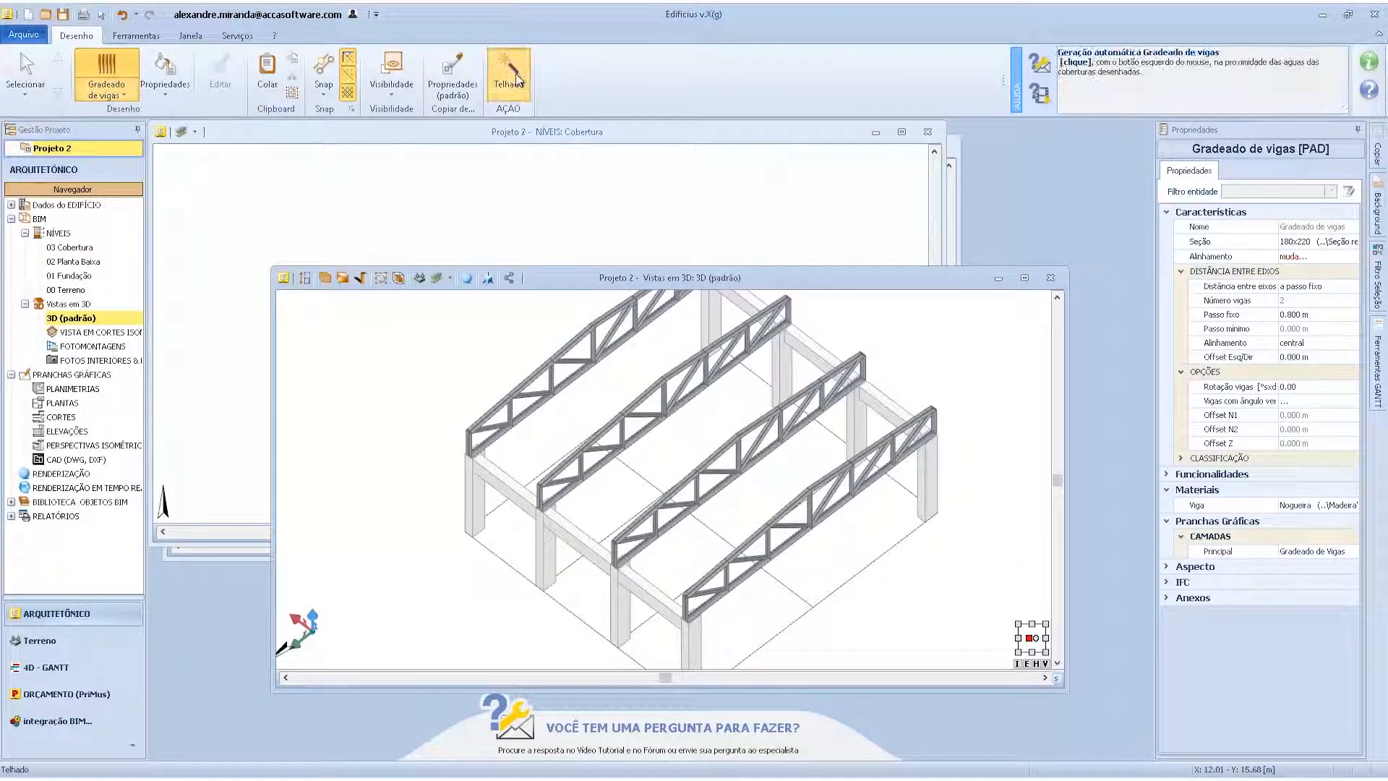
scroll(573, 449, down, 4)
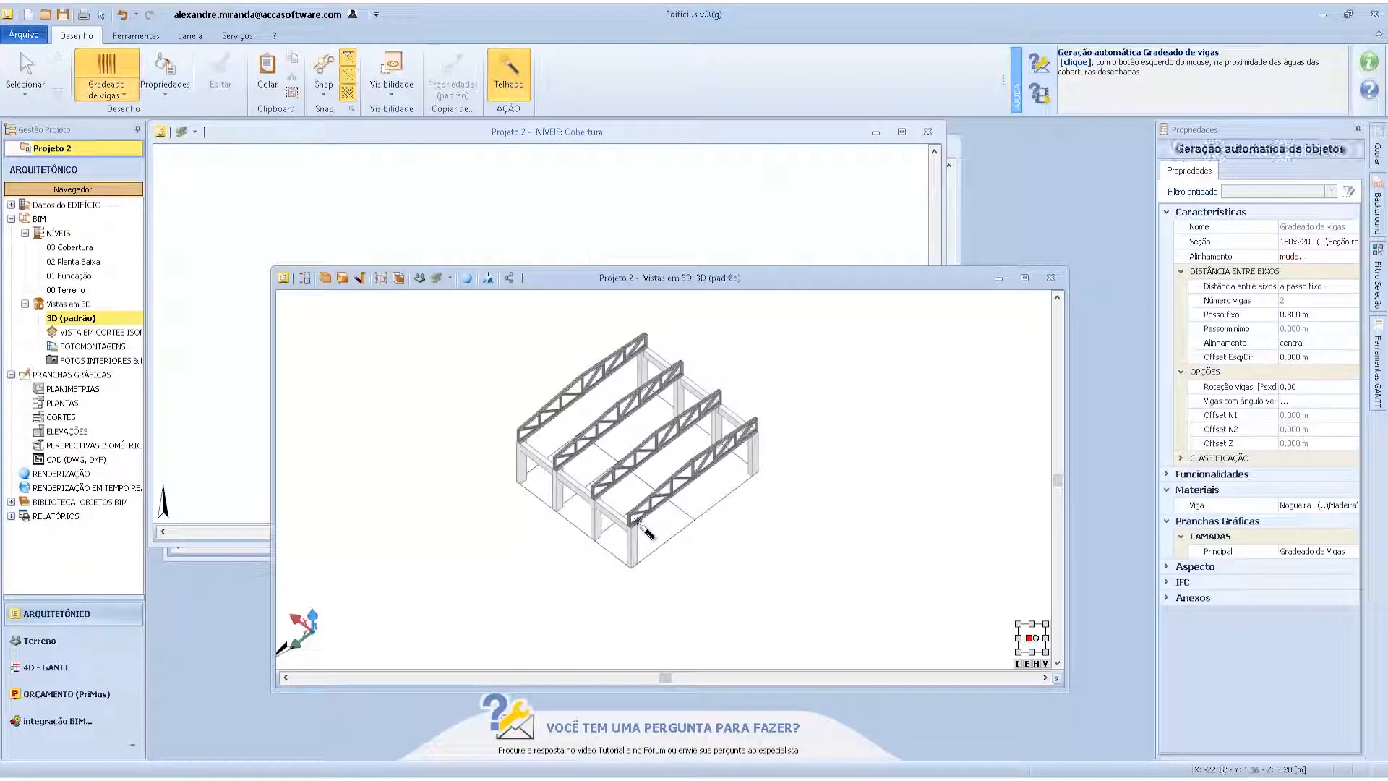
click(509, 80)
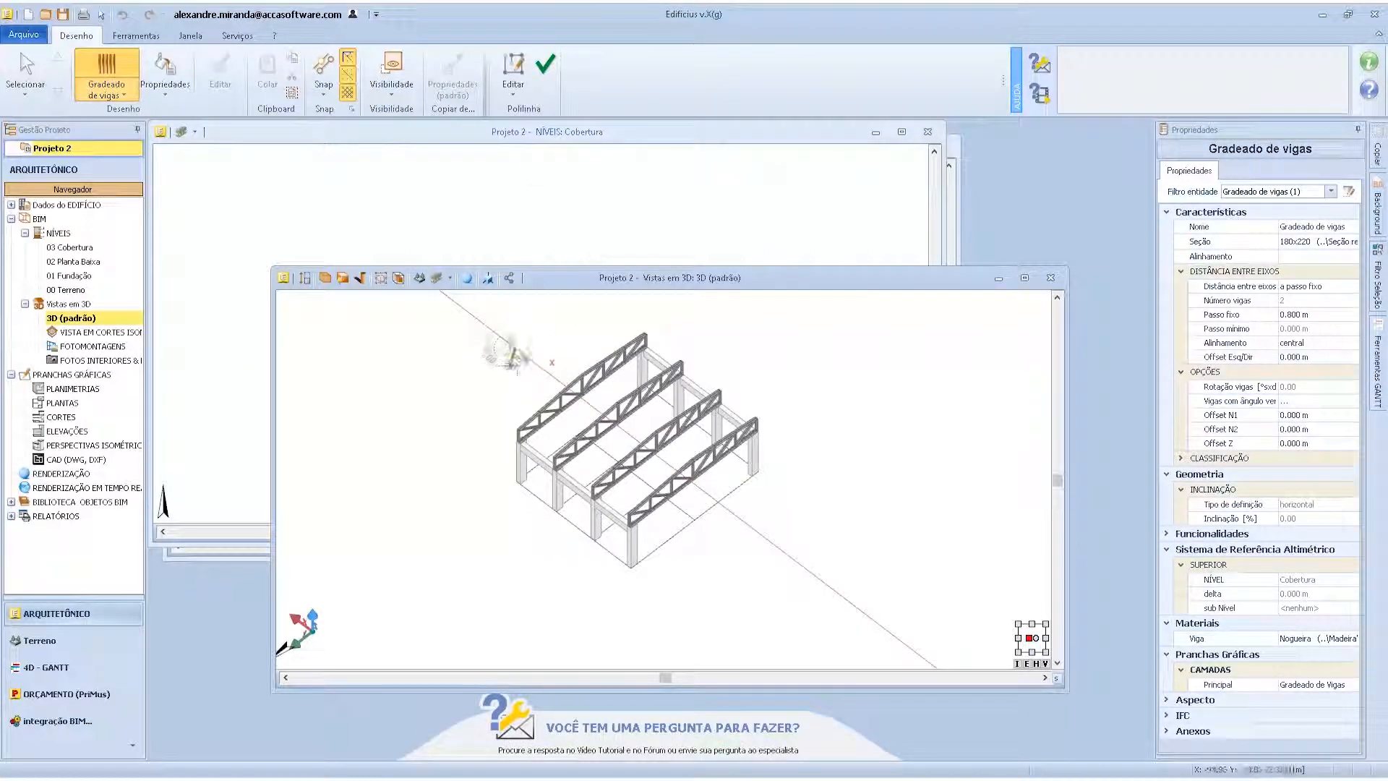
right_click(542, 350)
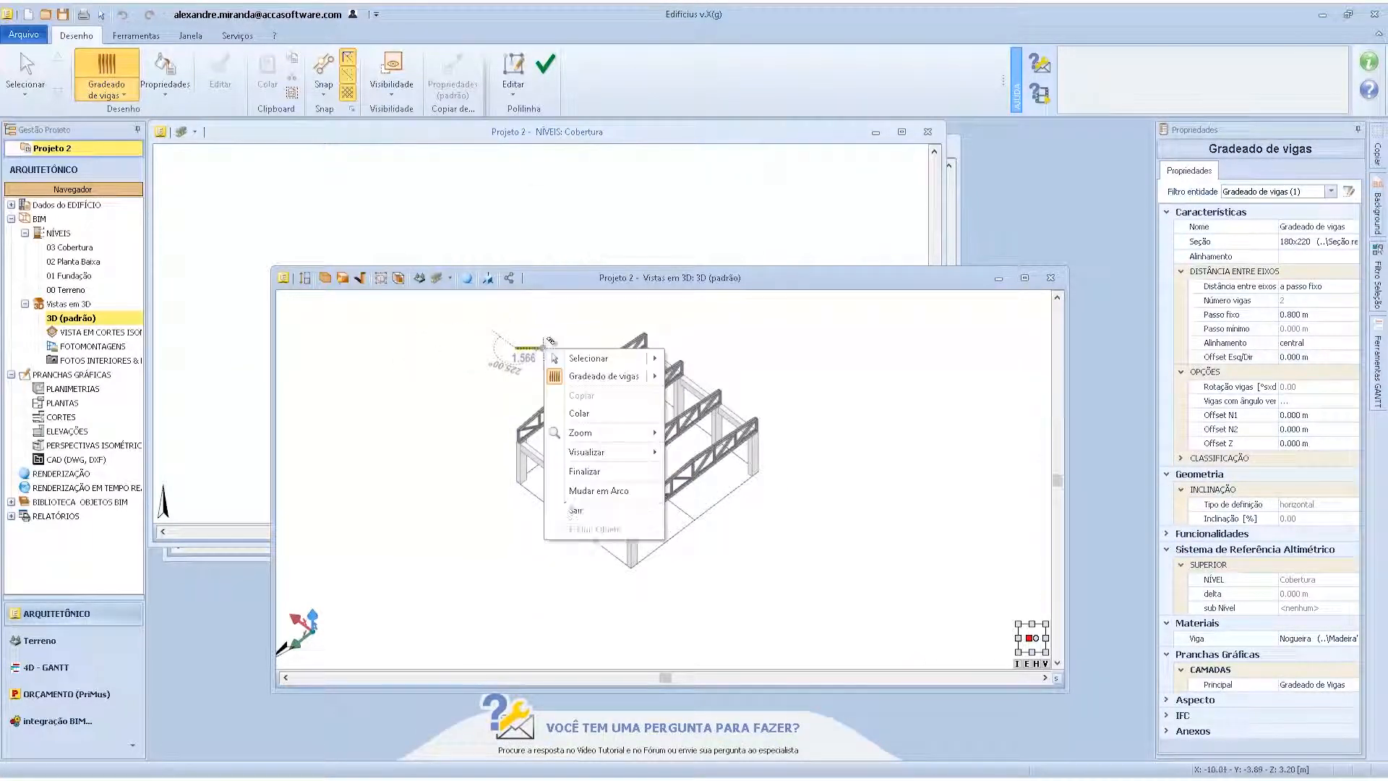
click(614, 463)
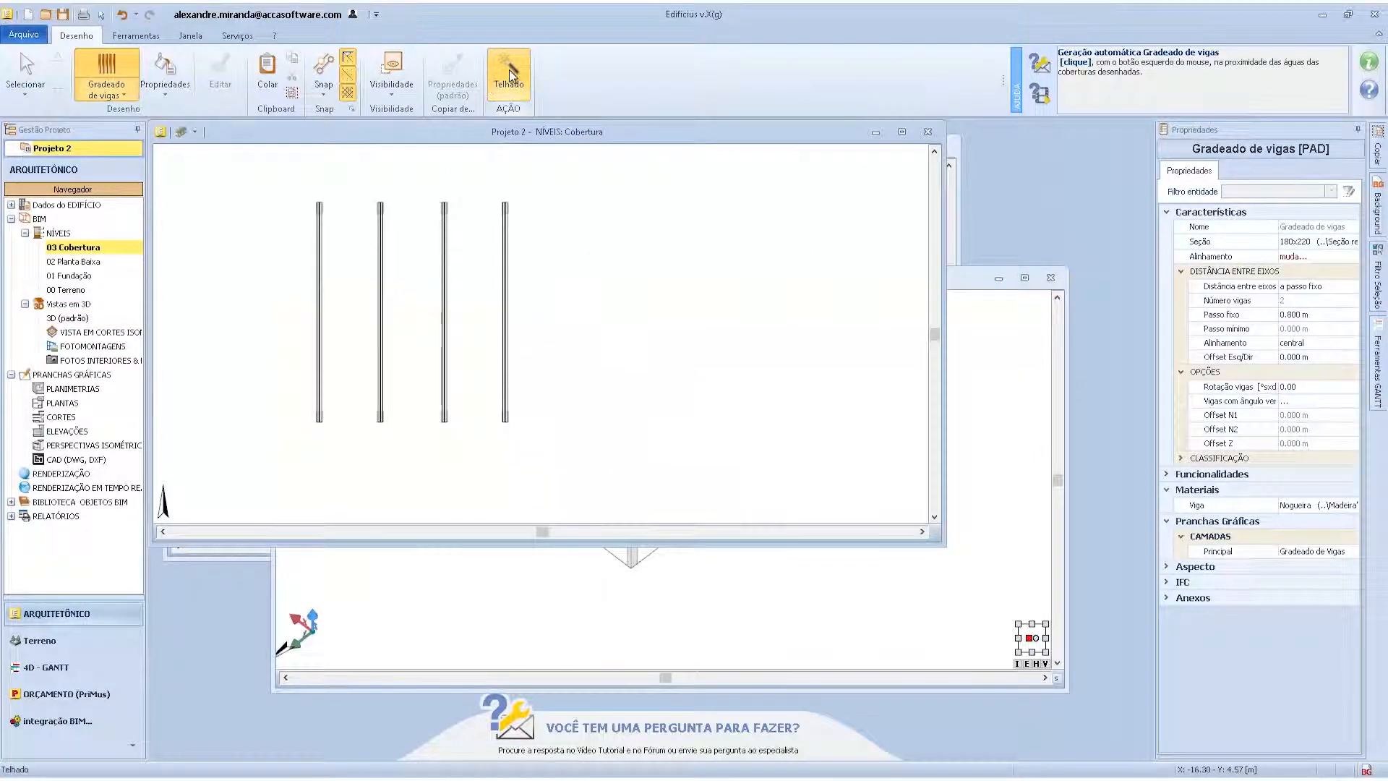
- Draw a rectangular Telhado outline about 10 m long to the right of the trusses in the 03 Cobertura plan, opening its editor
click(113, 94)
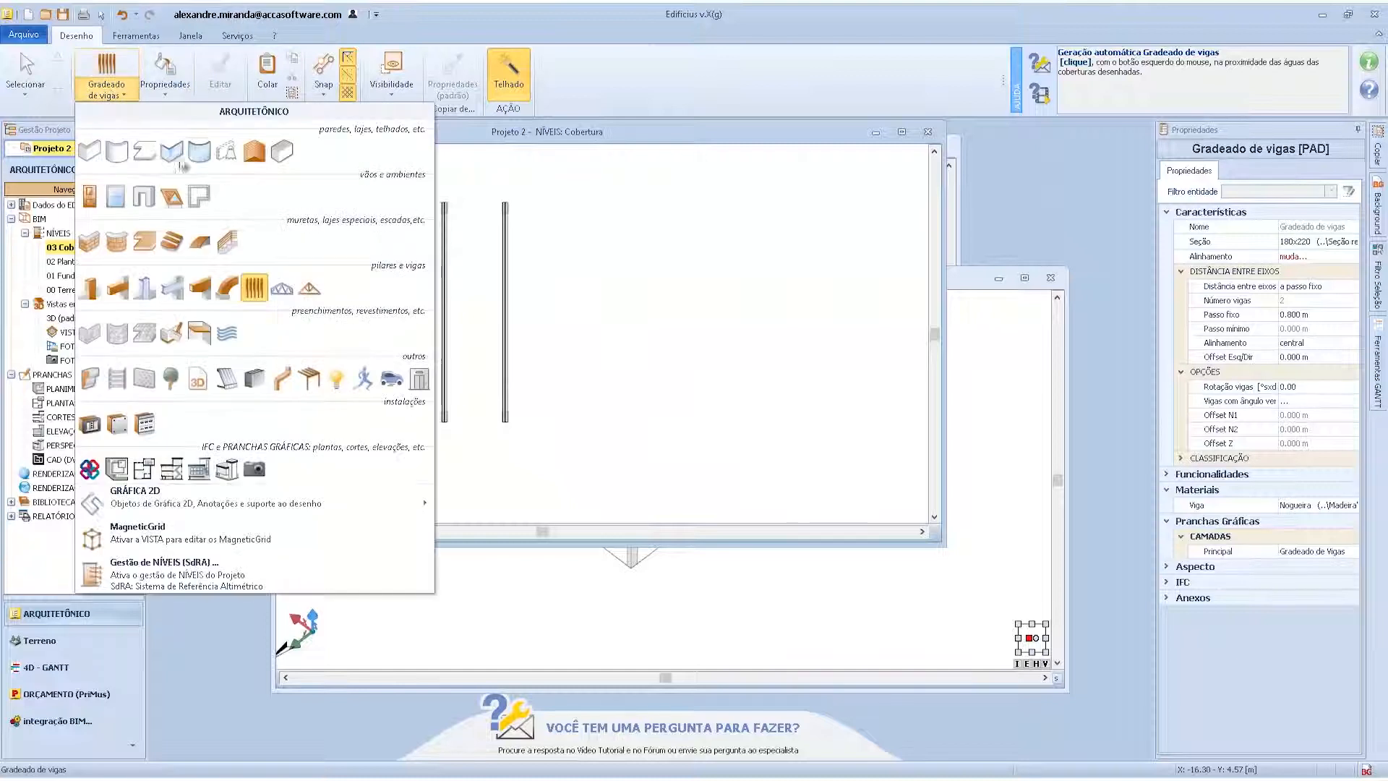
click(254, 155)
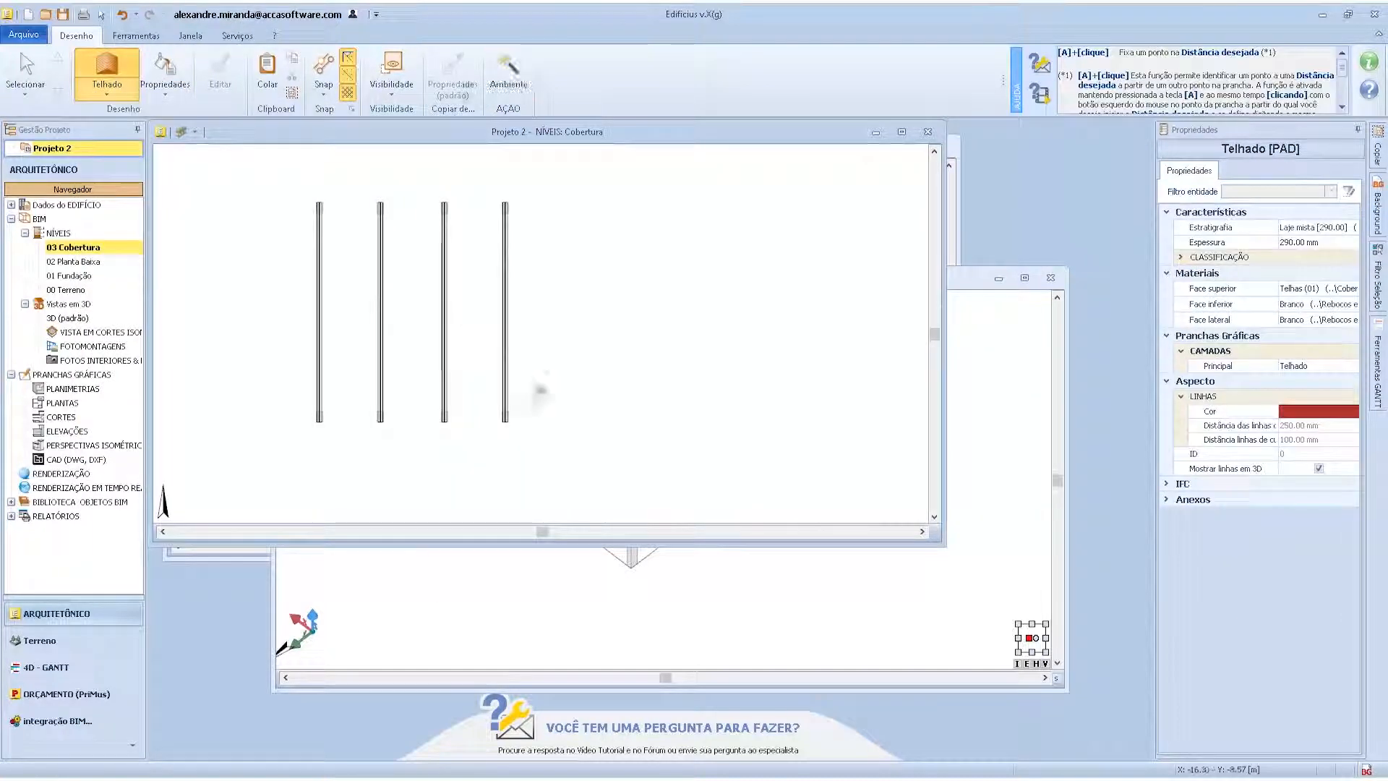
click(649, 421)
click(649, 203)
click(826, 202)
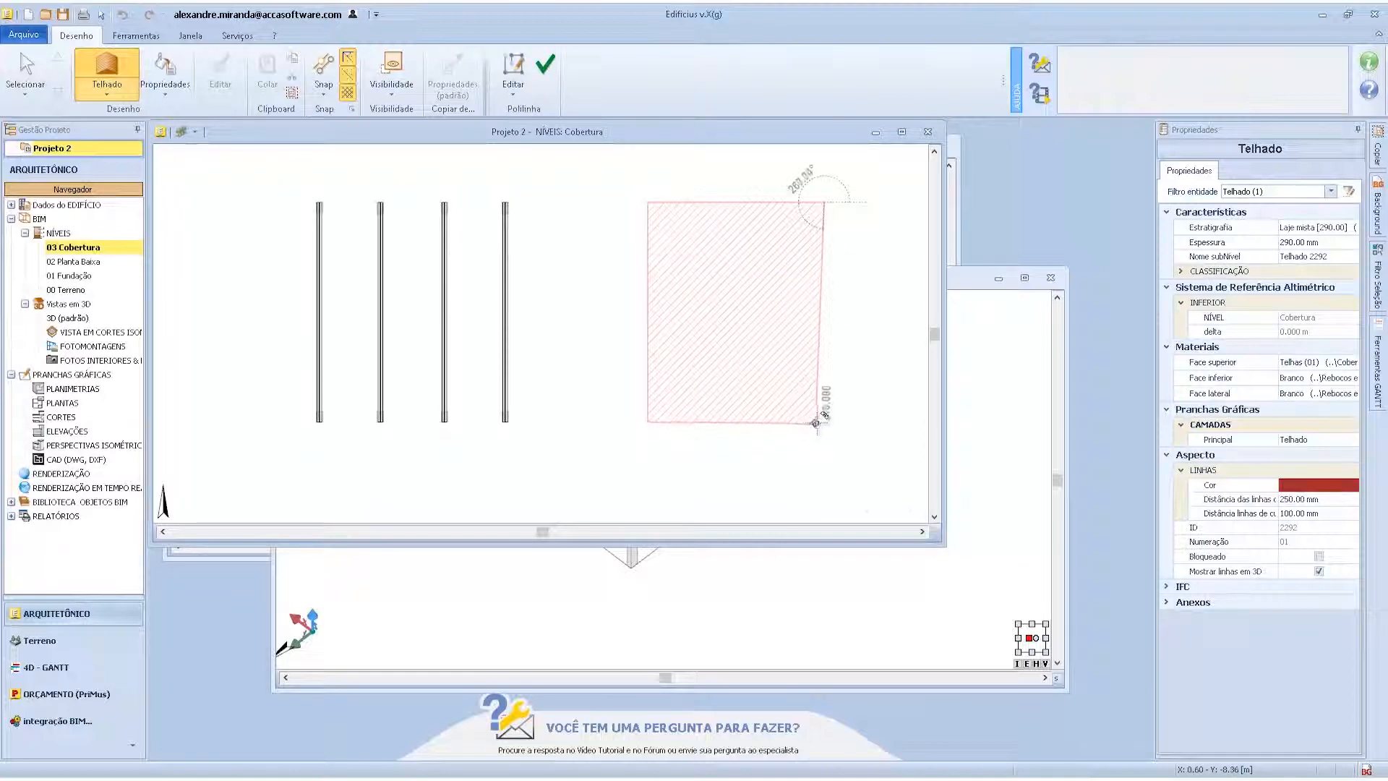
click(824, 422)
right_click(743, 421)
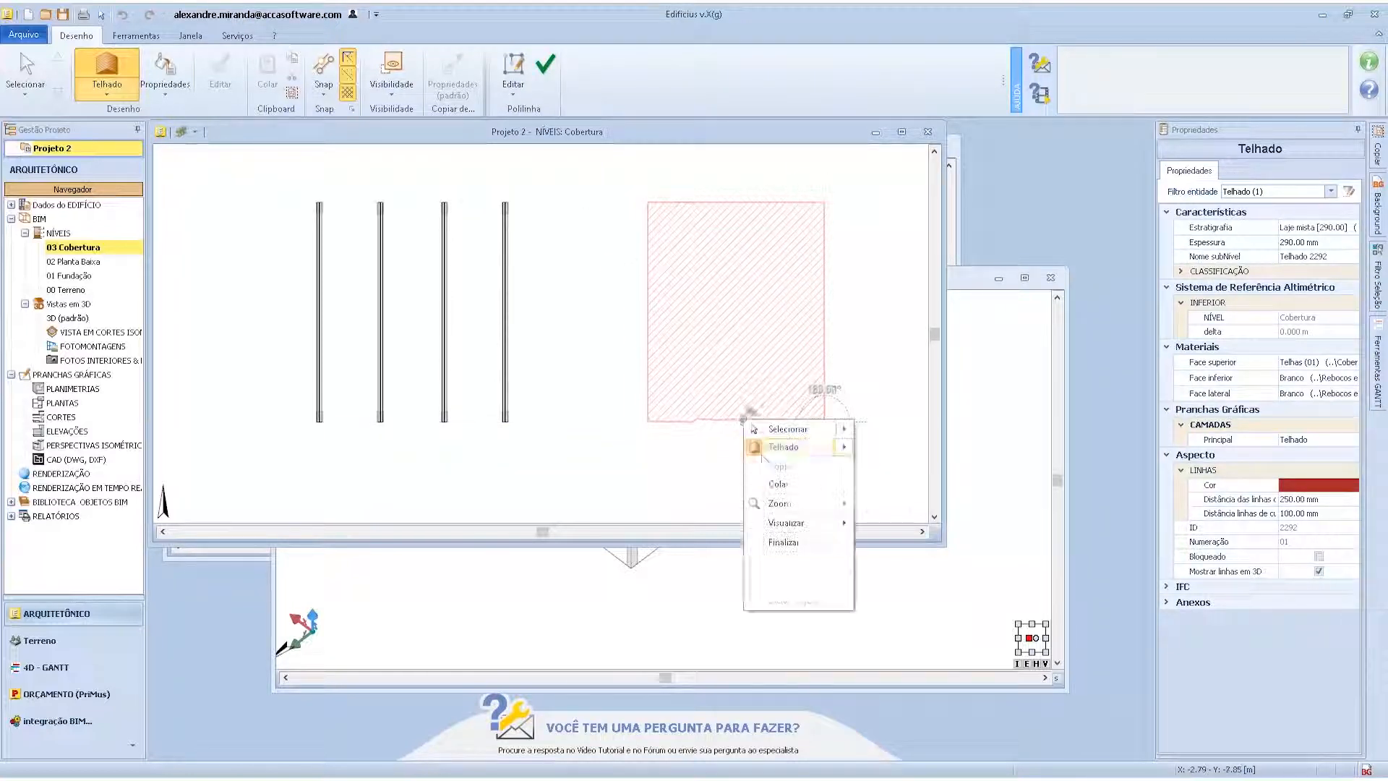
click(795, 543)
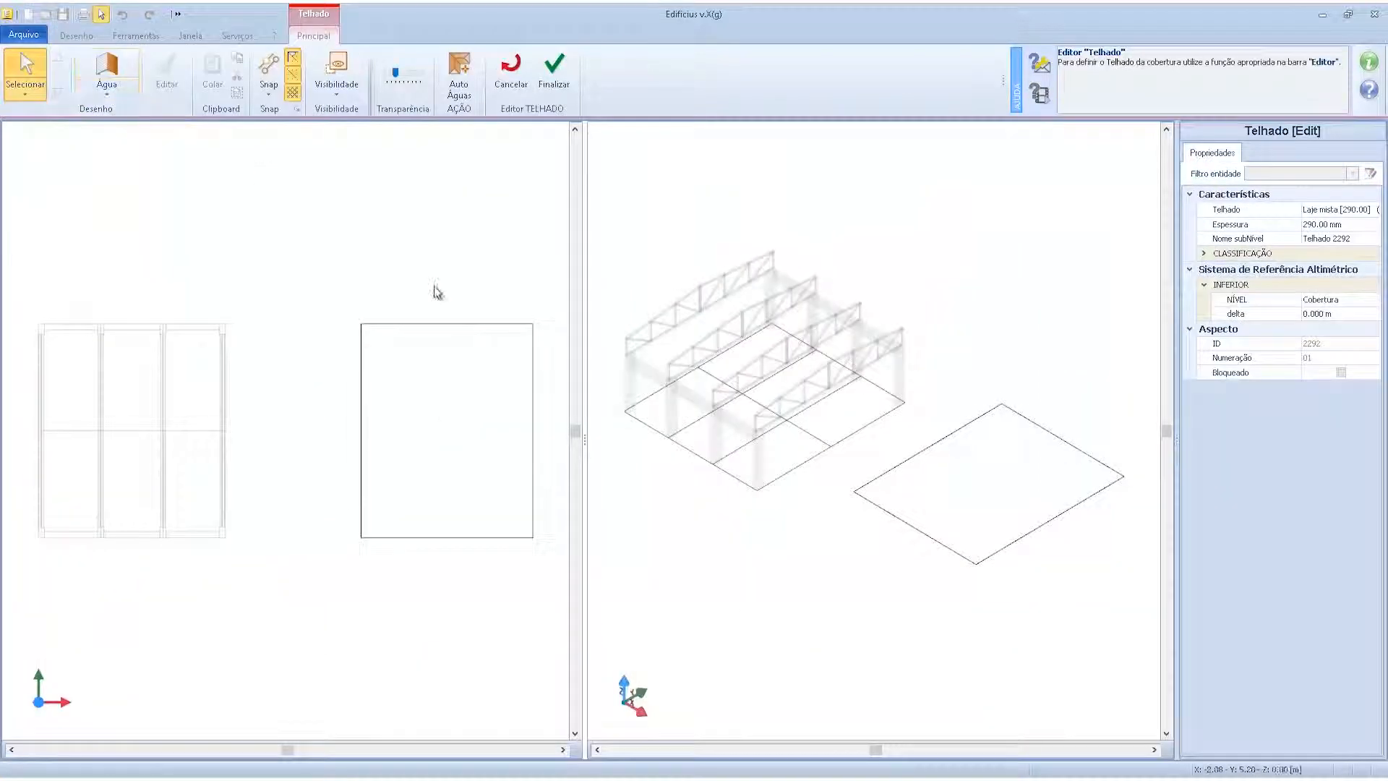
- Draw a single Água covering the whole roof outline through its four corners
click(106, 68)
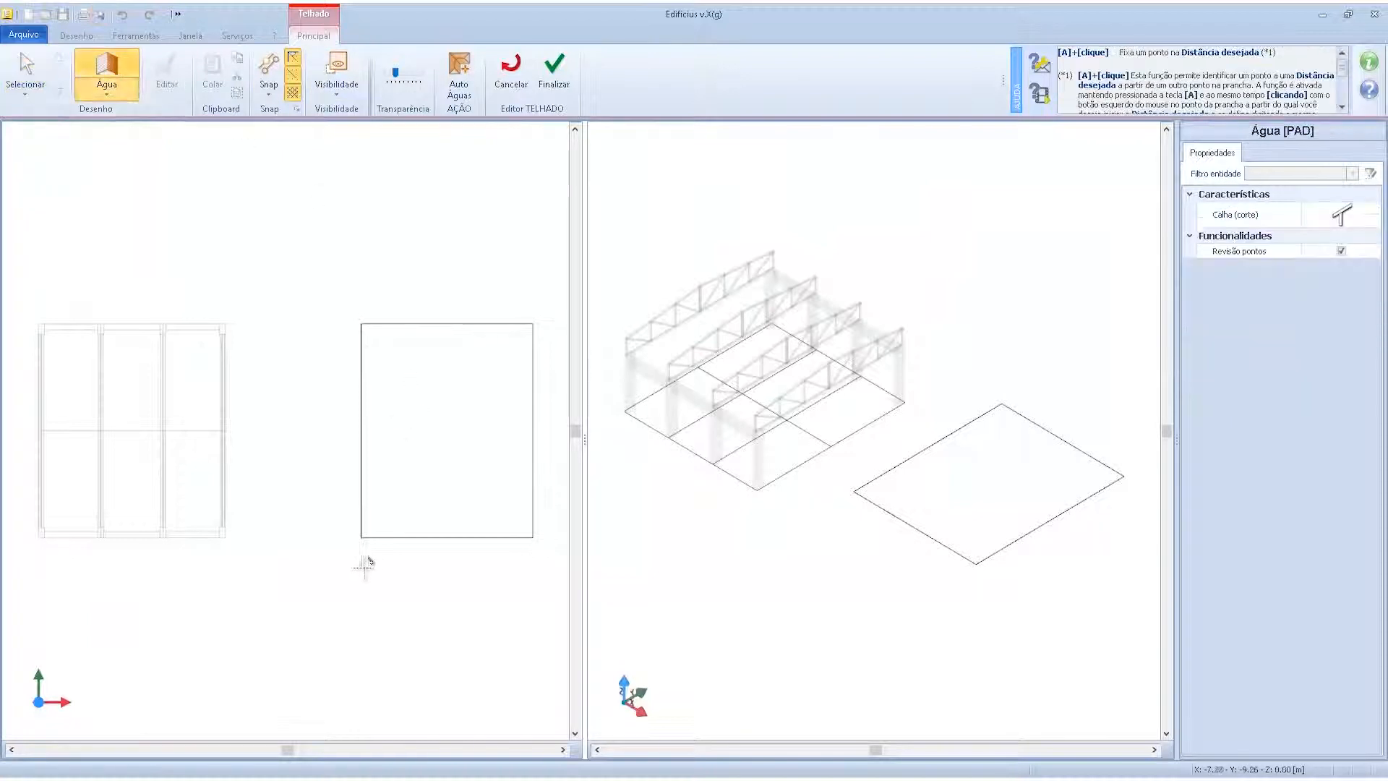
click(361, 537)
click(362, 323)
click(533, 323)
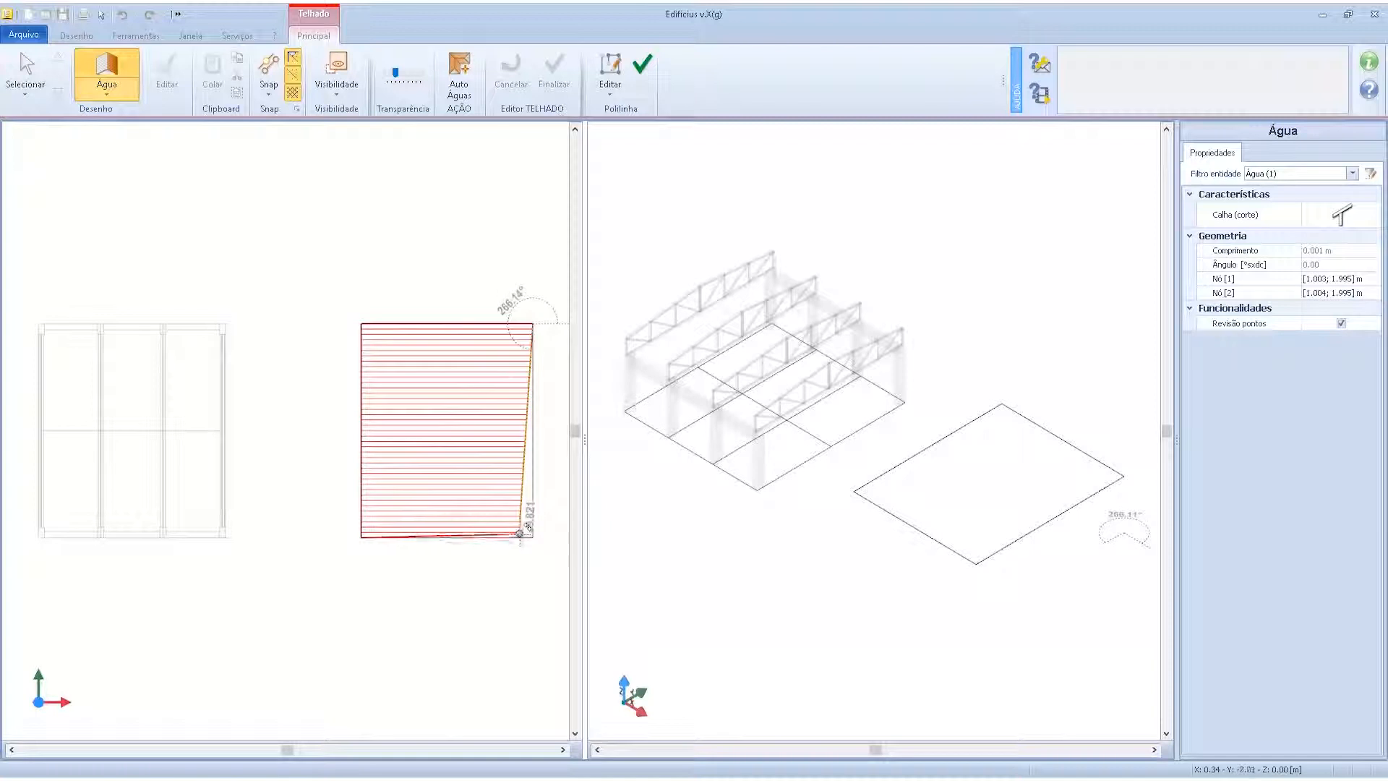
click(532, 537)
right_click(486, 586)
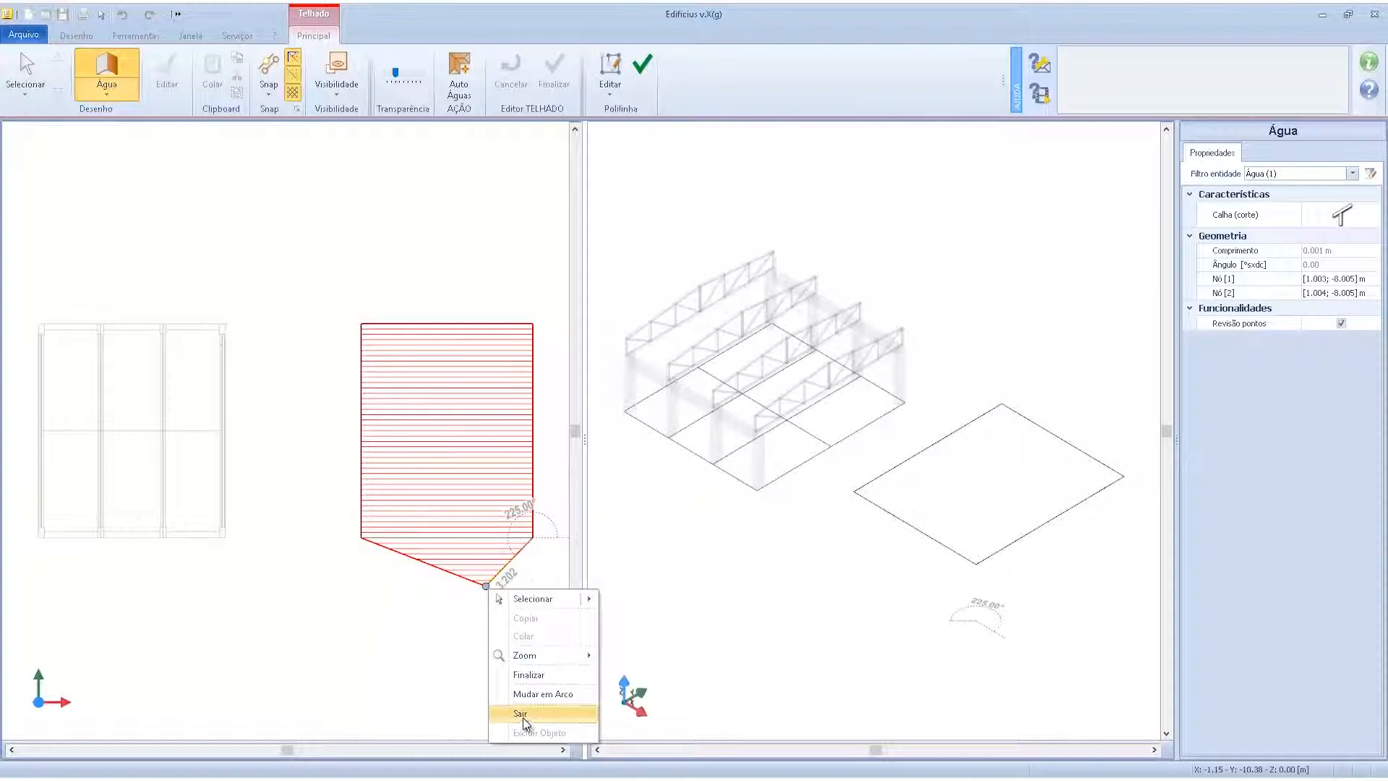
click(528, 674)
- Stretch the Água's slope line from the upper to the lower roof edge and set its inclination to 25%
key(space)
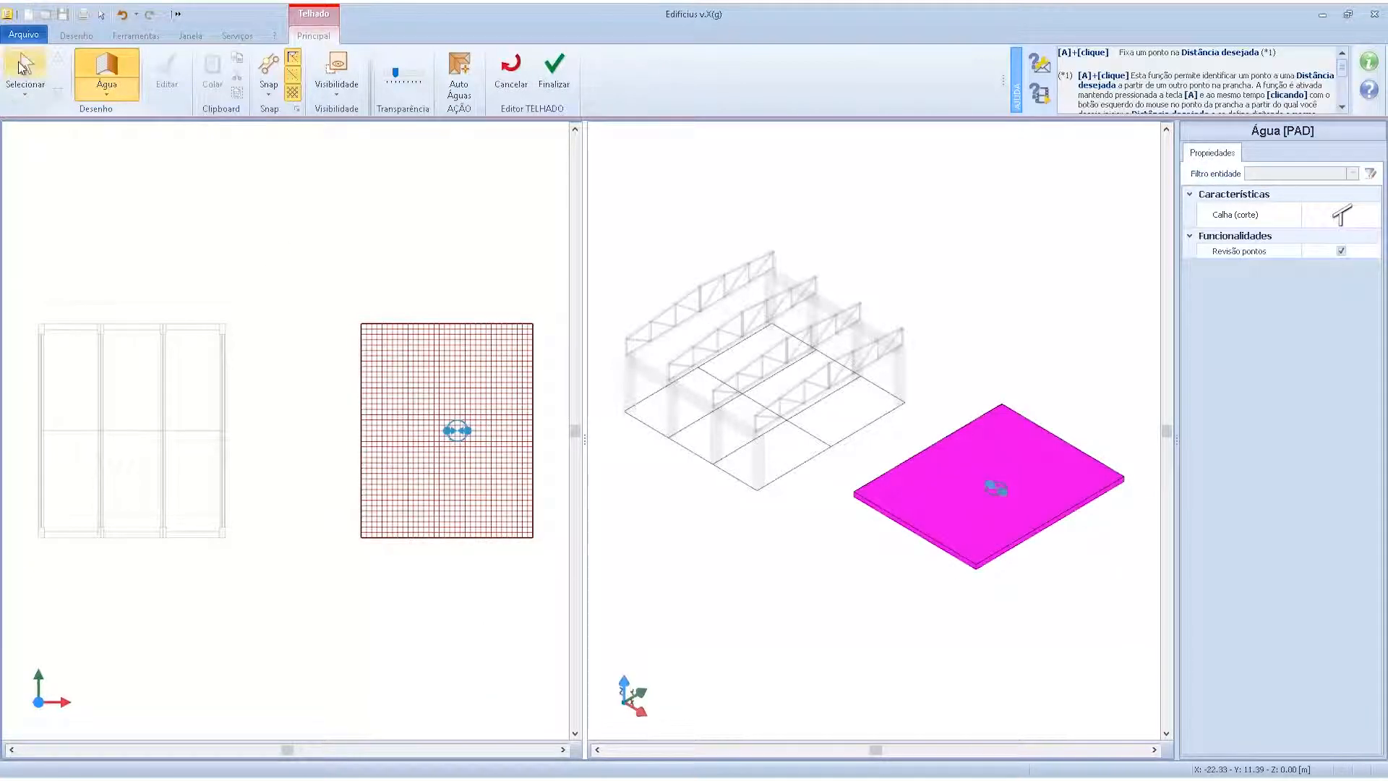
click(456, 430)
drag(447, 431, 439, 323)
drag(474, 427, 439, 539)
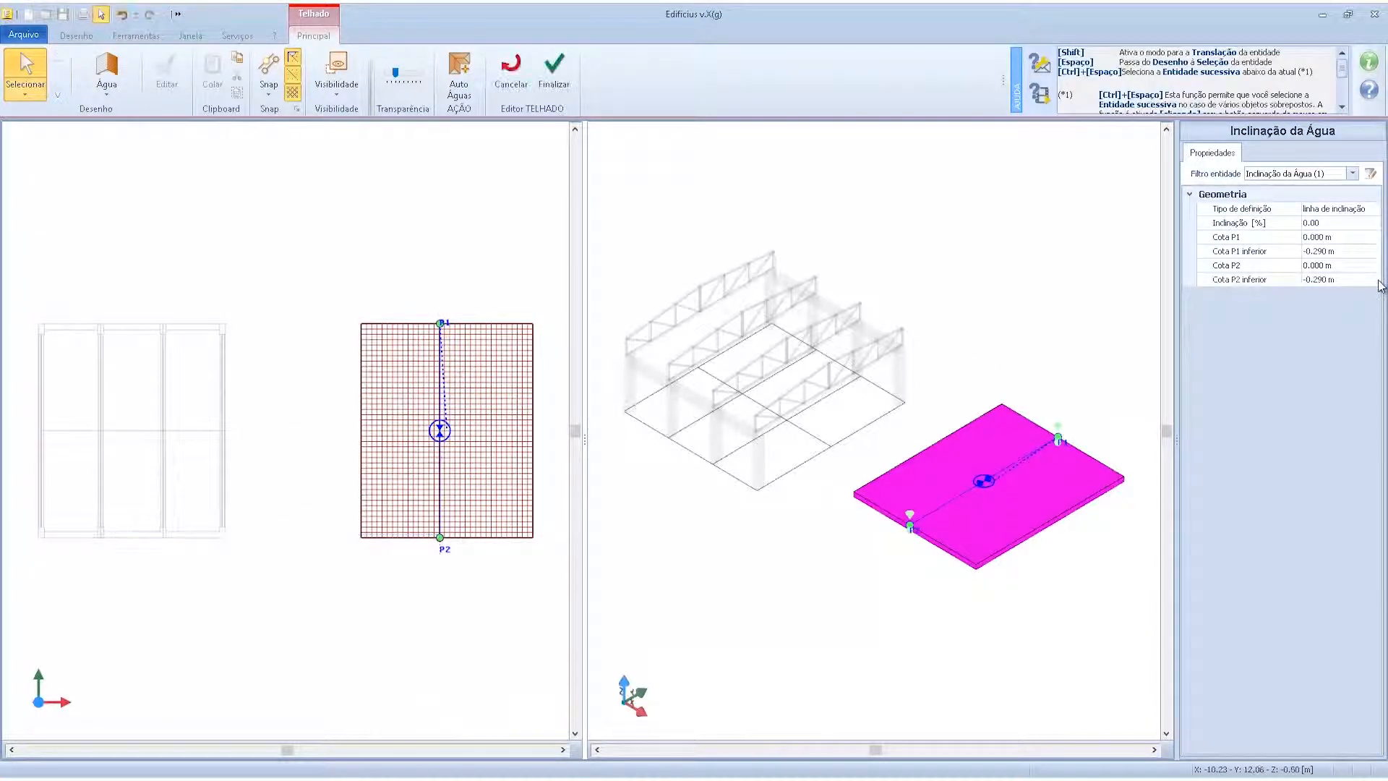
click(1346, 224)
text(25)
key(Return)
click(945, 662)
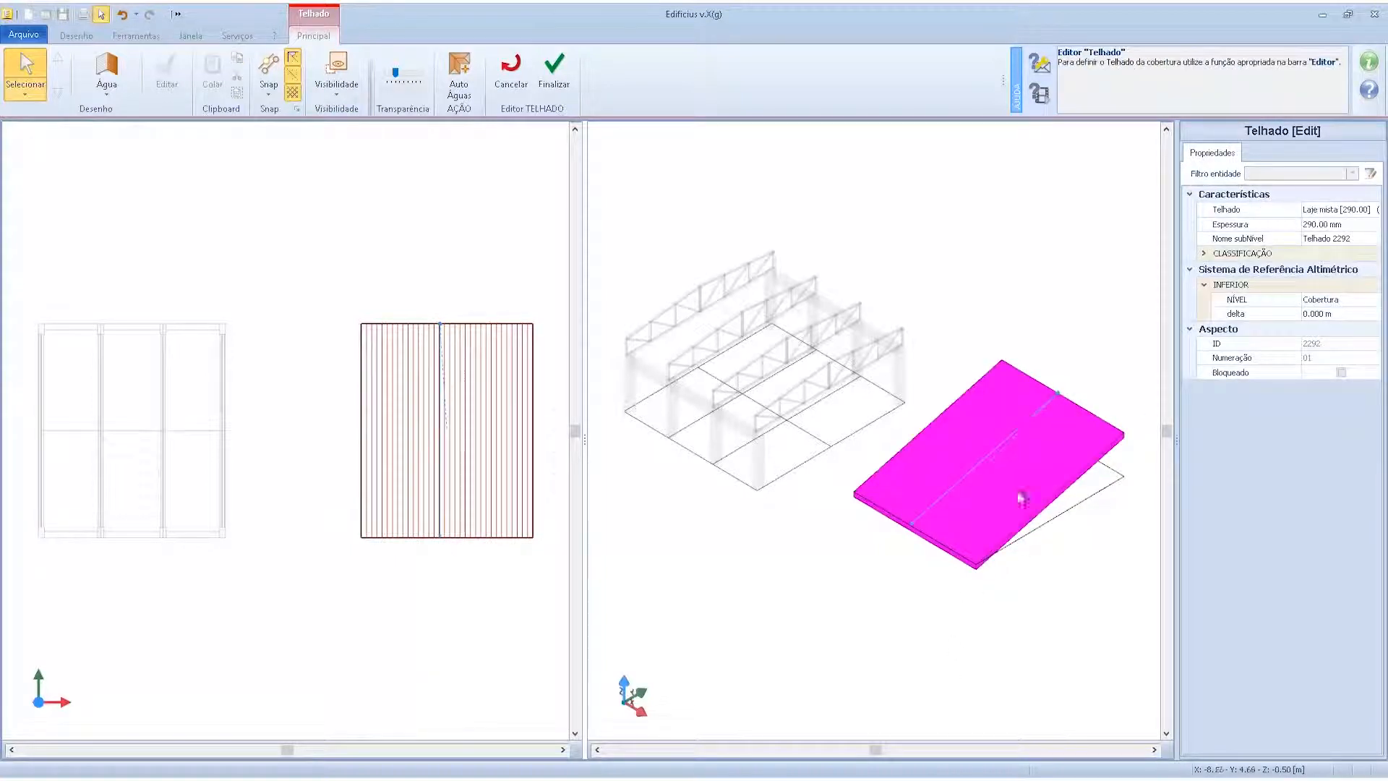
- Finalize the roof editing and check the new roof in the 3D (padrão) view
click(554, 69)
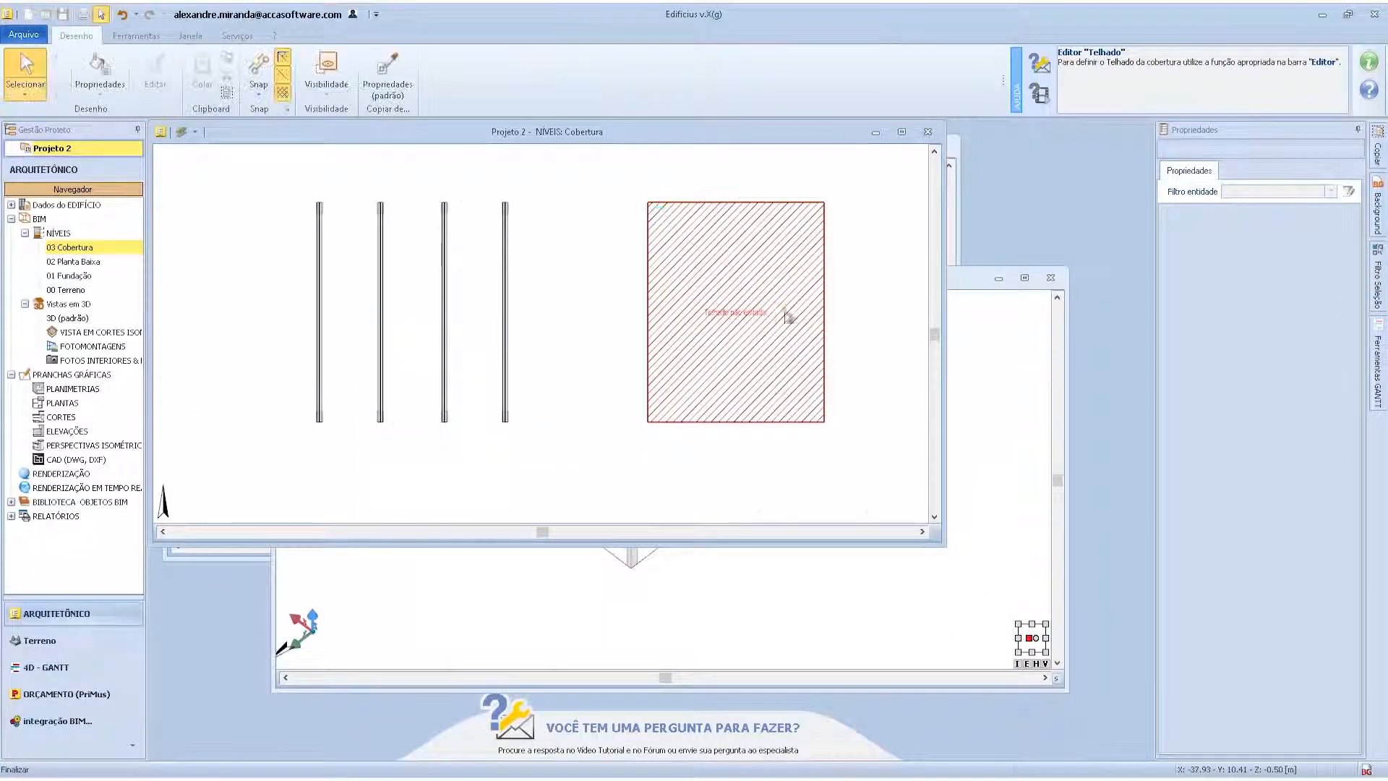
click(1017, 476)
scroll(866, 503, down, 4)
scroll(722, 406, up, 6)
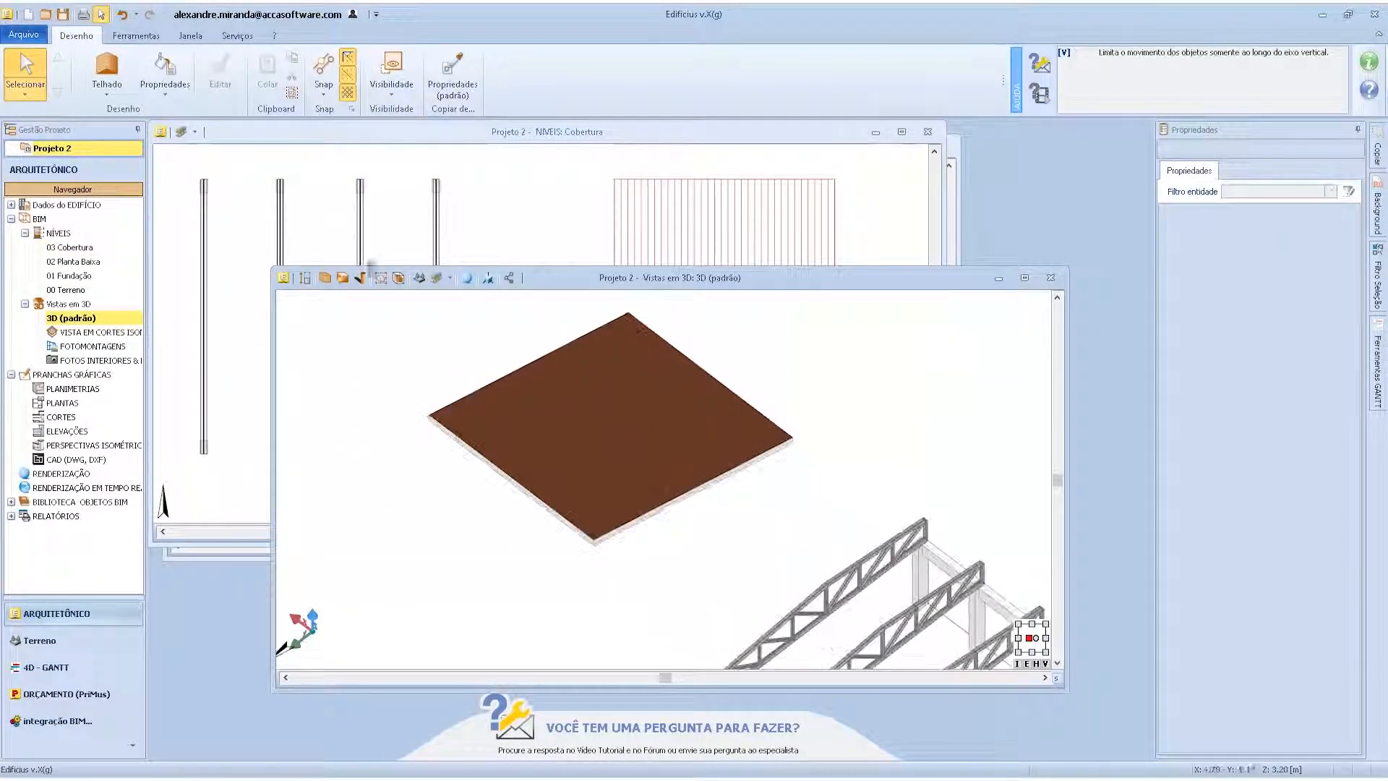
click(114, 98)
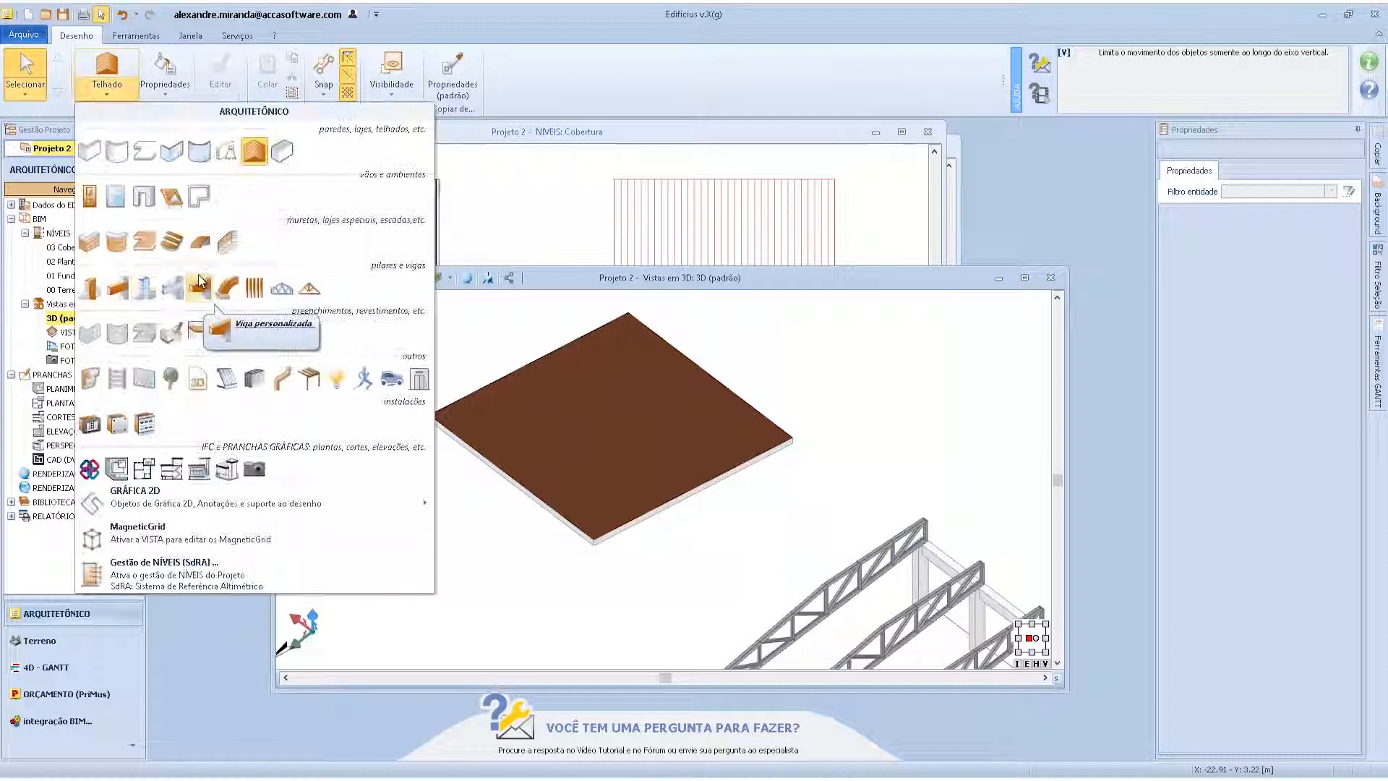
click(253, 289)
click(611, 440)
right_click(604, 410)
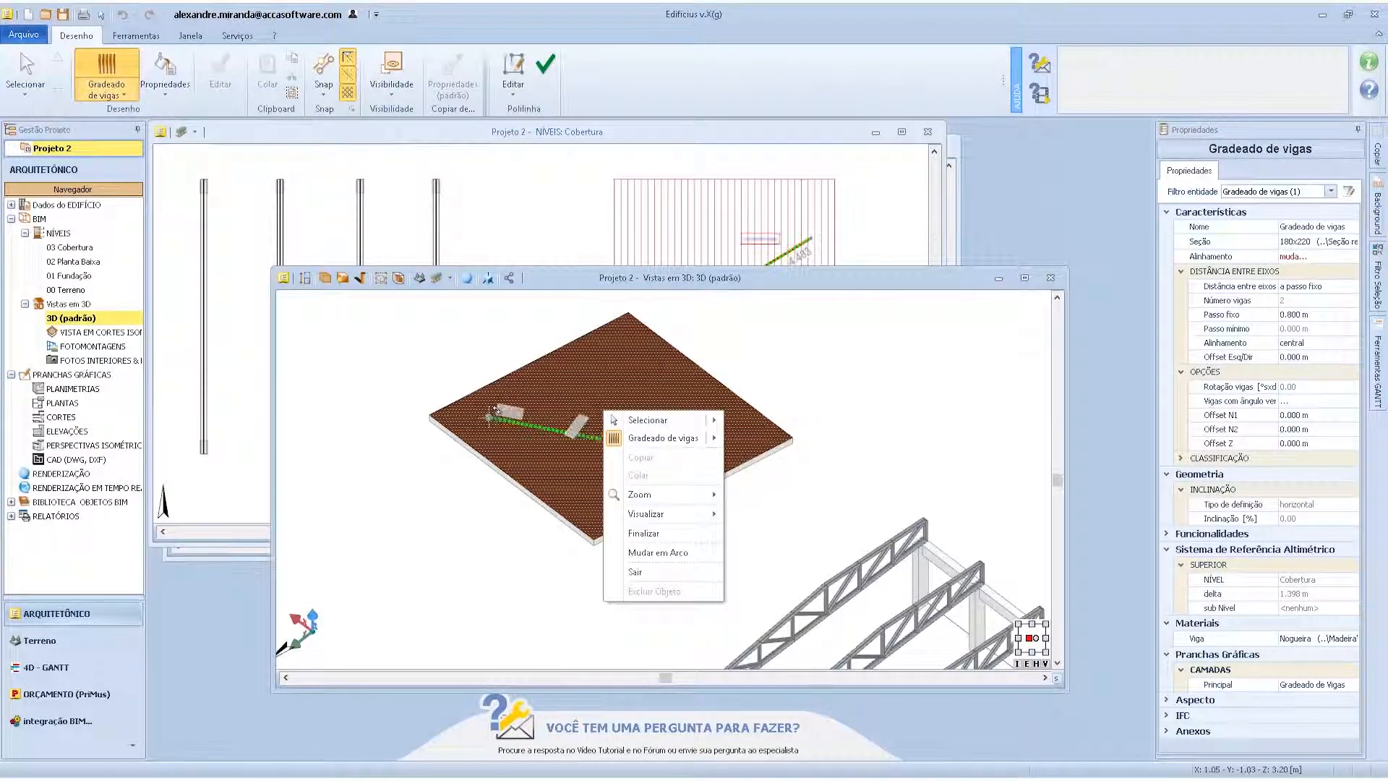
click(495, 409)
right_click(598, 400)
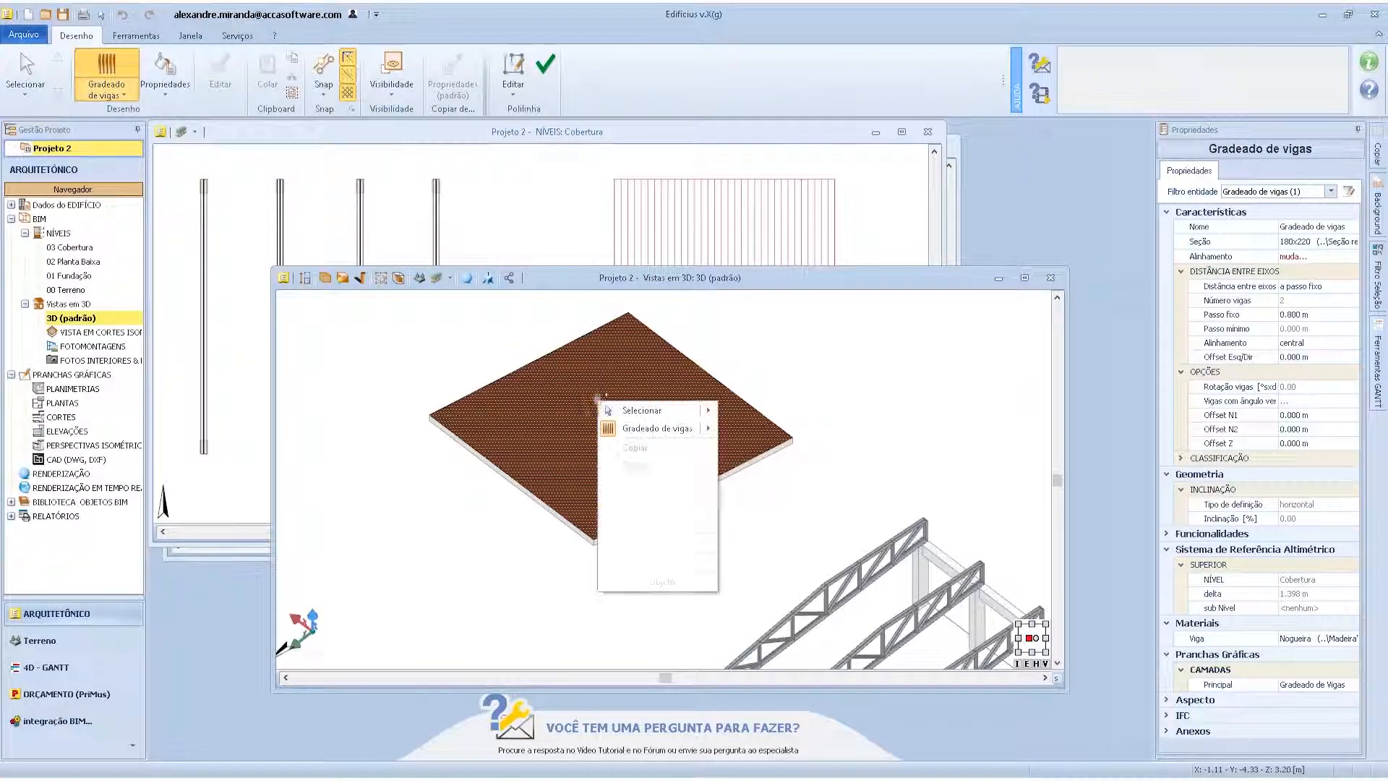
click(640, 410)
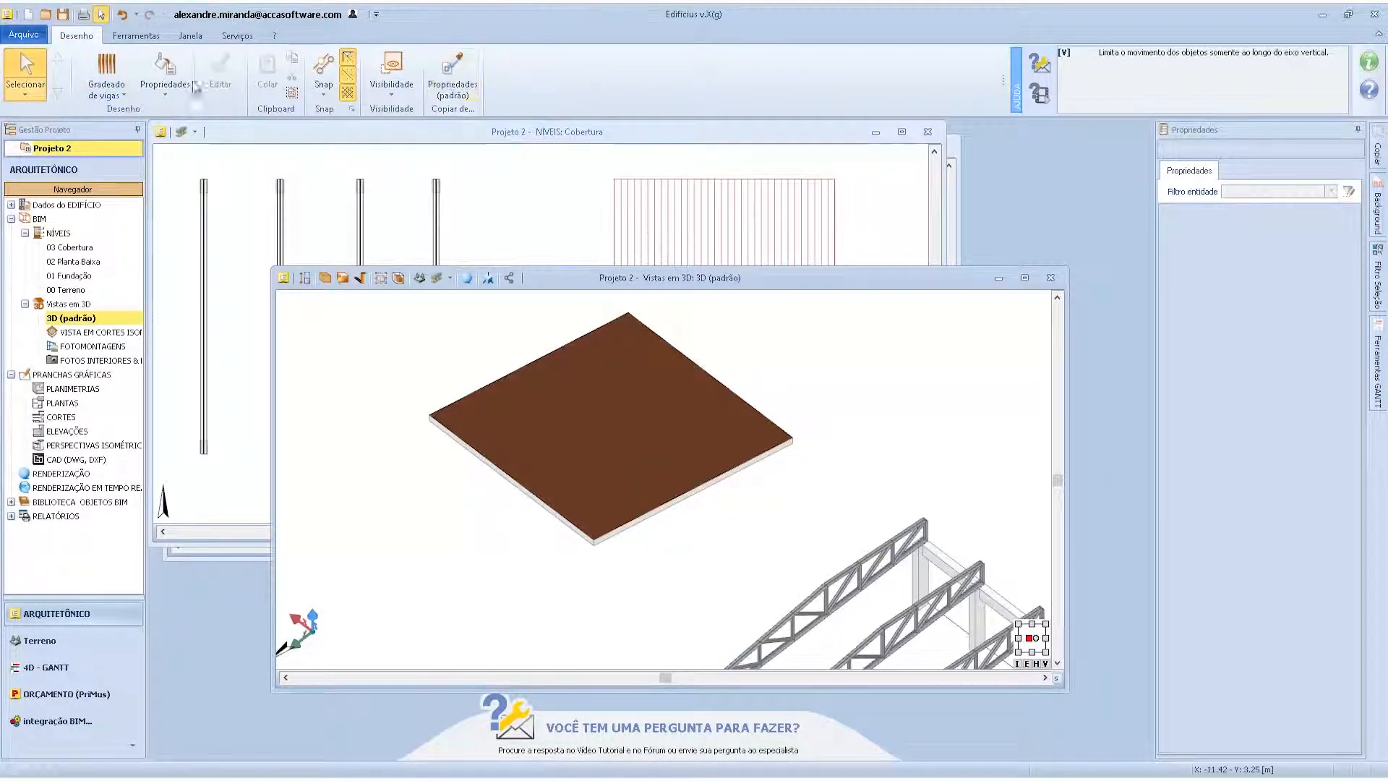
- Generate a Gradeado de vigas automatically from the sloped roof with the Telhado action in the 3D (padrão) view and inspect its beams
click(113, 67)
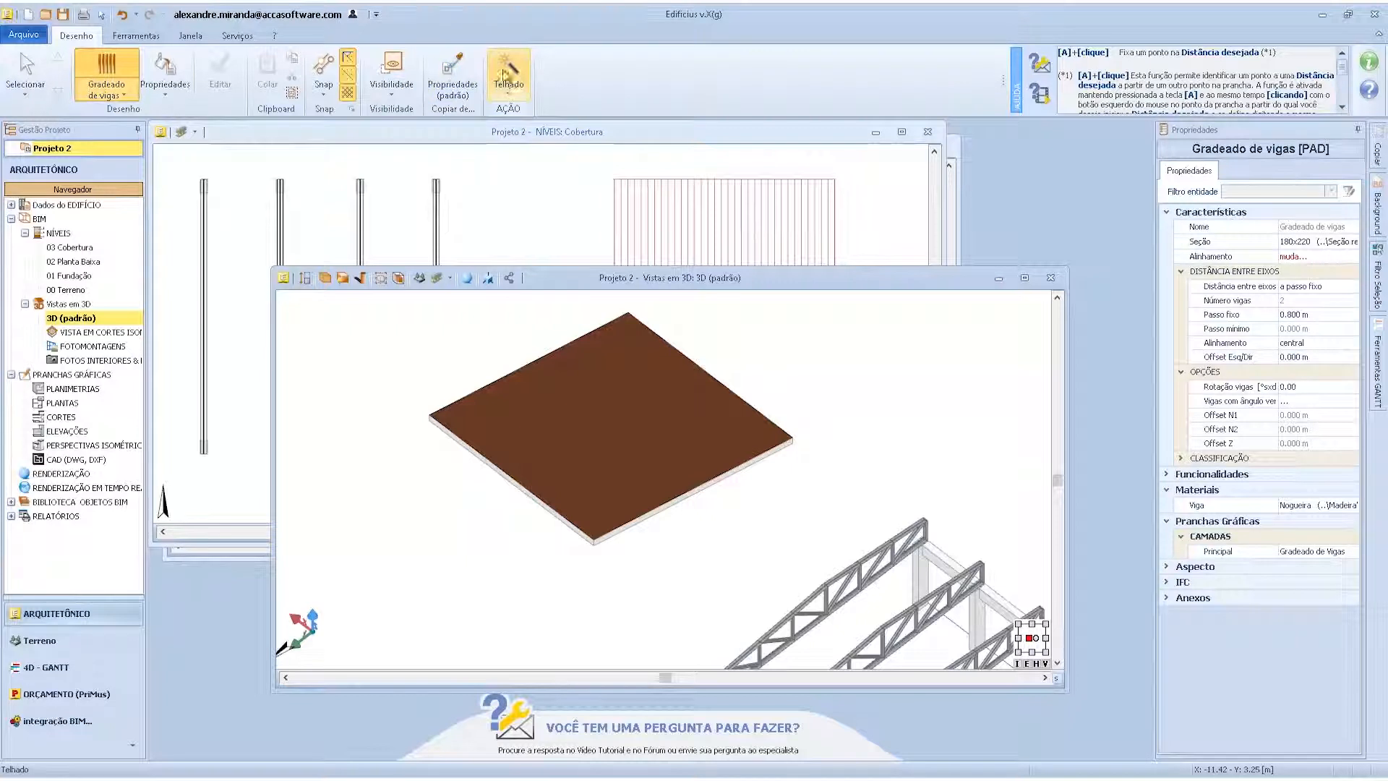
click(506, 75)
click(625, 459)
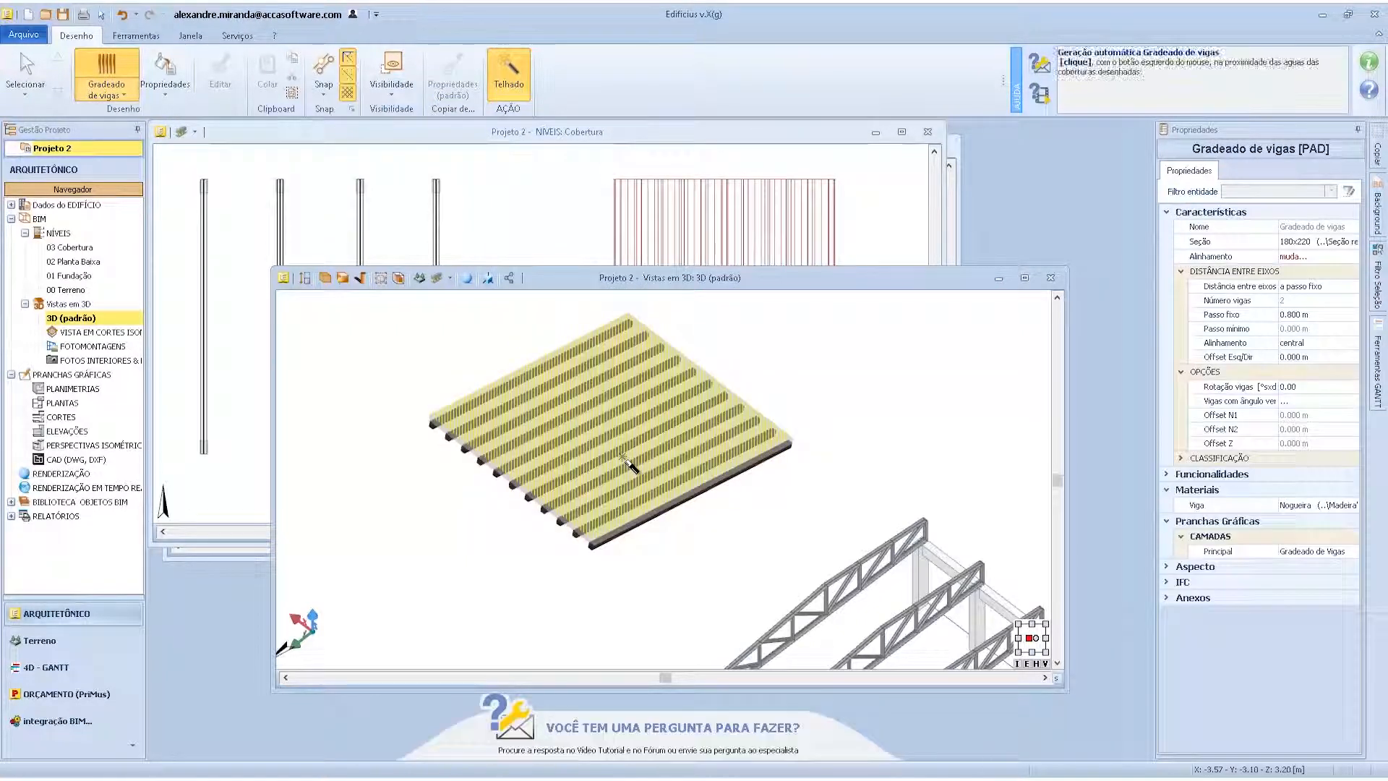
scroll(467, 468, up, 5)
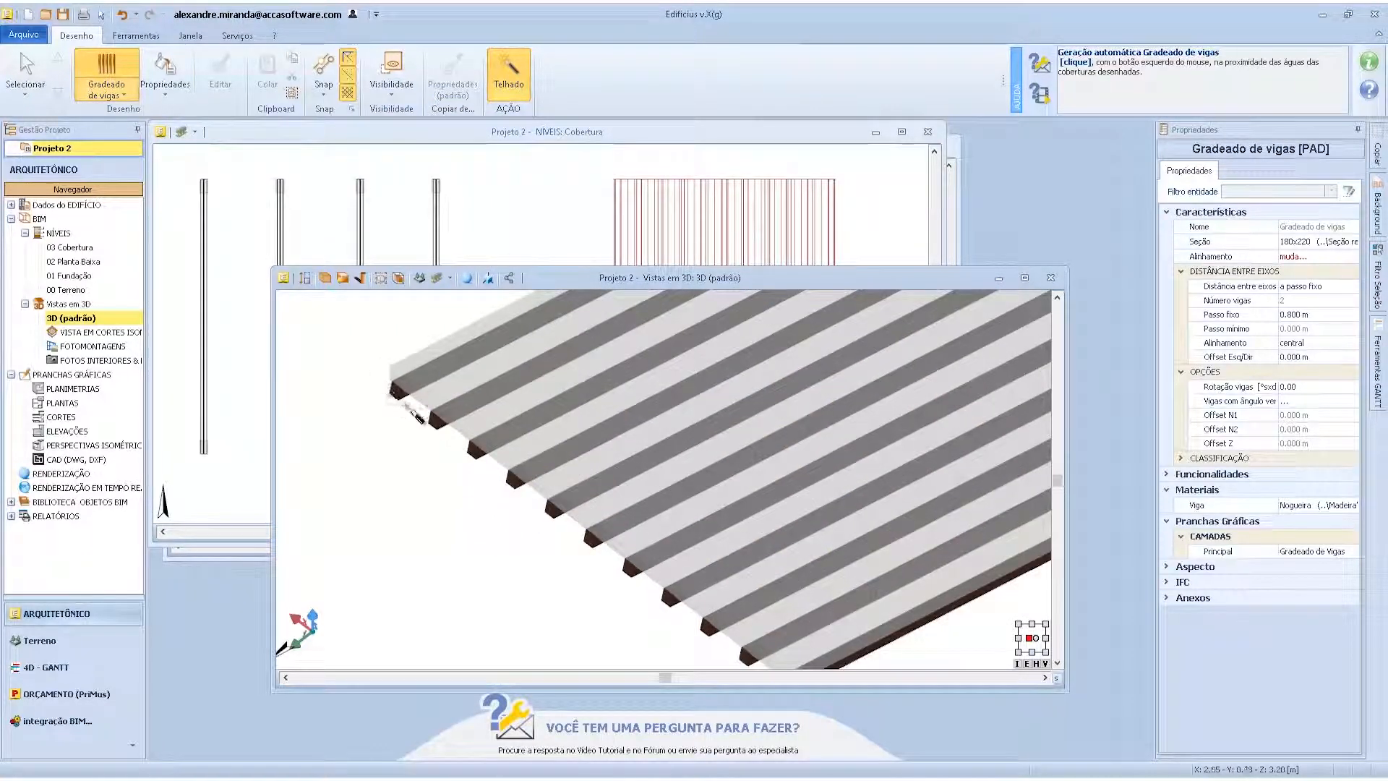
scroll(578, 549, down, 3)
scroll(712, 627, down, 2)
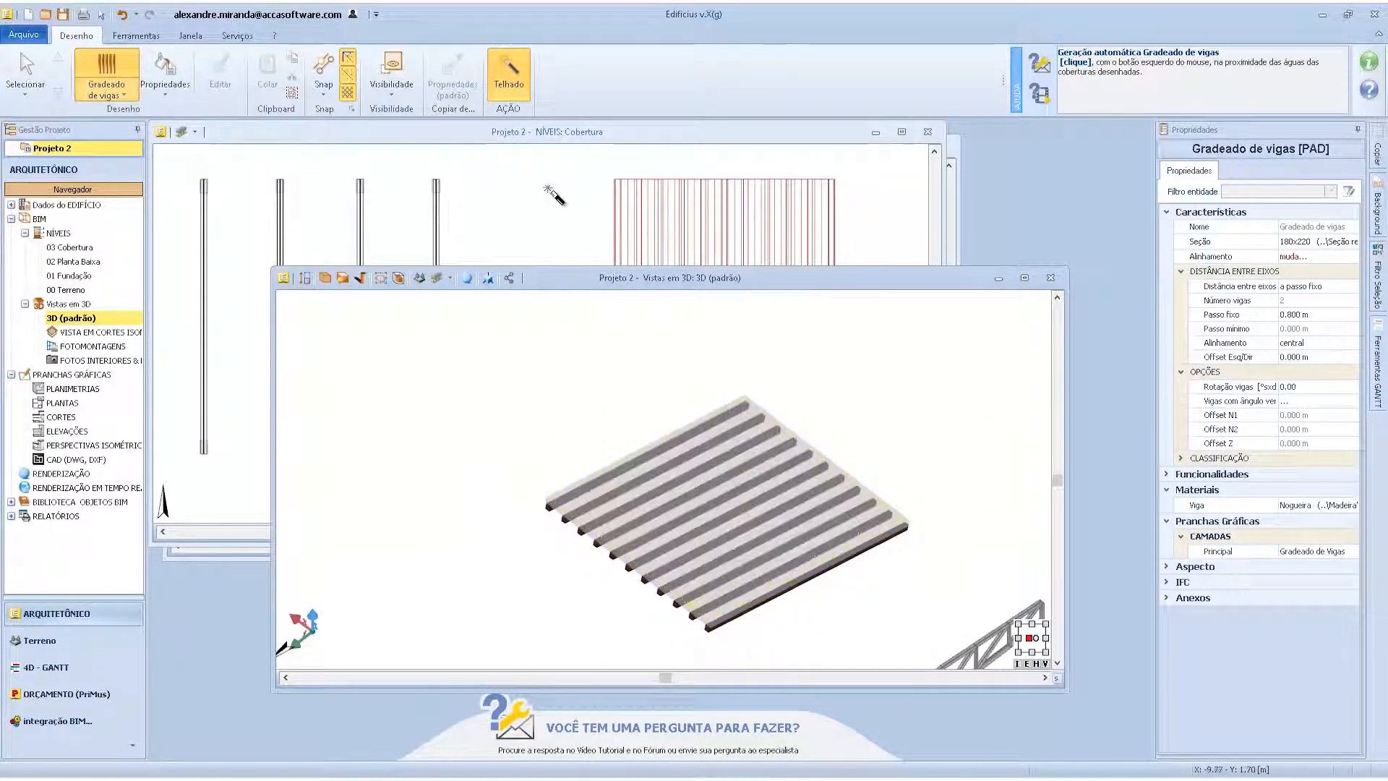
click(25, 67)
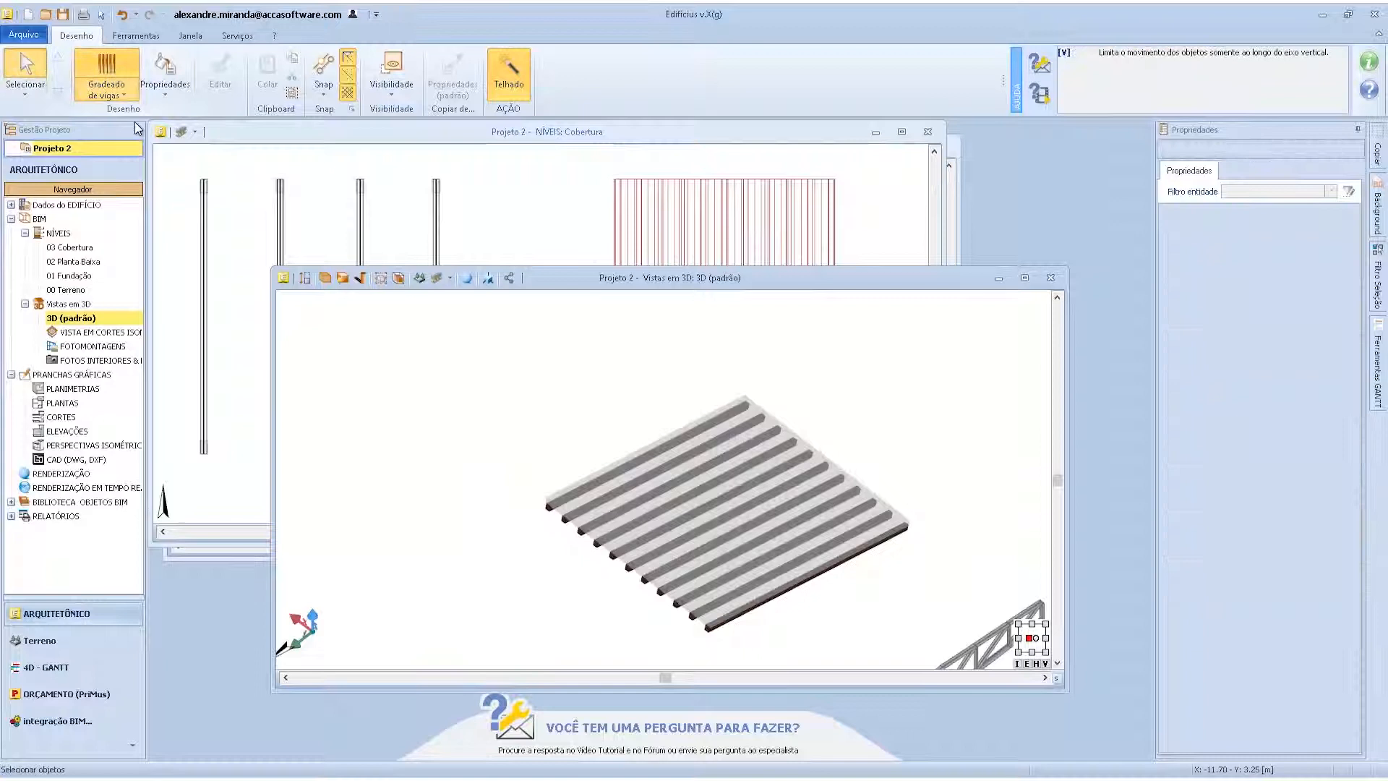
- Draw a rectangular 180x220 Gradeado de vigas about 5.5 m wide beside the roof in the 03 Cobertura plan and show it in 3D
click(580, 224)
scroll(582, 332, down, 4)
scroll(535, 309, up, 2)
click(107, 66)
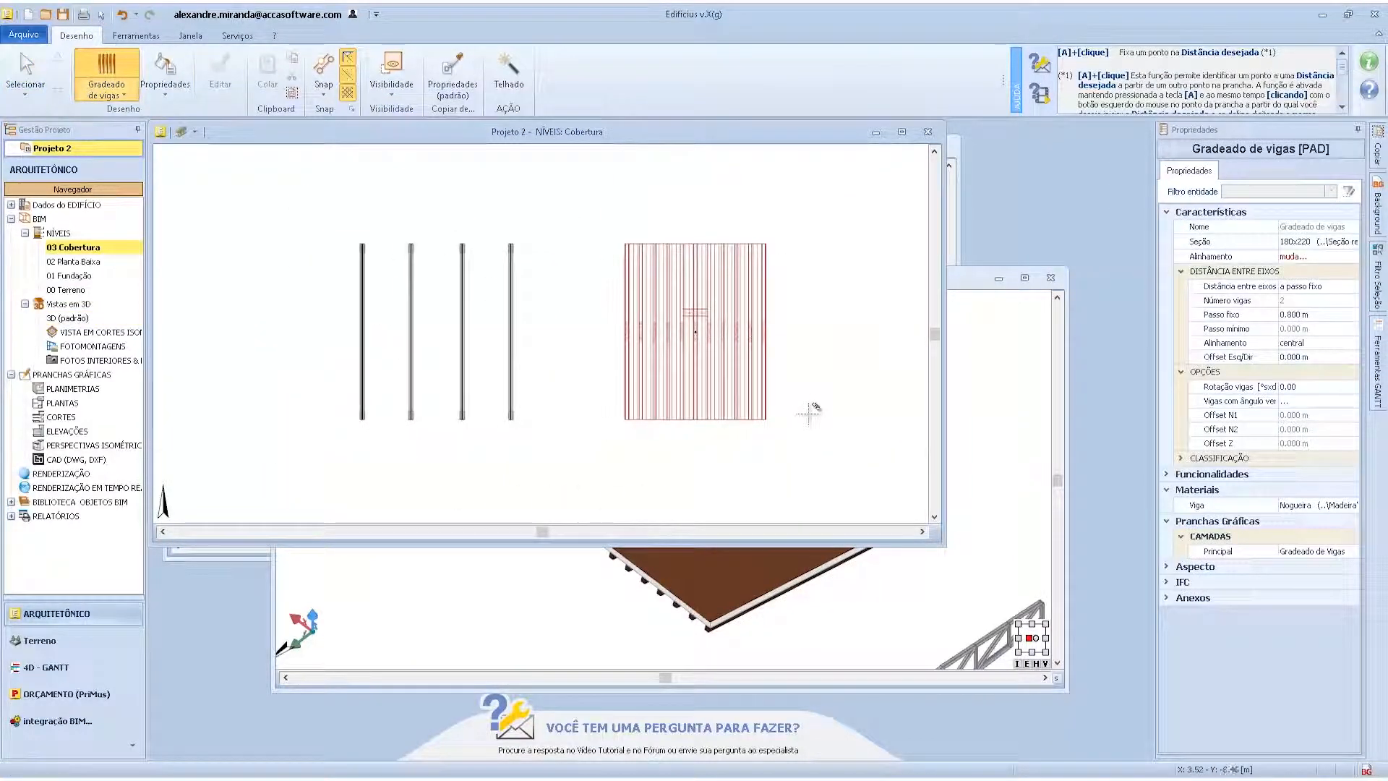
click(831, 418)
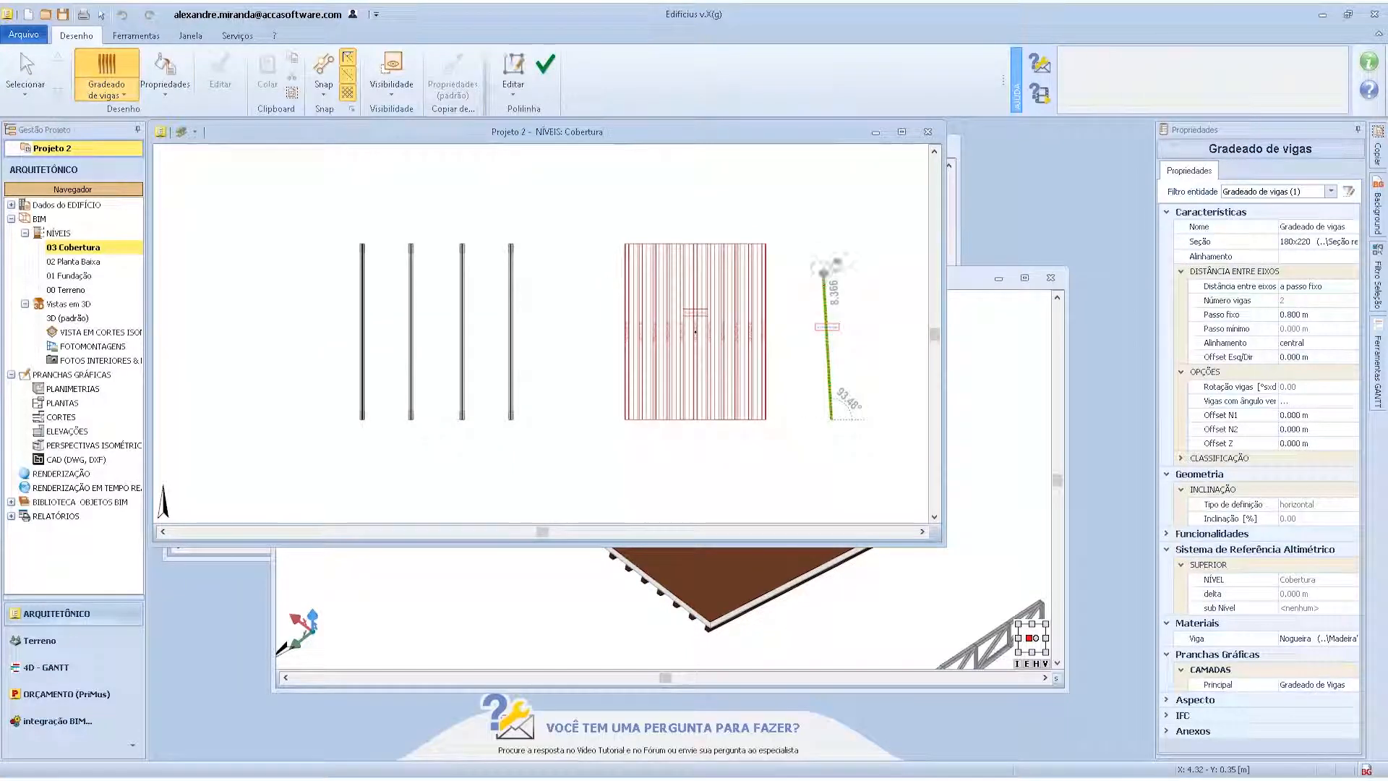
click(832, 244)
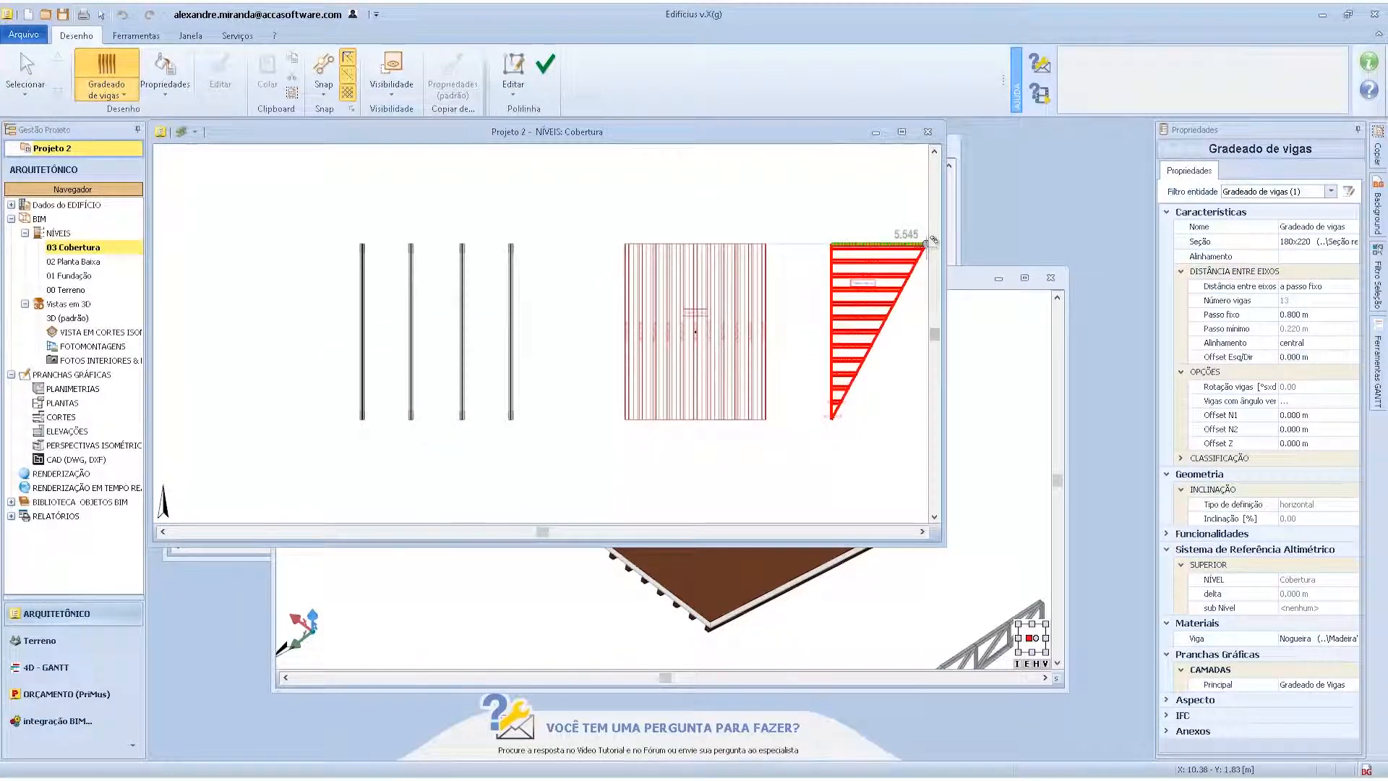
click(929, 243)
click(926, 419)
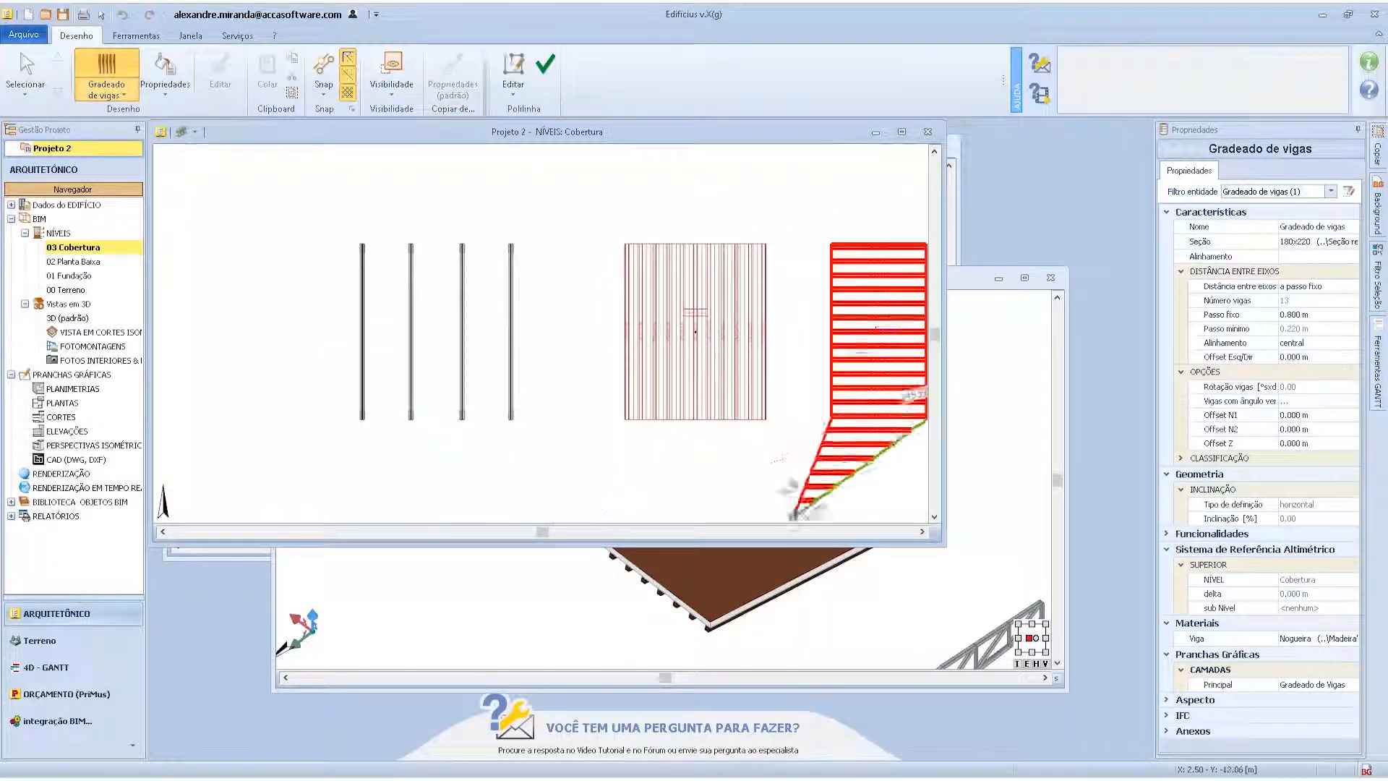
right_click(777, 459)
click(803, 576)
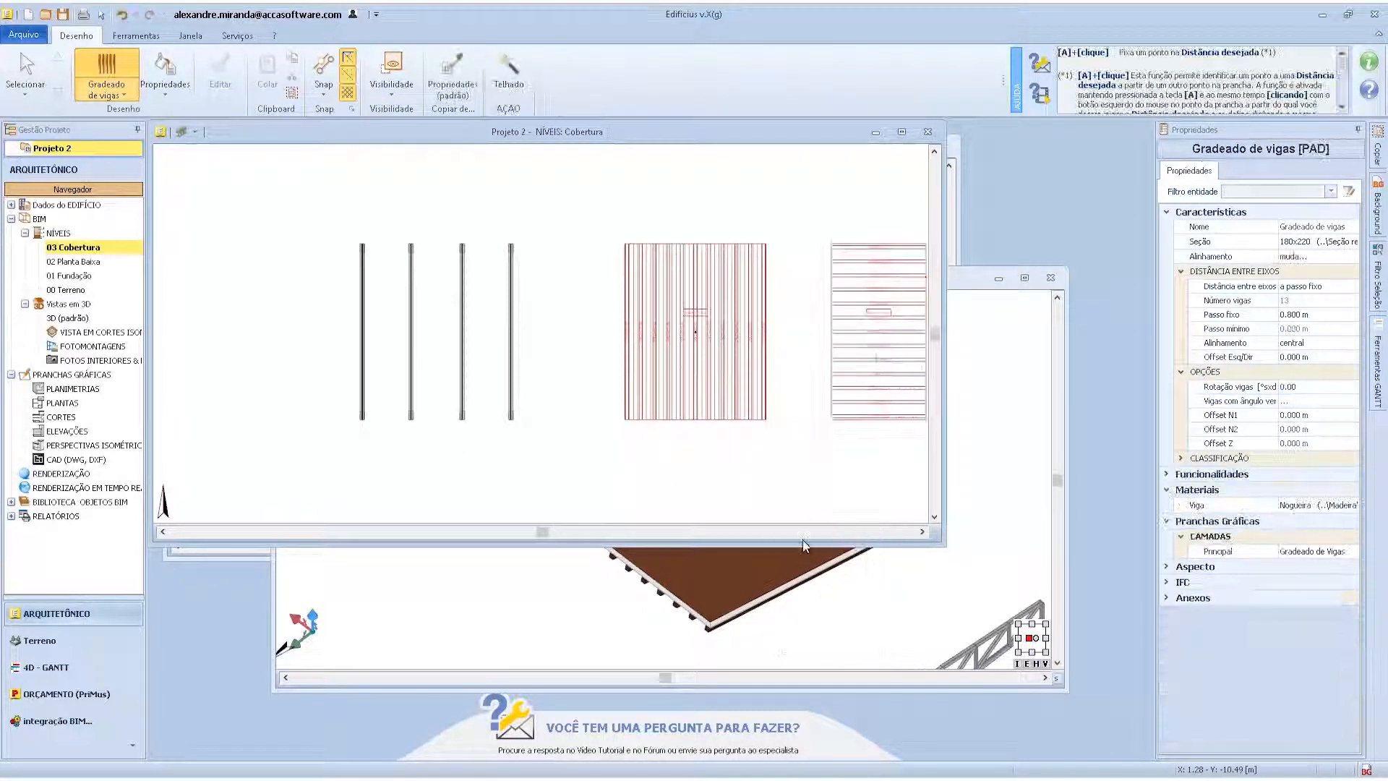
click(954, 593)
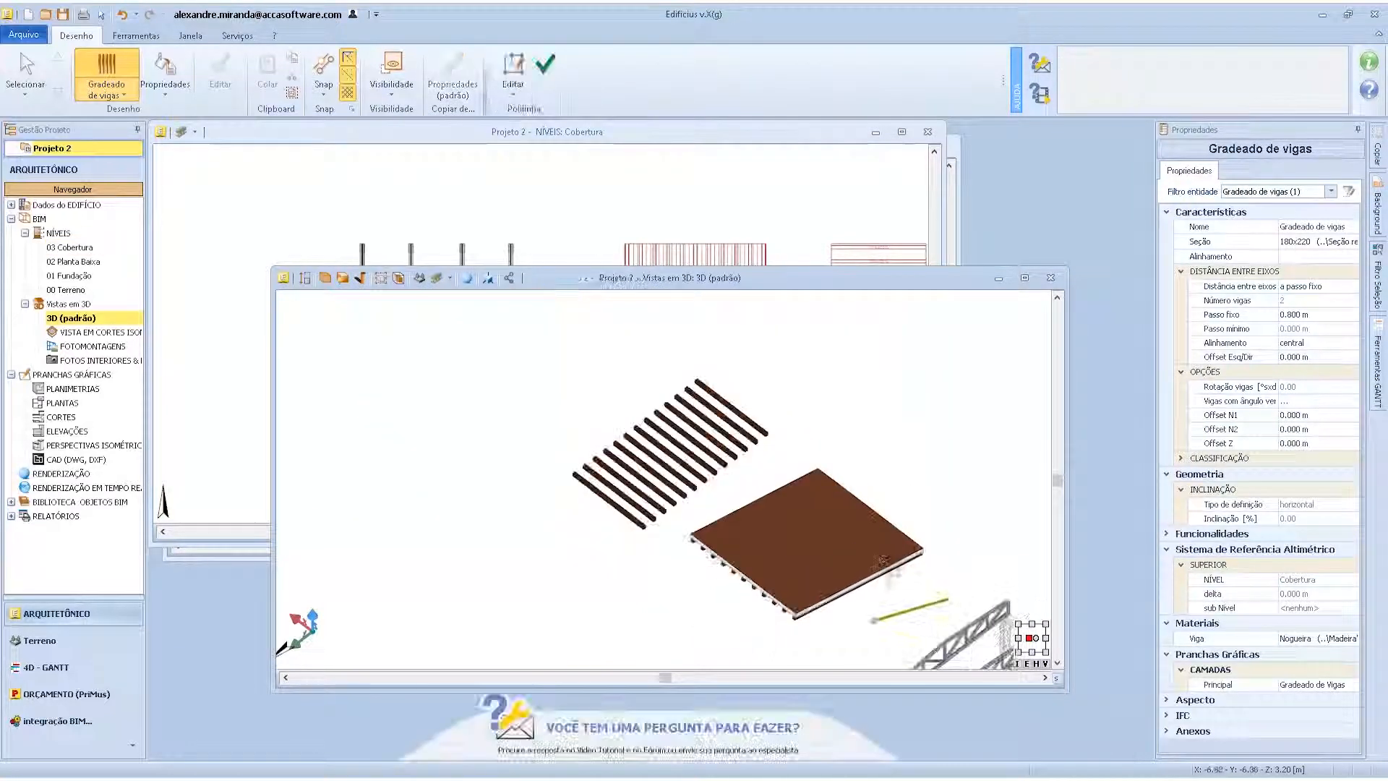
right_click(942, 556)
click(976, 709)
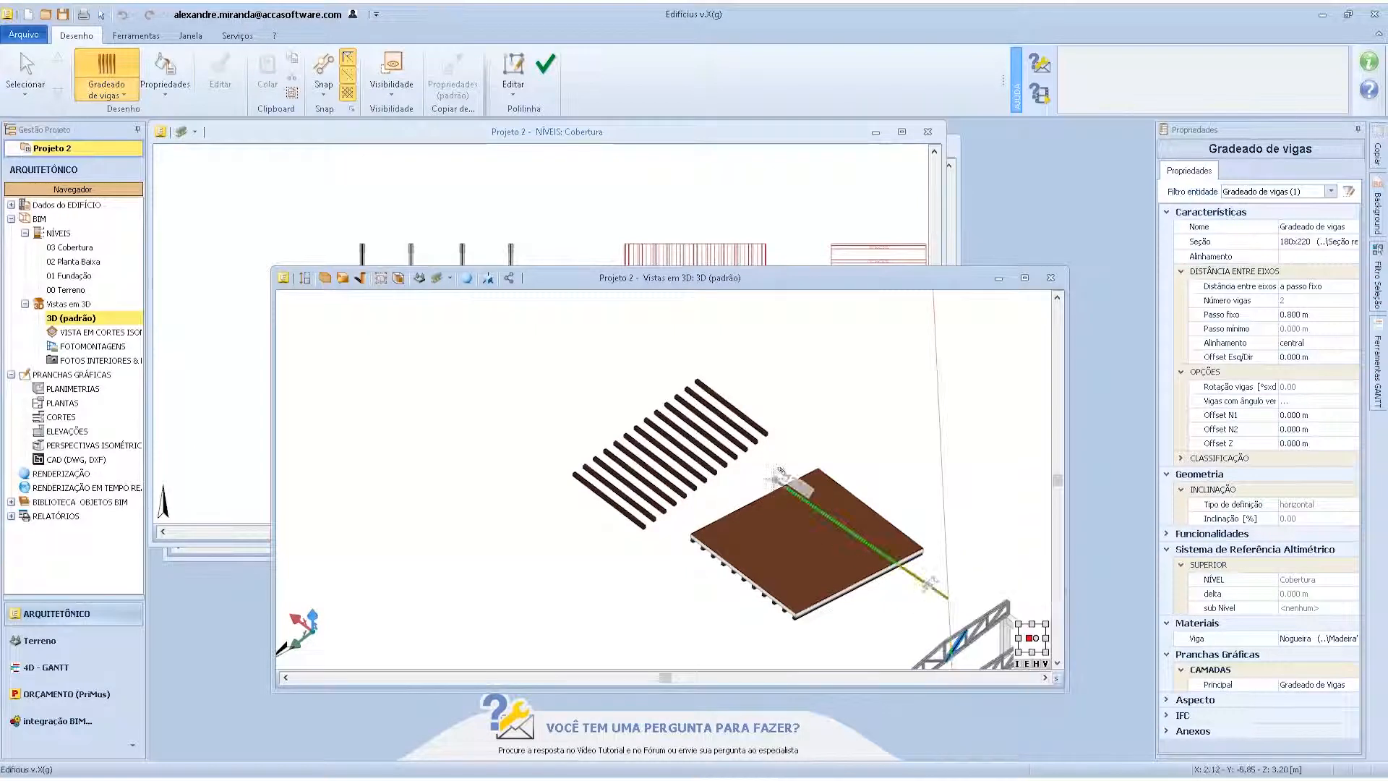
scroll(781, 474, down, 4)
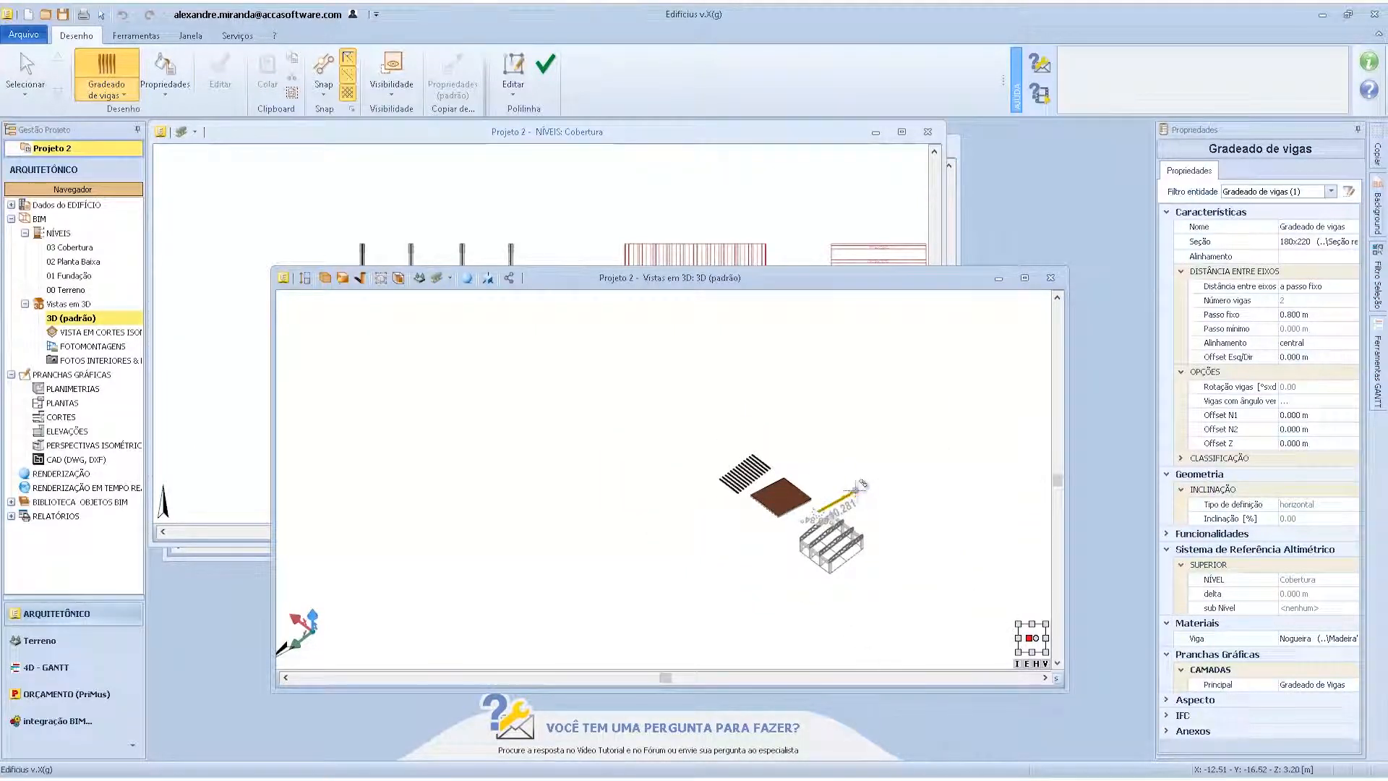
key(Escape)
- Select the manually drawn Gradeado de vigas in 3D and examine its axis spacing, alignment, rotation and inclination definition options
scroll(786, 491, up, 9)
click(406, 459)
scroll(405, 459, up, 3)
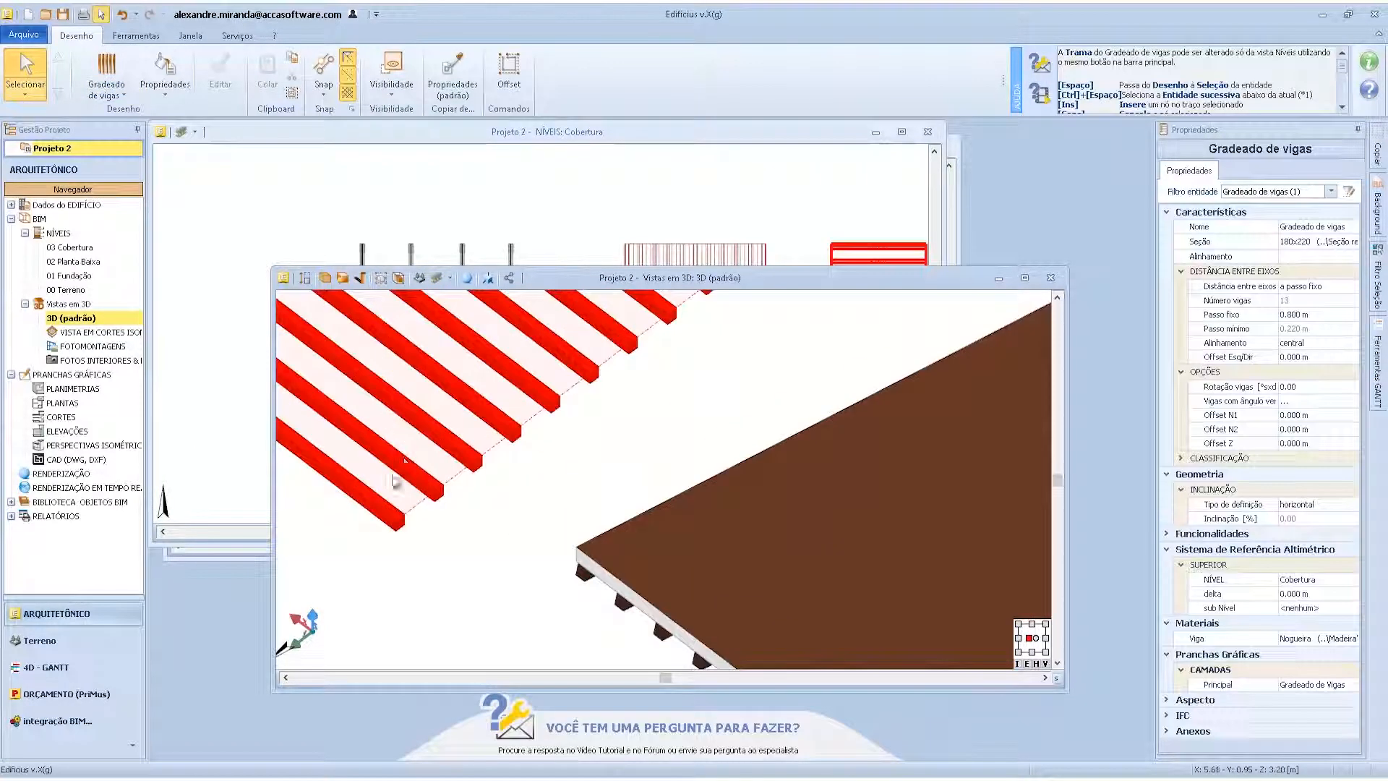
scroll(394, 477, down, 3)
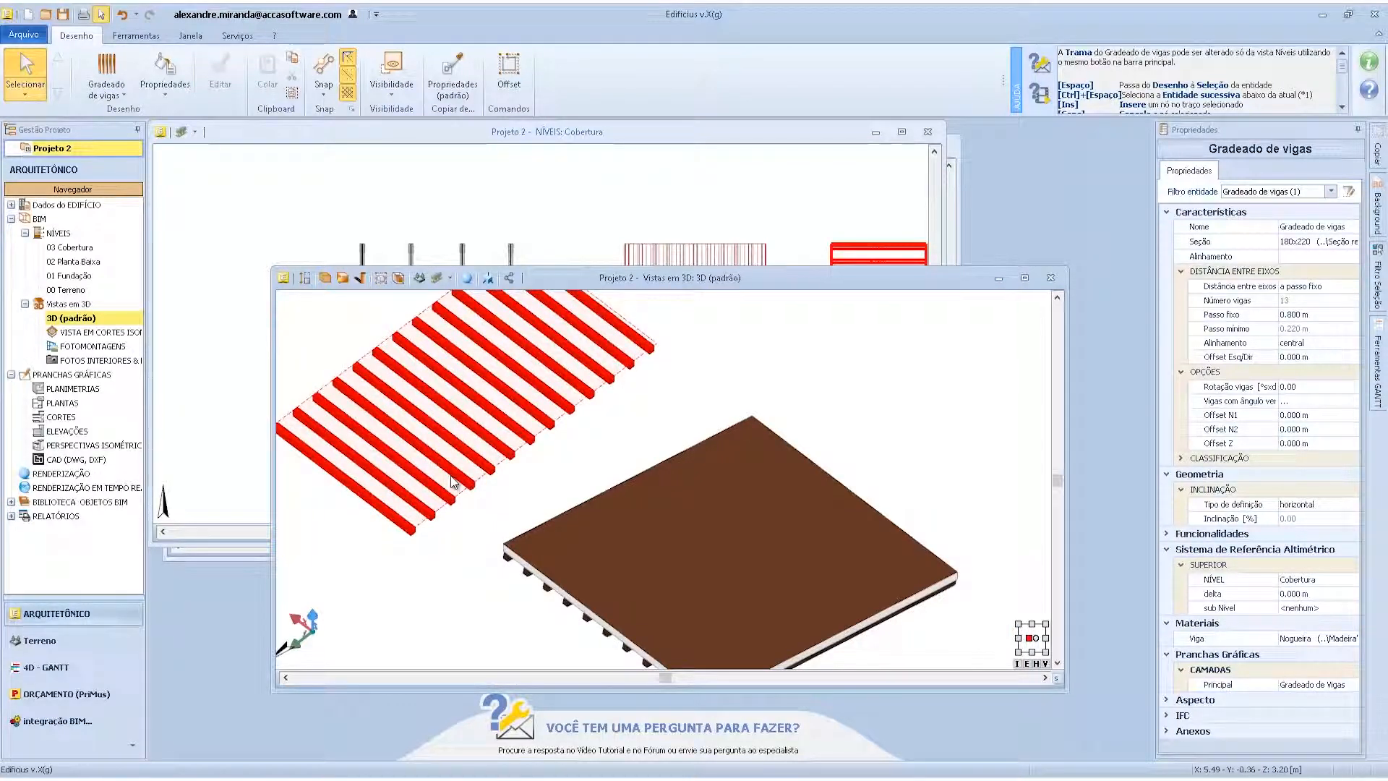
click(1317, 288)
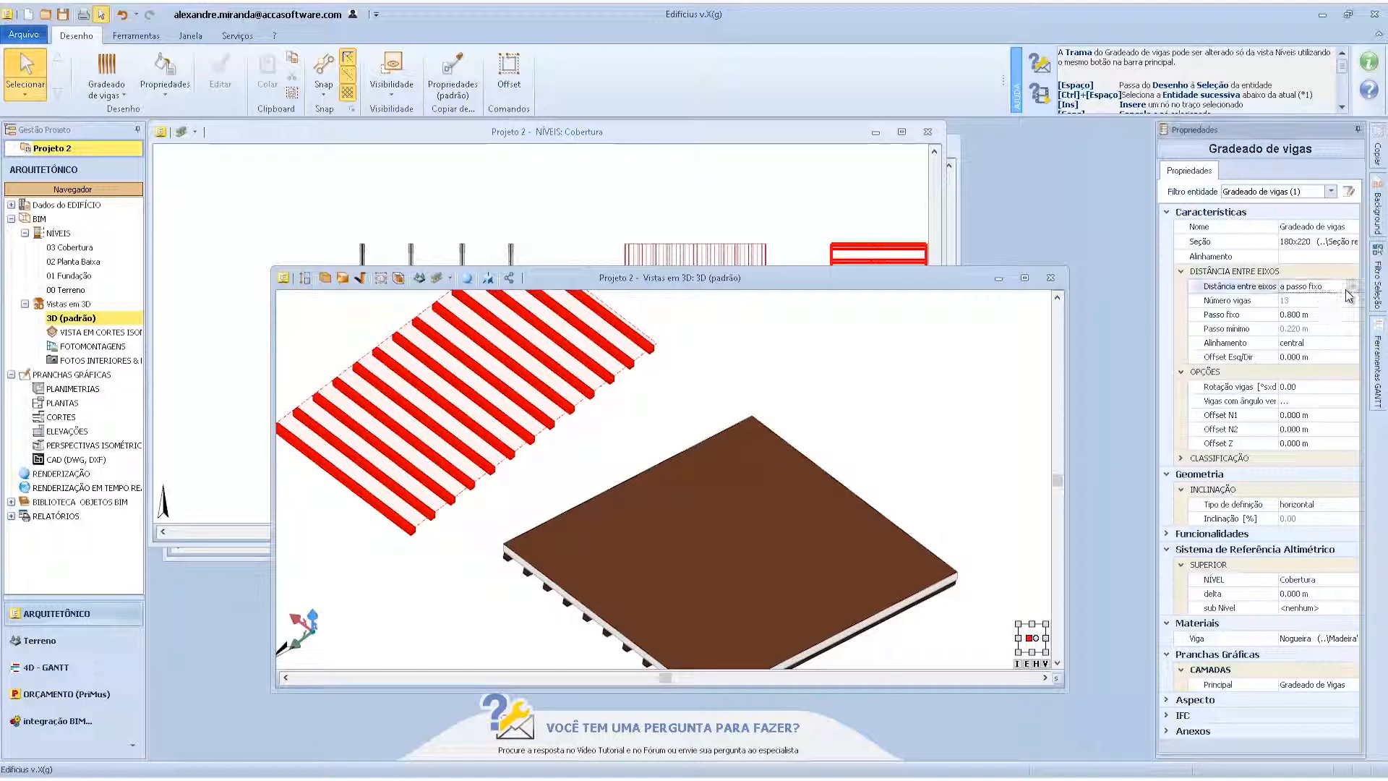
click(1352, 287)
click(1309, 308)
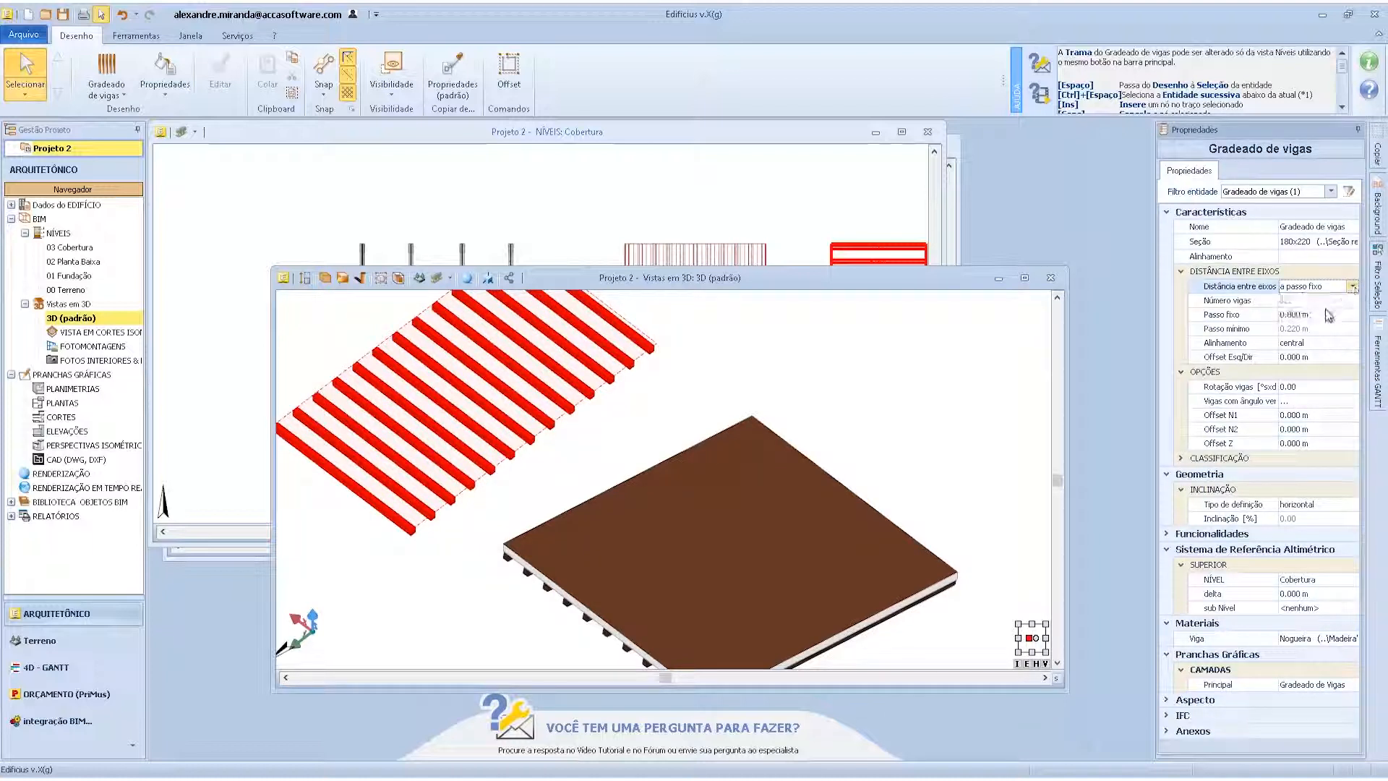
click(1313, 346)
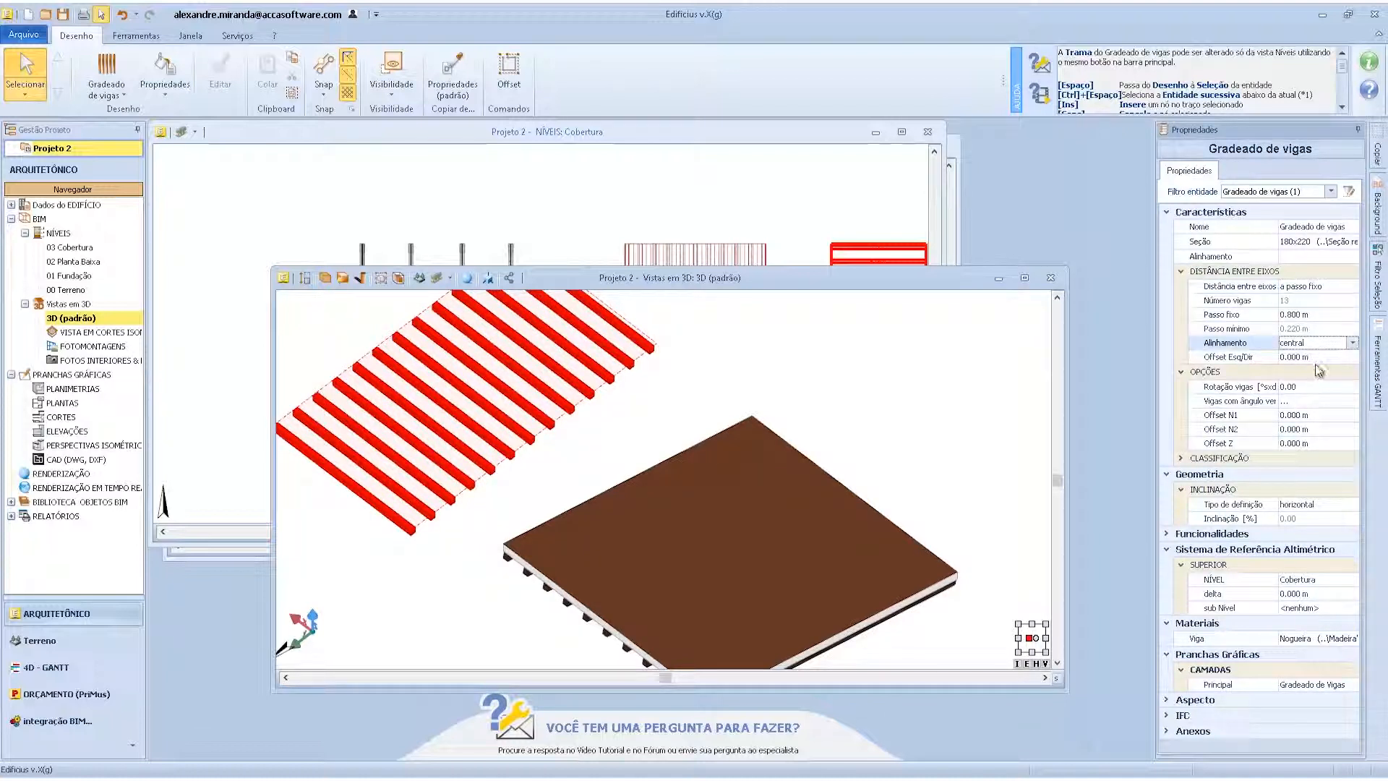
click(1306, 390)
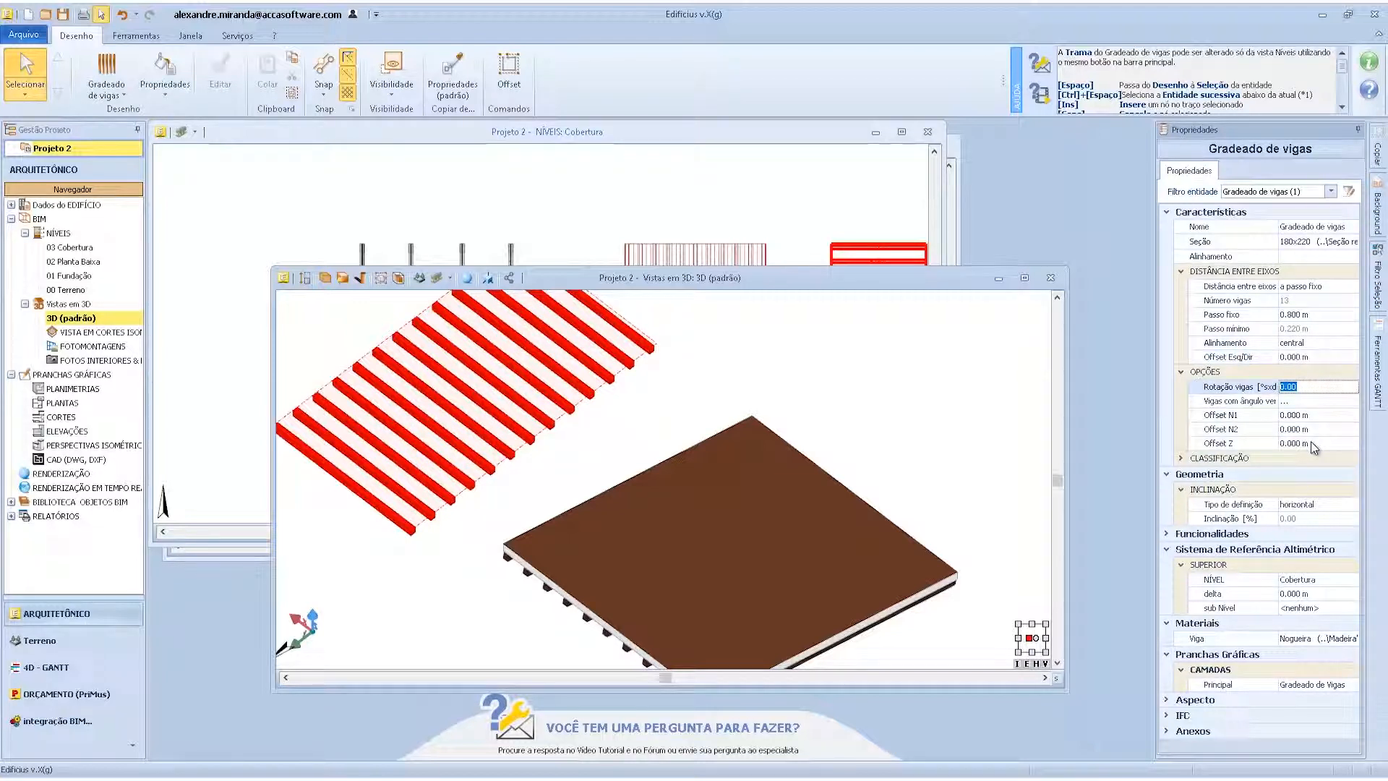
click(1329, 508)
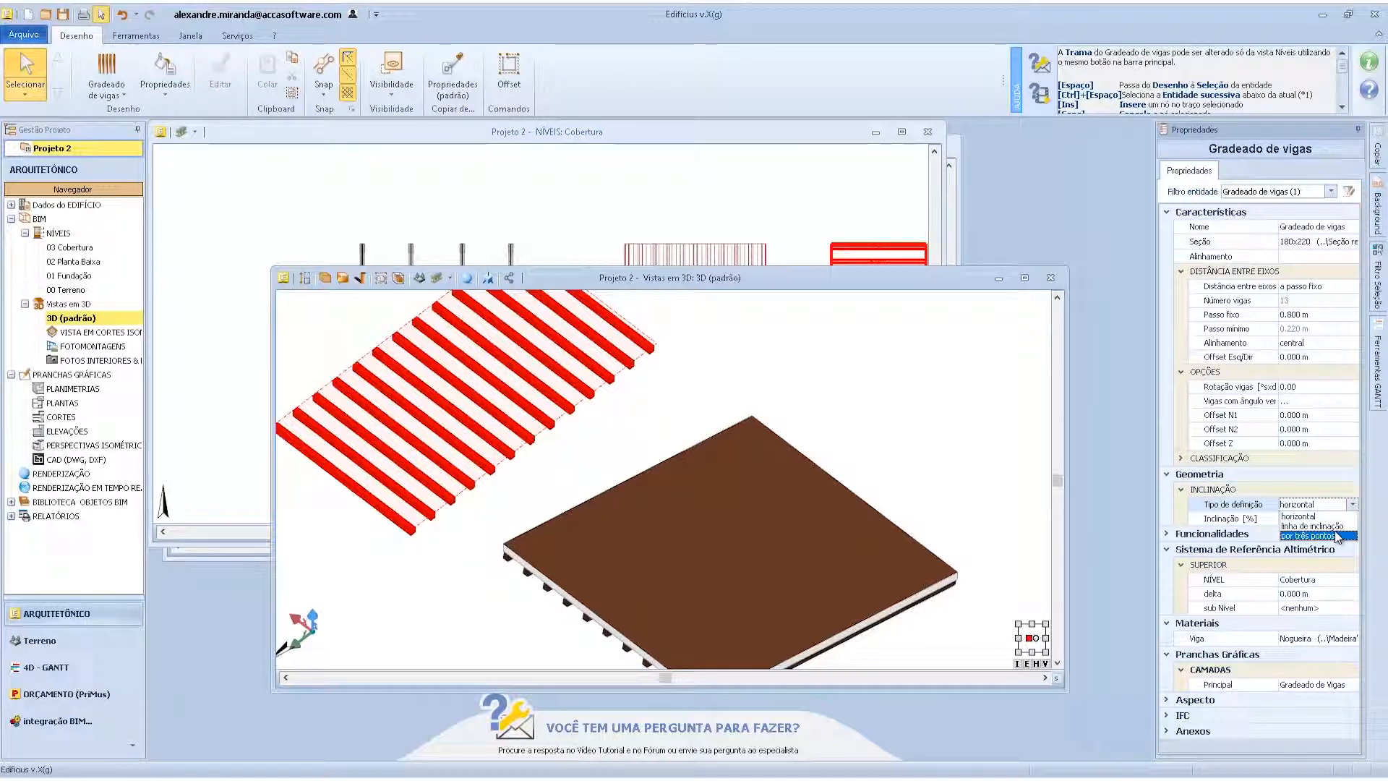
- Open the section library for the selected beam grid and browse its families, including hollow rectangular, circular, C, H, inverted T and N sections
click(1304, 243)
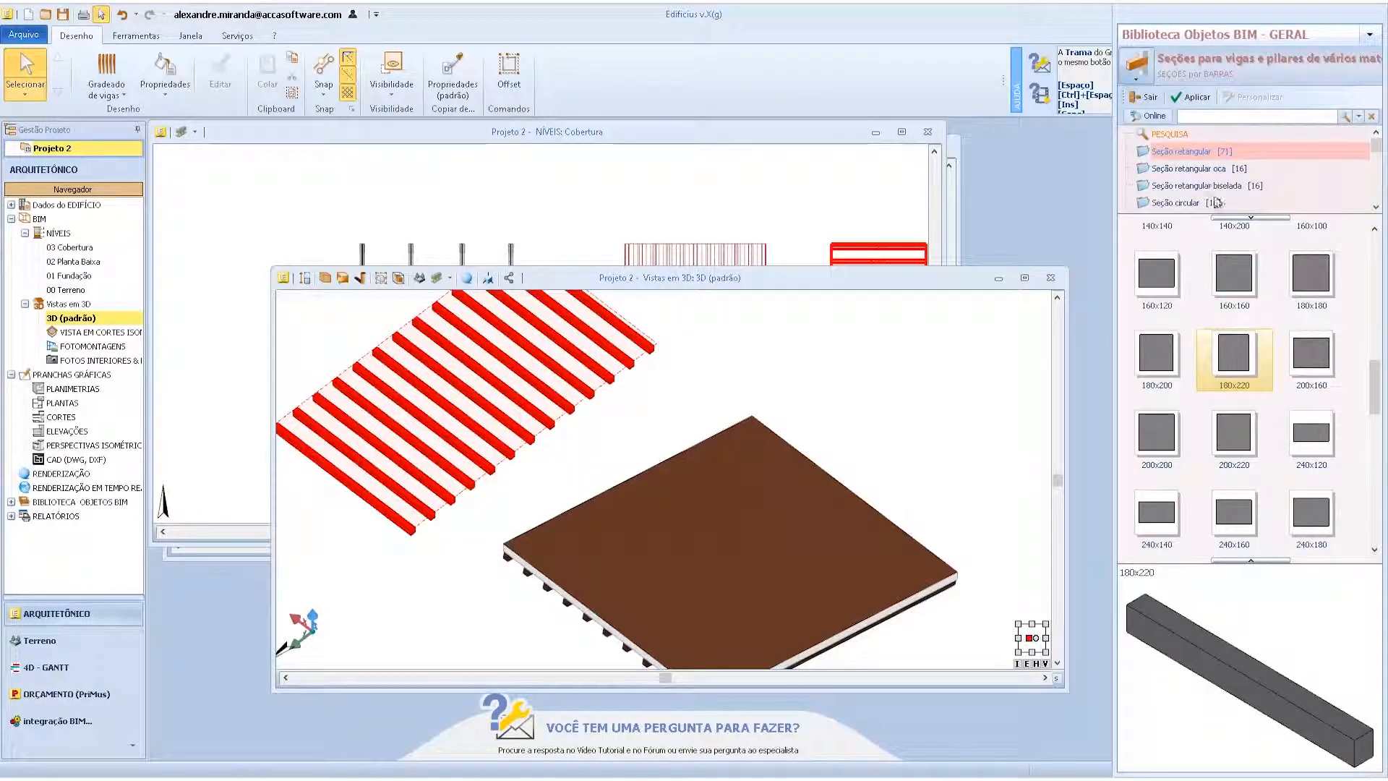
click(1202, 170)
click(1196, 185)
click(1193, 203)
scroll(1194, 193, down, 1)
click(1192, 185)
scroll(1191, 190, down, 3)
click(1187, 186)
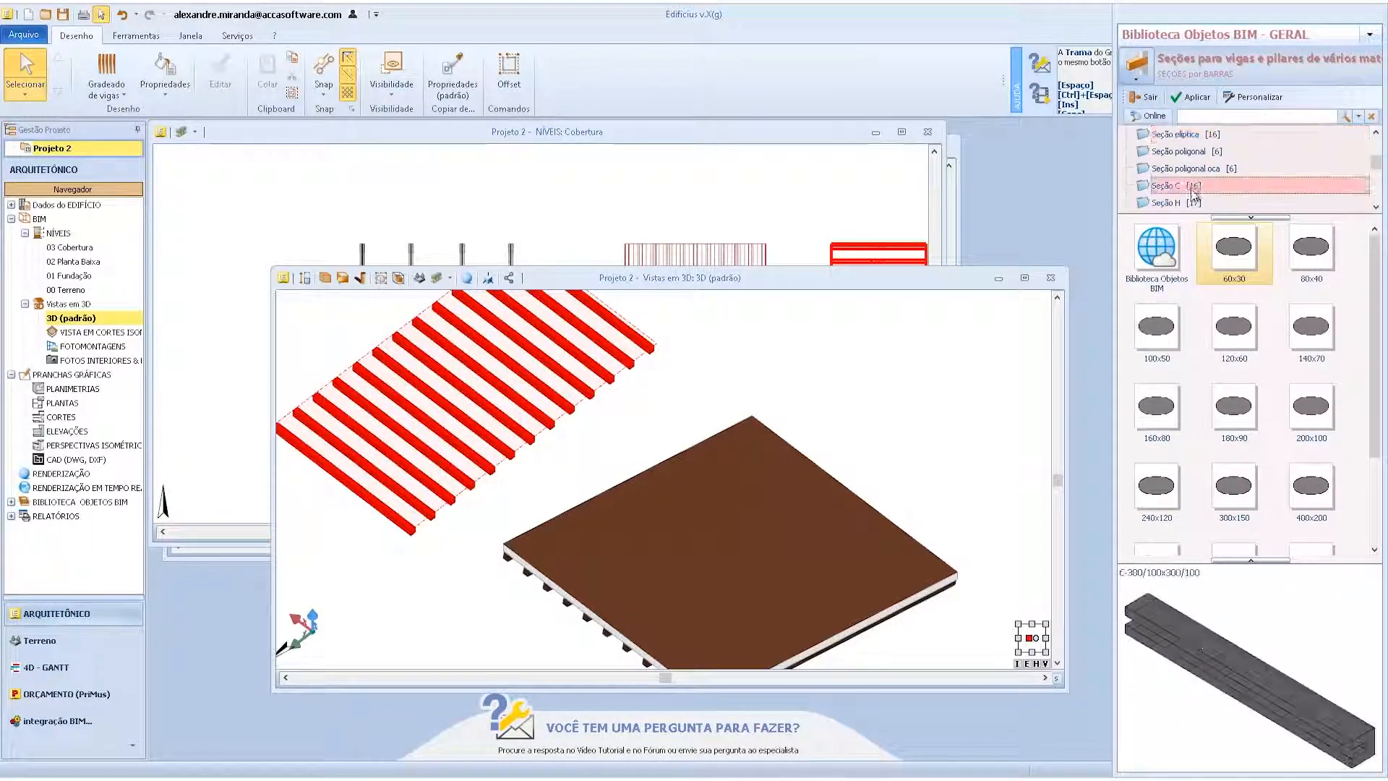
click(1186, 204)
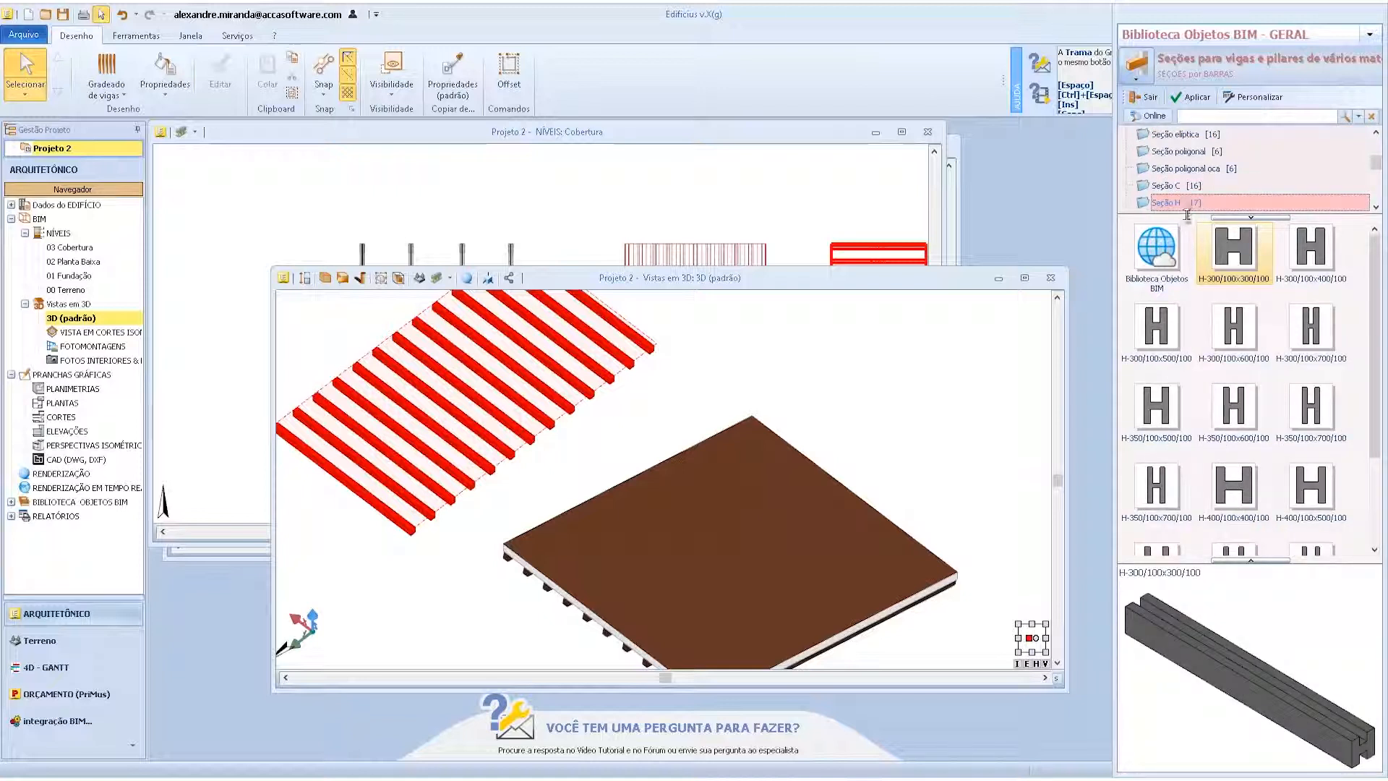
scroll(1188, 205, down, 3)
click(1182, 182)
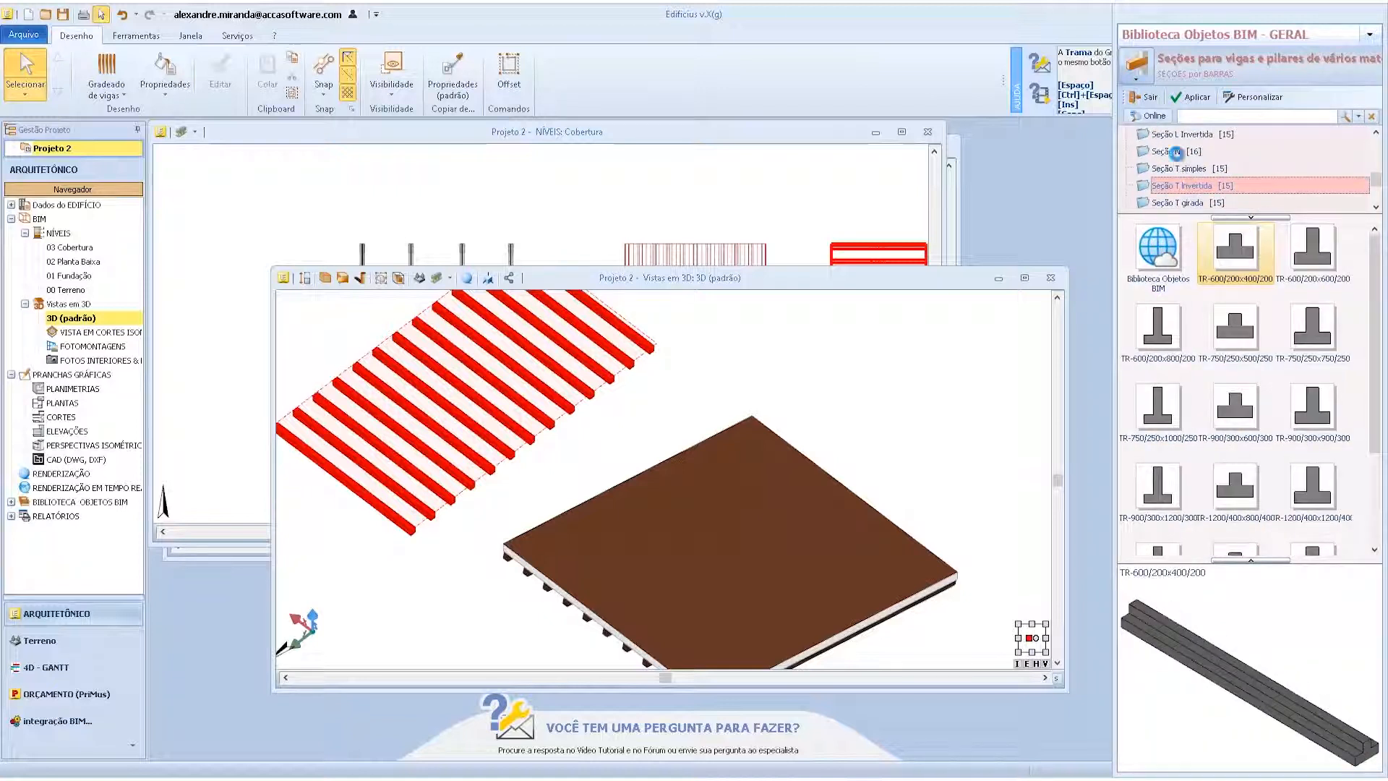
click(1177, 153)
scroll(1178, 155, up, 1)
scroll(1187, 190, down, 2)
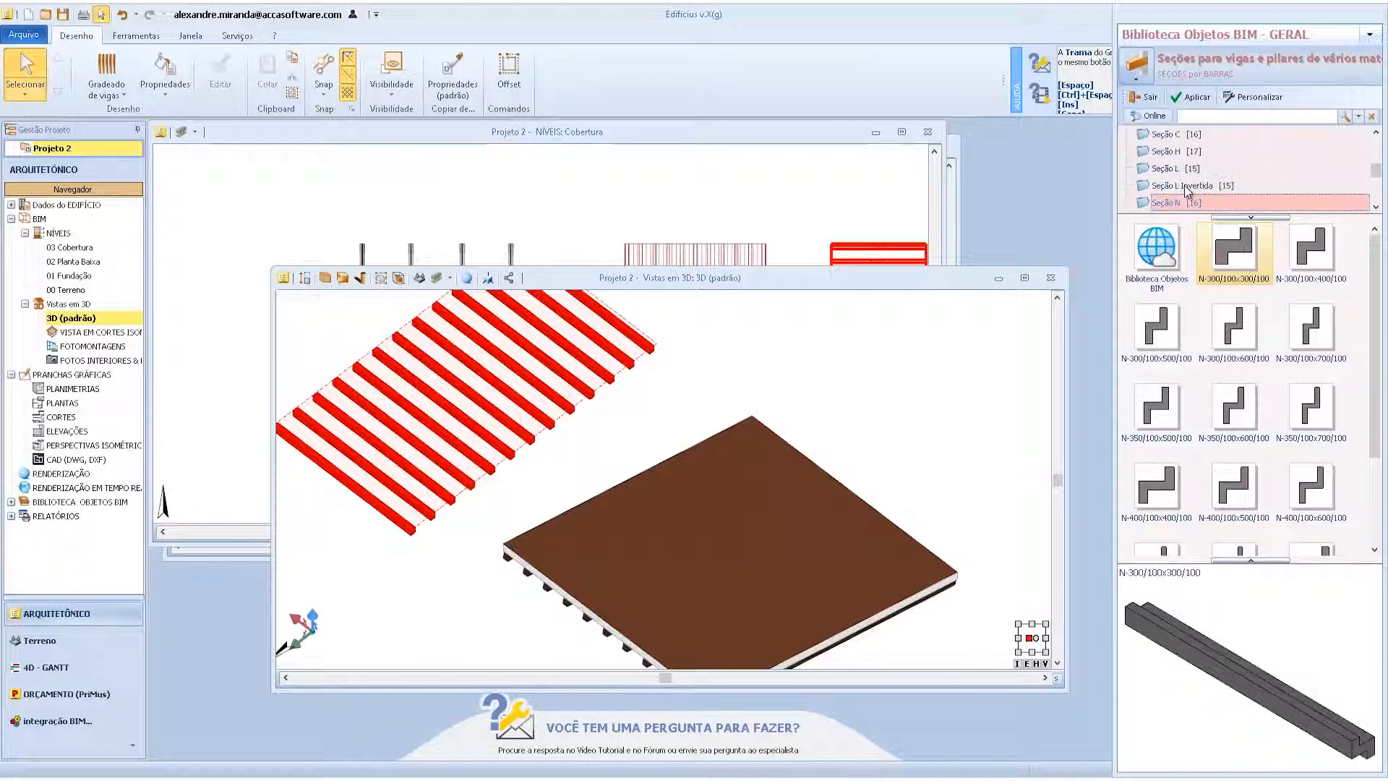
- Apply the Seção H profile H-300/100x300/100 to the selected beam grid and show the beam ends closely
click(1183, 150)
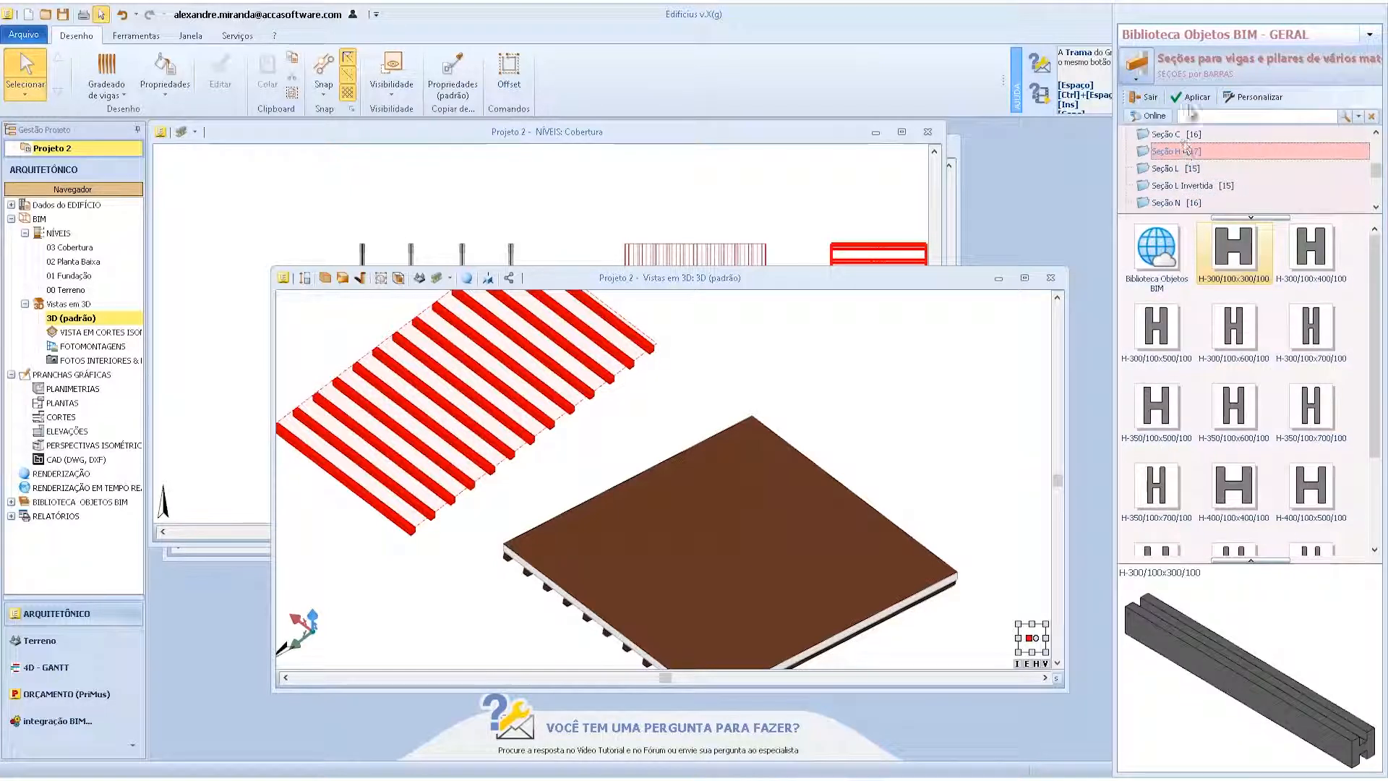
click(1193, 97)
scroll(390, 538, up, 5)
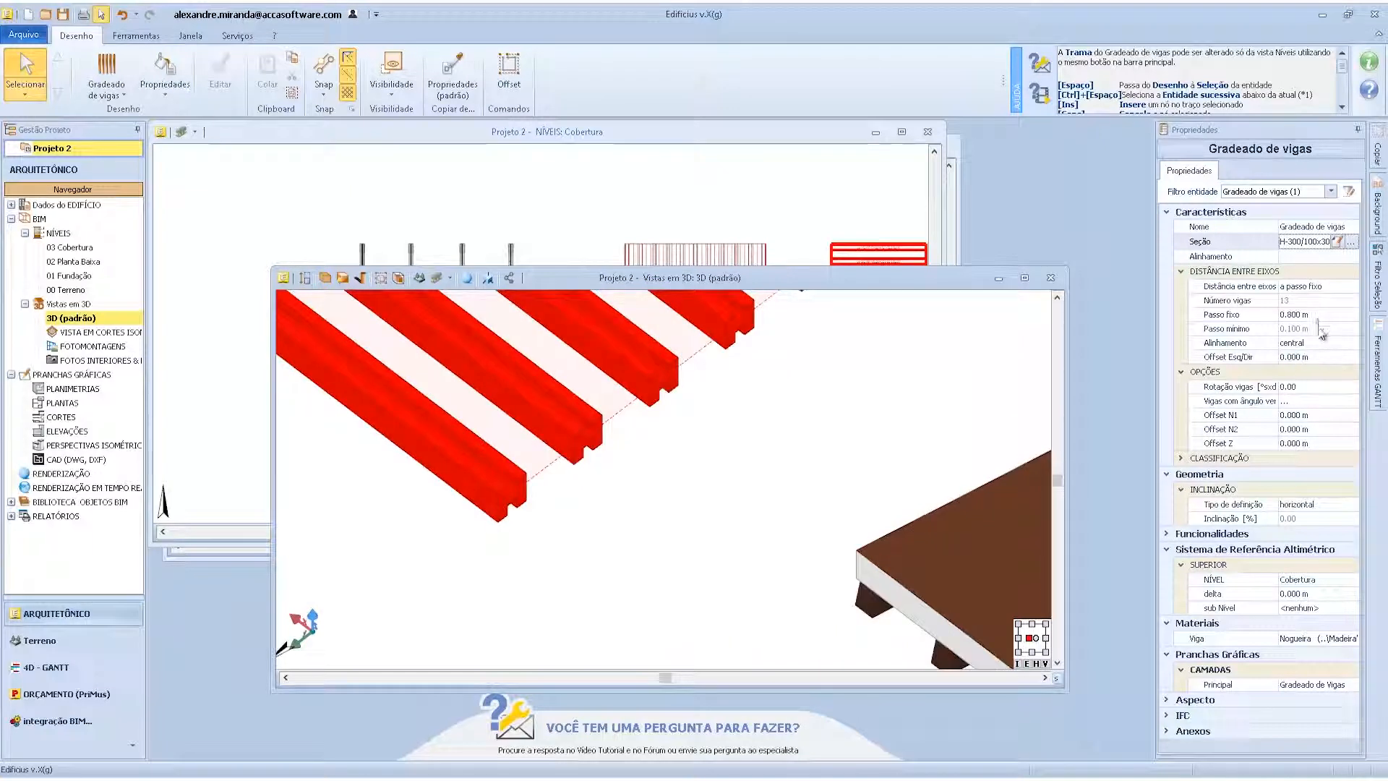
- Set the rotation of the beam grid's H-section beams to 89°
click(1323, 399)
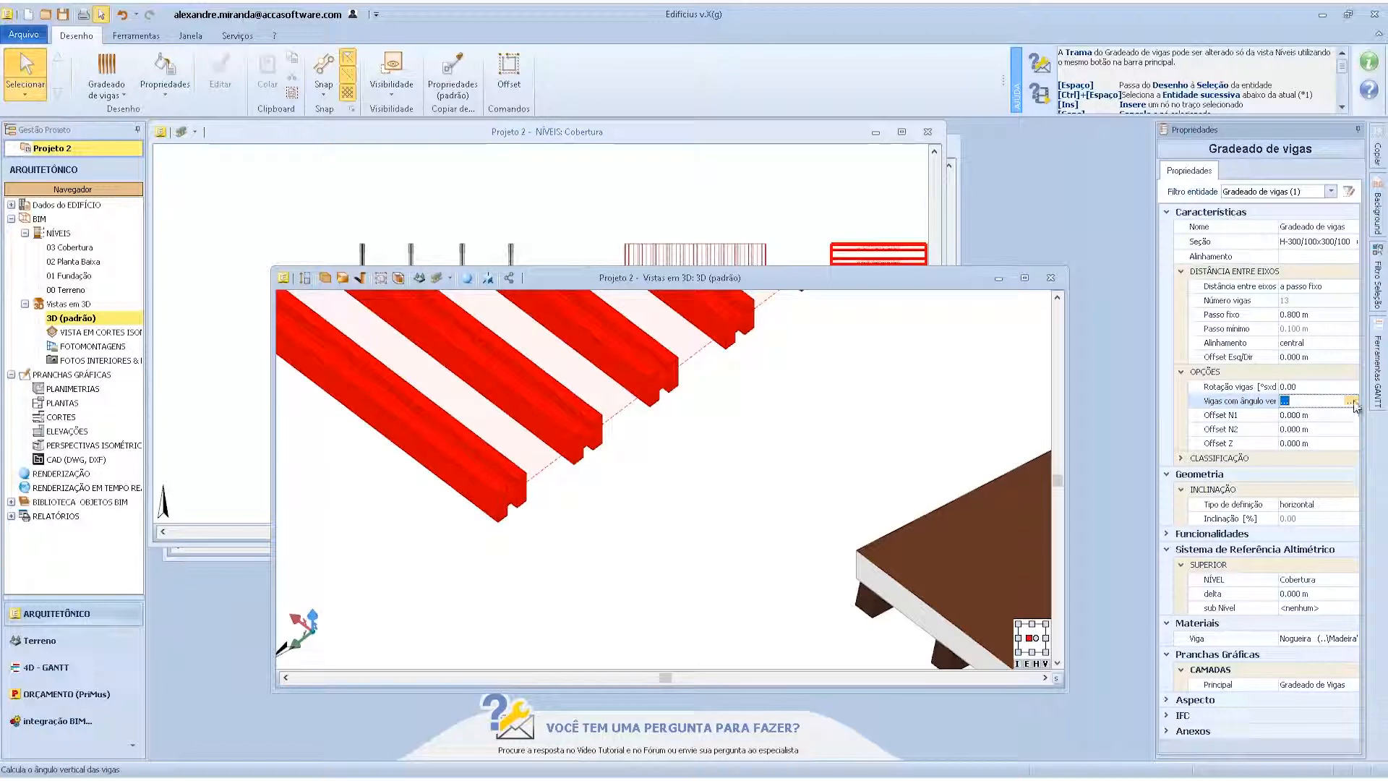
click(1332, 388)
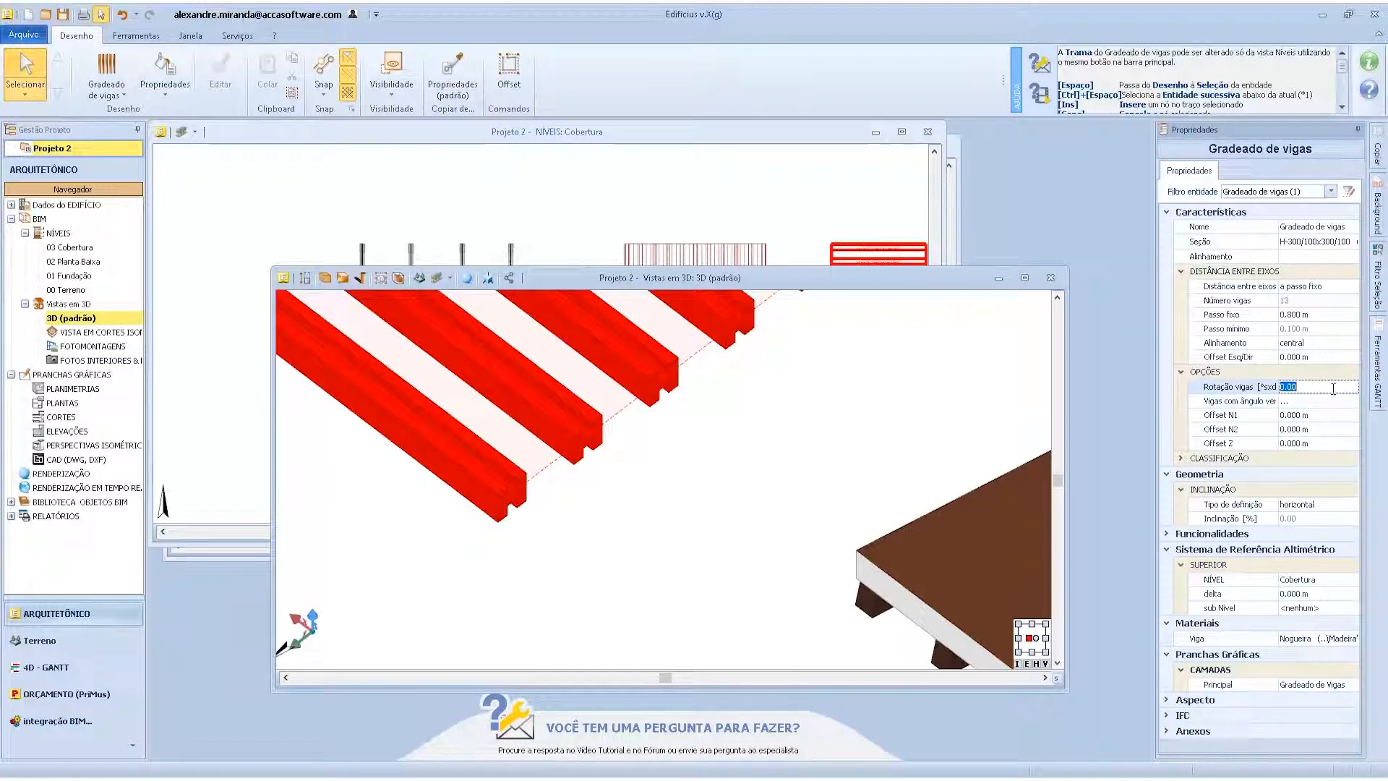
key(Return)
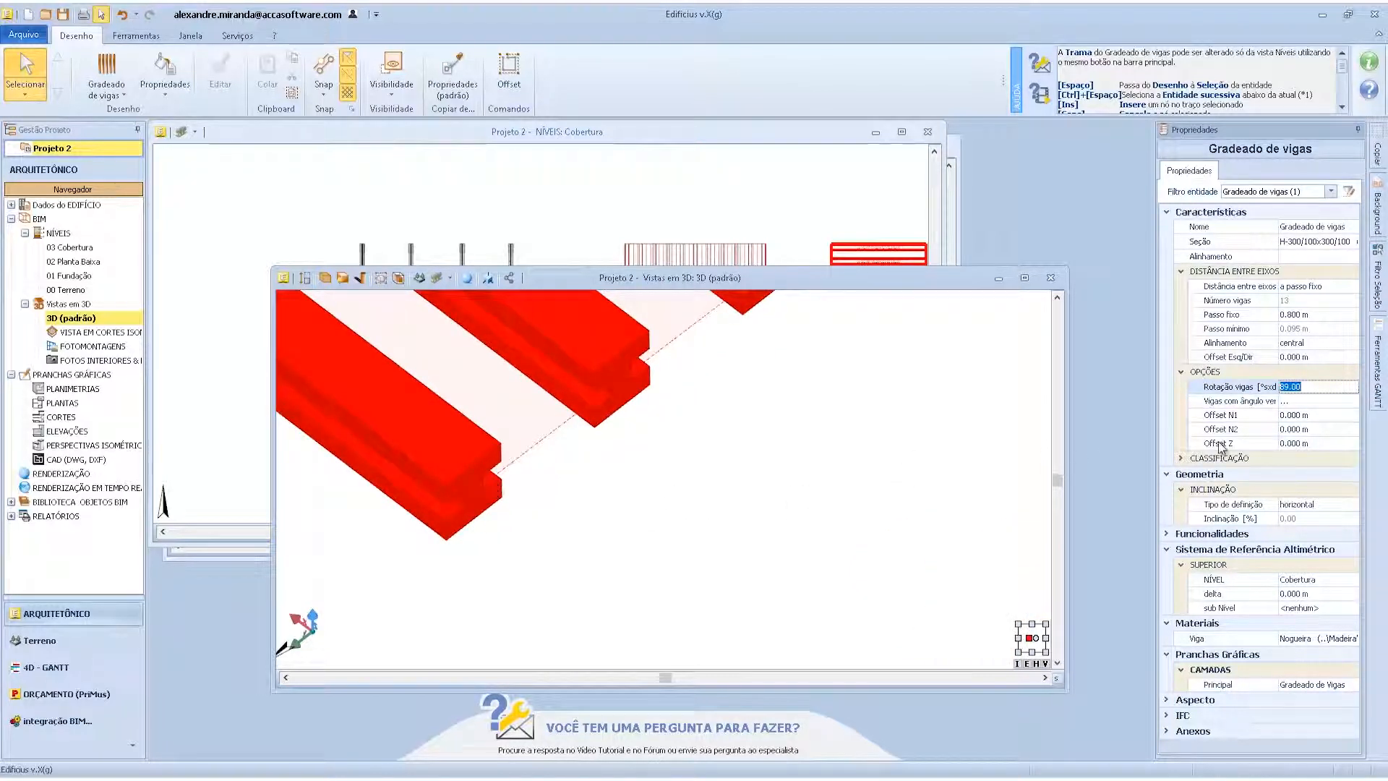
- Open the Offset N1 value of the selected beam grid for editing
click(1316, 414)
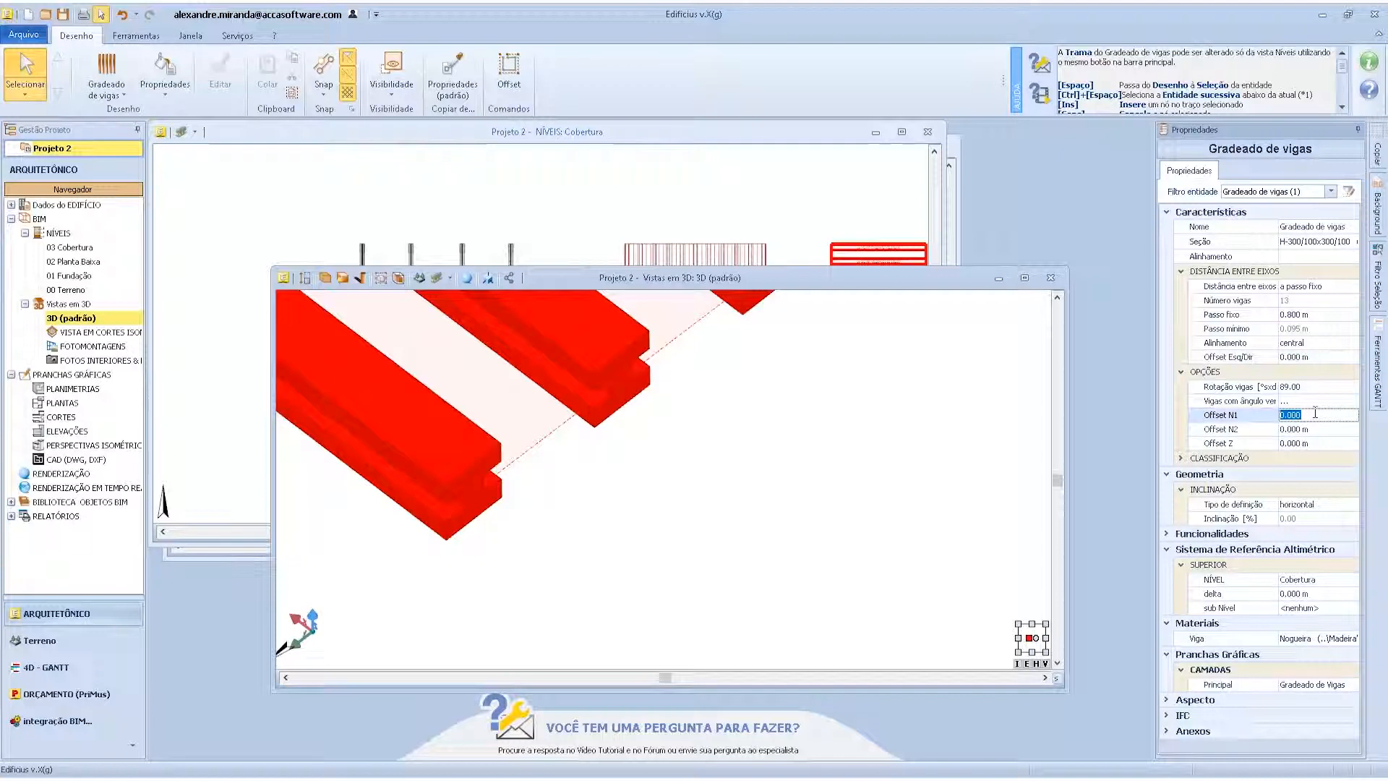